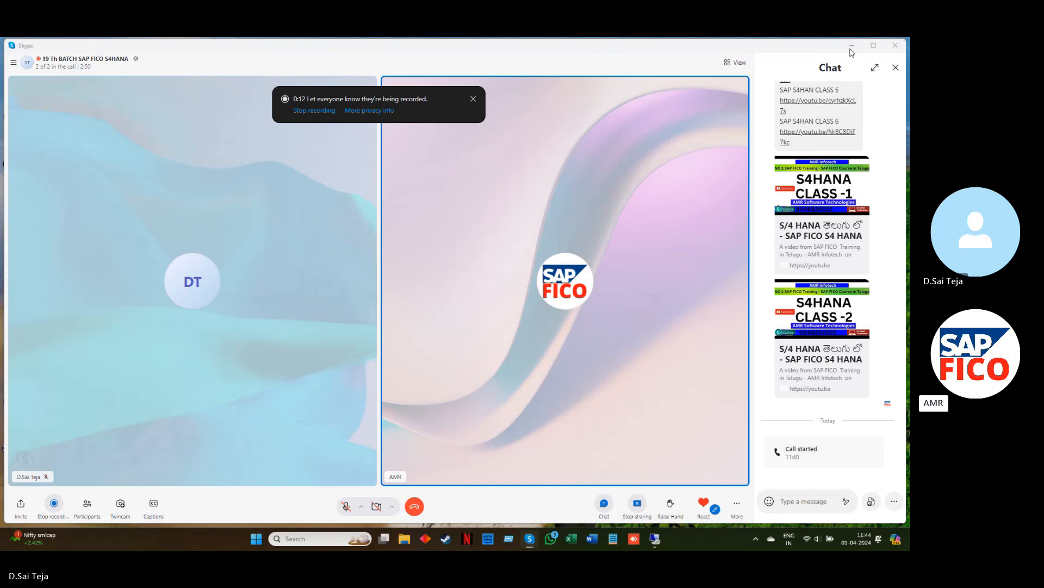
- Switch from Skype to the remote SAP session and display the SAP Reference IMG through transaction SPRO
click(852, 47)
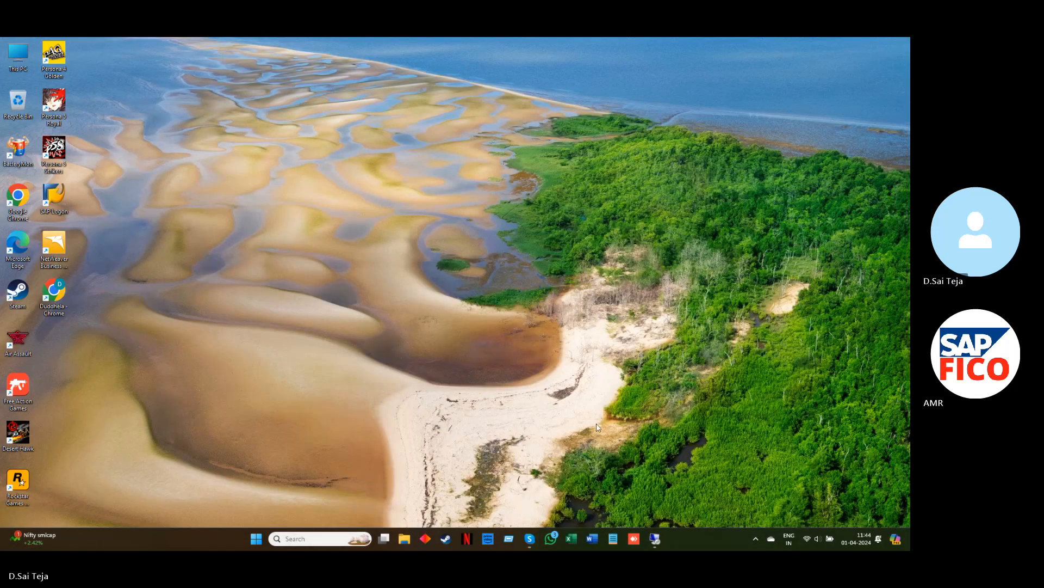
mouse_move(655, 539)
click(655, 492)
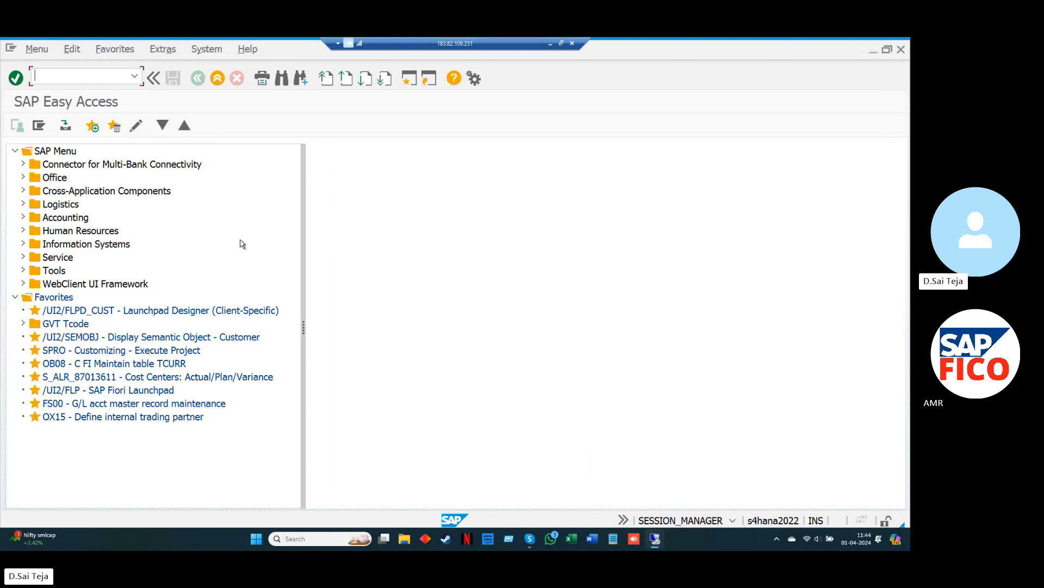
text(SPRO)
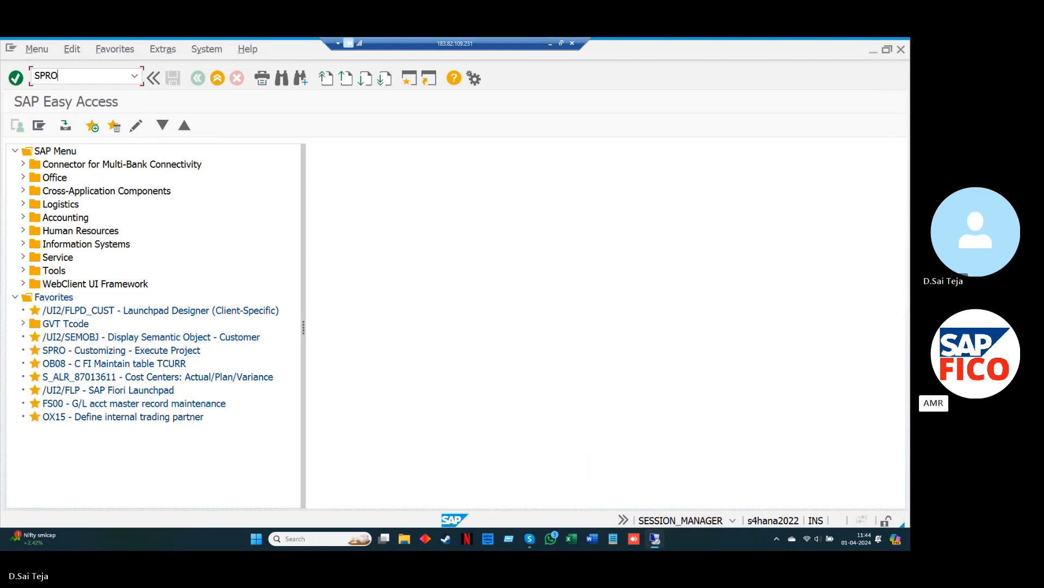
key(Return)
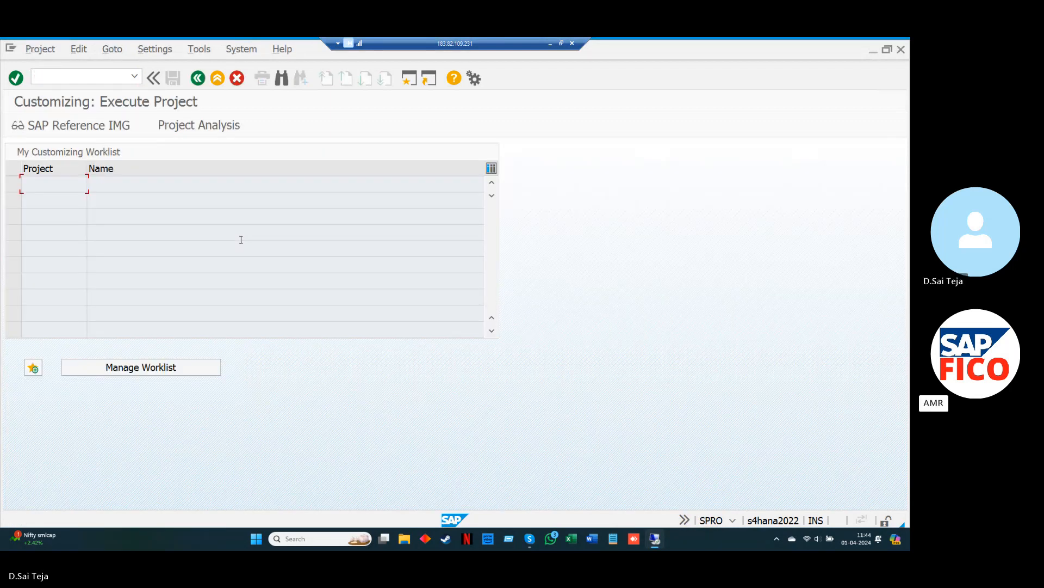
click(110, 133)
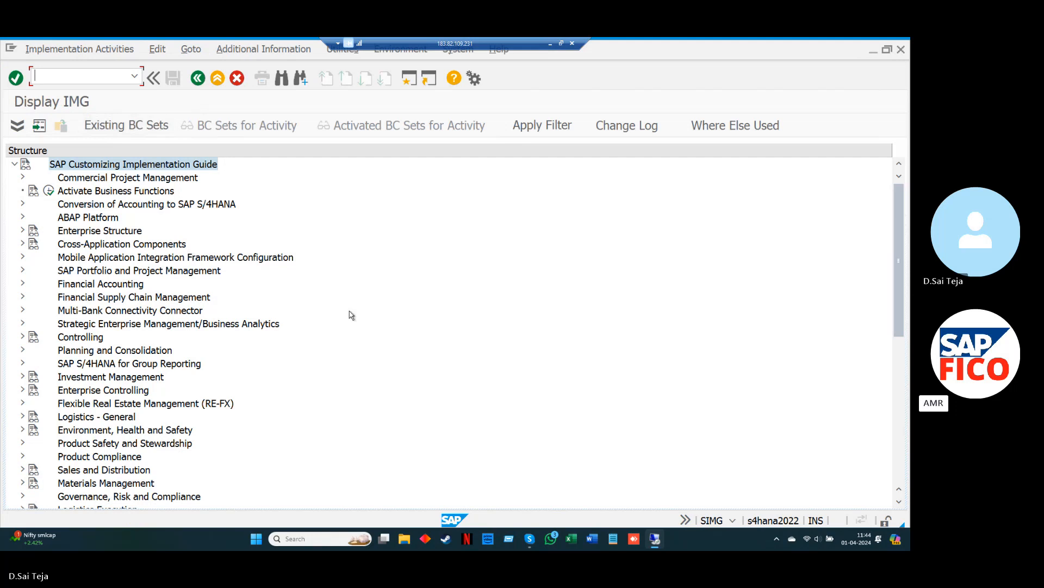
- Start transaction OBD4 for G/L account groups in a new SAP GUI window
click(409, 80)
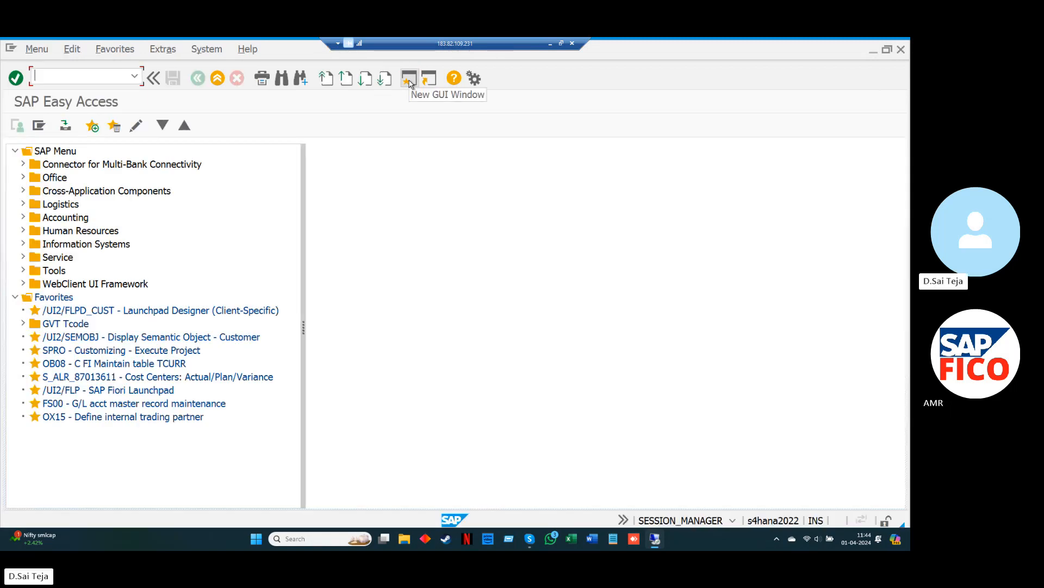
text(OBD4)
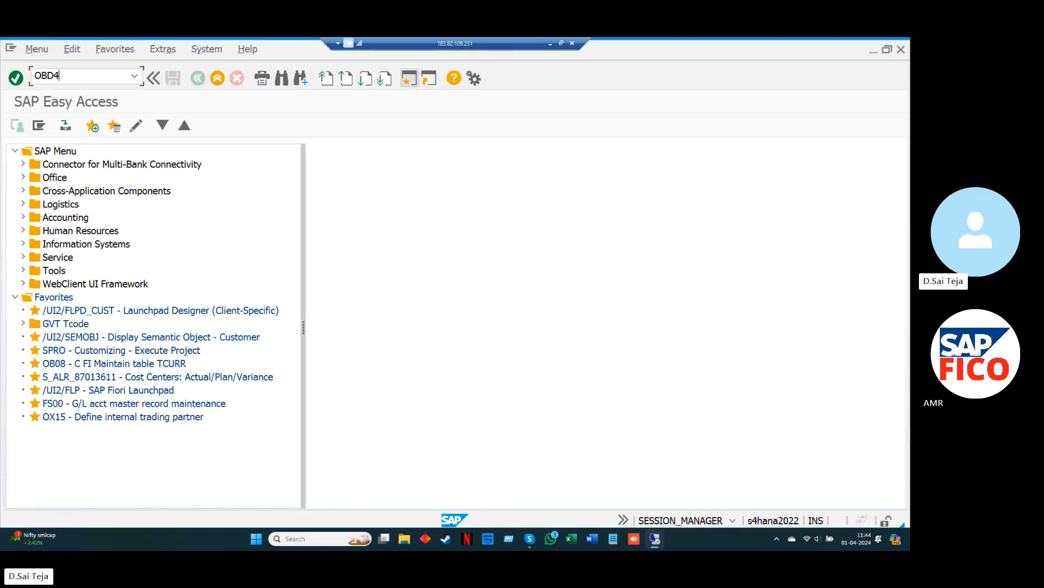
key(Return)
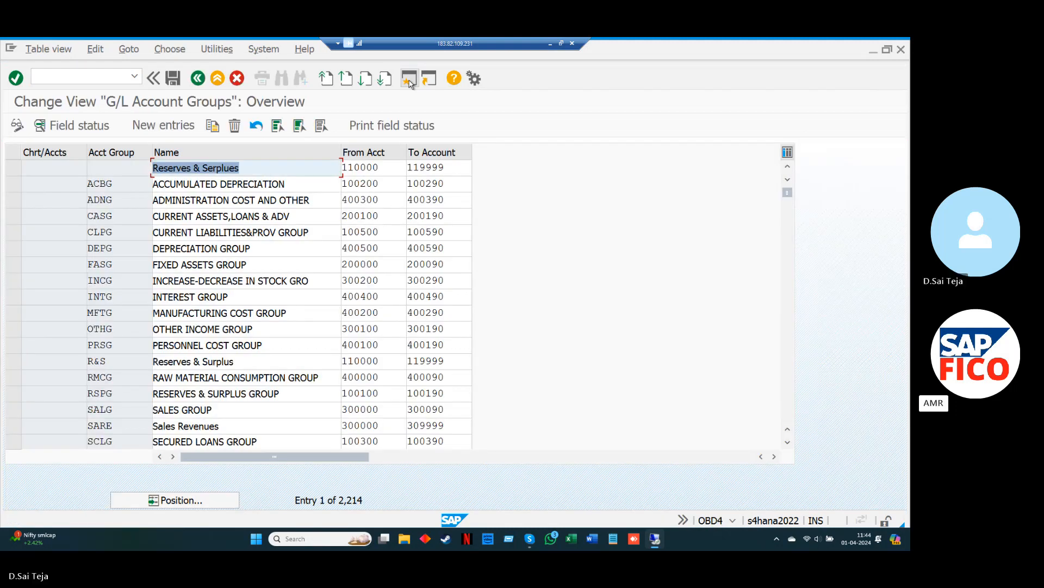
- Position the G/L account groups list at the chart of accounts entry AM**
click(220, 503)
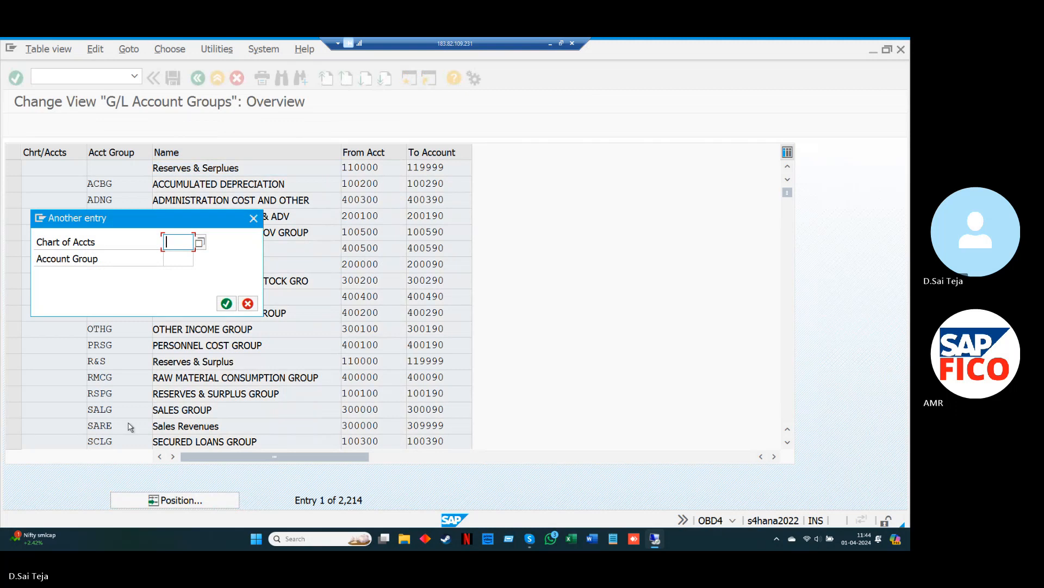
text(A)
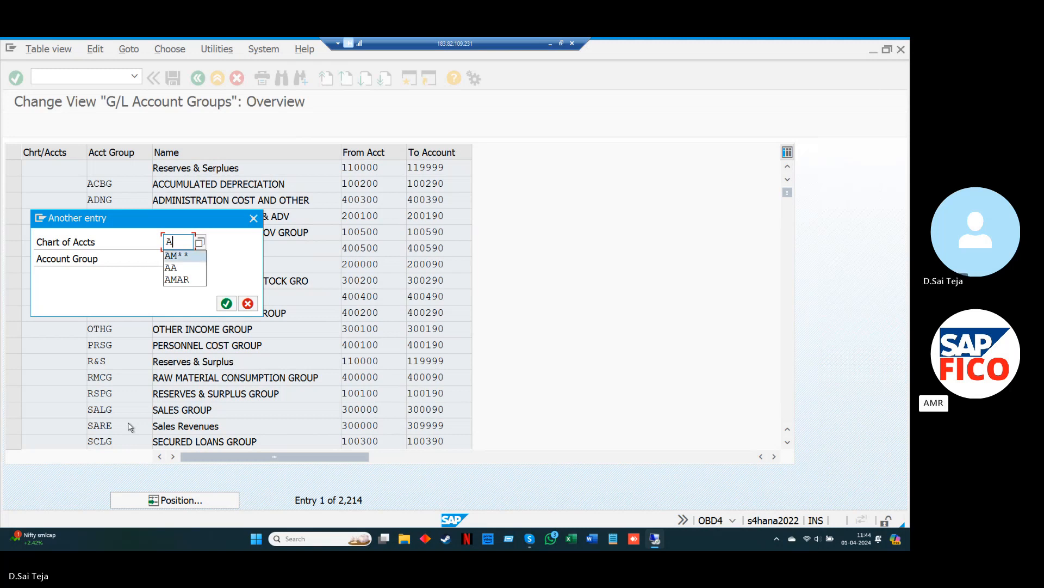
key(Down)
key(Return)
key(Return)
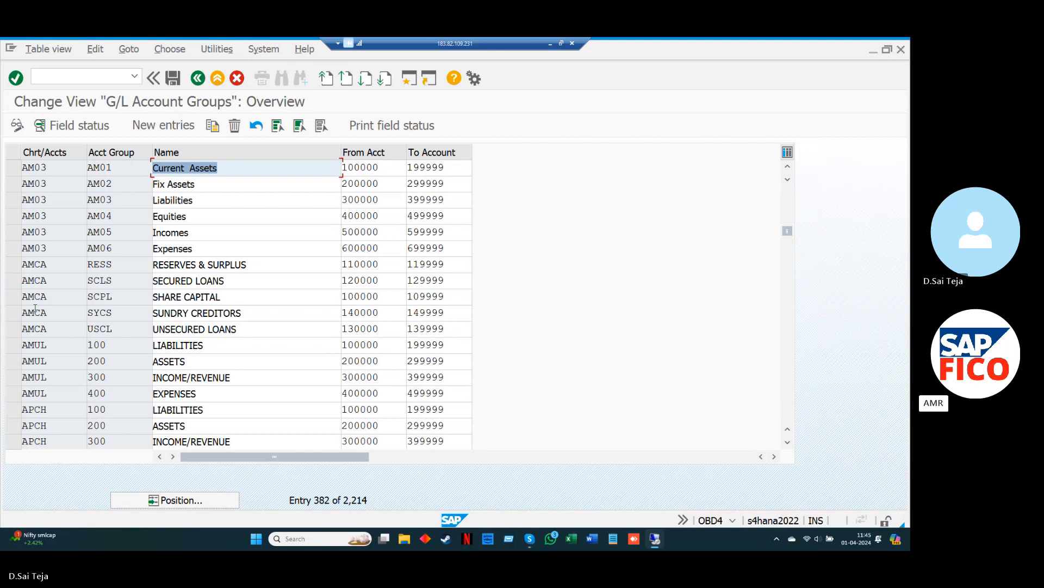
click(13, 265)
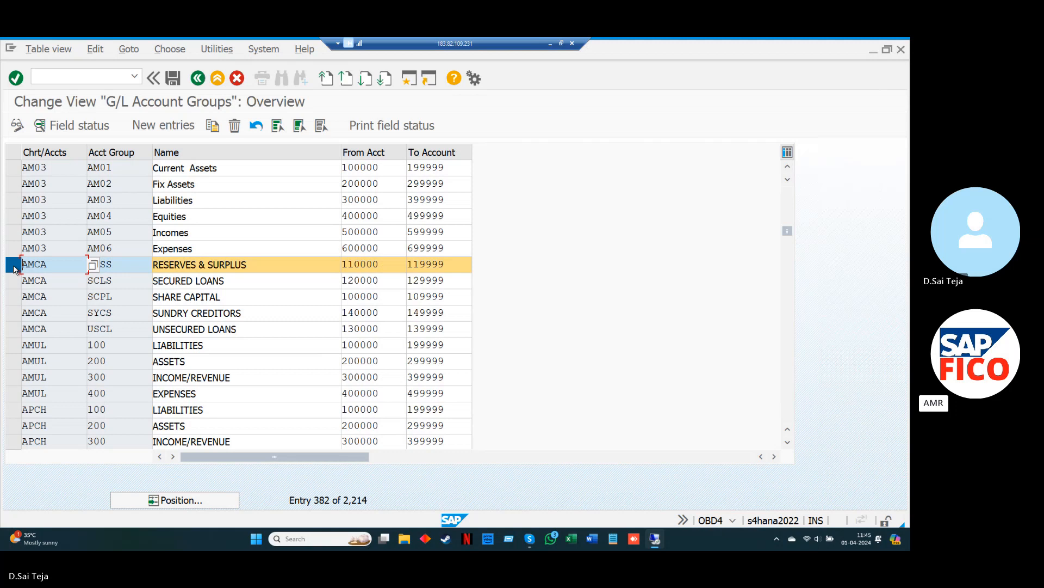
click(13, 329)
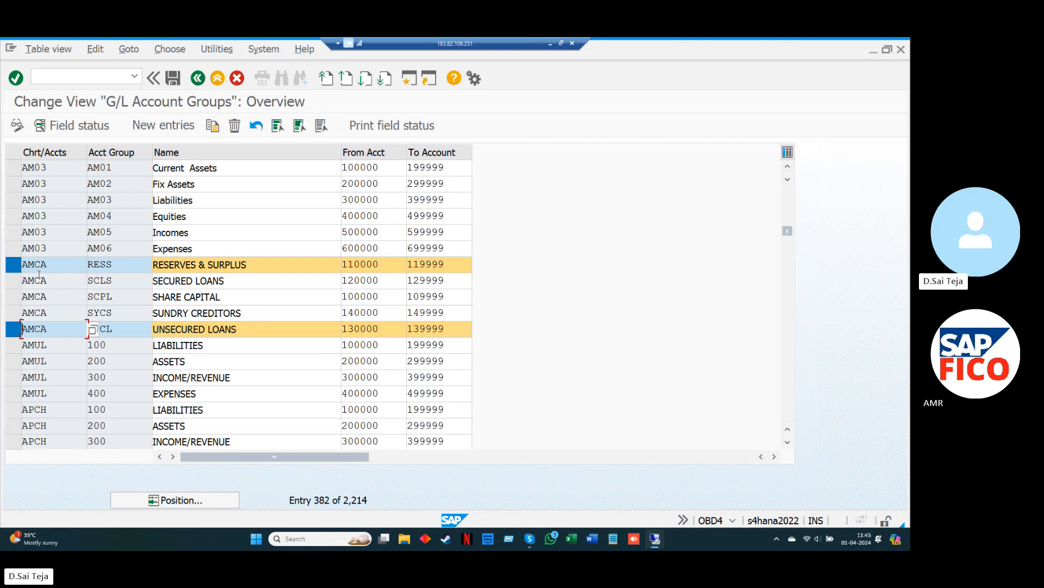
click(13, 267)
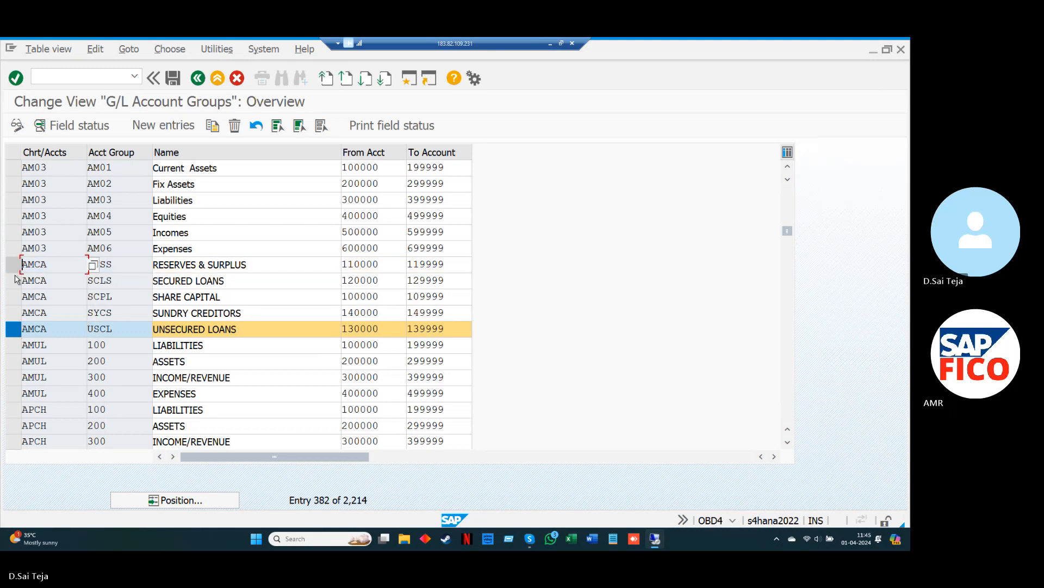
click(13, 329)
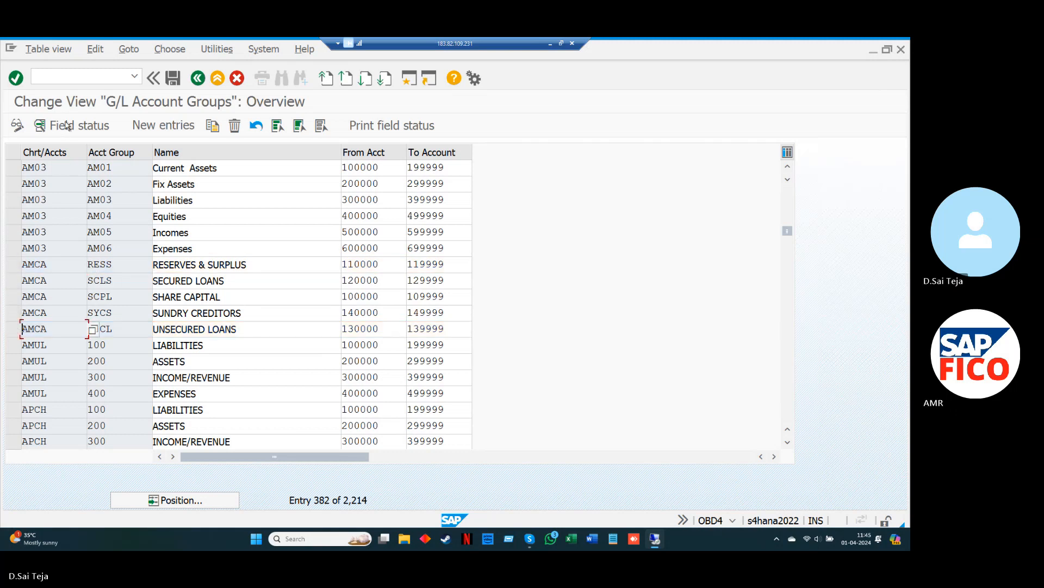
- Create a new account group entry with chart of accounts AMCA and account group SUCR
click(158, 126)
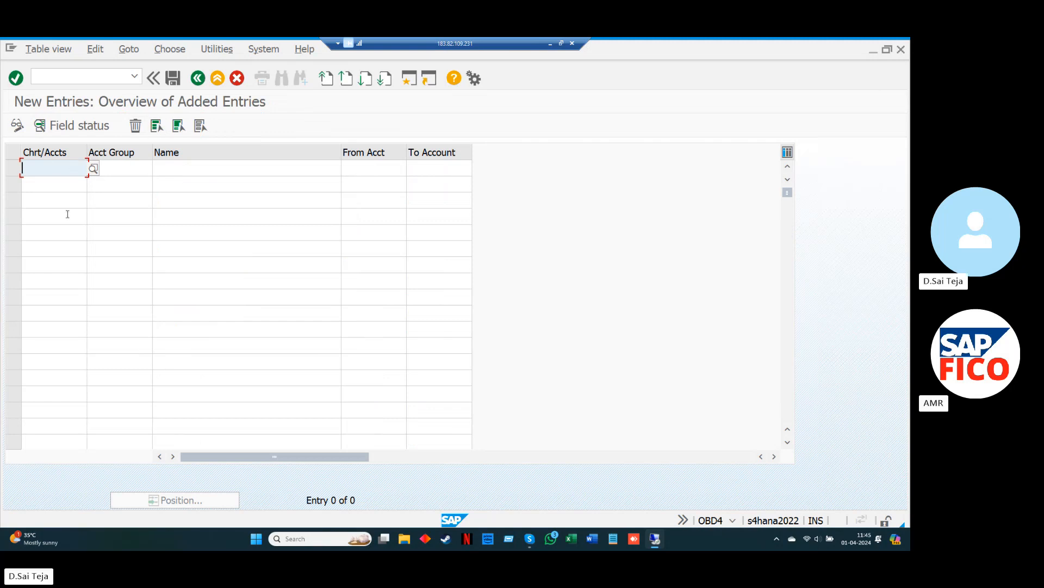
text(A)
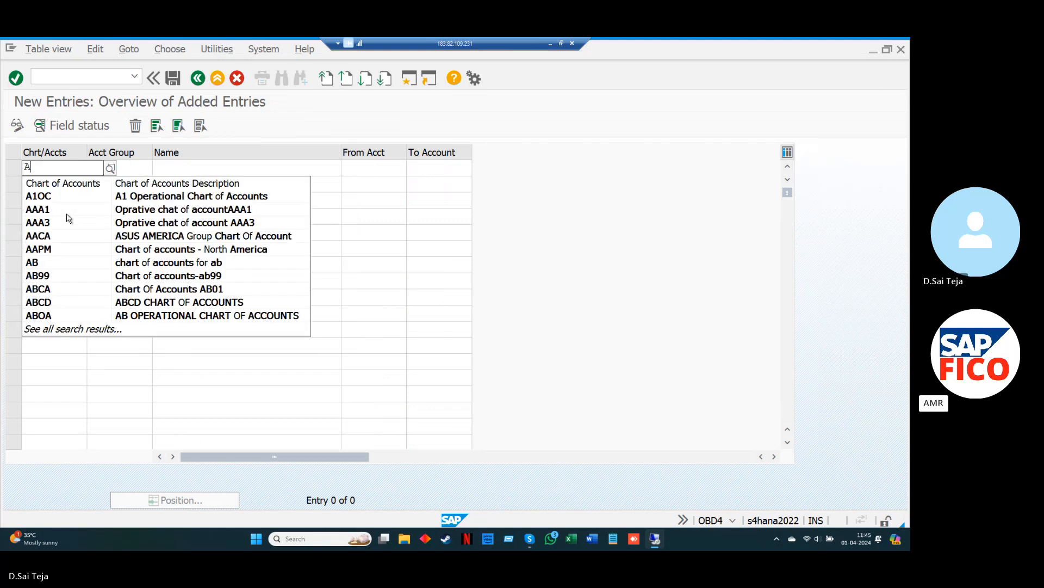
text(M)
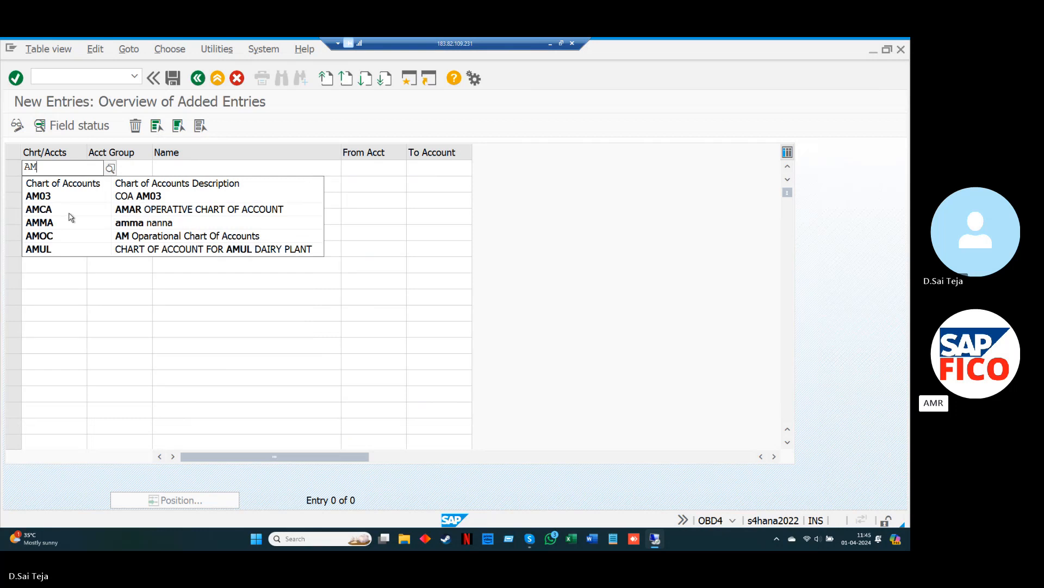
click(73, 210)
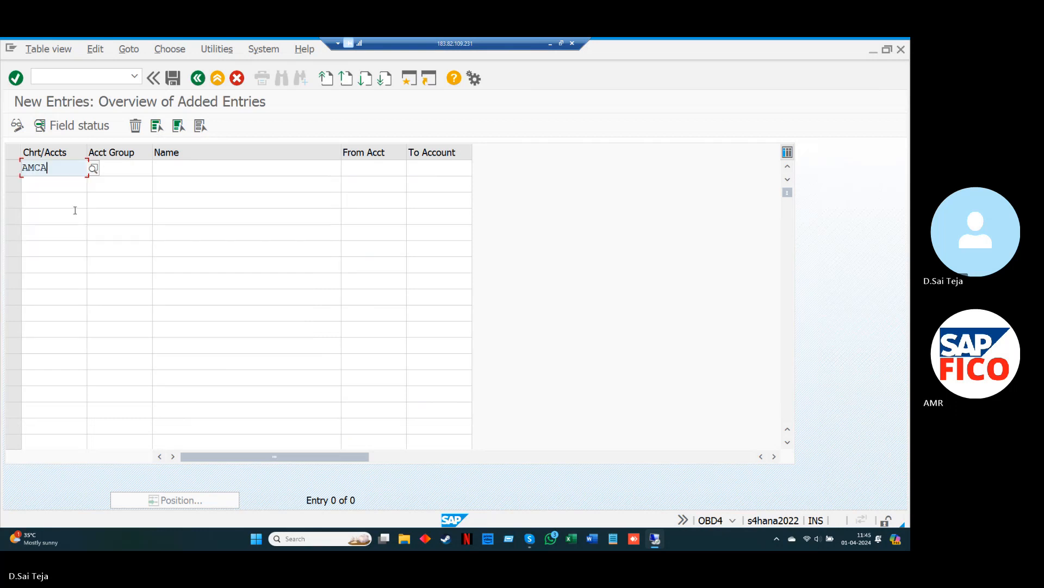
click(115, 168)
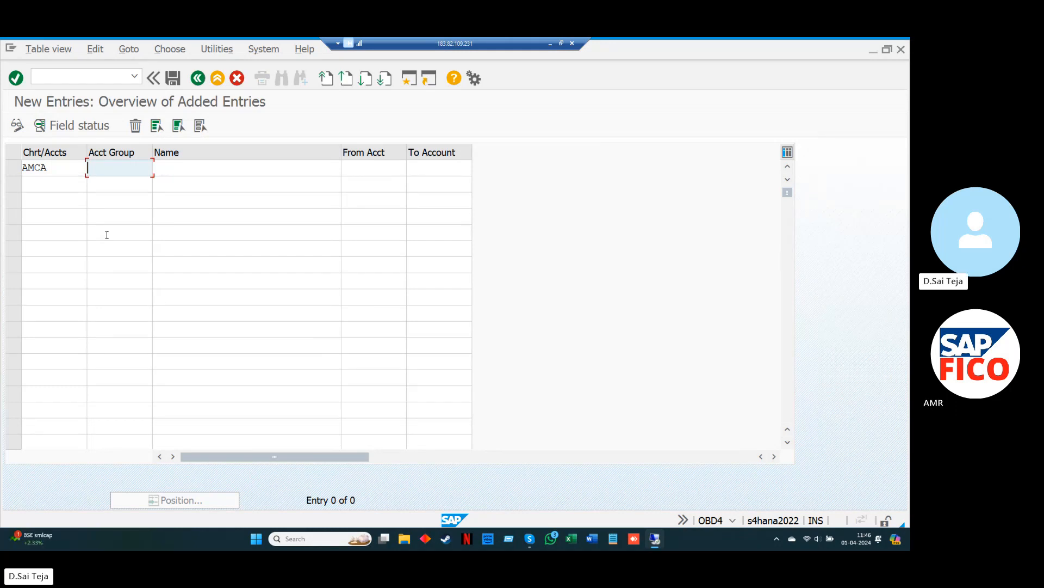
text(S)
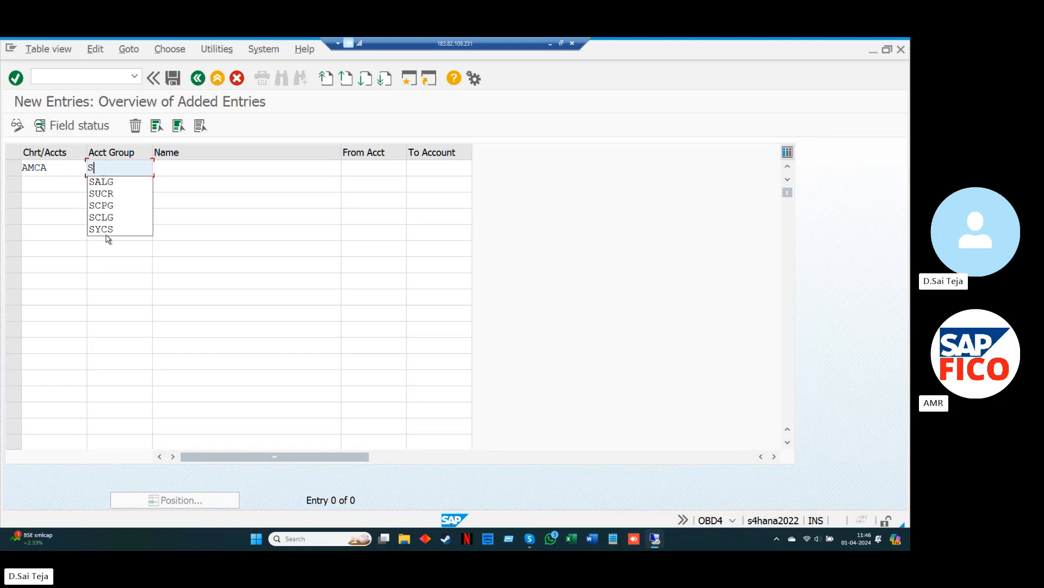
text(U)
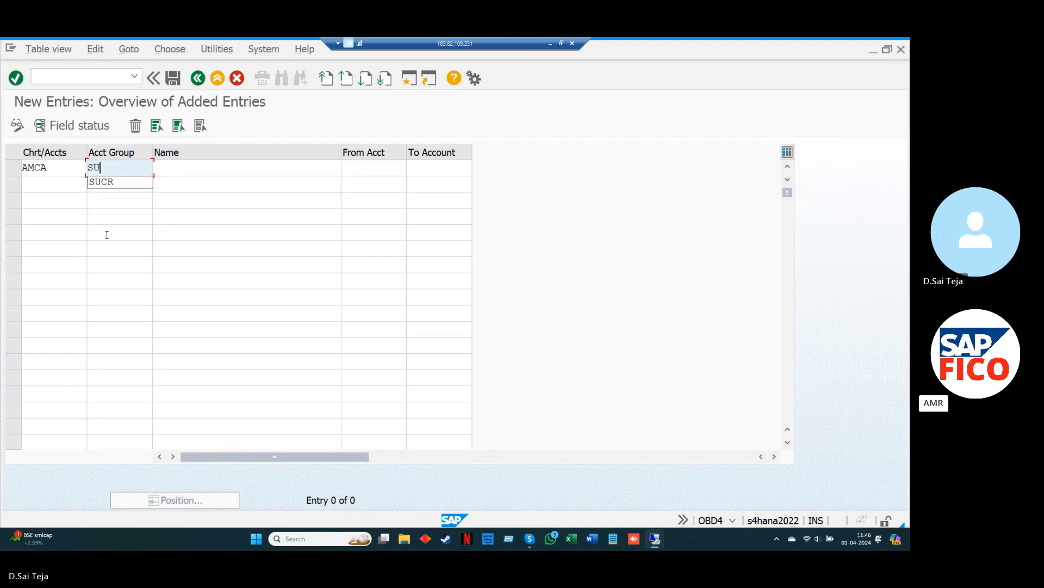
key(Down)
key(Return)
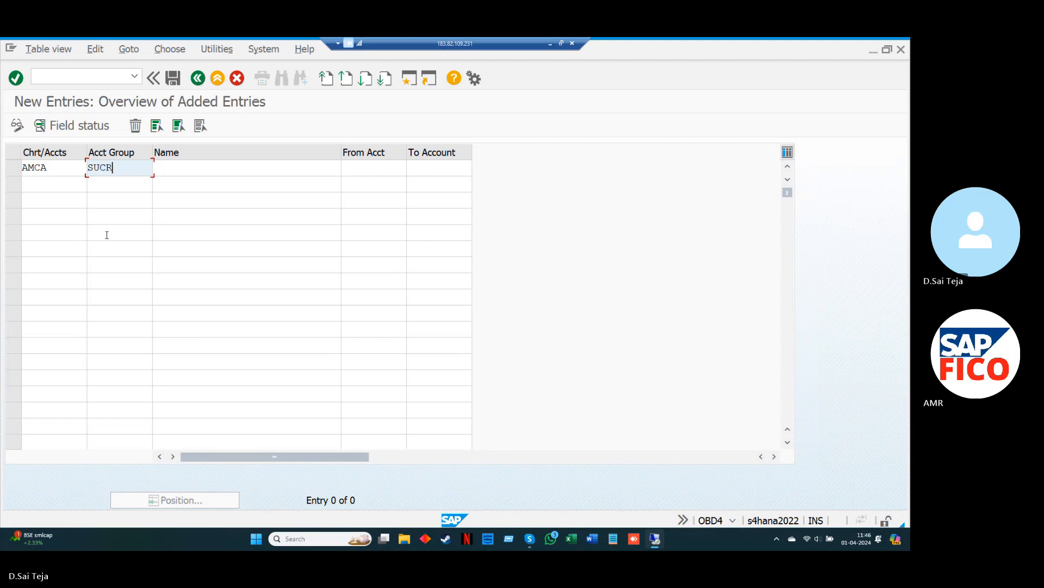
- Name account group SUCR SUNDRY CREDITORS and set its account range from 140000 to 149999
key(Tab)
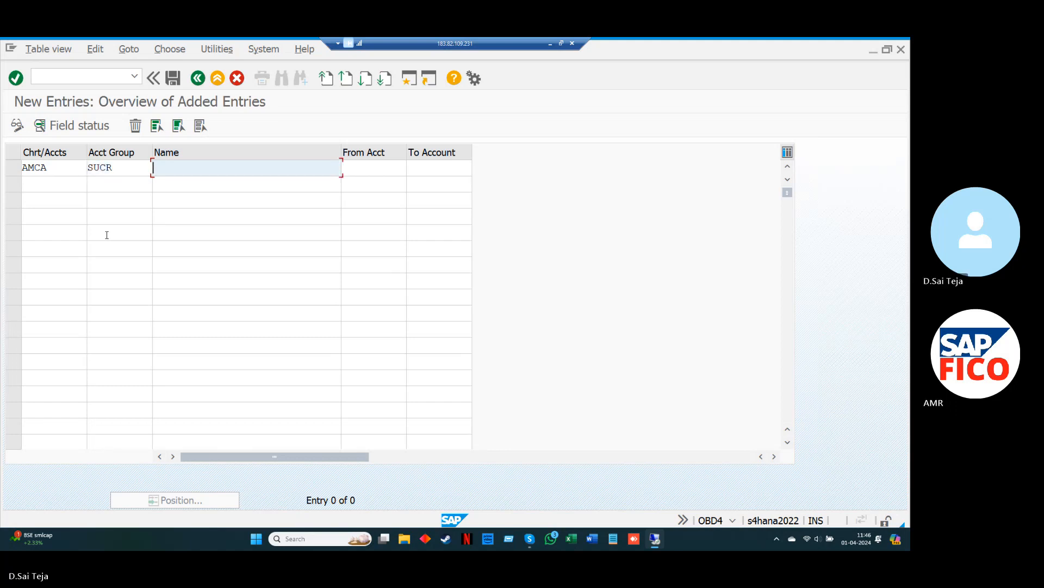
text(S)
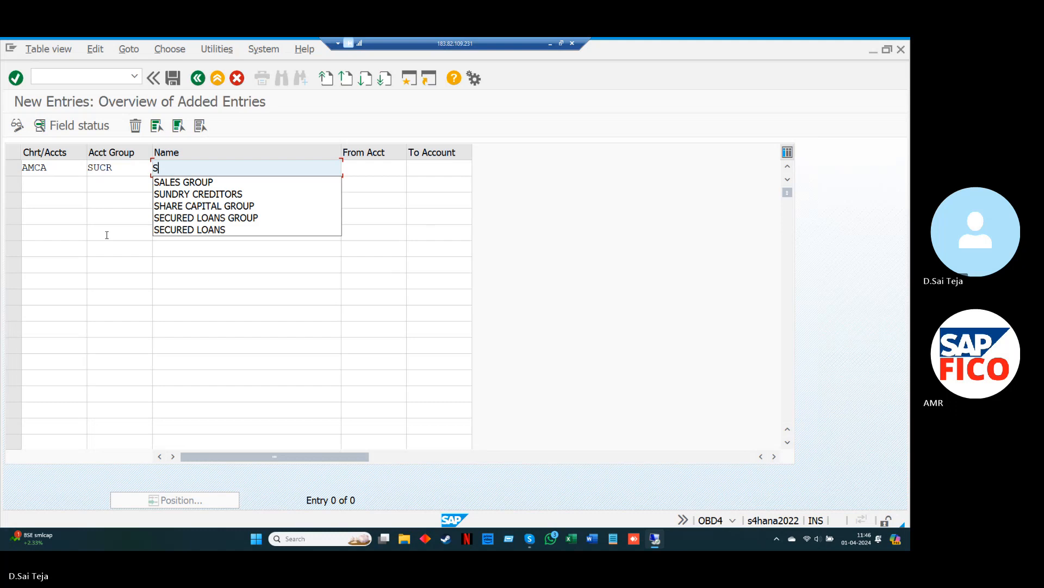
key(Down)
key(Return)
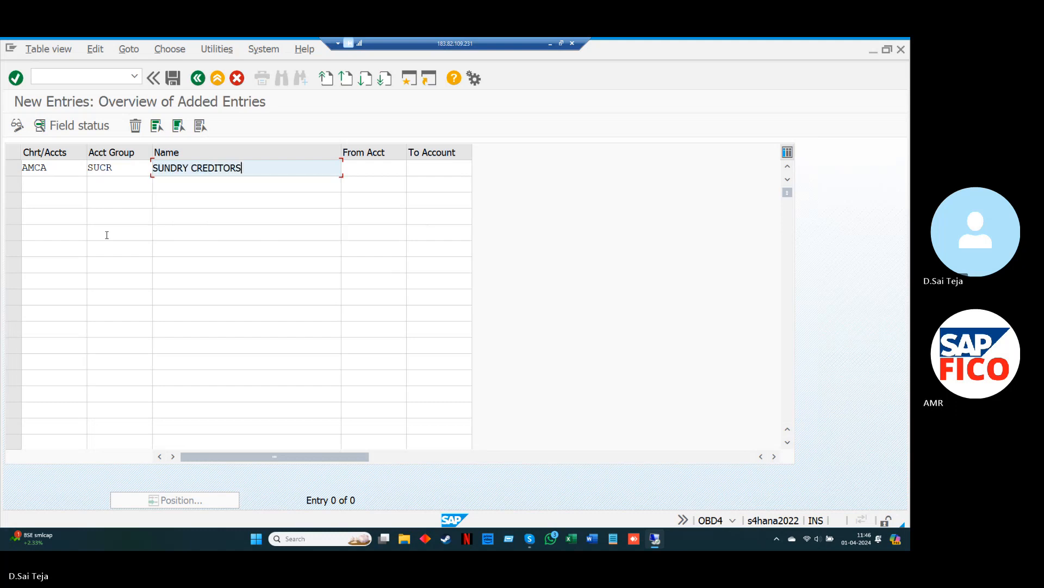
key(Tab)
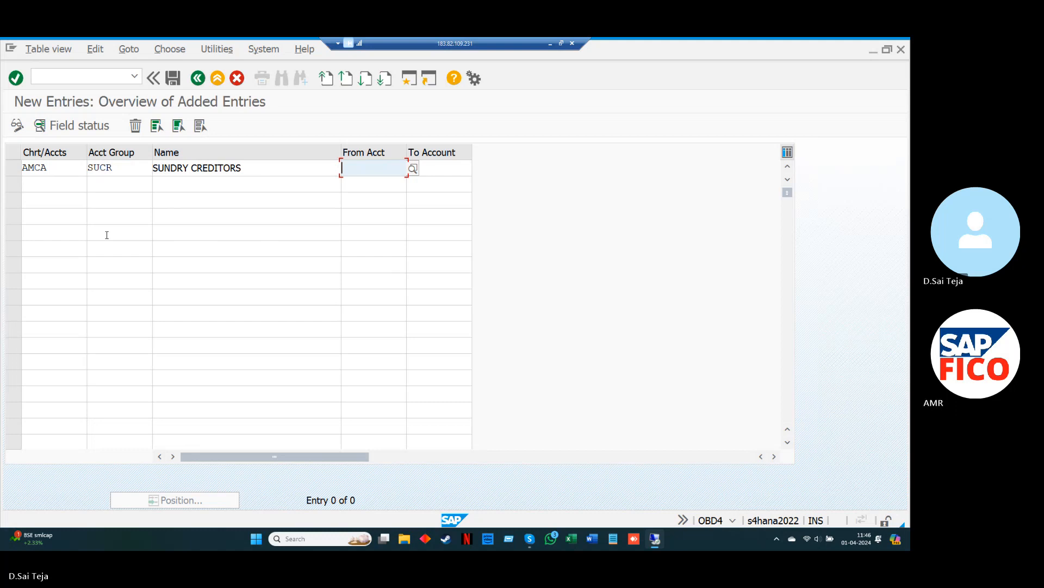
text(14)
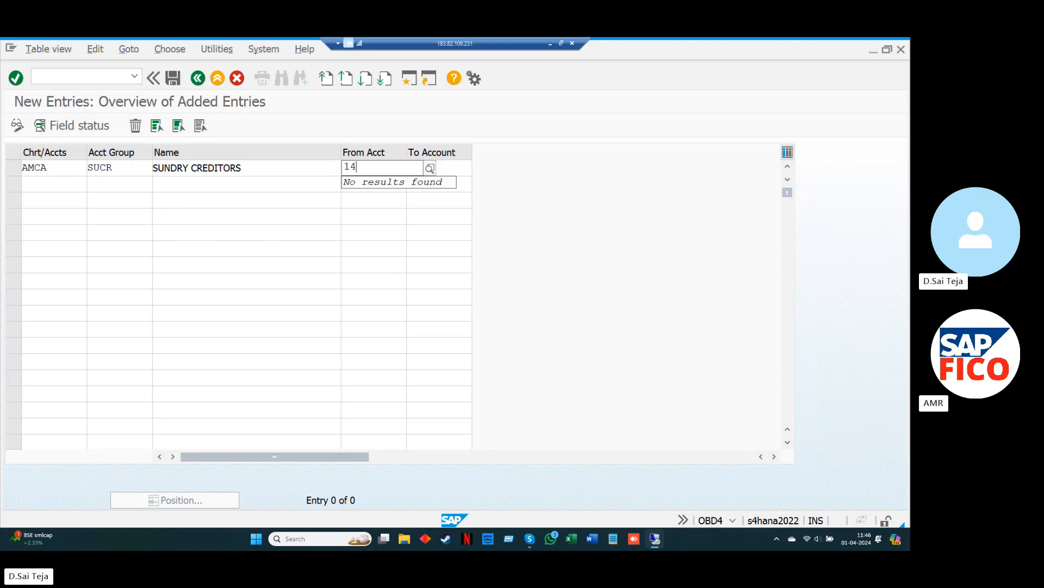
text(0000)
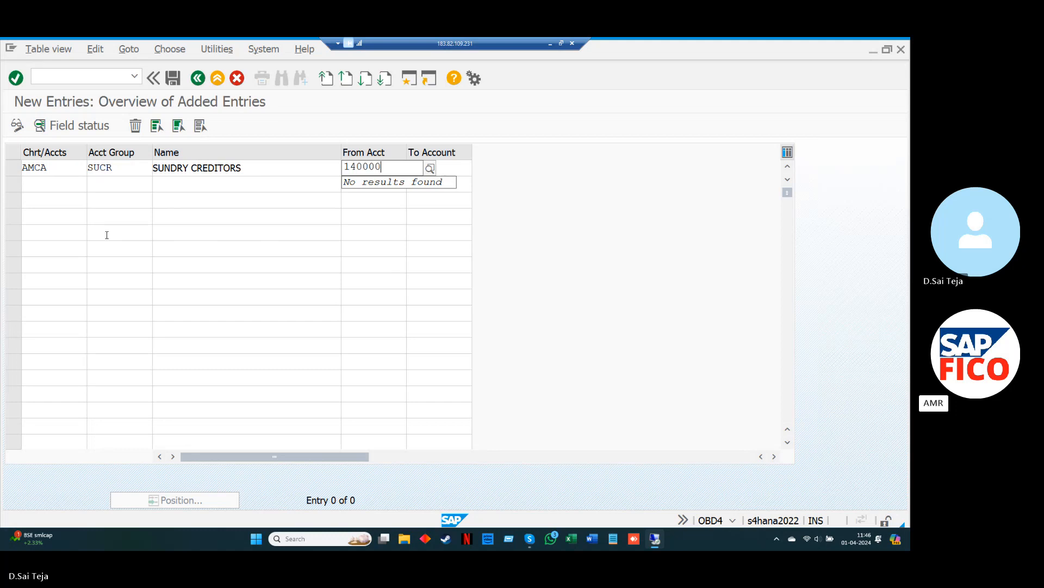
key(Tab)
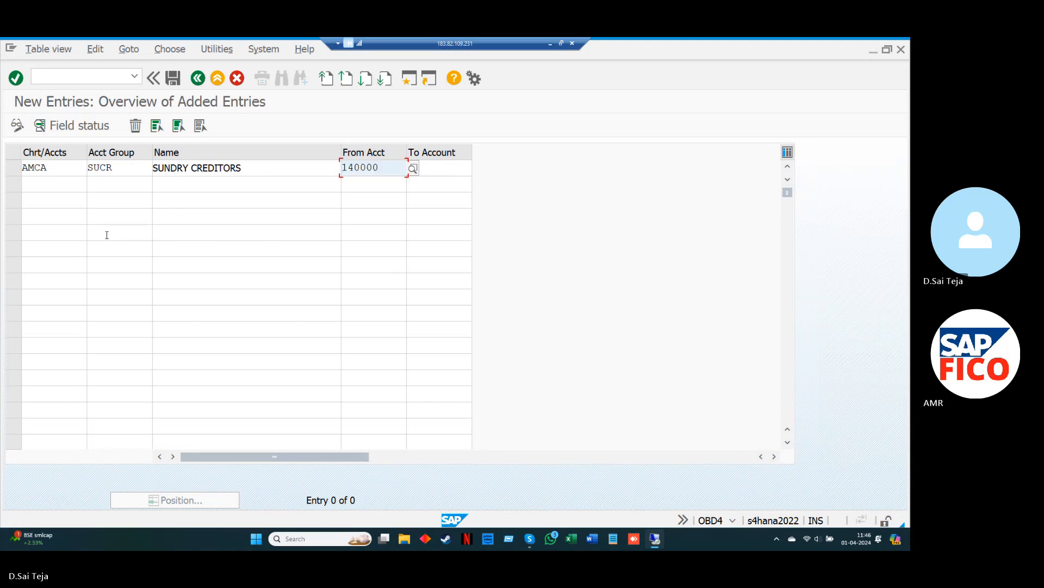
text(14)
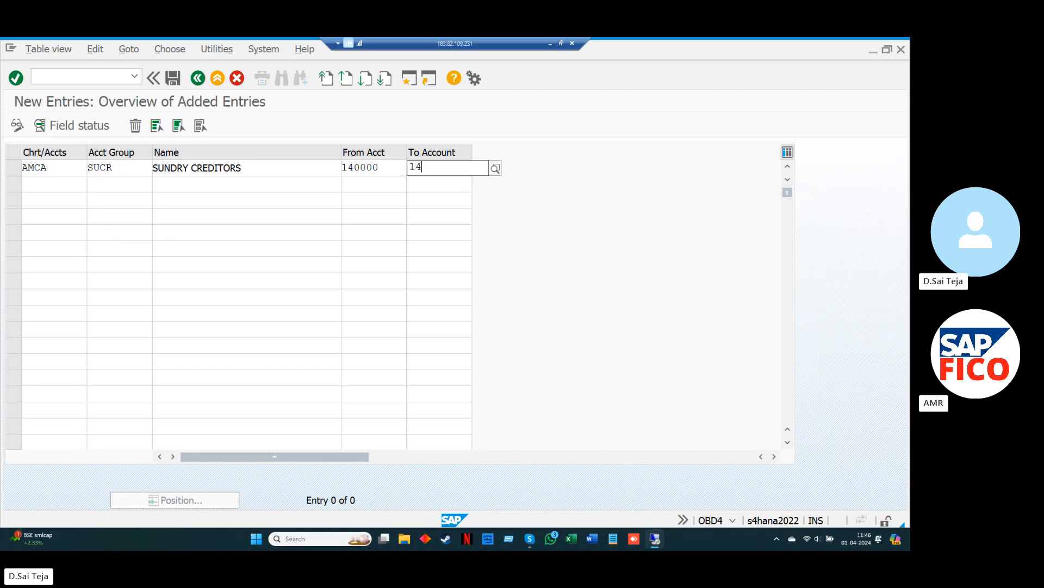
text(9999)
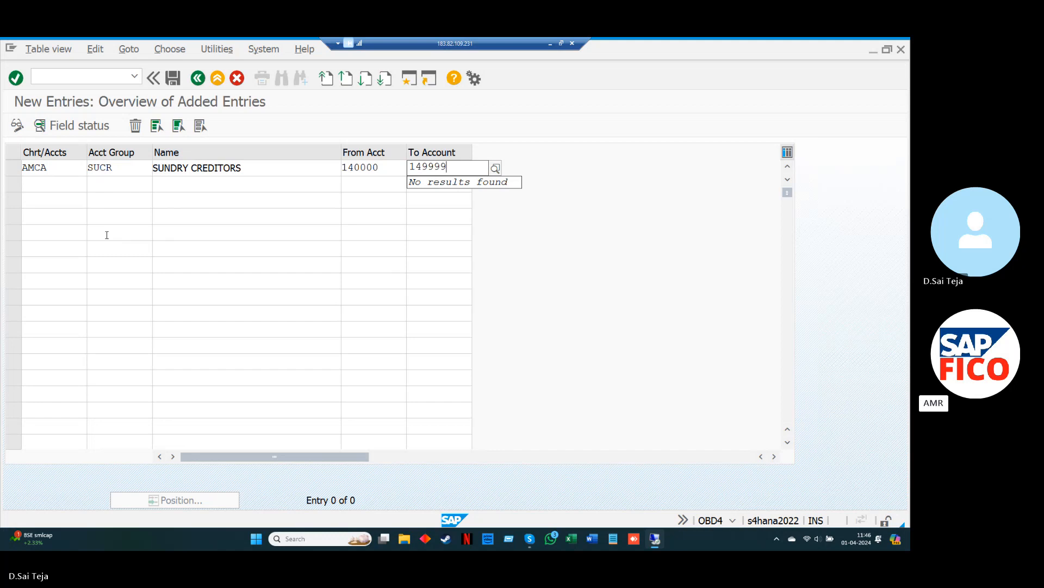
key(Tab)
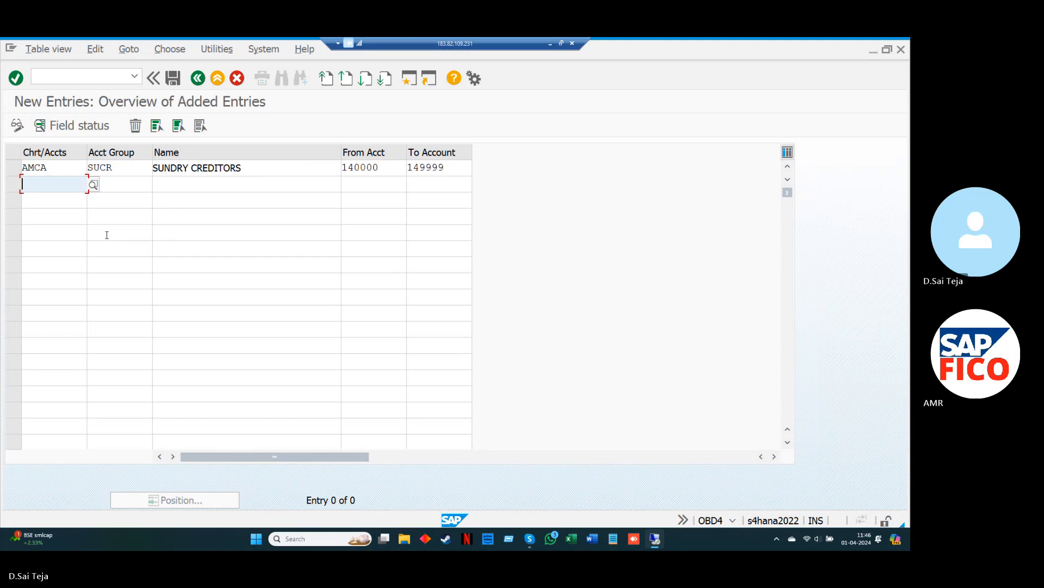
- Add a second new entry for chart of accounts AMCA with account group TXPA
text(AM)
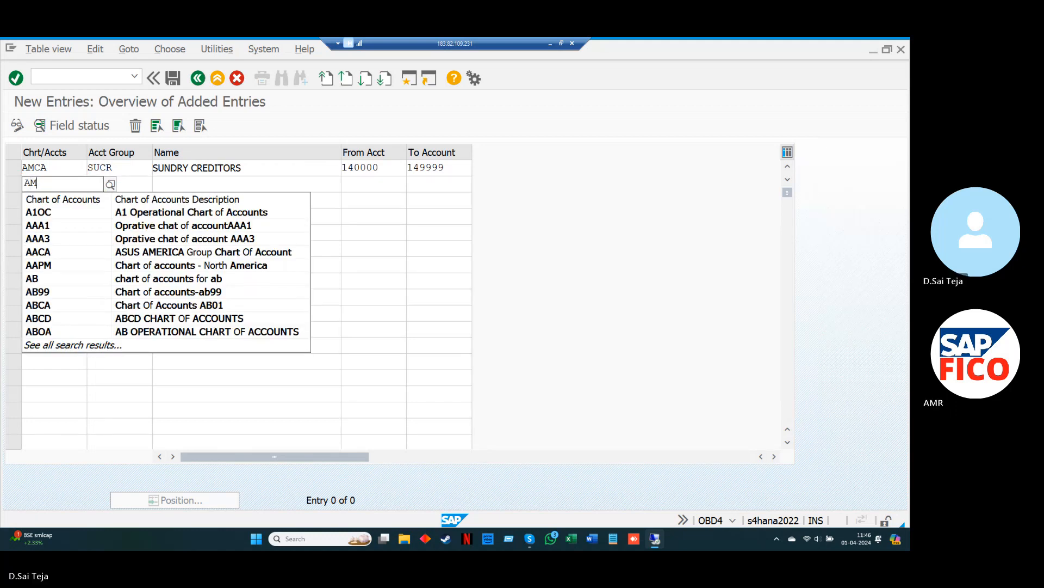
key(Down)
key(Down)
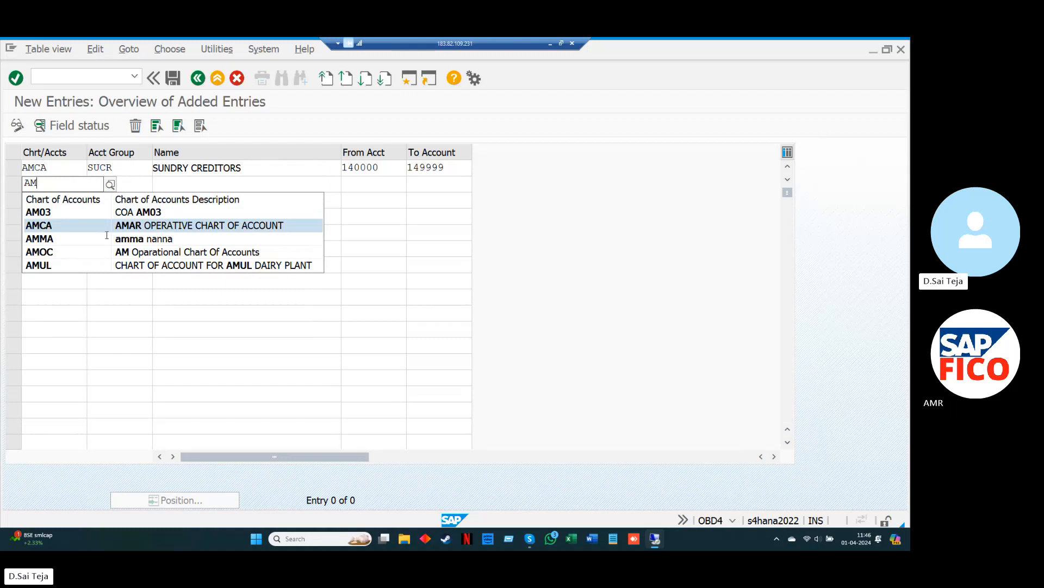
key(Return)
key(Tab)
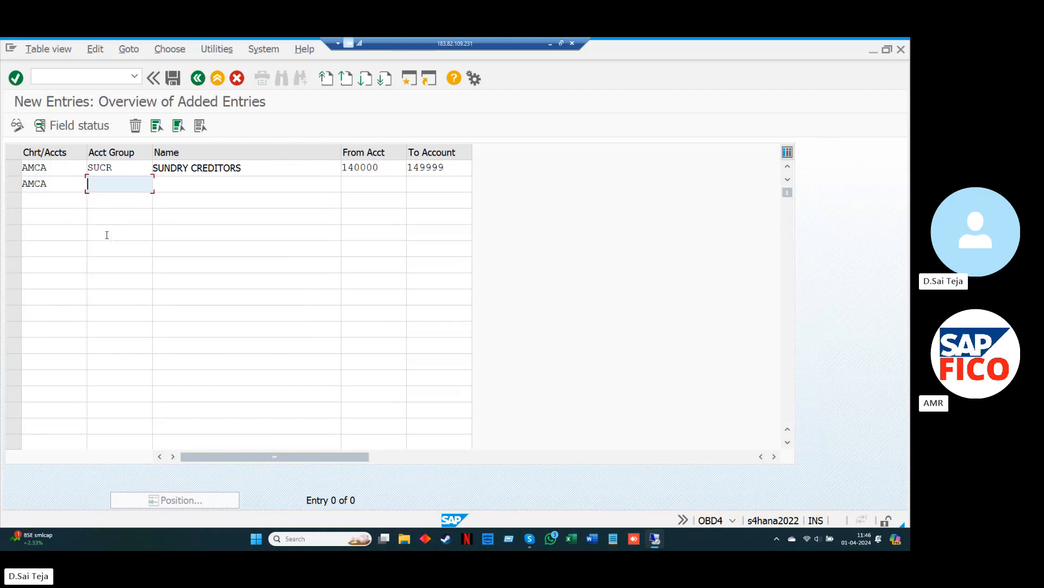
text(T)
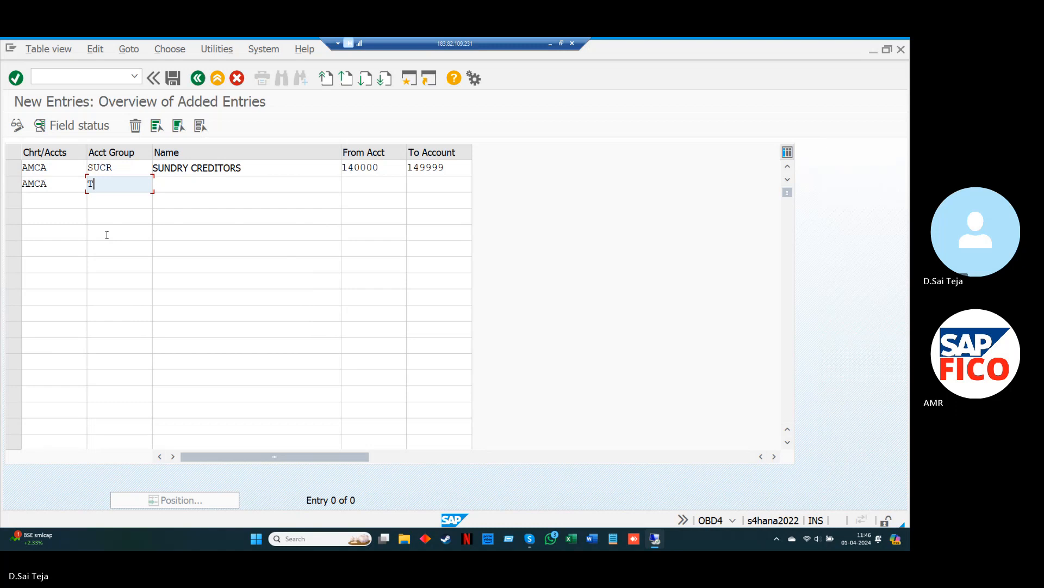
text(APA)
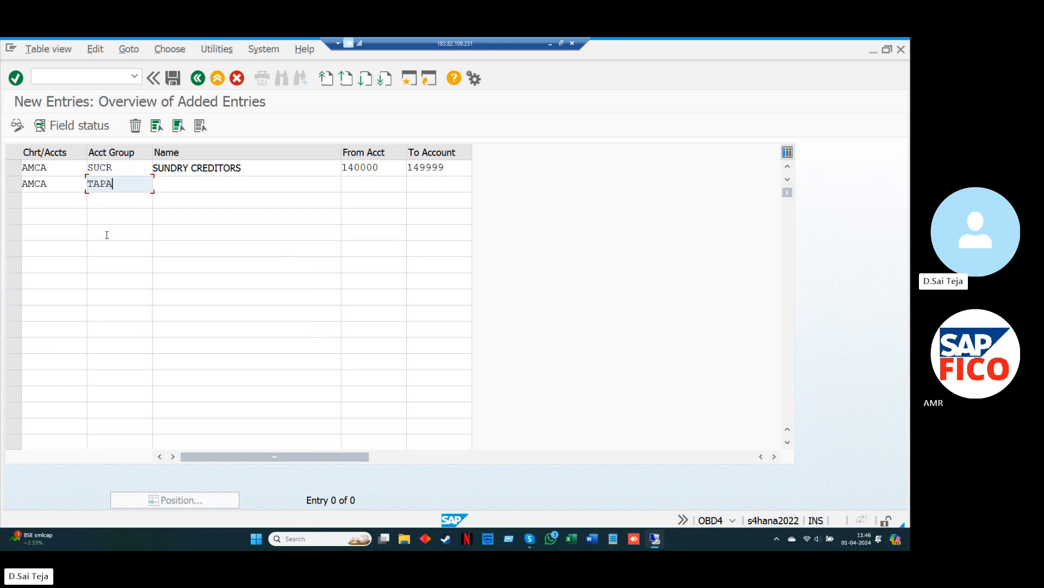
key(Left)
key(Left)
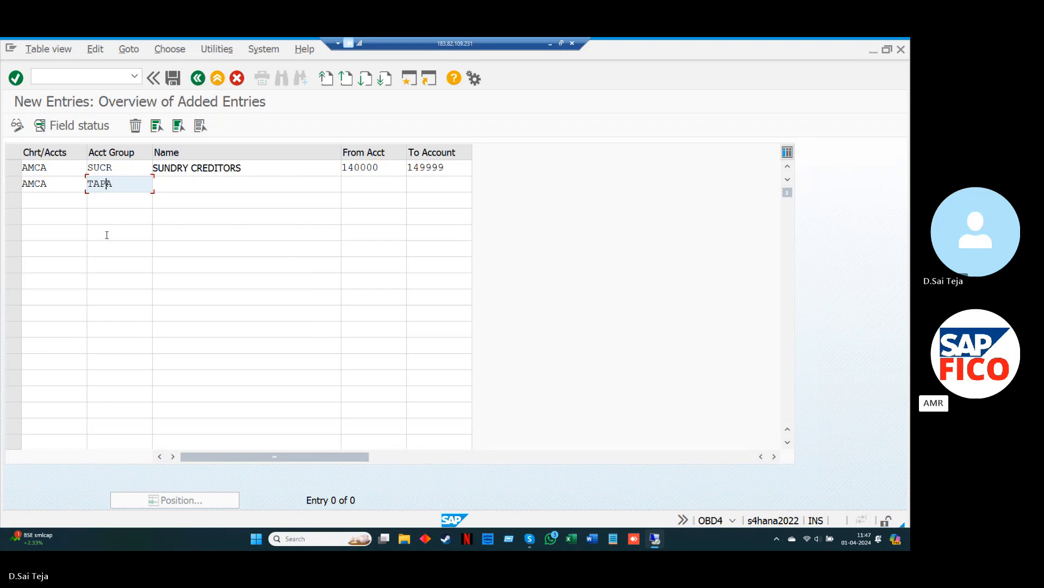
key(BackSpace)
text(X)
key(Right)
key(Right)
key(Tab)
- Name the second entry TAX PAYABLE and change its account group code to TXPY
text(T)
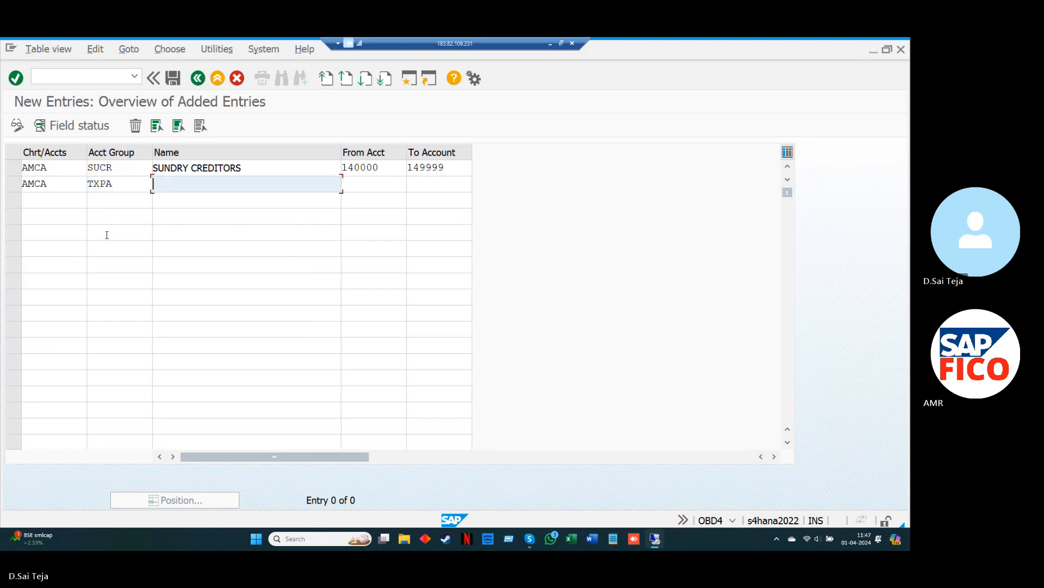
text(AX )
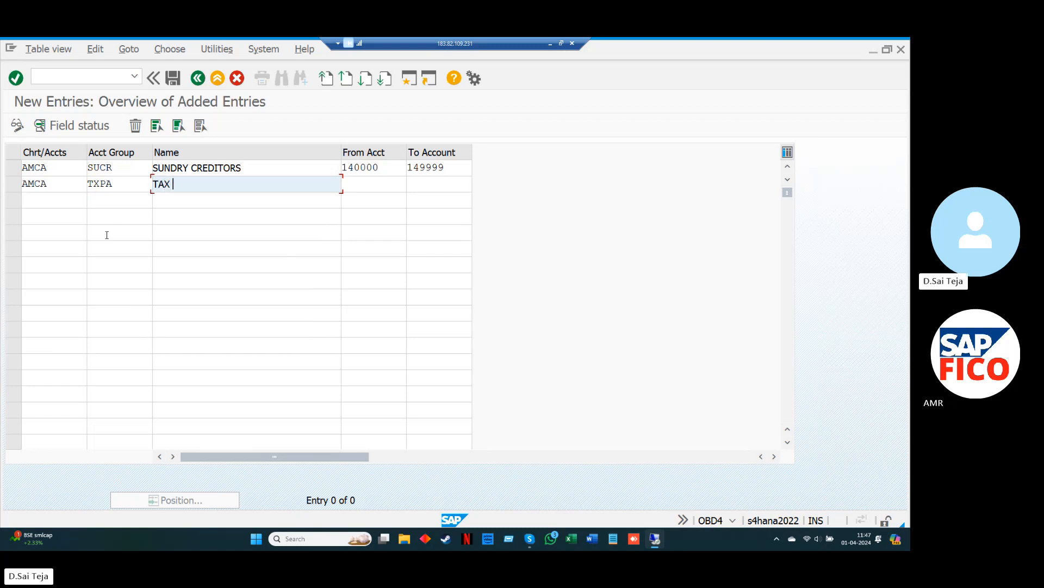
text(PAYABLE)
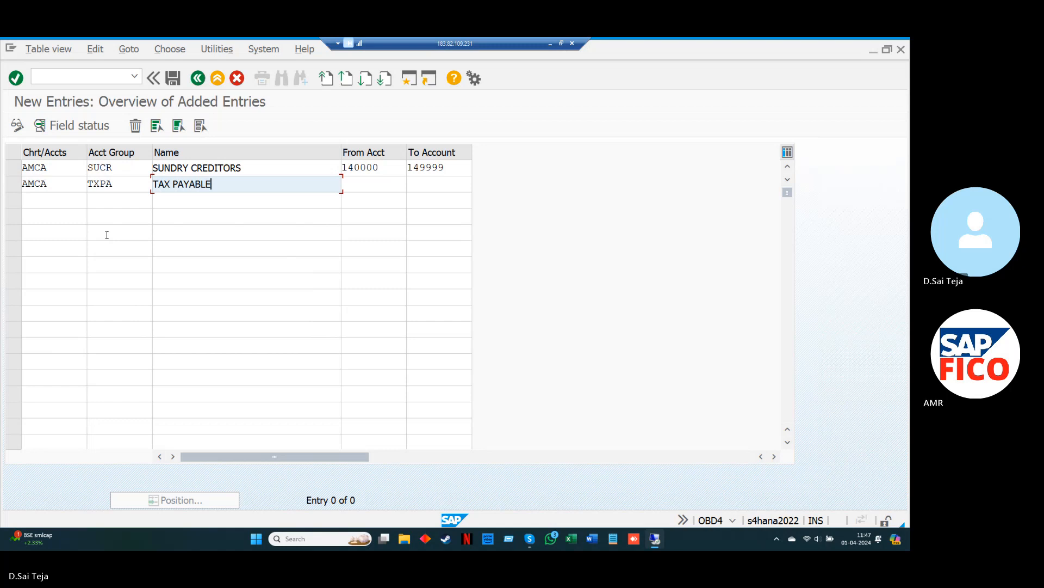
click(120, 188)
key(BackSpace)
text(Y)
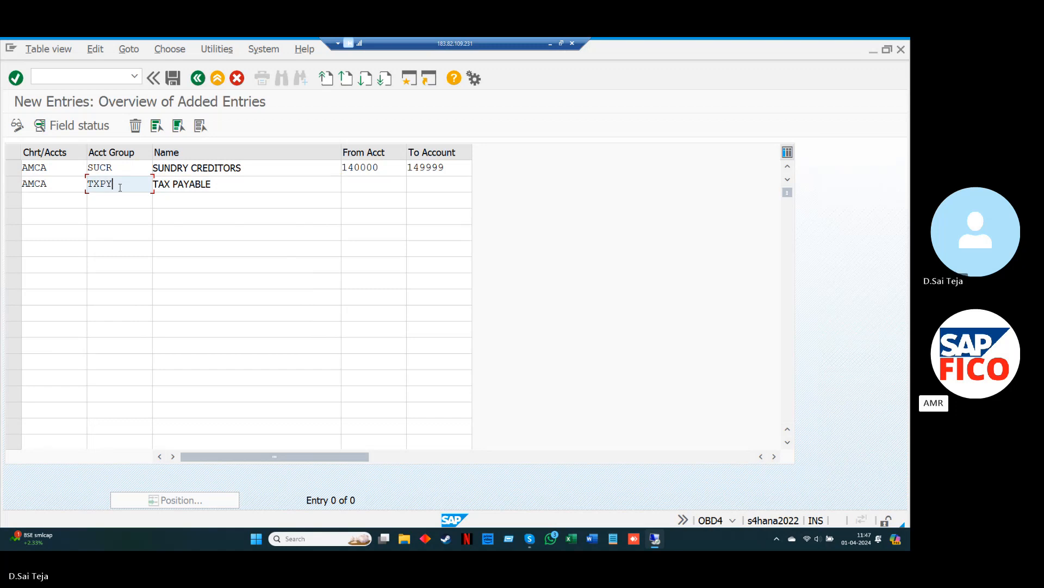
- Set the account range of group TXPY from 150000 to 159999
click(343, 183)
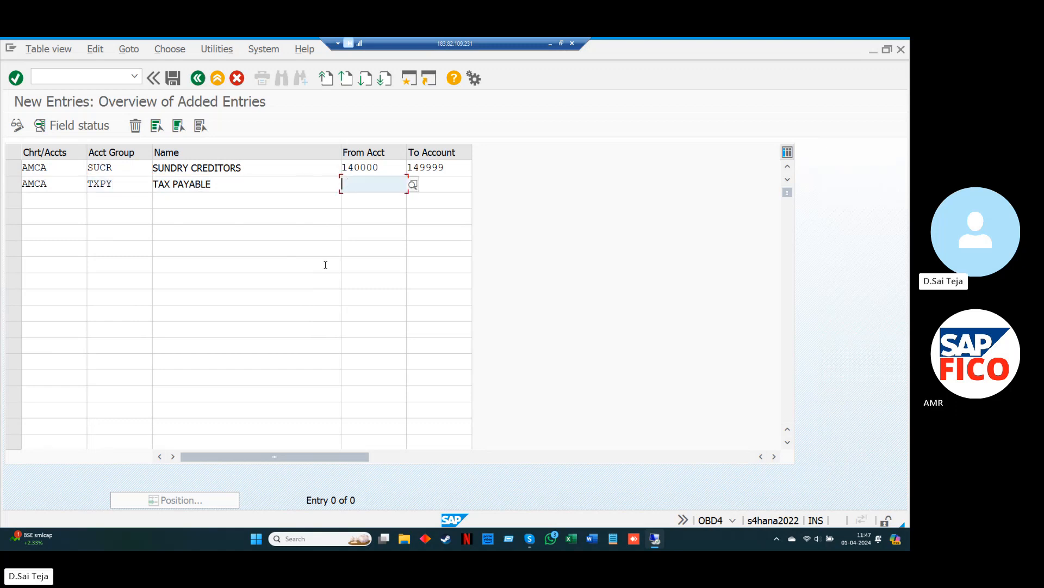
text(150000)
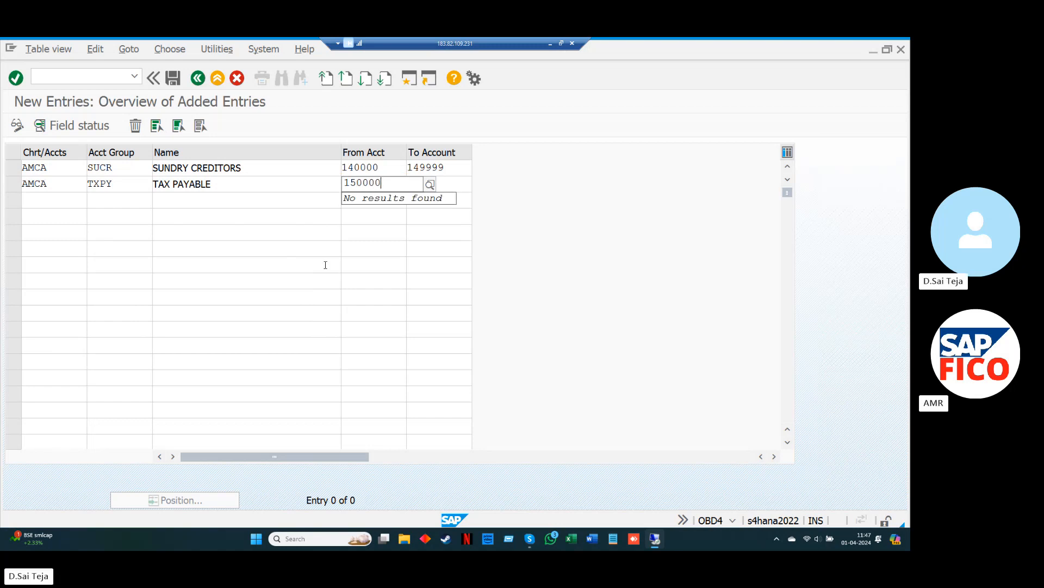
key(Tab)
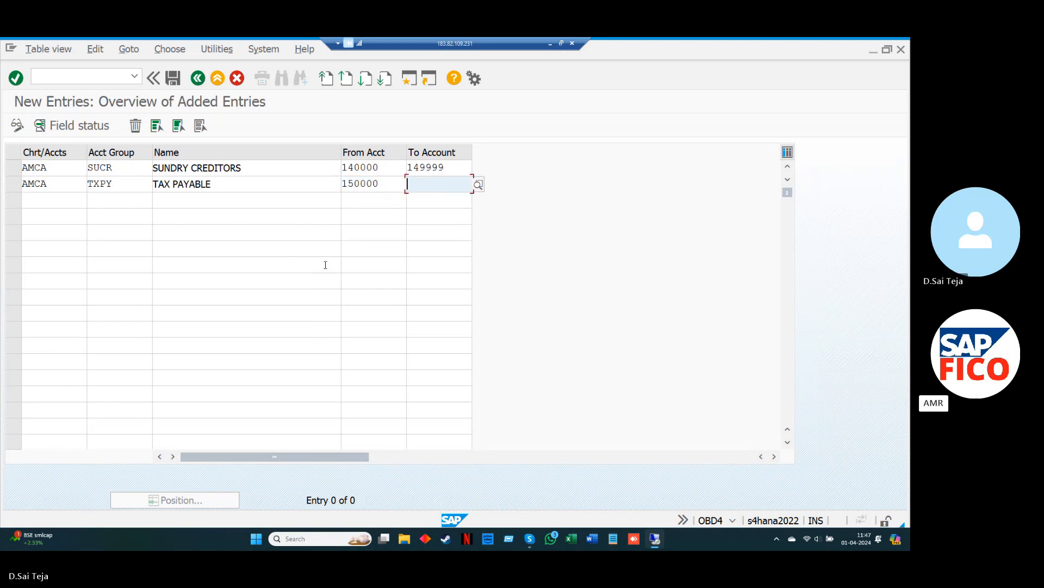
text(15)
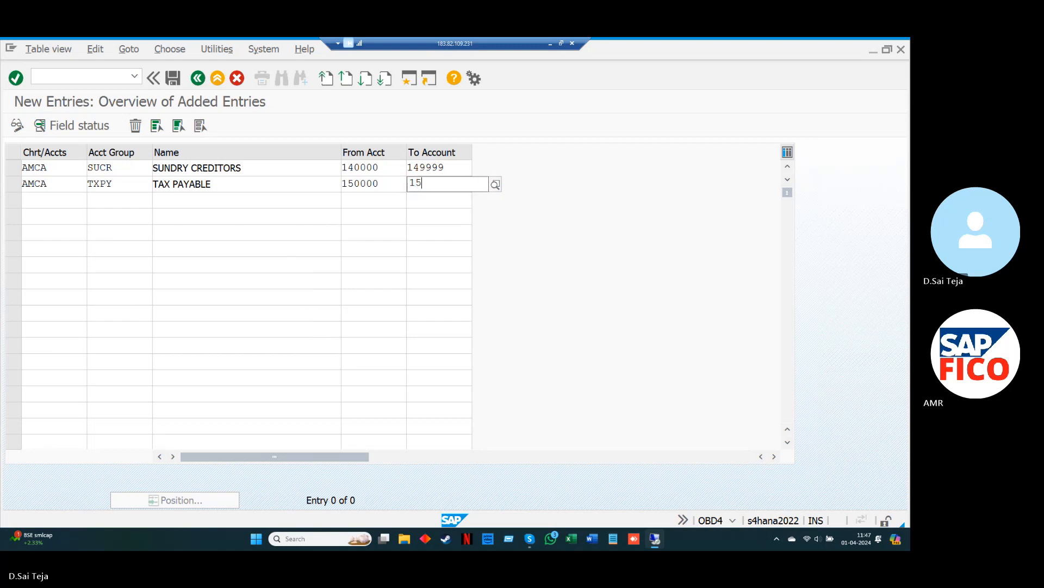
text(9999)
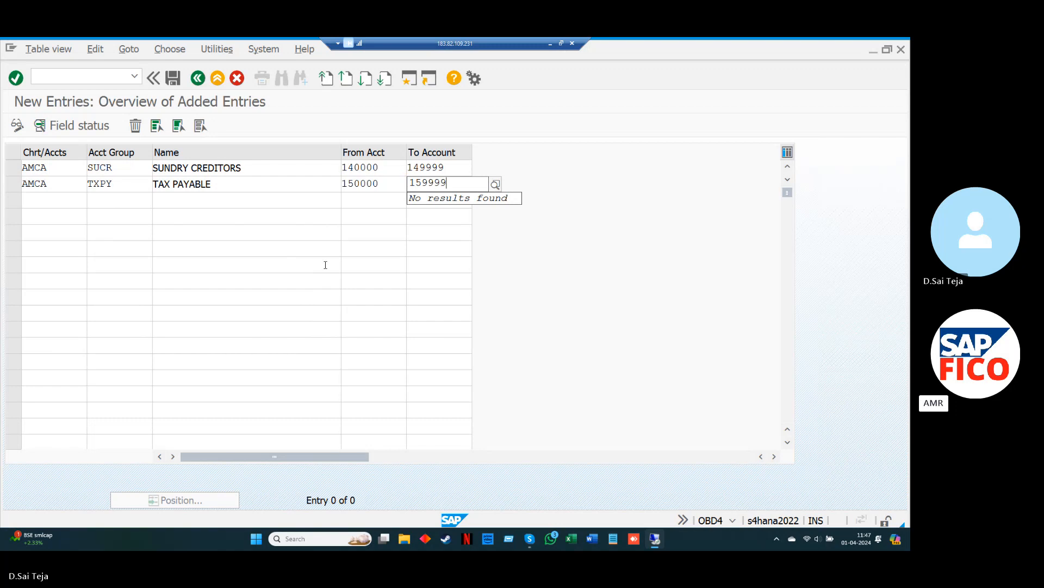
key(Tab)
- Add a third new entry for chart of accounts AMCA with account group CULI
text(AM)
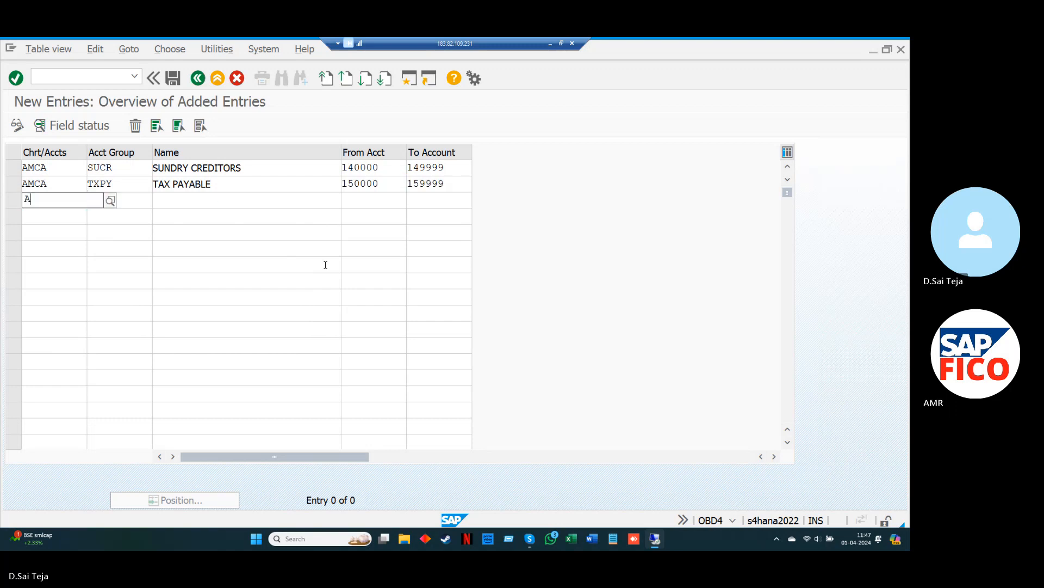
key(Down)
key(Down)
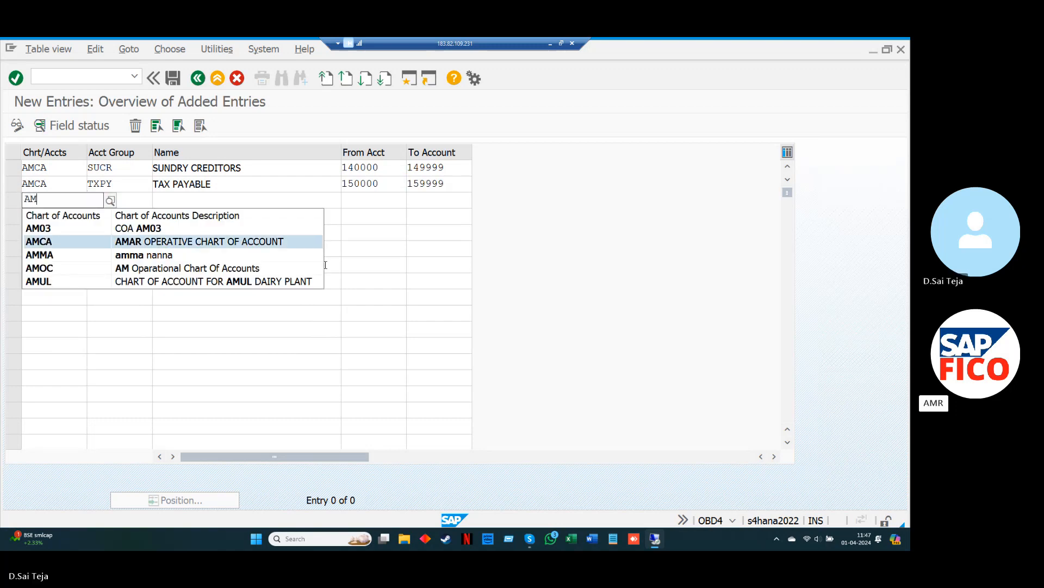
key(Return)
key(Tab)
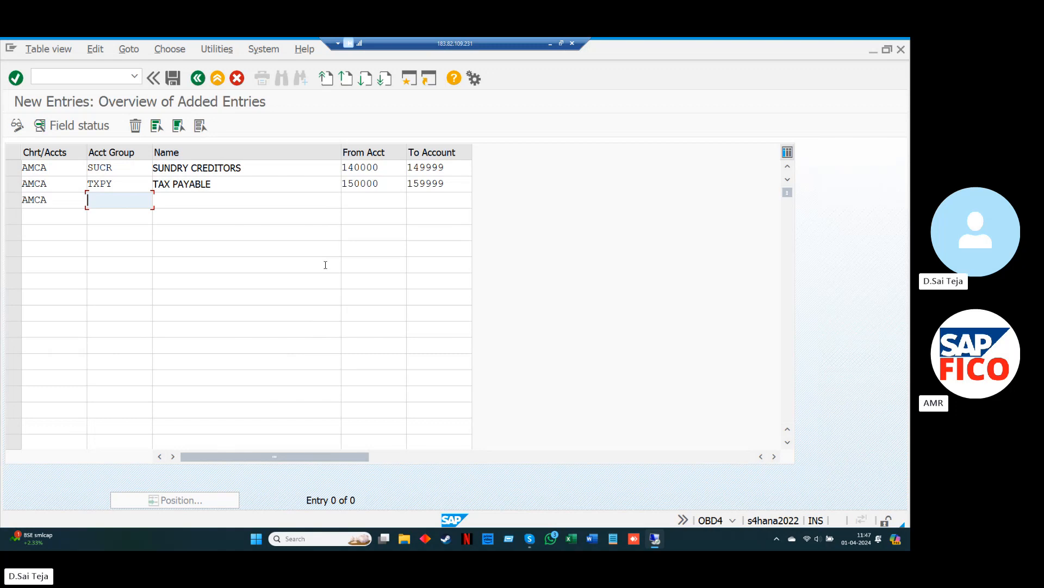
text(CU)
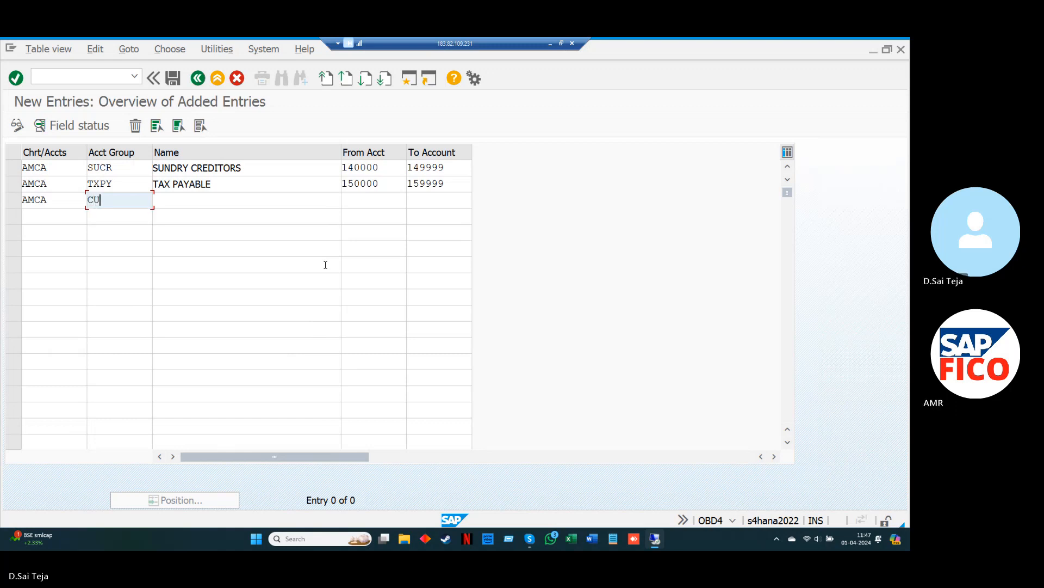
text(LI)
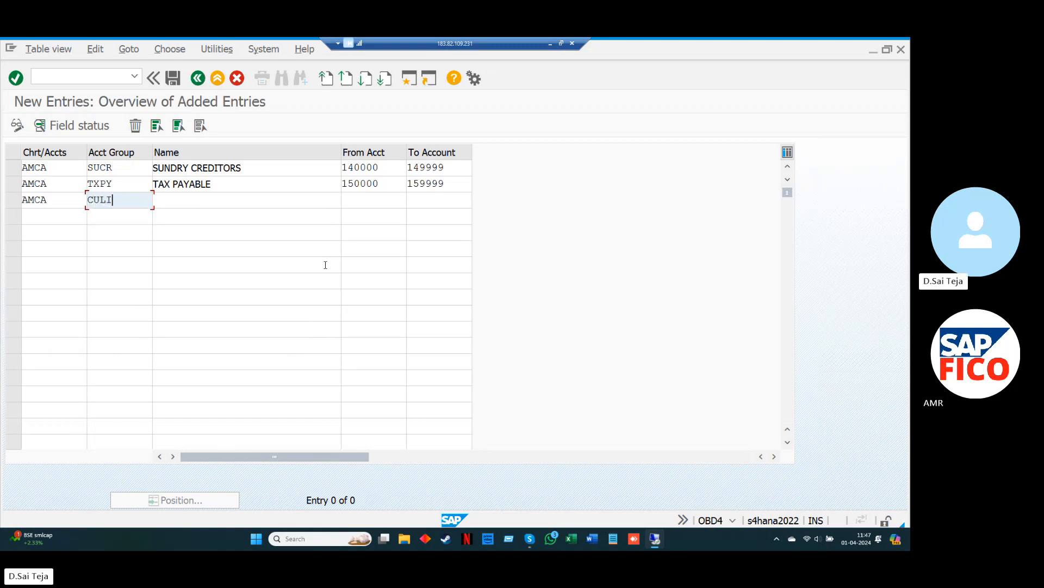
key(Tab)
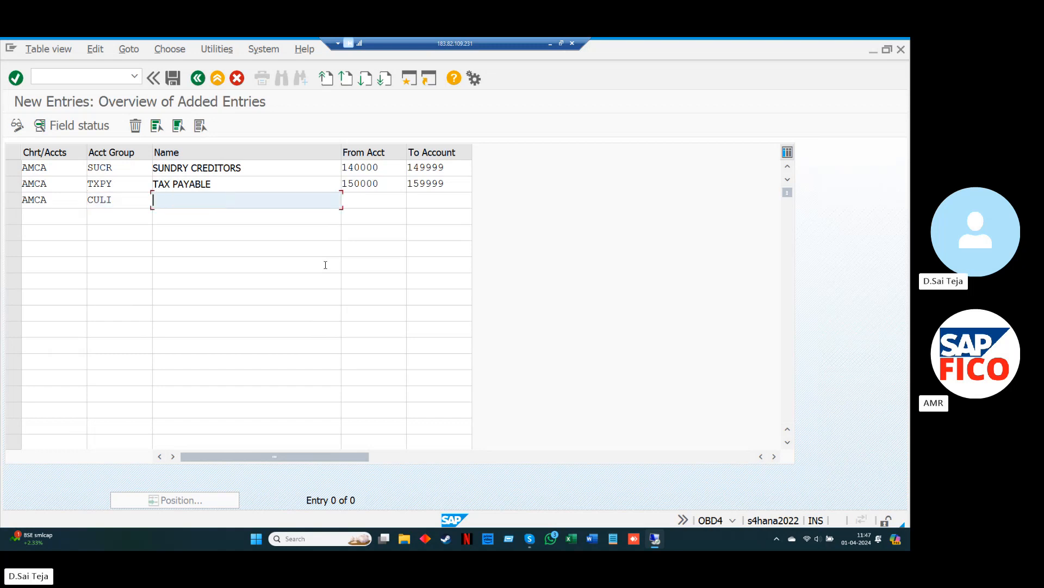
- Name account group CULI CURRENT LIABILITIES&PROV GROUP and set its account range from 160000 to 169999
text(C)
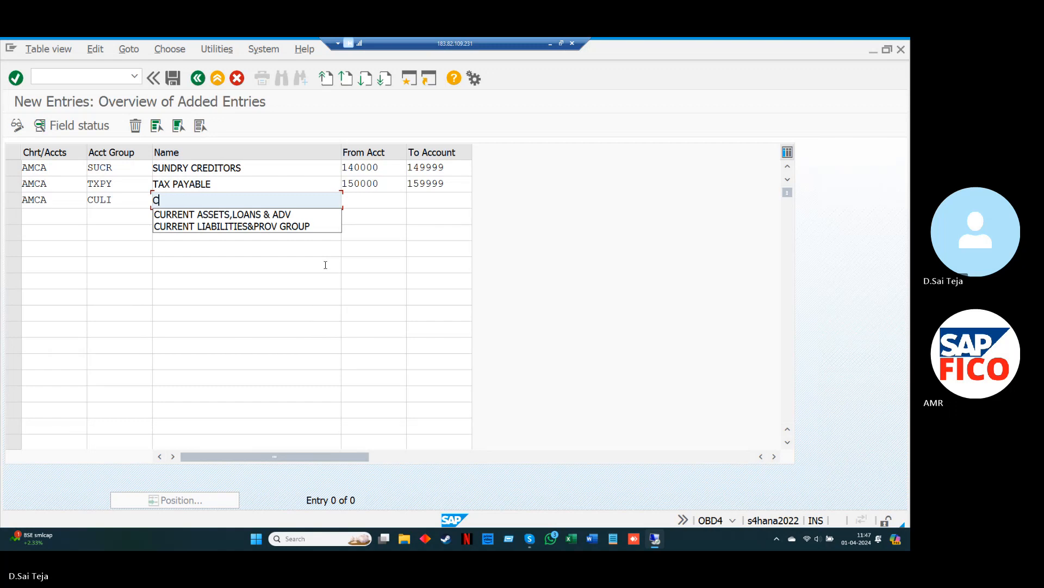
key(Down)
key(Down)
key(Return)
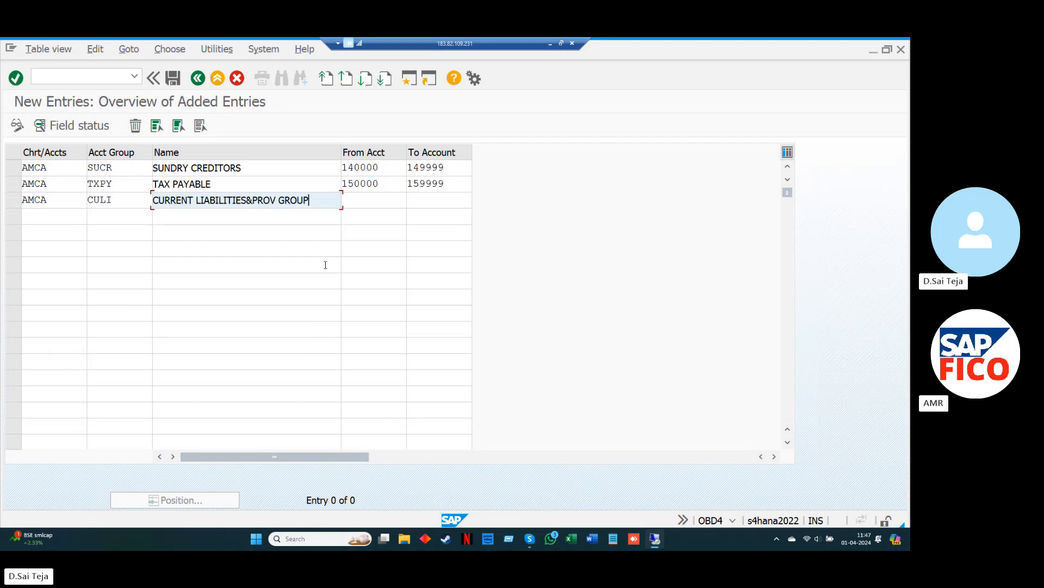
key(Tab)
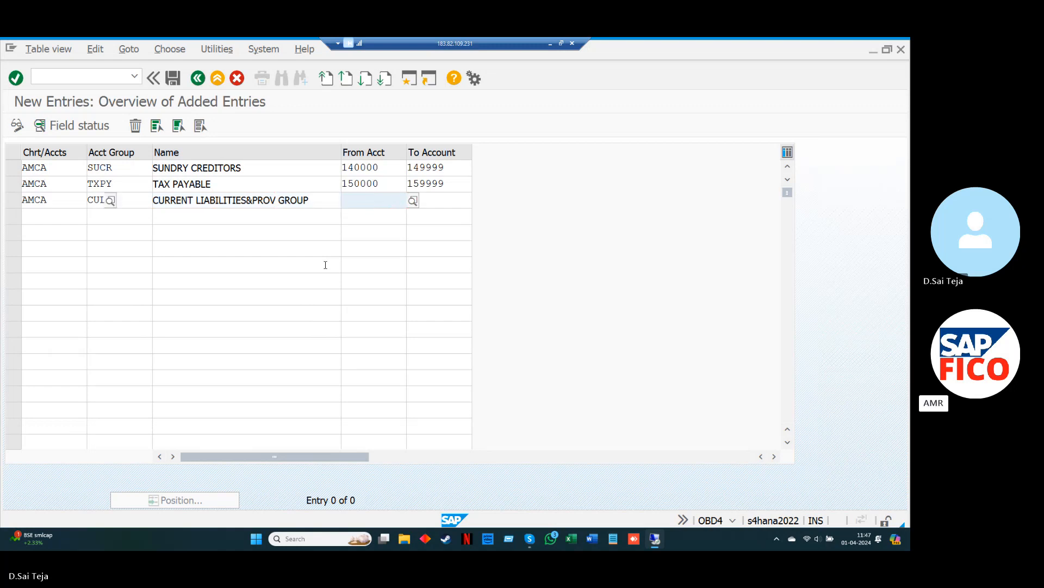
text(160000)
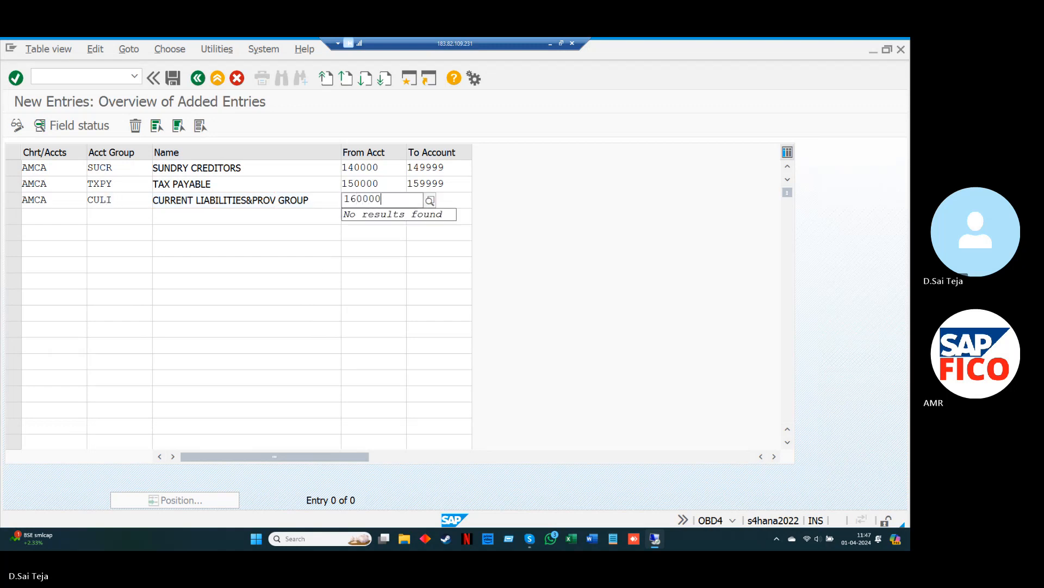
key(Tab)
text(169999)
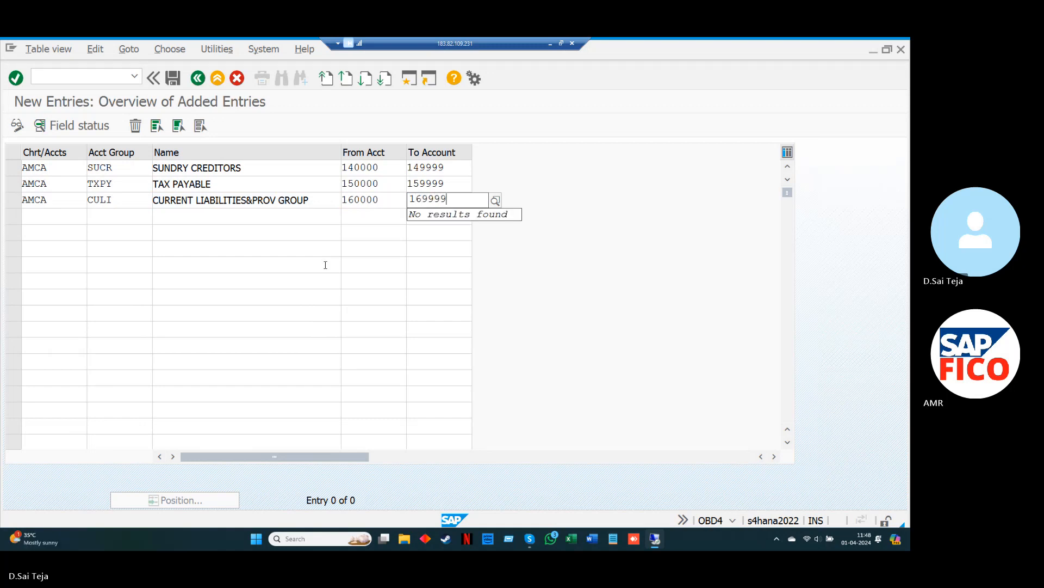
key(Tab)
- Add a fourth new entry for chart of accounts AMCA with account group FIAS
text(AM)
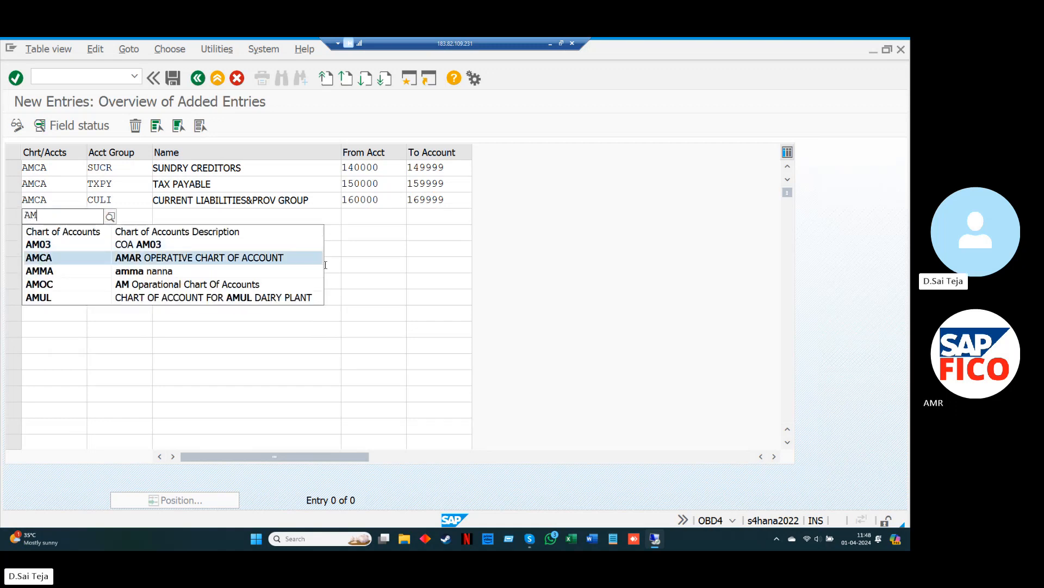
key(Return)
key(Tab)
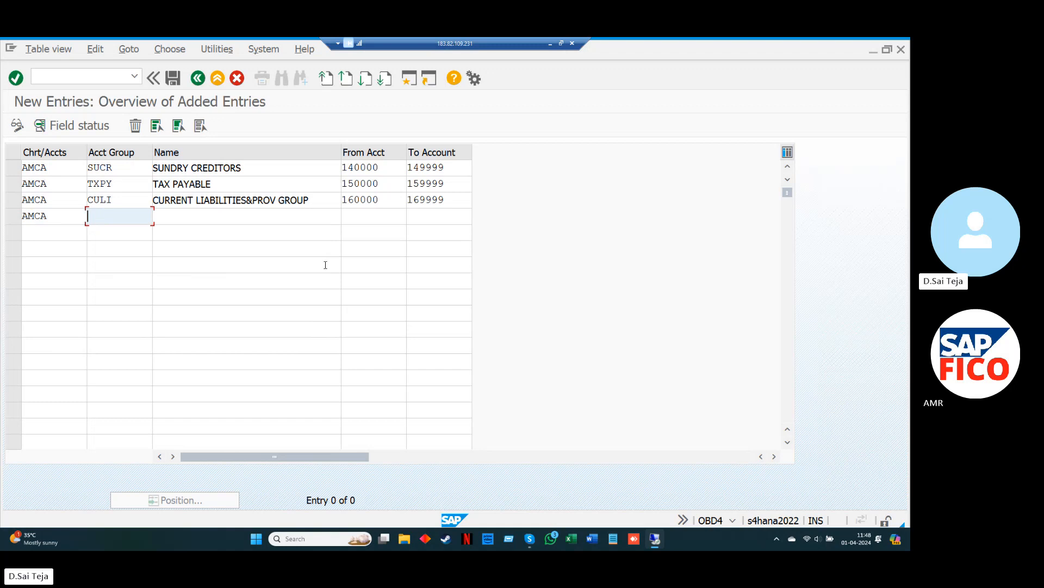
text(FIAS)
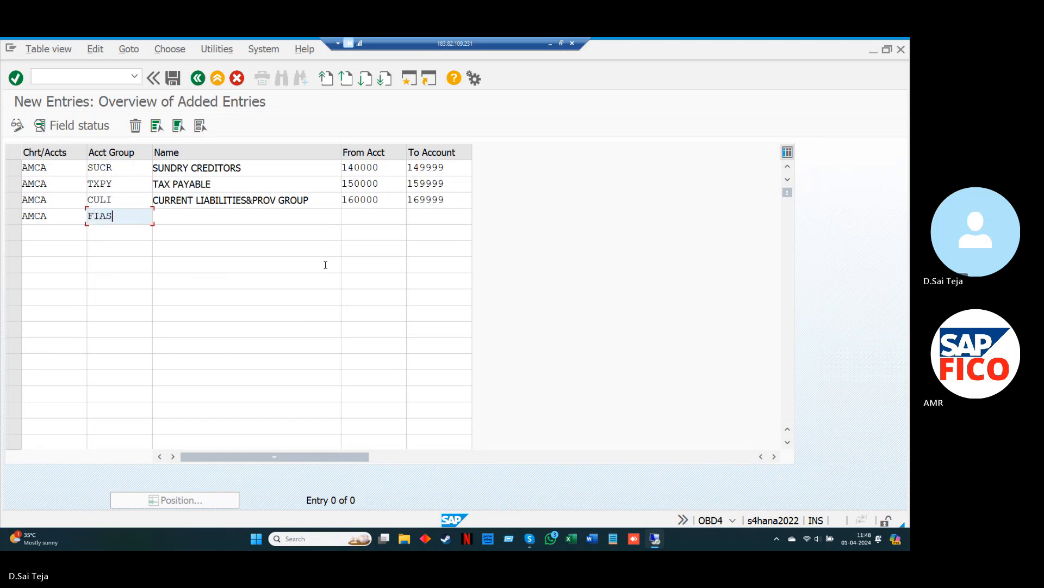
key(Tab)
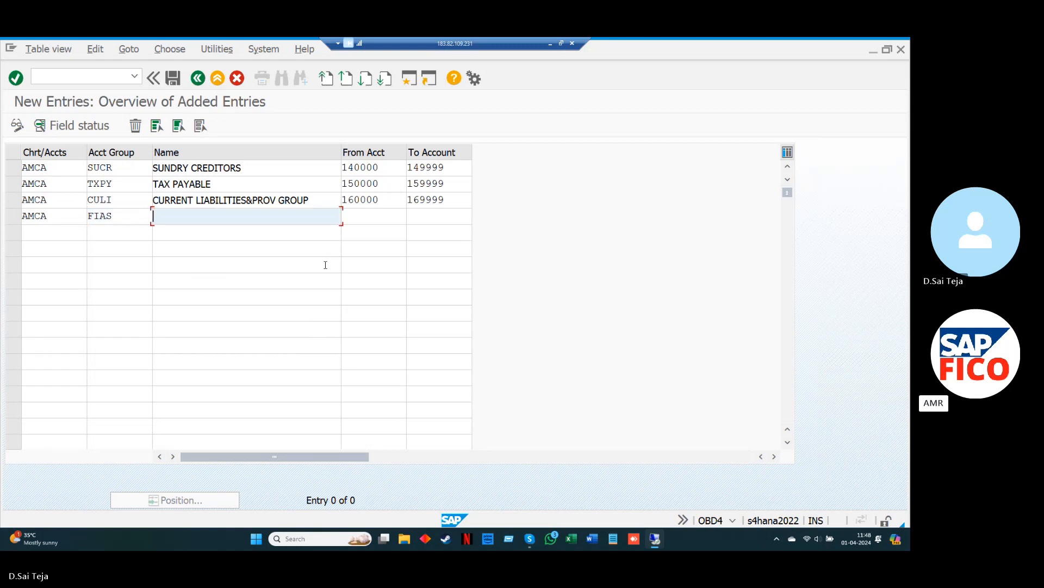
- Name account group FIAS FIXED ASSETS GROUP and set its account range from 200000 to 209999
text(F)
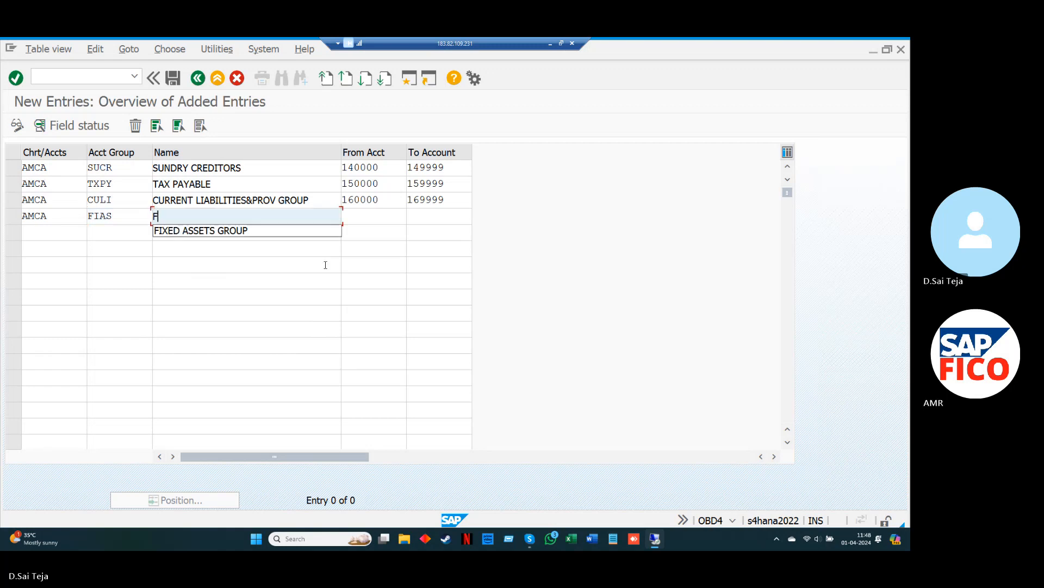
key(Down)
key(Return)
key(Tab)
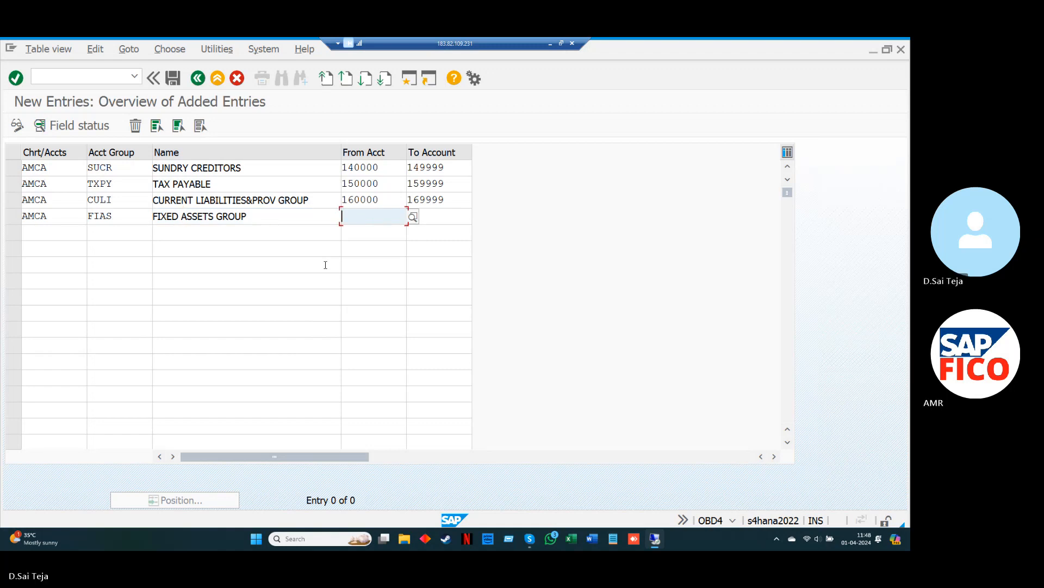
text(200000)
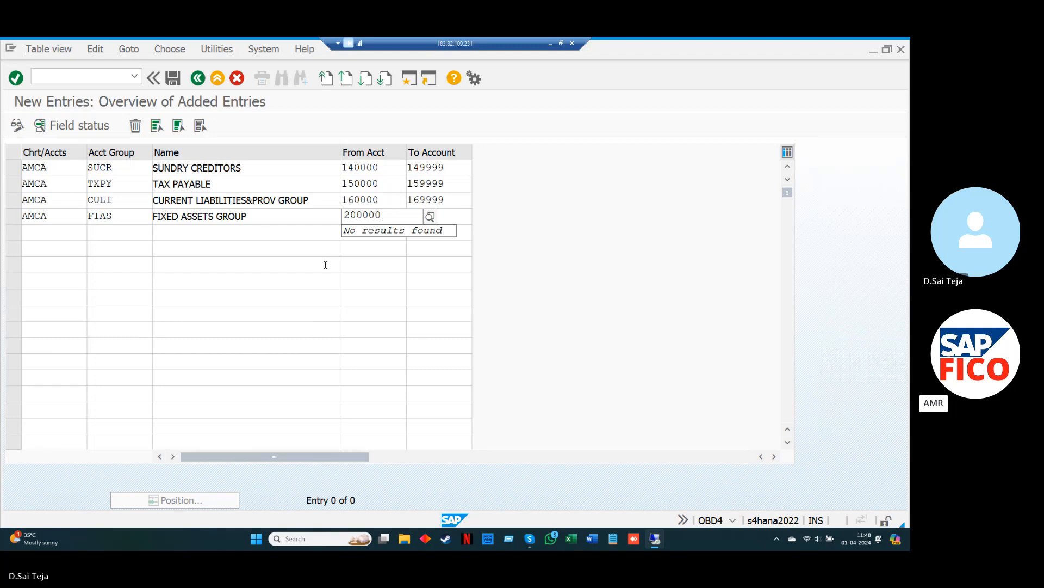
key(Tab)
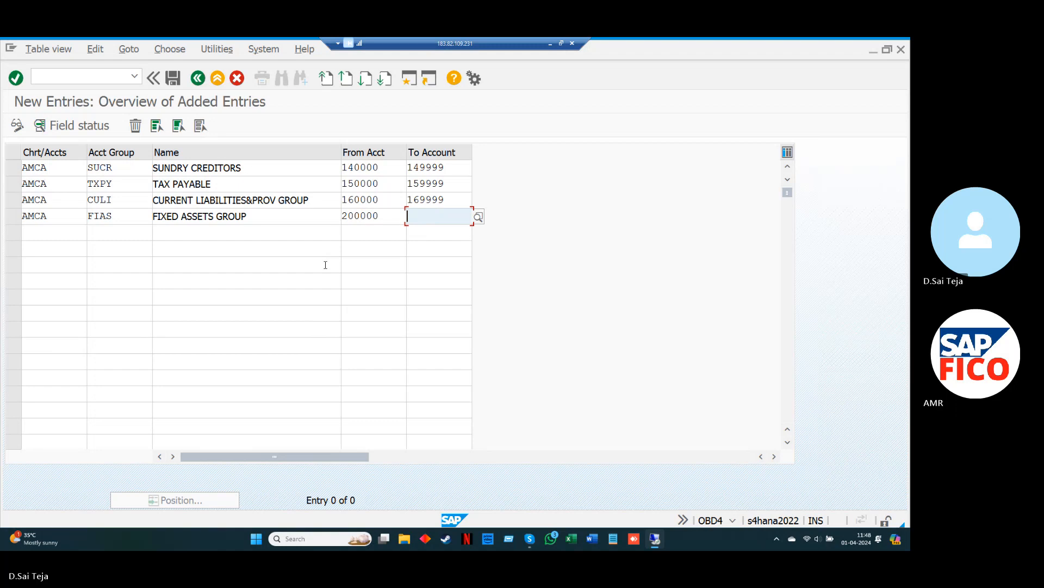
text(209999)
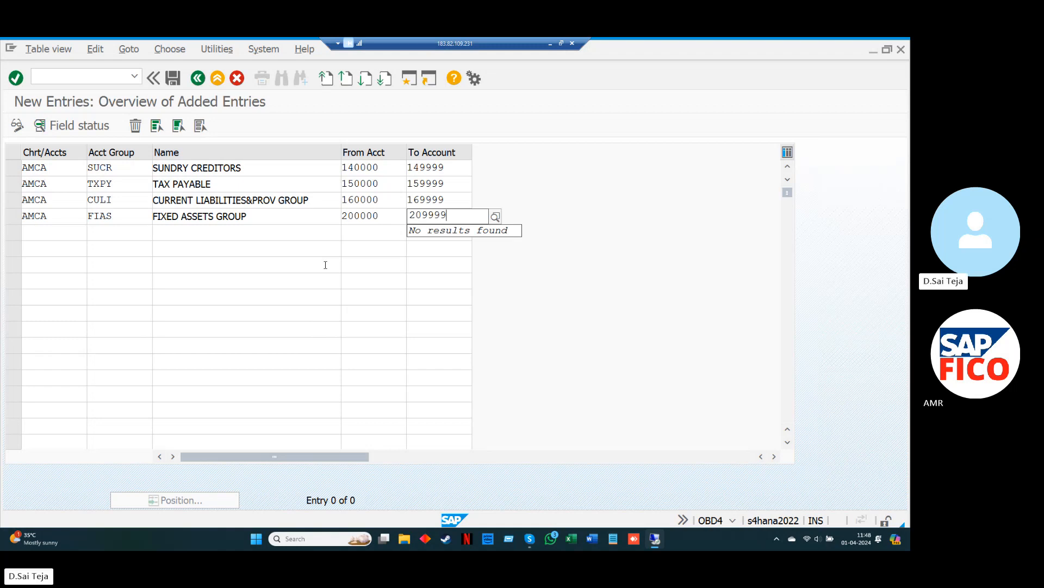
- Add a fifth new entry for chart of accounts AMCA with account group INVE
key(Tab)
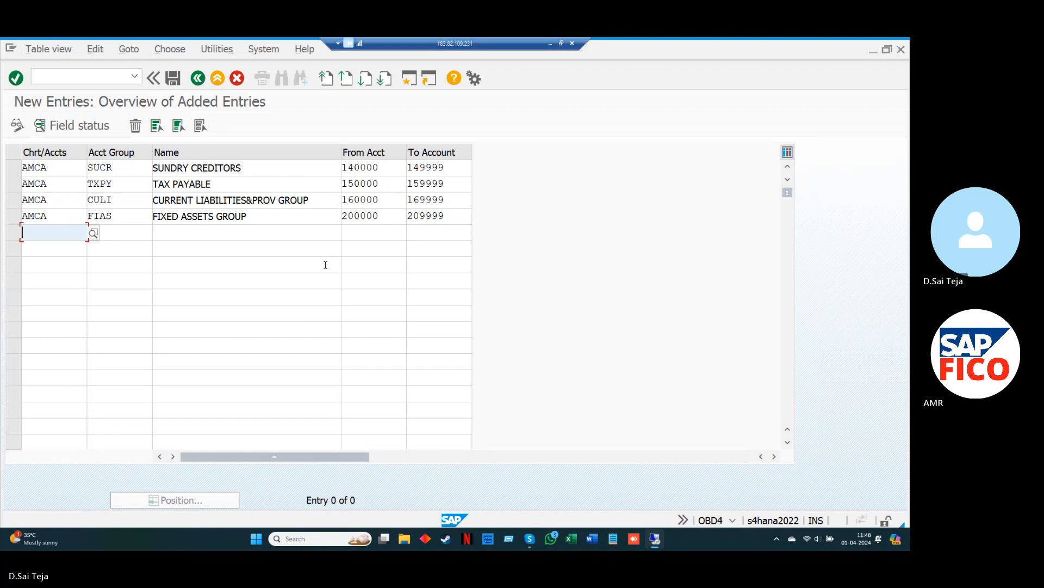
text(AM)
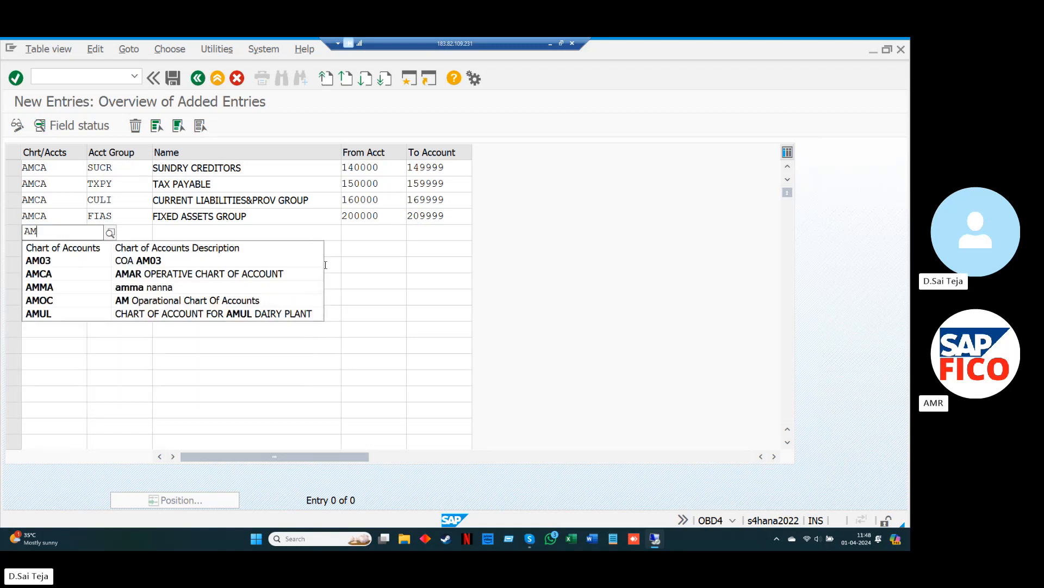
key(Down)
key(Return)
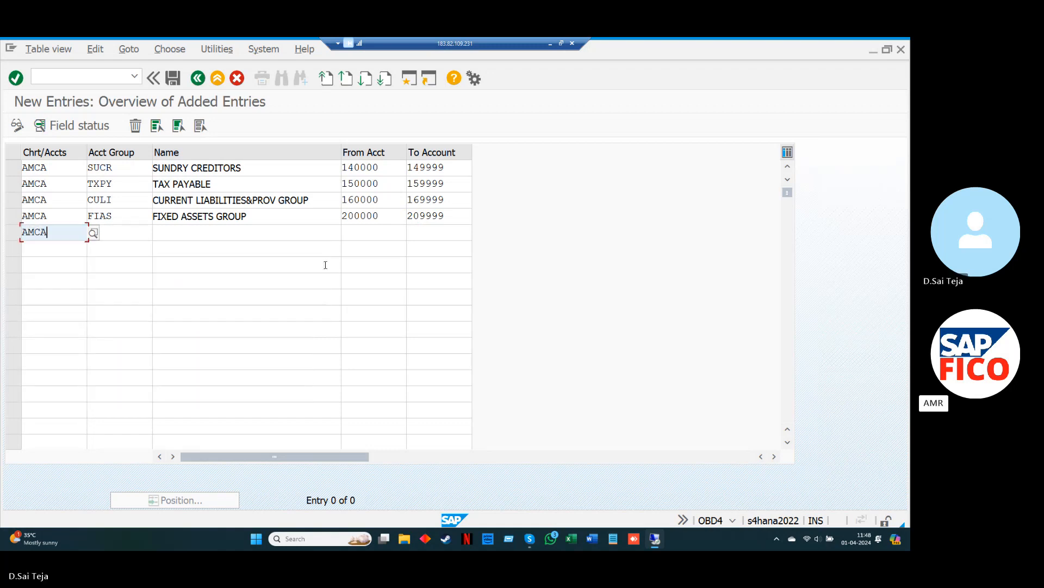
key(Tab)
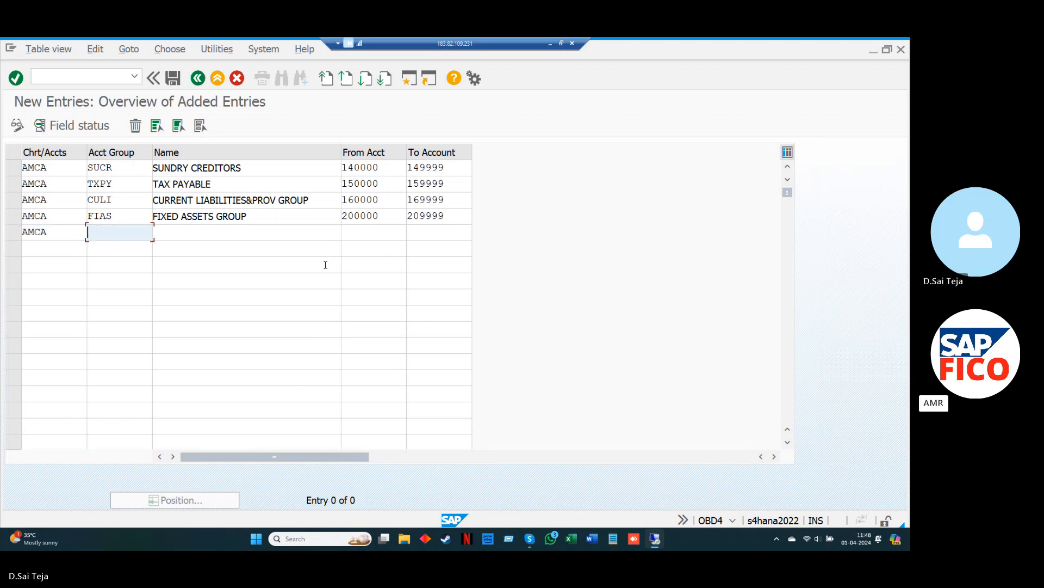
text(I)
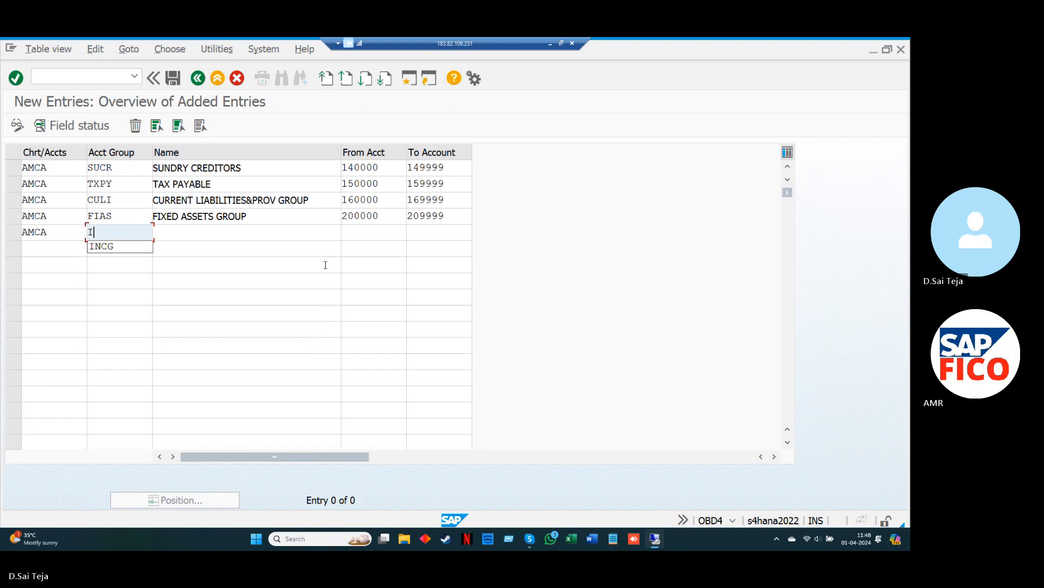
text(NVE)
- Name account group INVE INVENTORY and set its account range from 210000 to 219999
key(Tab)
text(INV)
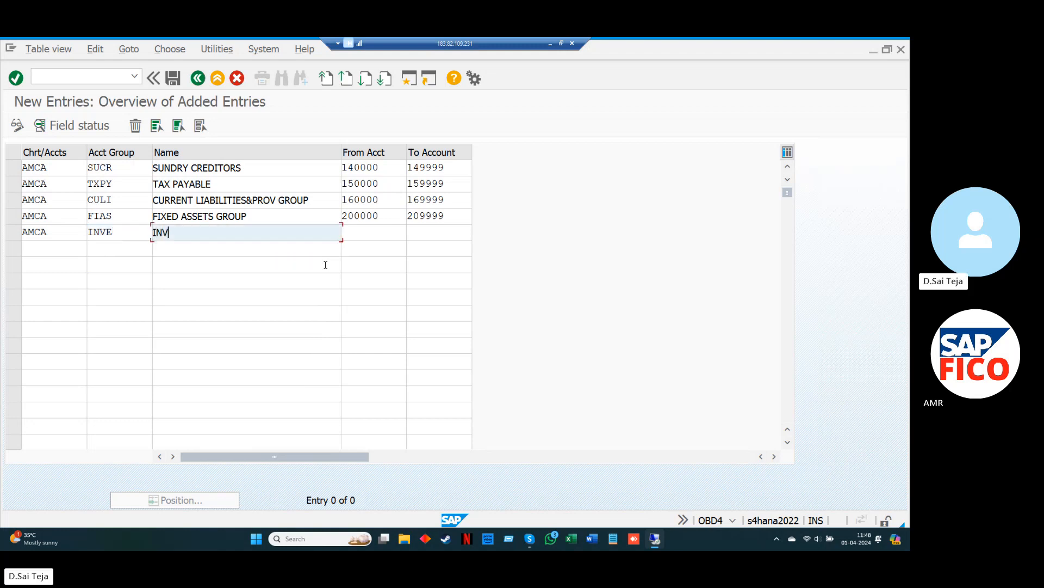
text(ENTOR)
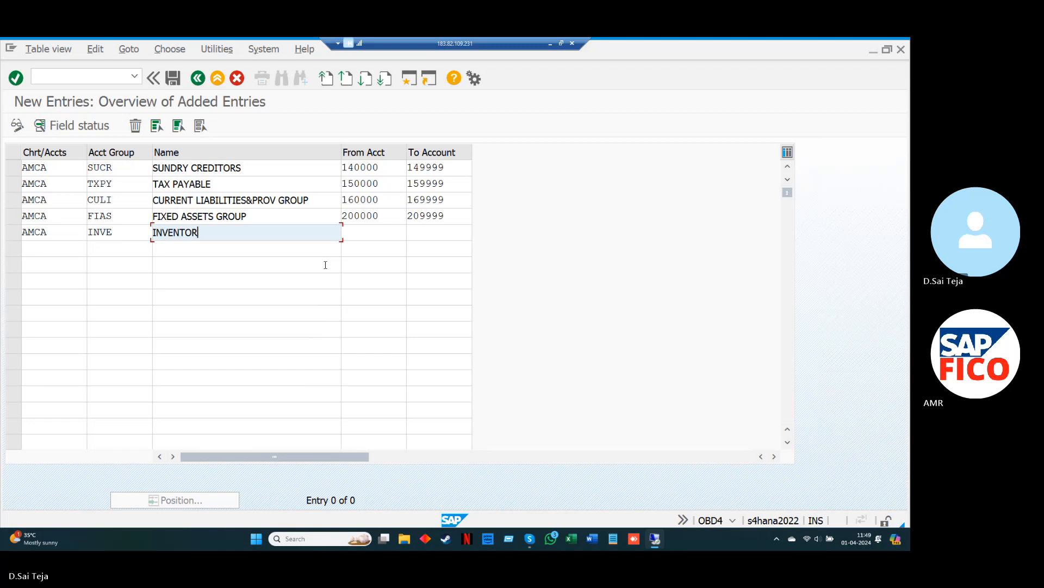
text(Y)
key(Tab)
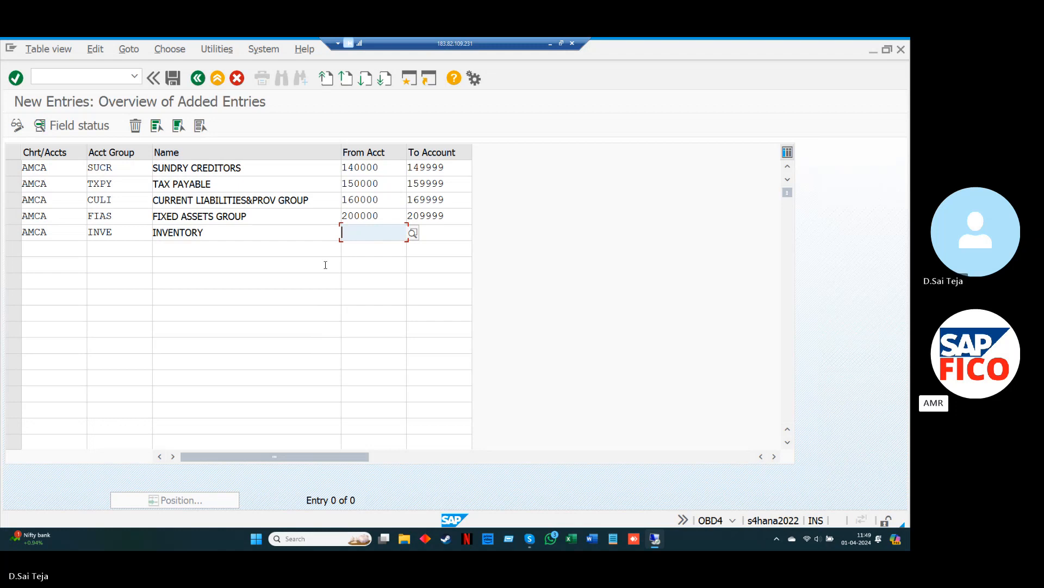
text(210000)
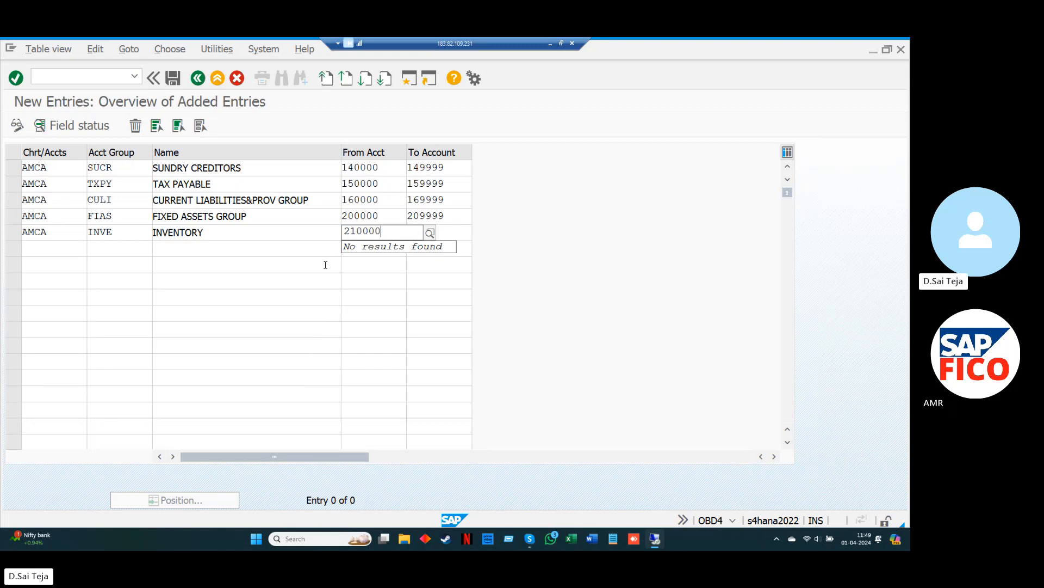
key(Tab)
text(21)
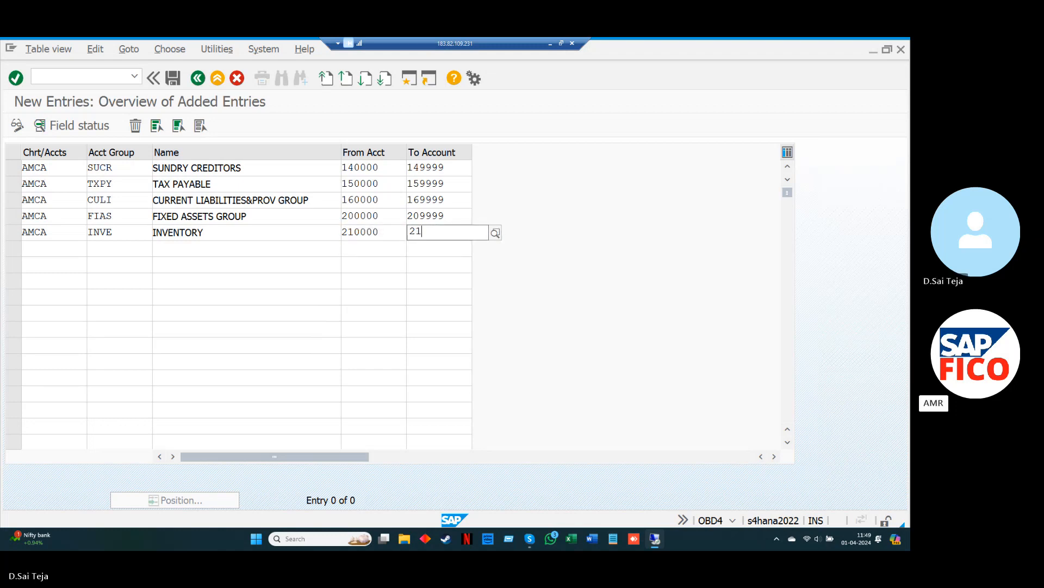
text(9999)
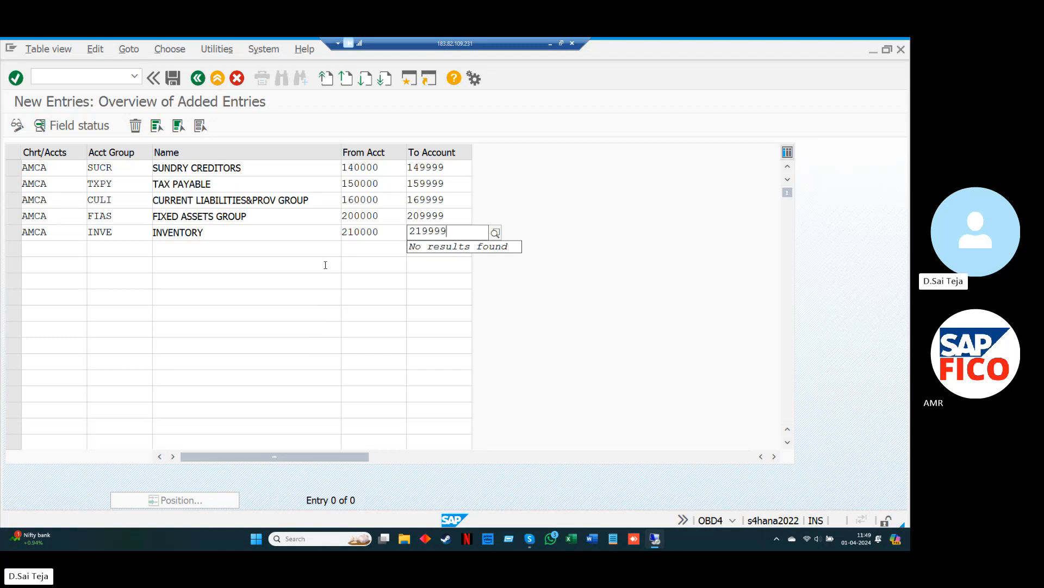
- Add a sixth new entry for chart of accounts AMCA with account group CAGP
key(Tab)
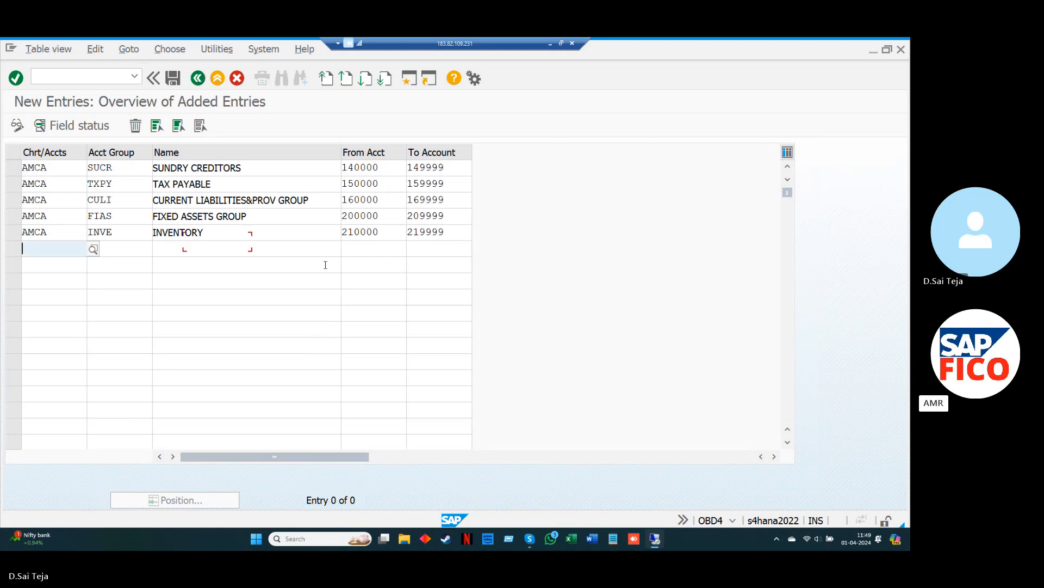
text(AM)
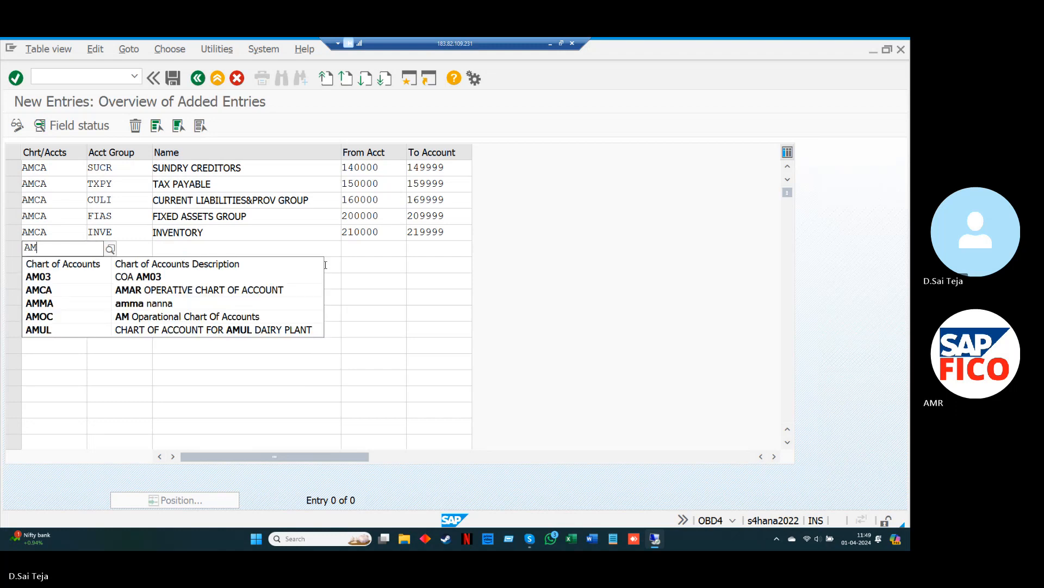
key(Down)
key(Down)
key(Return)
key(Tab)
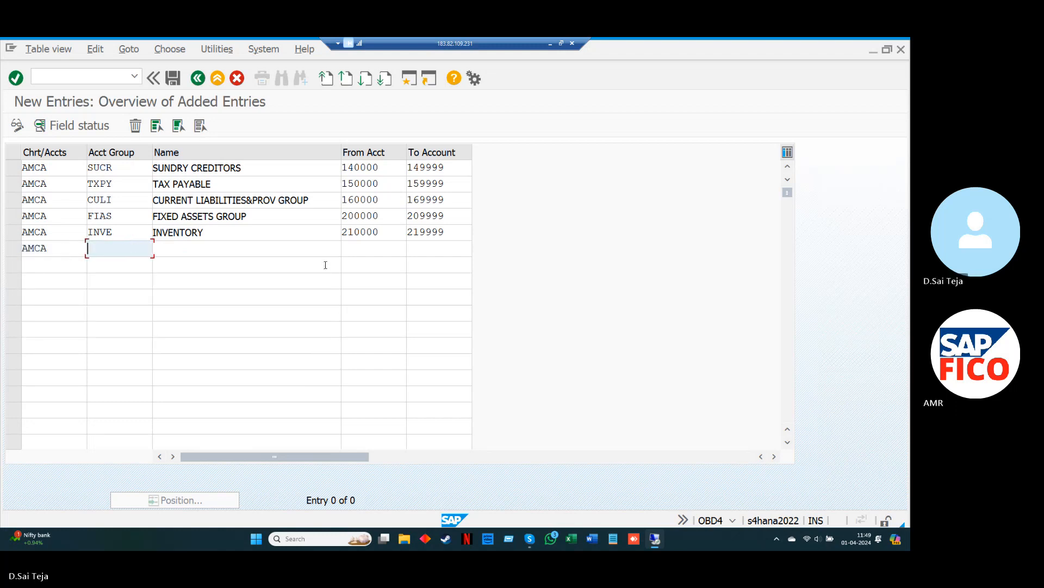
text(CA)
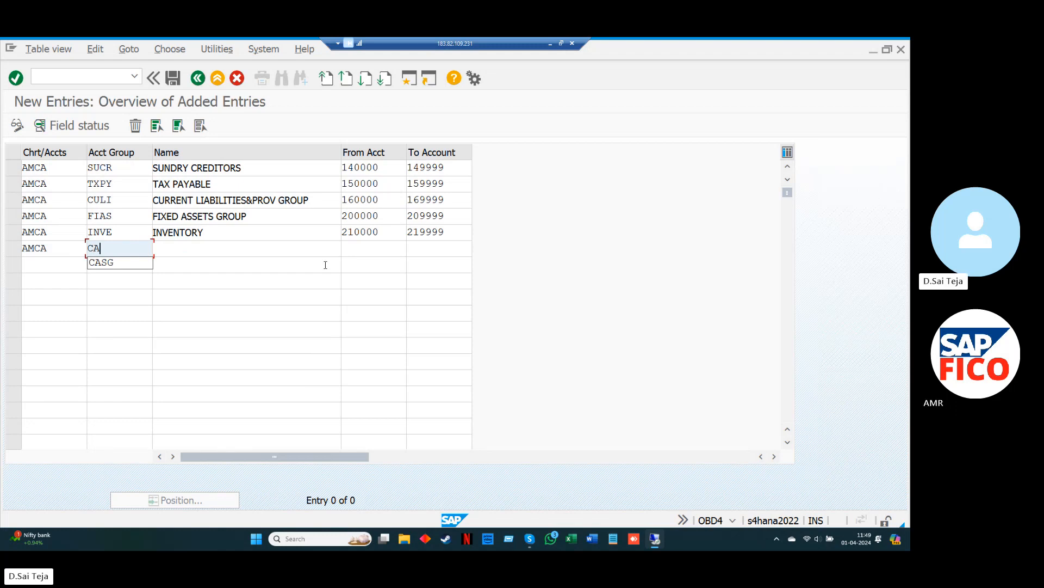
text(GR)
key(BackSpace)
text(P)
- Name the sixth entry CASH AND BANK and change its account group code to CABA
key(Tab)
text(CA)
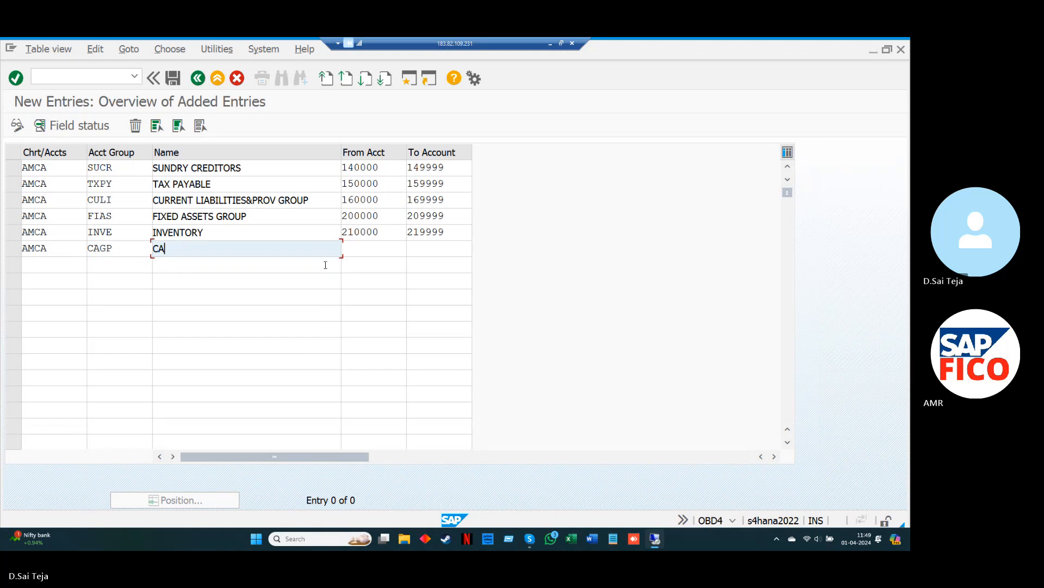
text(SH)
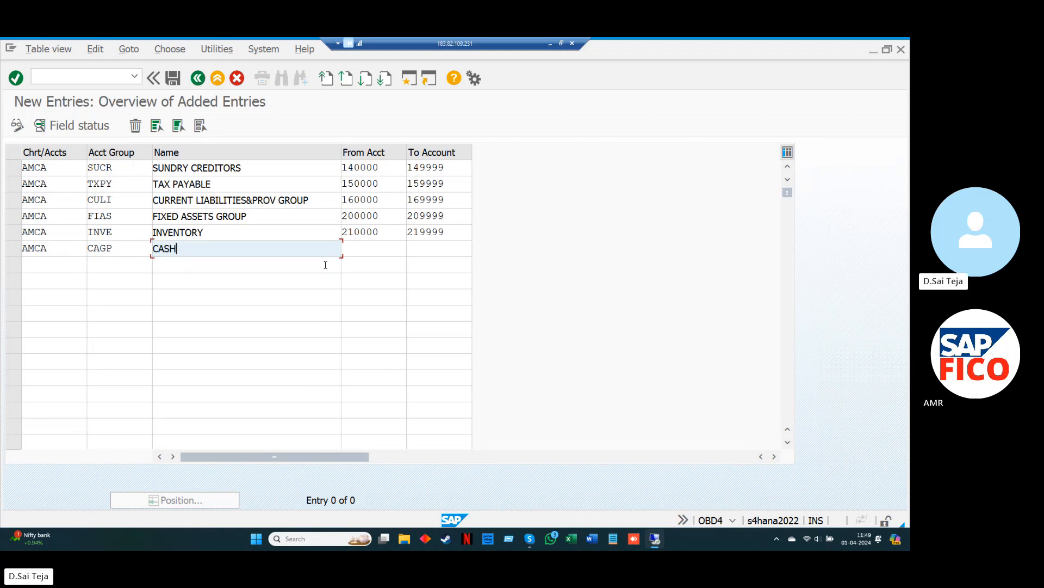
text( AND BANK)
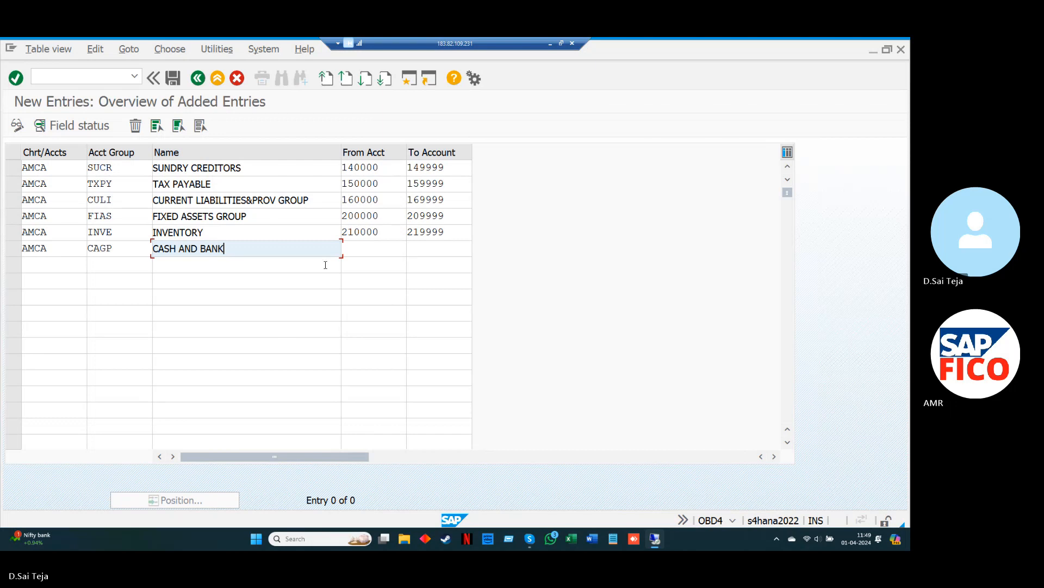
click(130, 249)
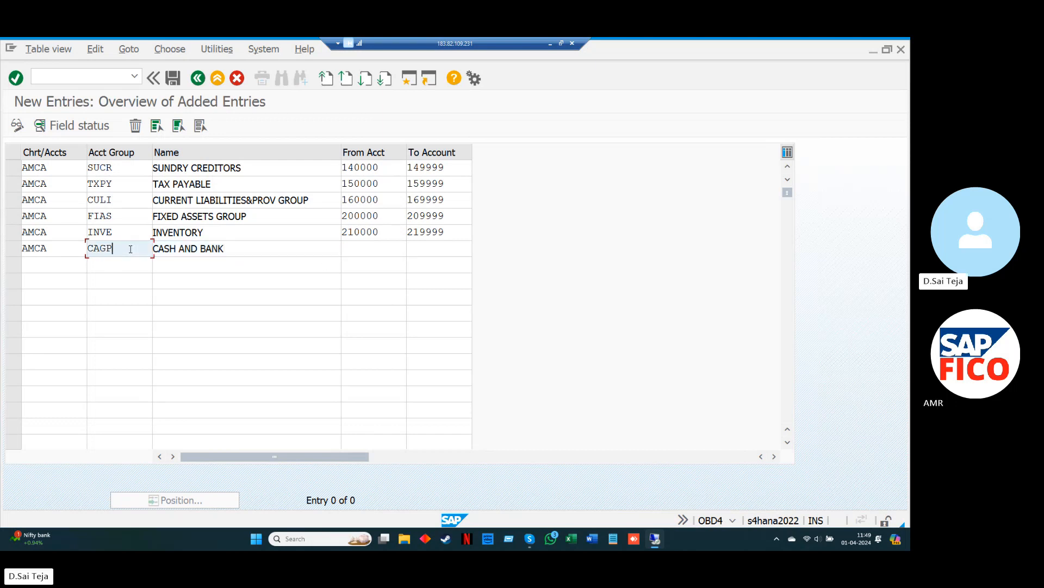
key(BackSpace)
key(BackSpace)
text(BA)
- Set the account range of the CASH AND BANK group from 220000 to 229999
click(350, 249)
text(220)
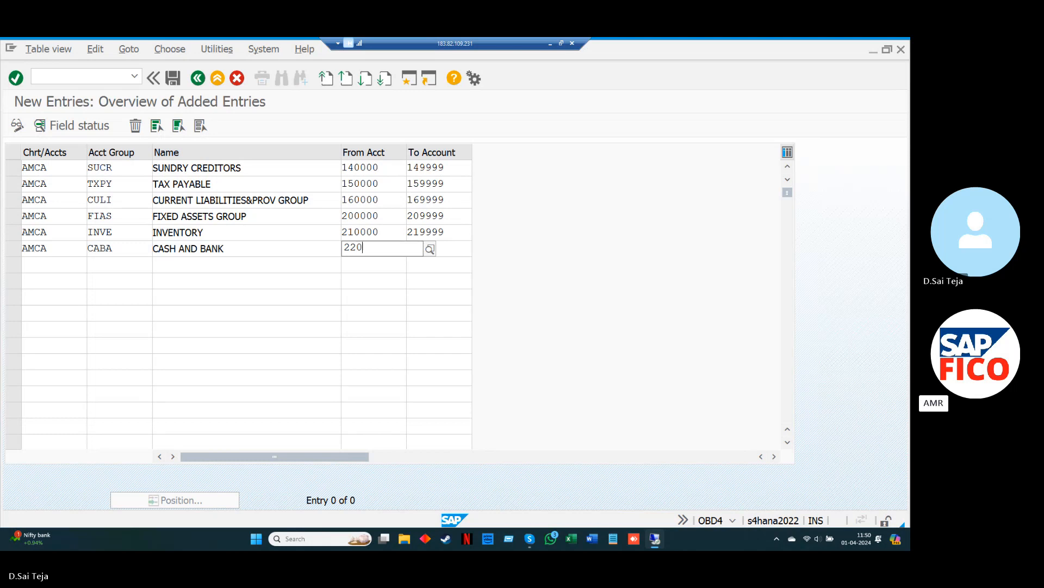
text(000)
key(Tab)
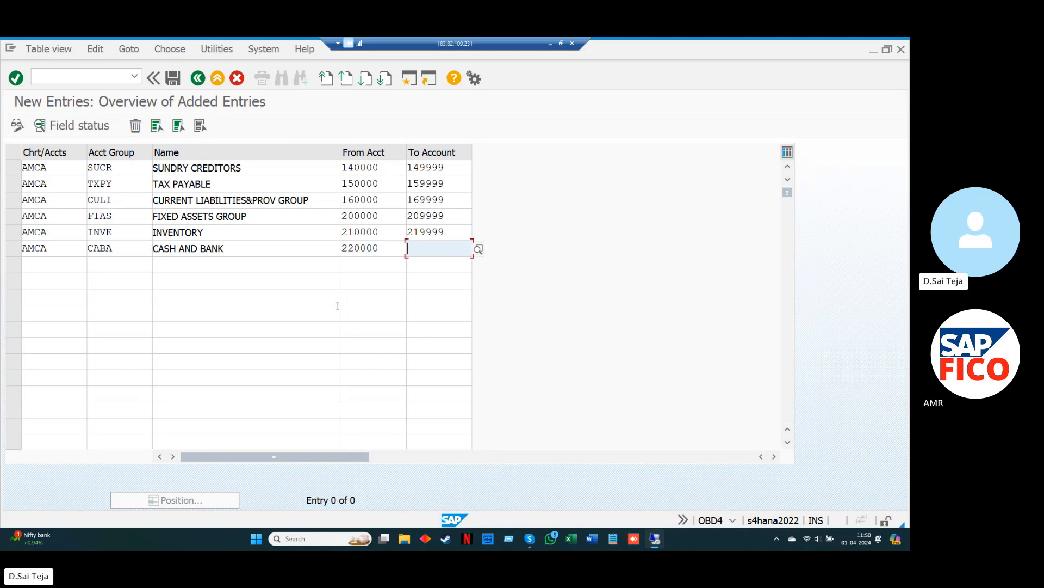
text(229999)
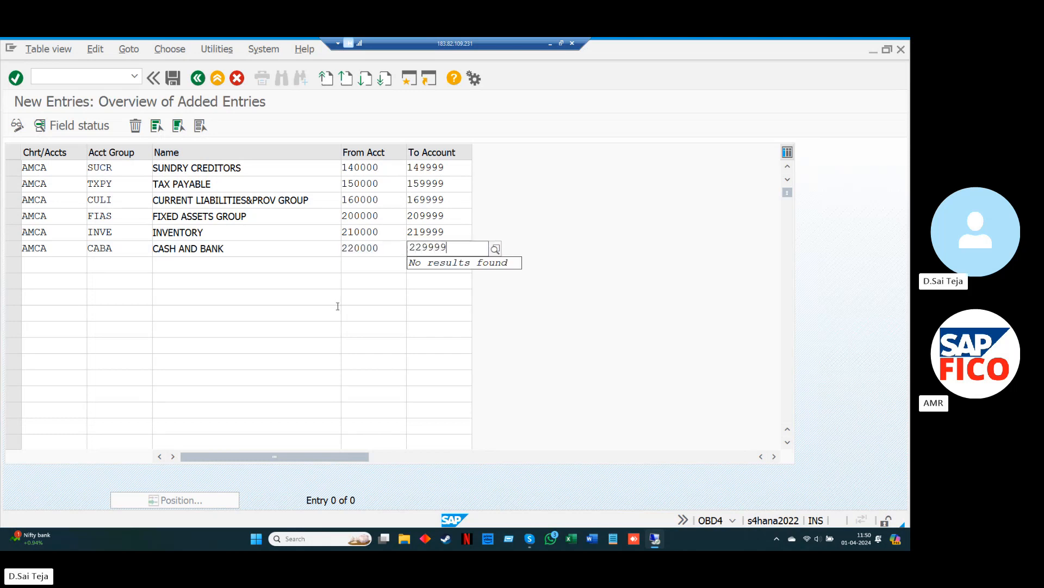
- Add a seventh new entry for chart of accounts AMCA with account group SUDR
key(Tab)
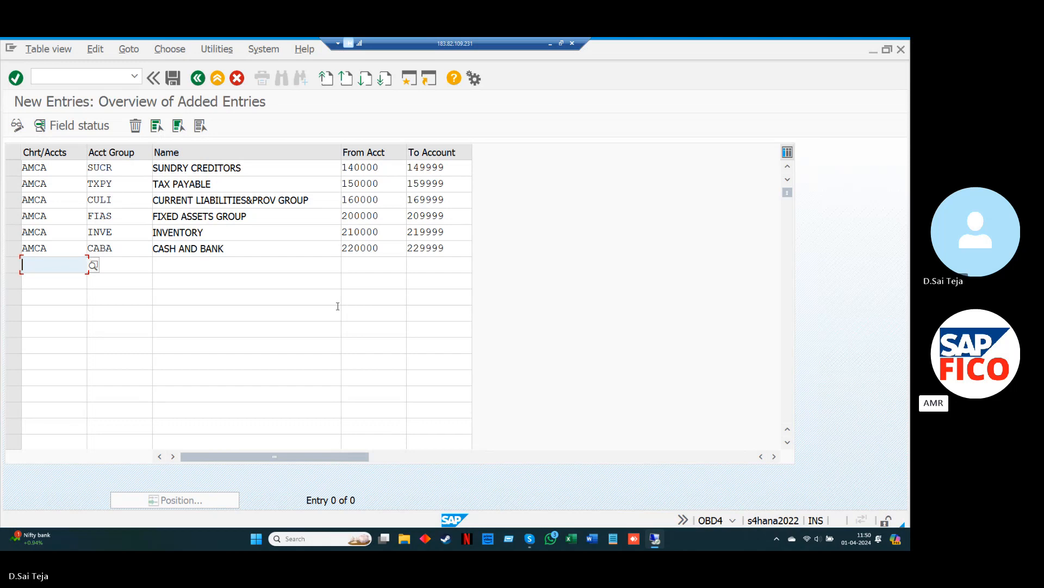
text(AM)
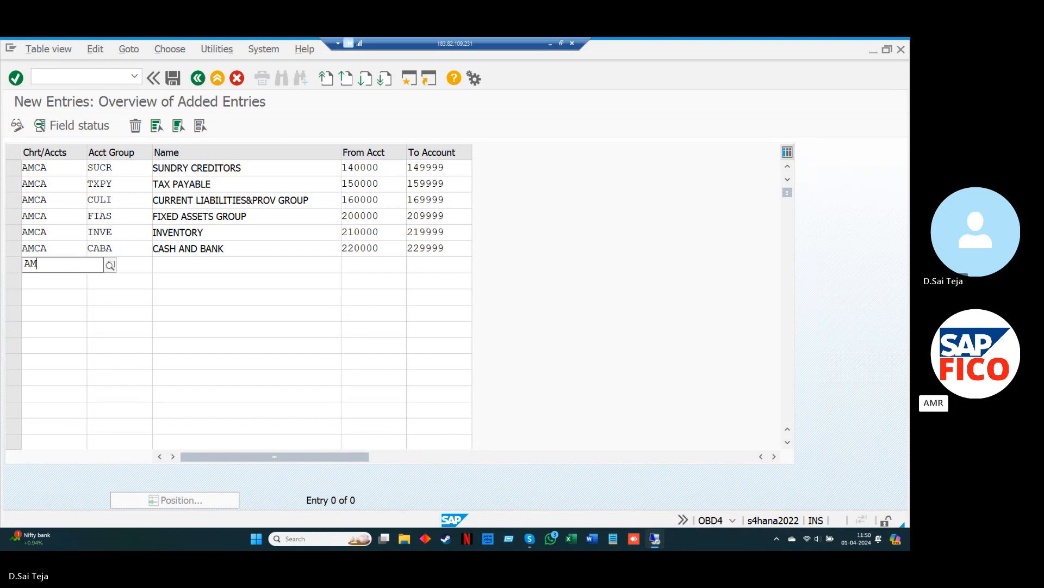
key(Down)
key(Down)
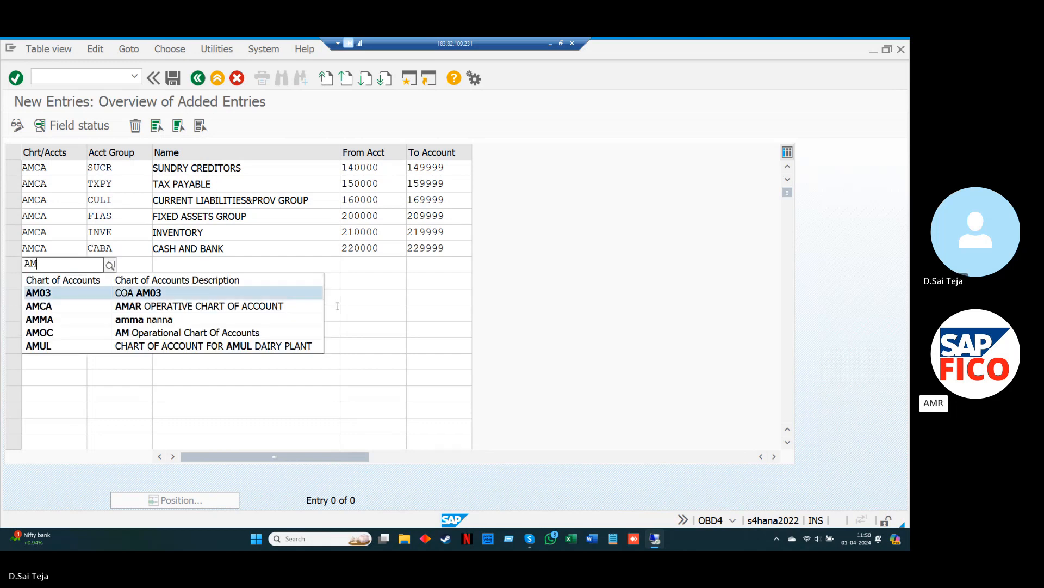
key(Return)
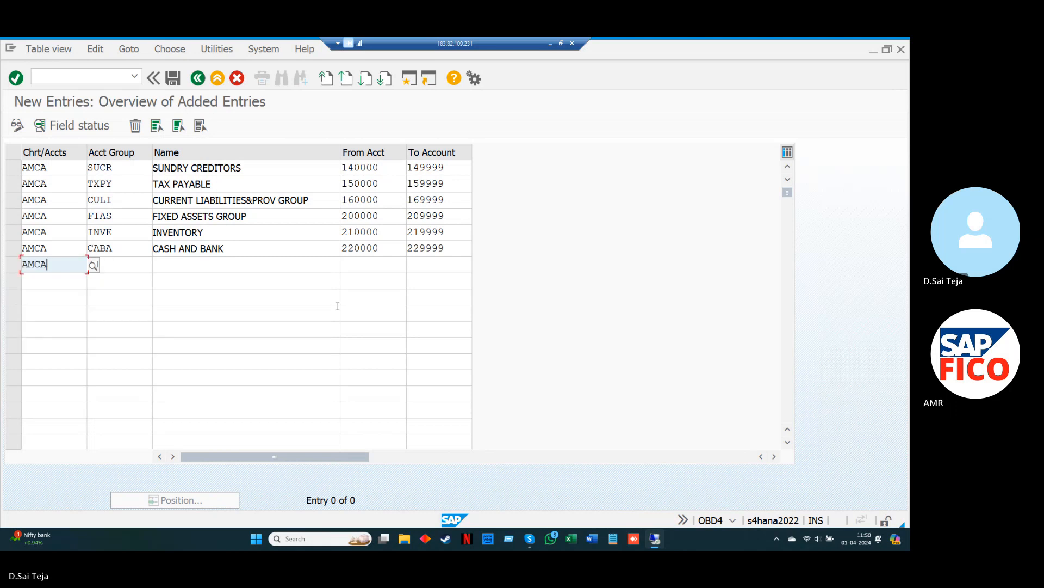
key(Tab)
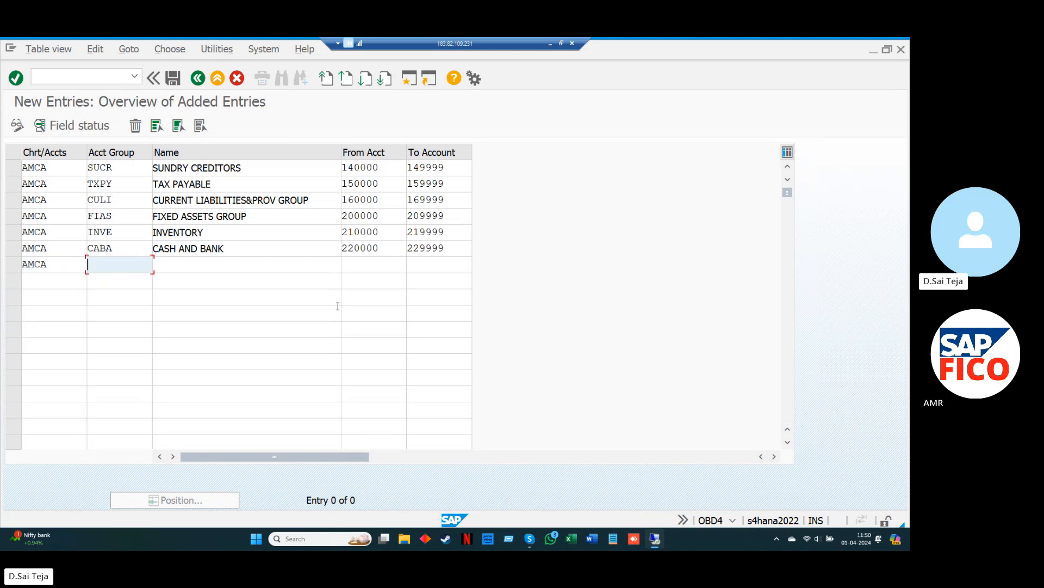
text(SUDR)
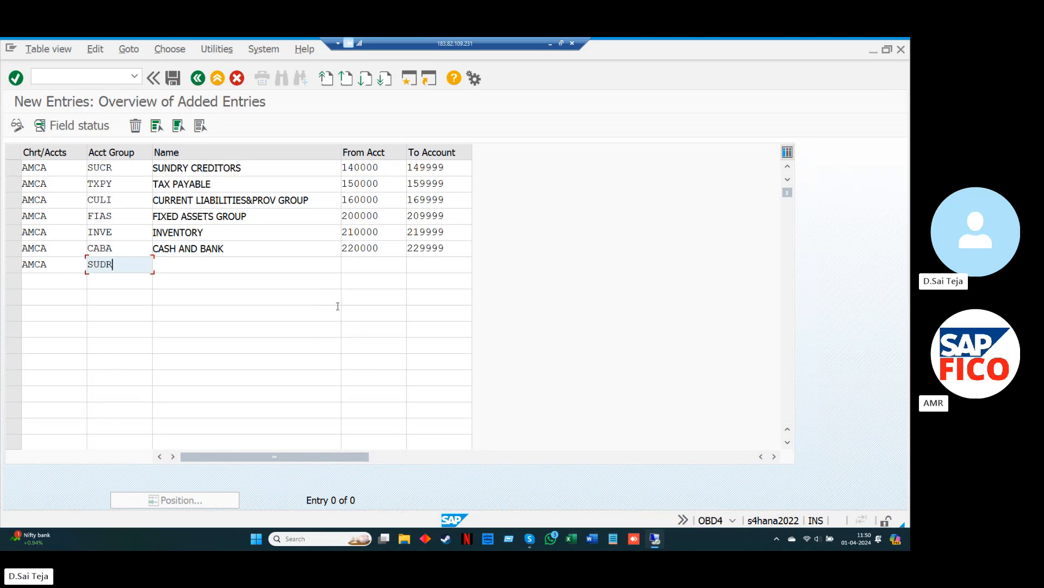
- Name the seventh entry, account group SUDR, SUNDRY DEBITORS
key(Tab)
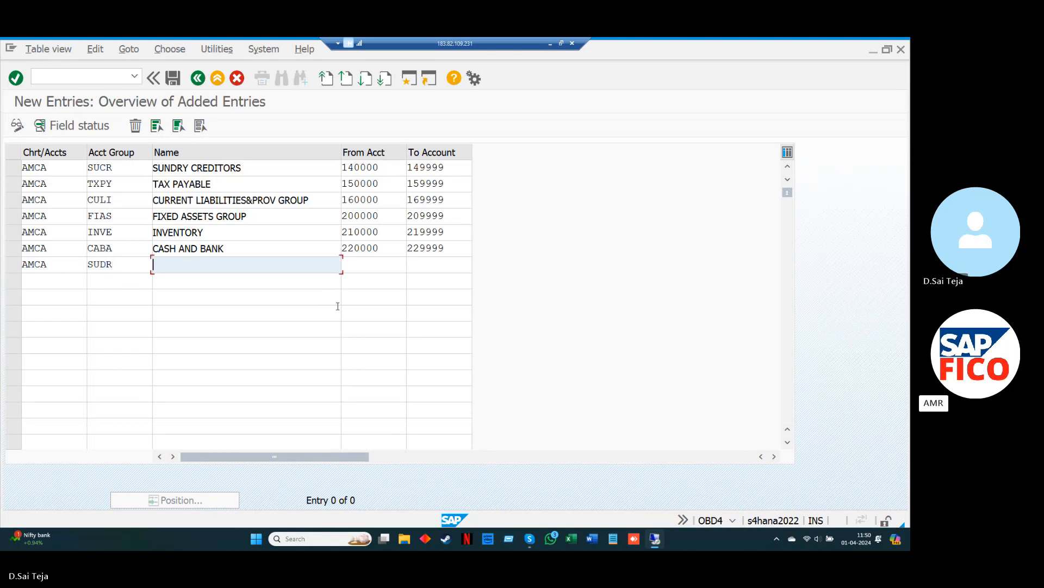
text(S)
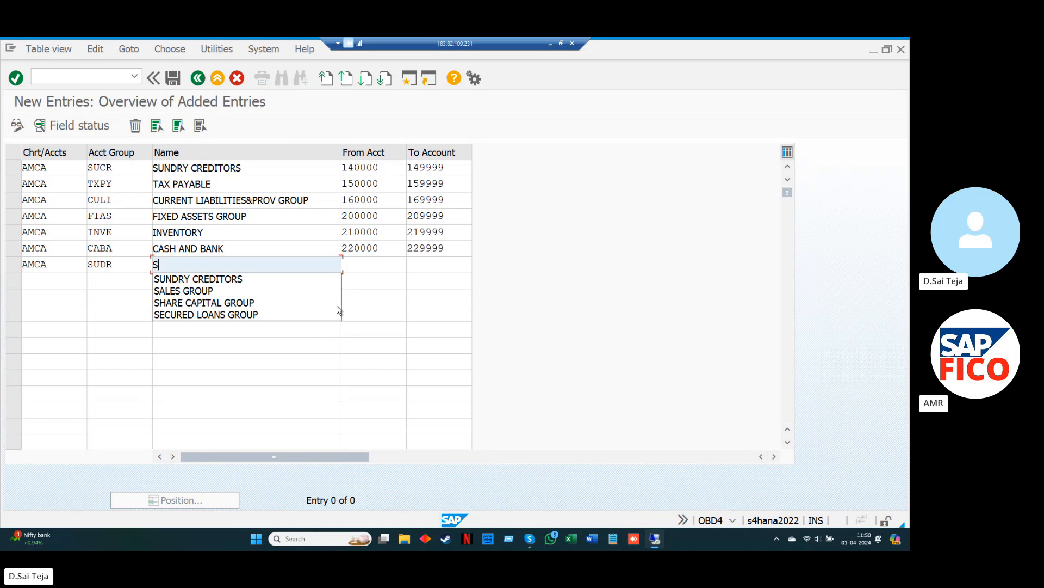
text(UNDRY)
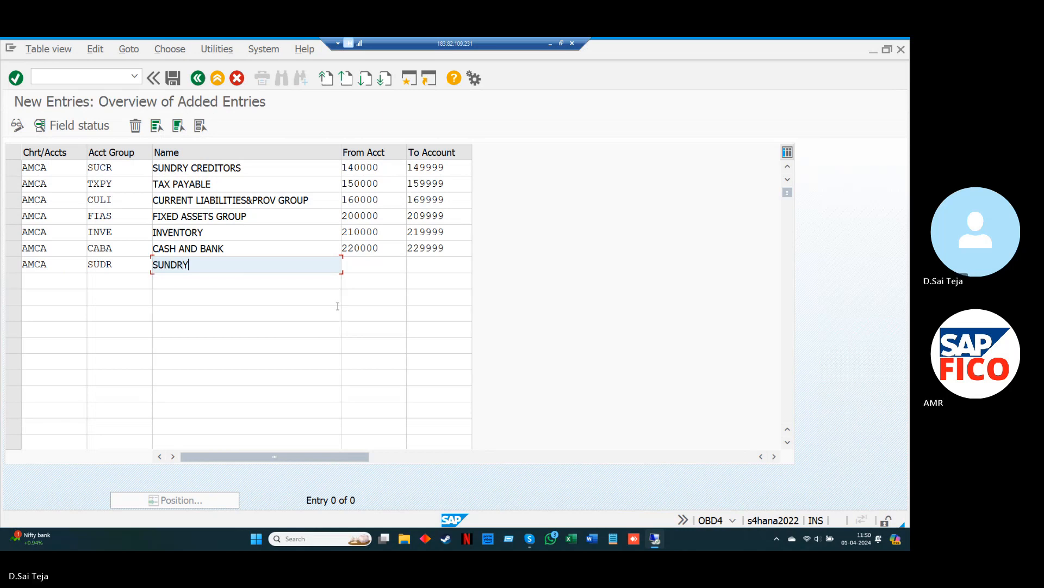
text( DEB)
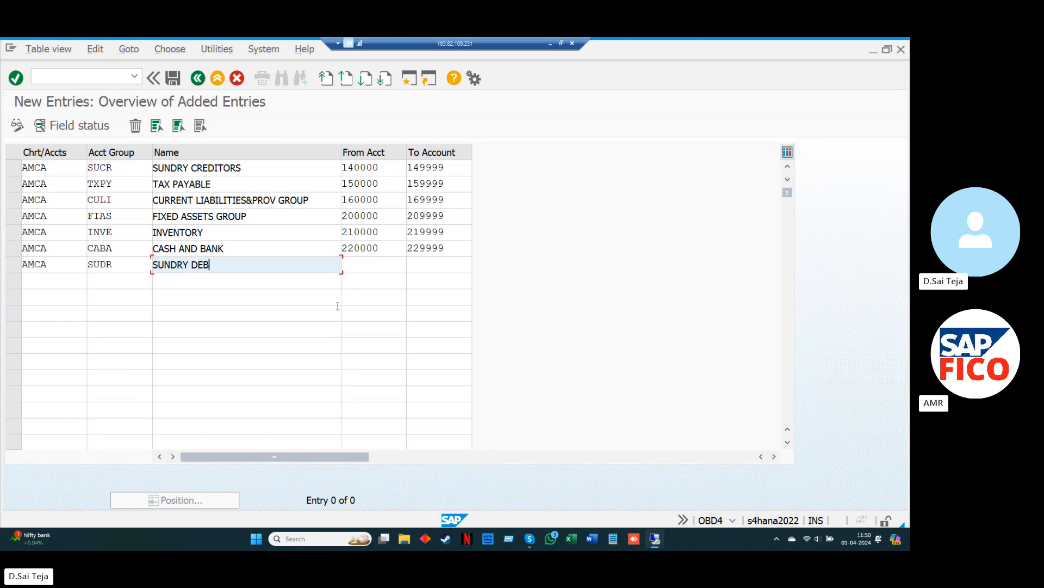
text(ITORS)
- Set the account range of the SUNDRY DEBITORS group from 230000 to 239999
key(Tab)
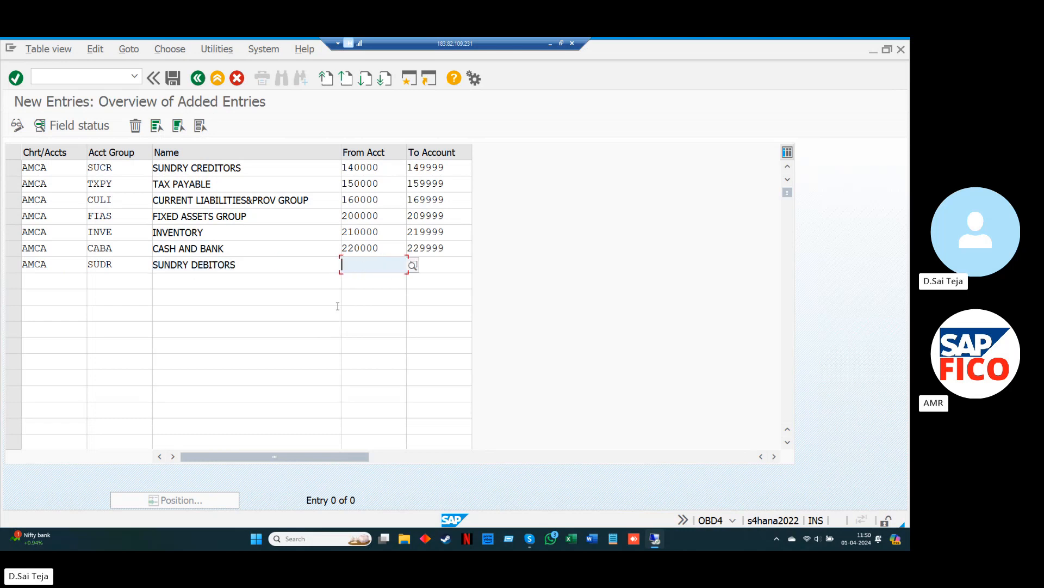
text(230)
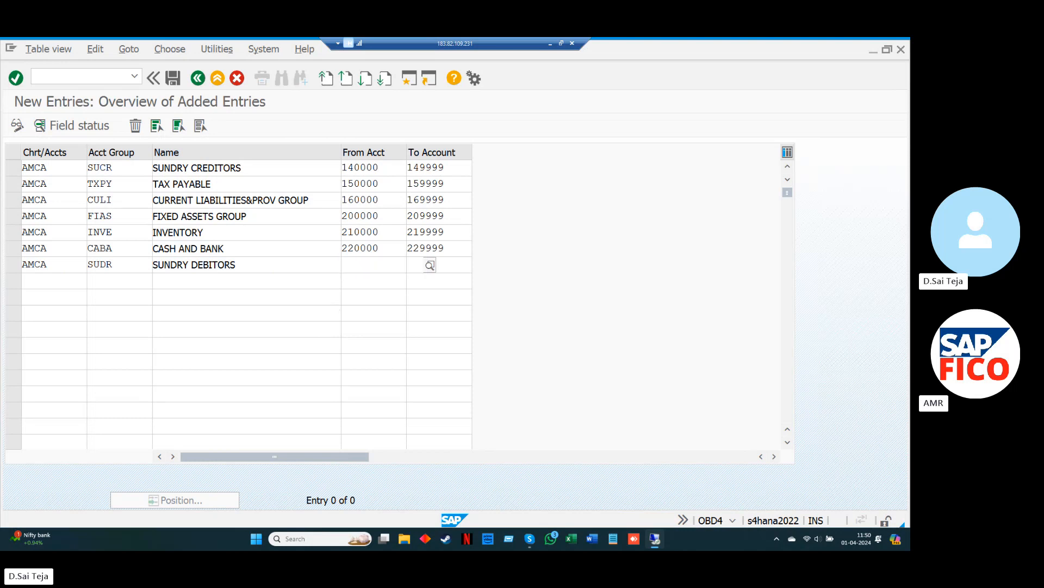
text(000)
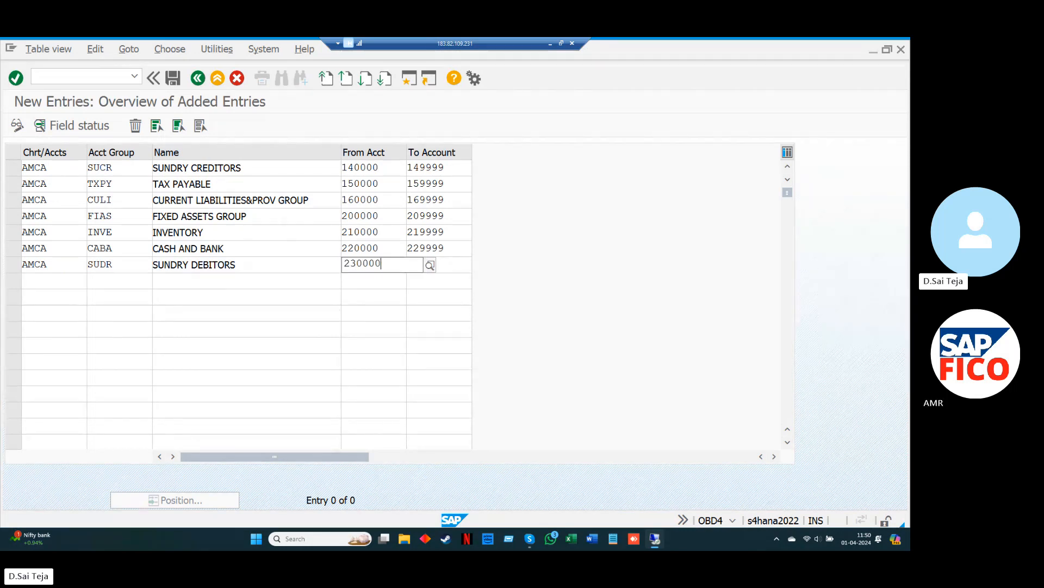
key(Tab)
text(239999)
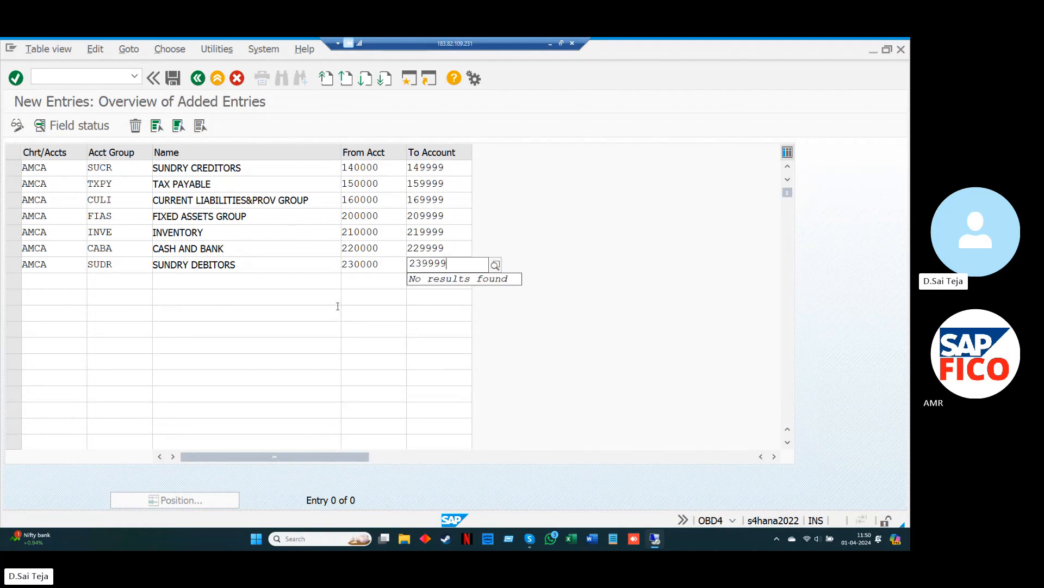
- Add an eighth new entry for chart of accounts AMCA with account group TXRC
key(Tab)
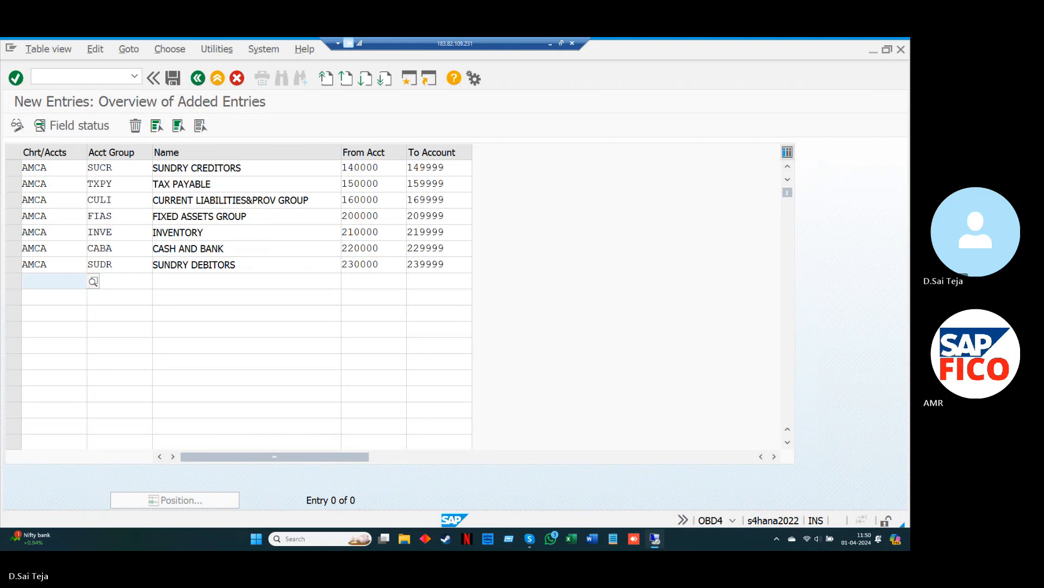
text(AM)
key(Down)
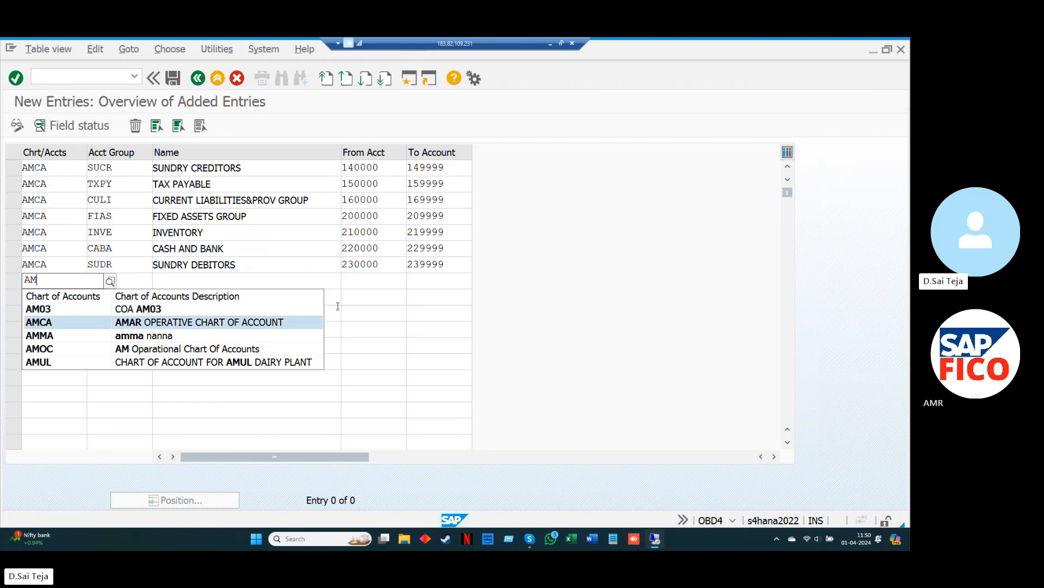
key(Return)
key(Tab)
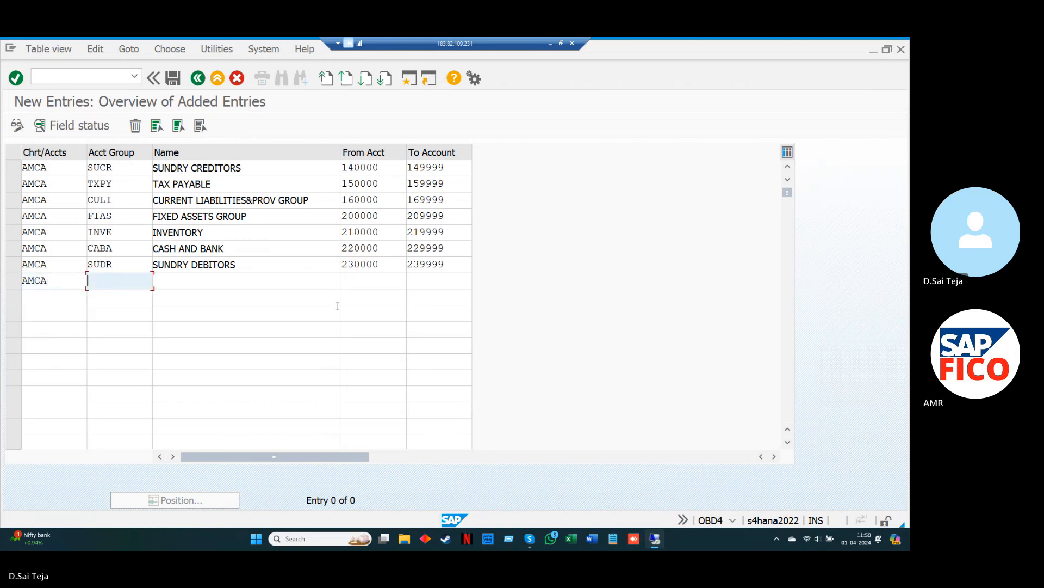
text(T)
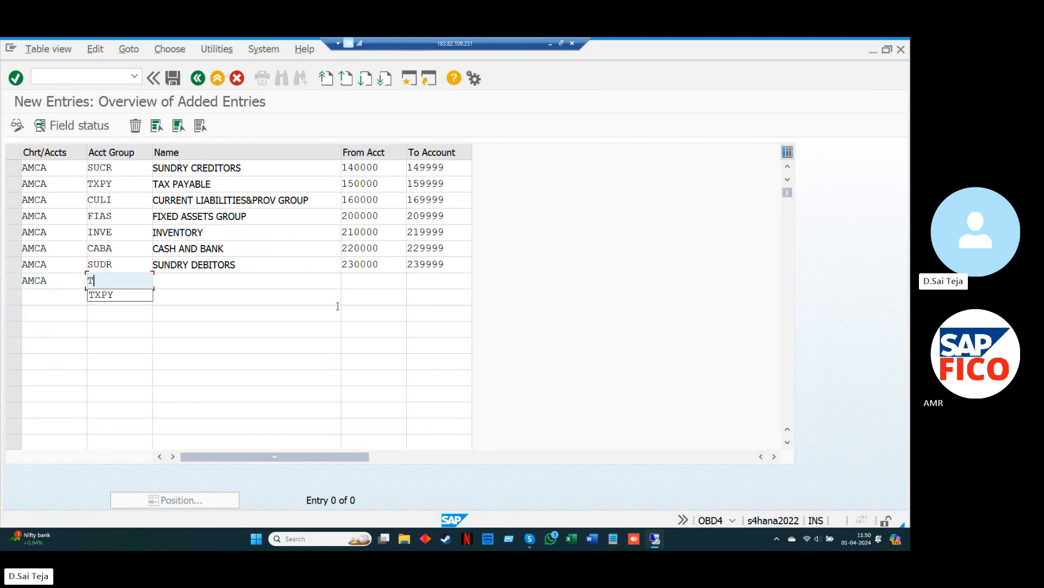
text(XRC)
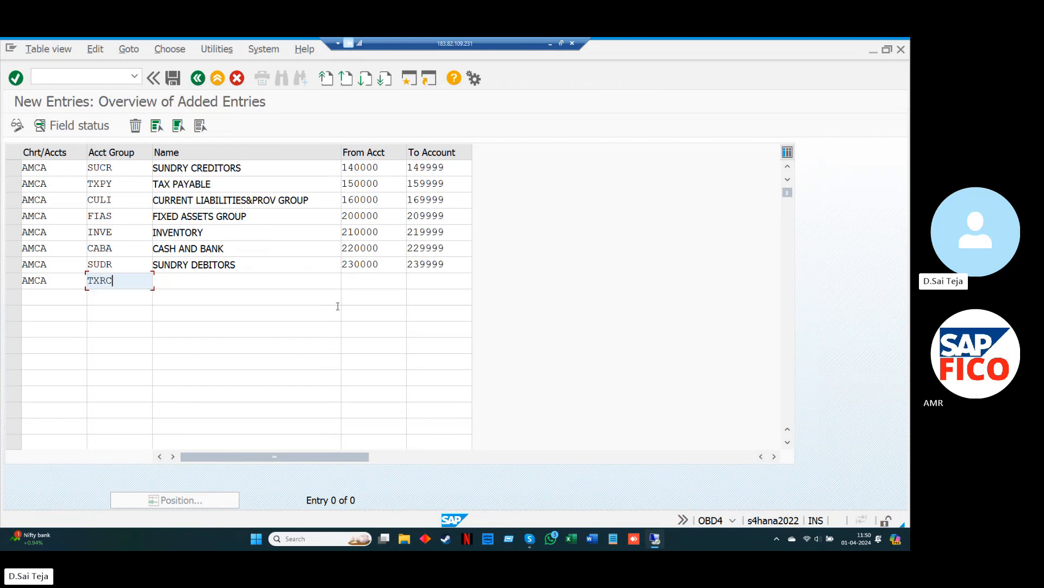
- Name the eighth entry, account group TXRC, TAX RECEIVABLE
key(Tab)
text(R)
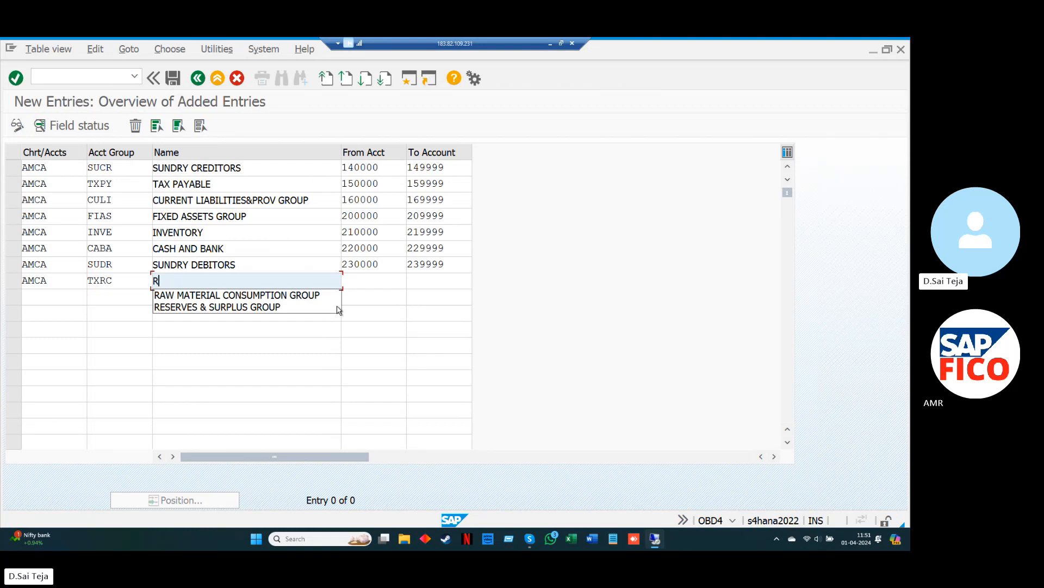
text(AX)
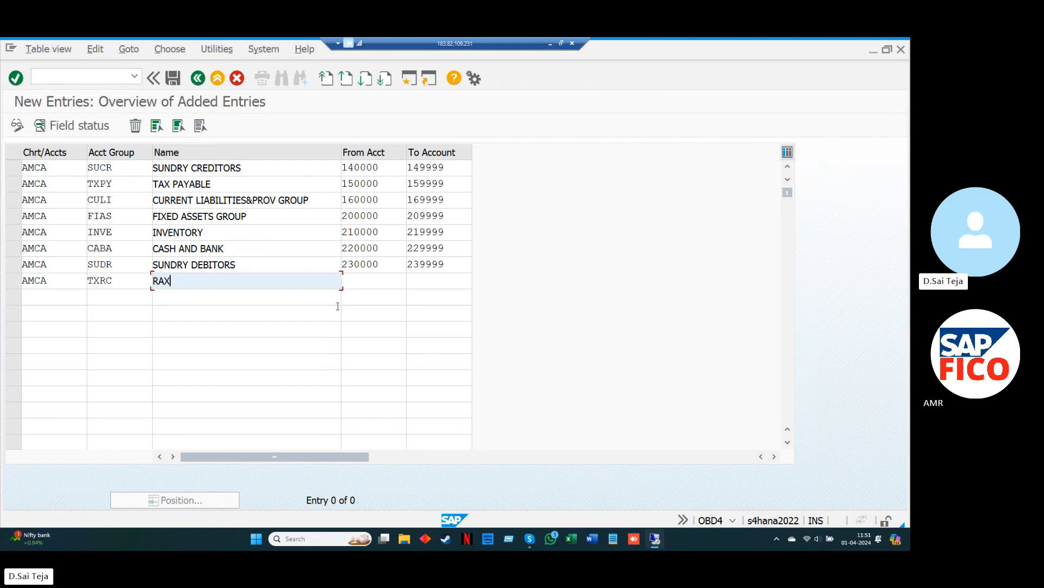
key(Left)
key(Left)
key(BackSpace)
text(TAX)
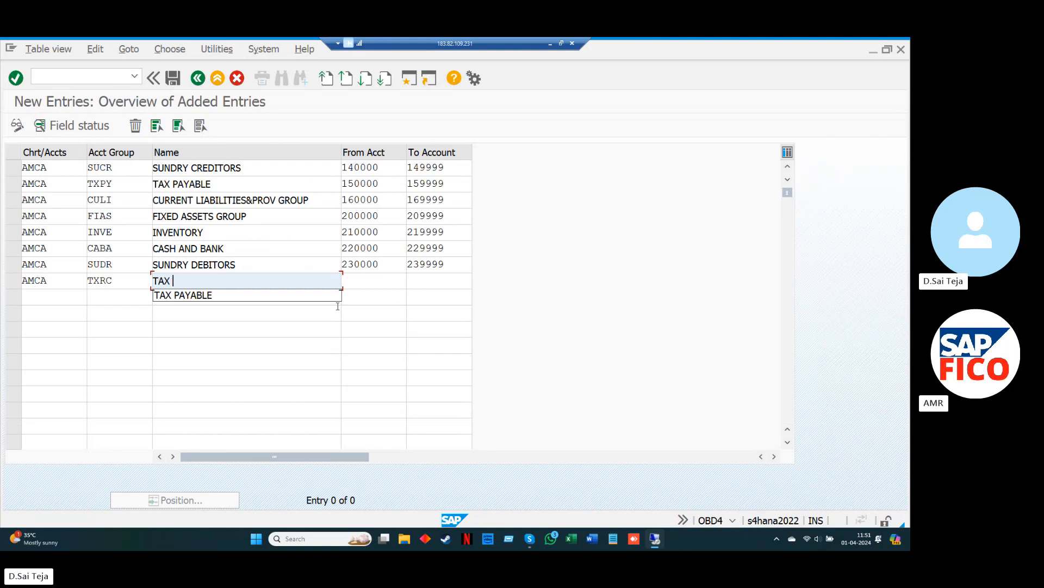
text( RE)
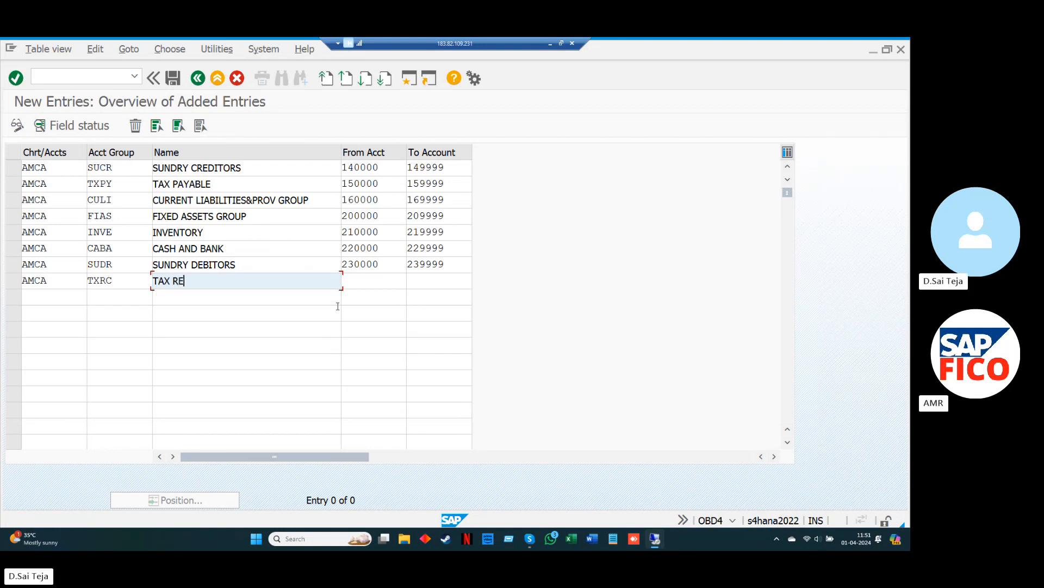
text(CEIVABLE)
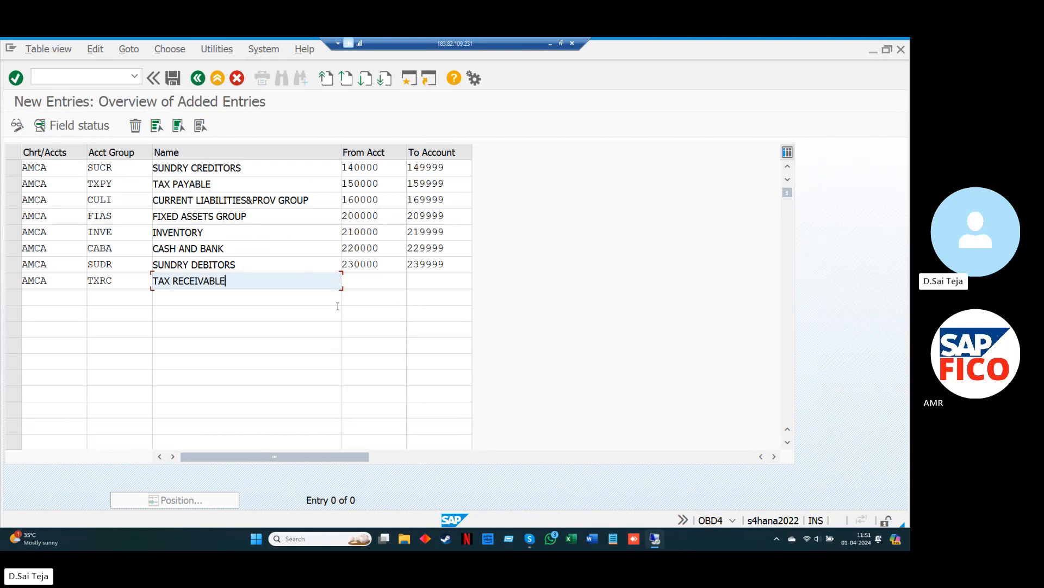
- Set the account range of the TAX RECEIVABLE group from 240000 to 249999
key(Tab)
text(240000)
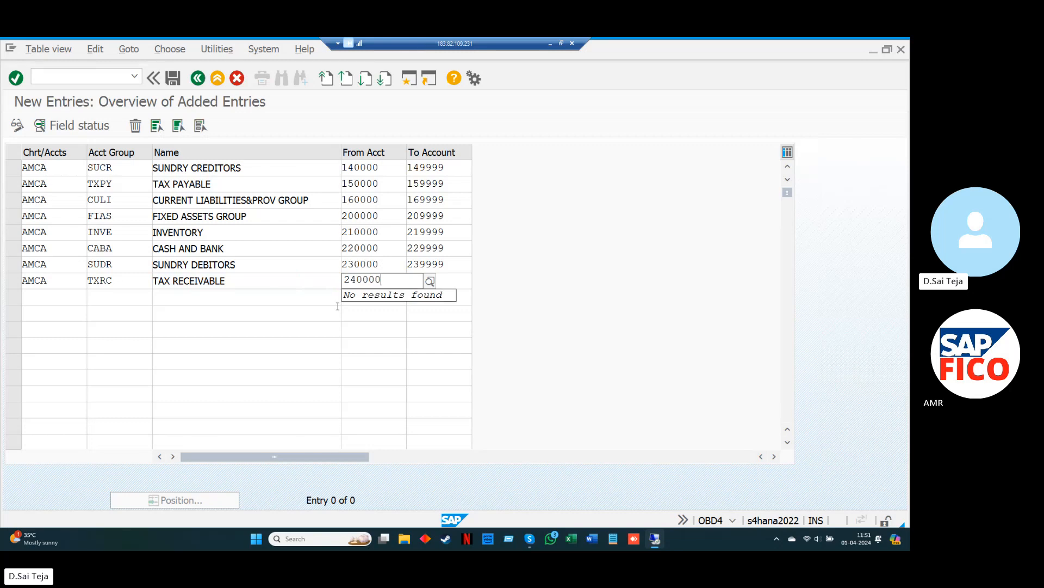
key(Tab)
text(249)
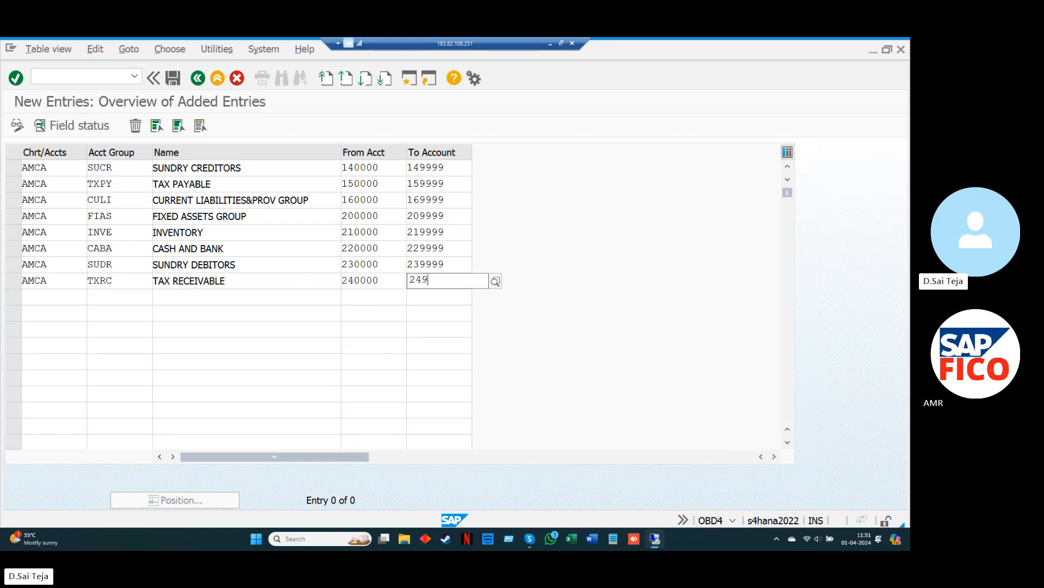
text(999)
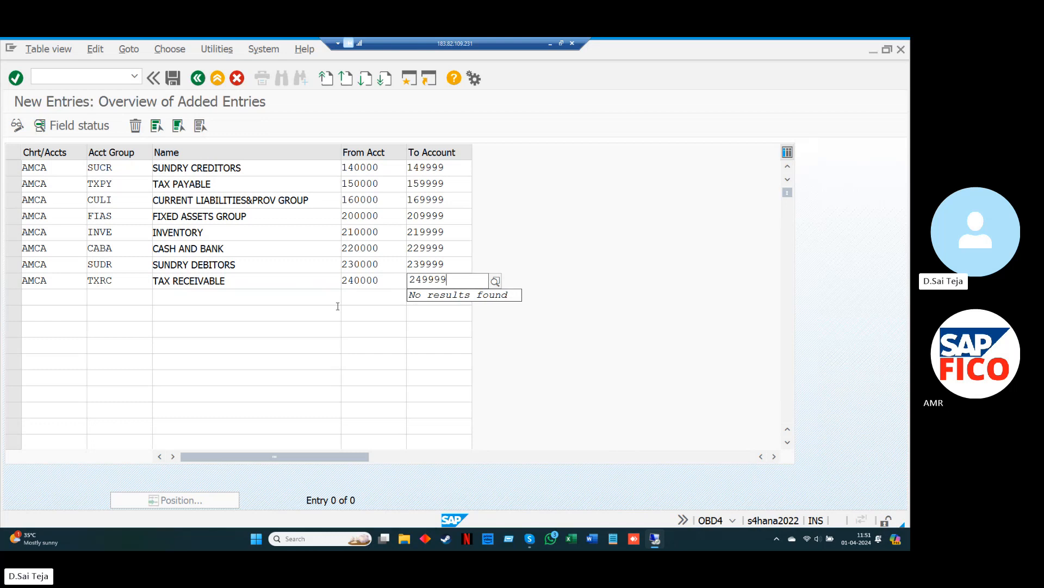
- Add a ninth new entry for chart of accounts AMCA with account group CUAS
key(Tab)
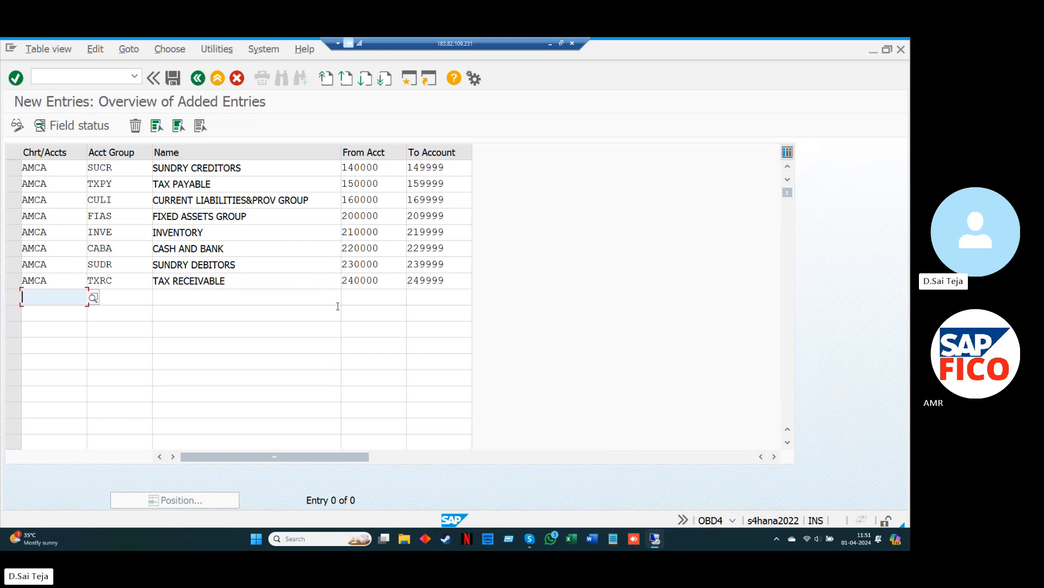
text(AM)
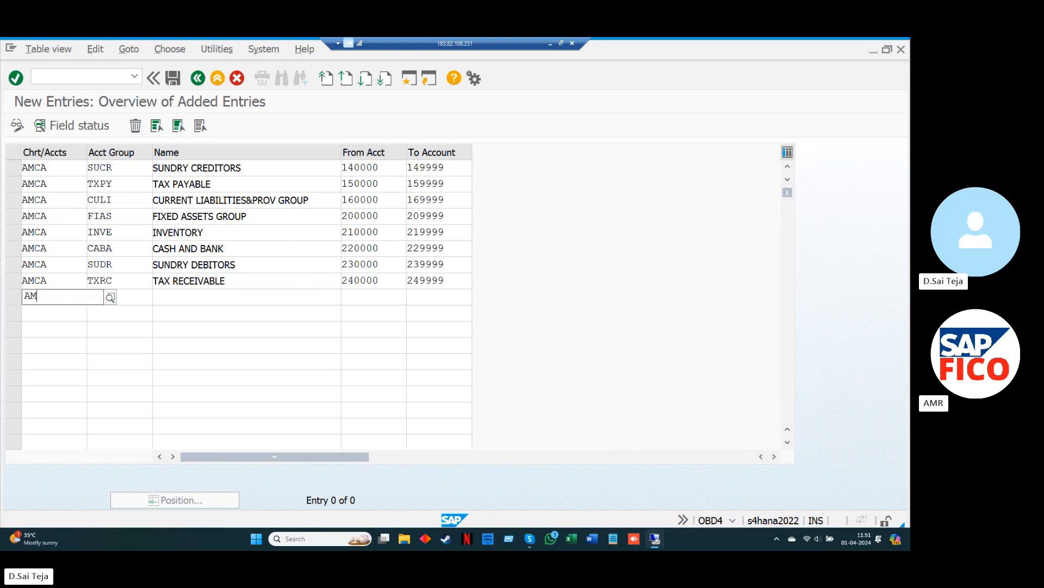
key(Down)
key(Down)
key(Return)
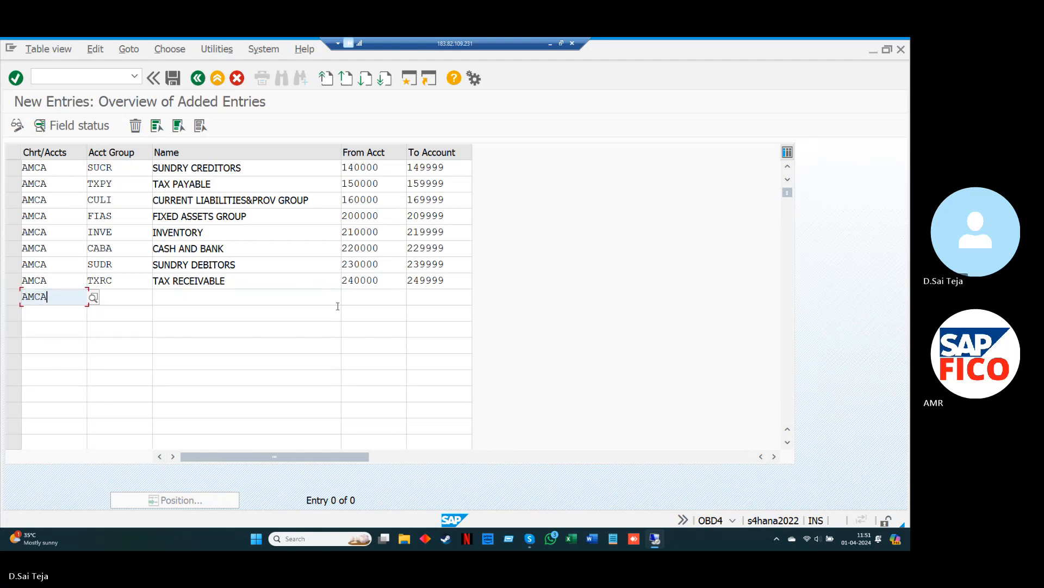
key(Tab)
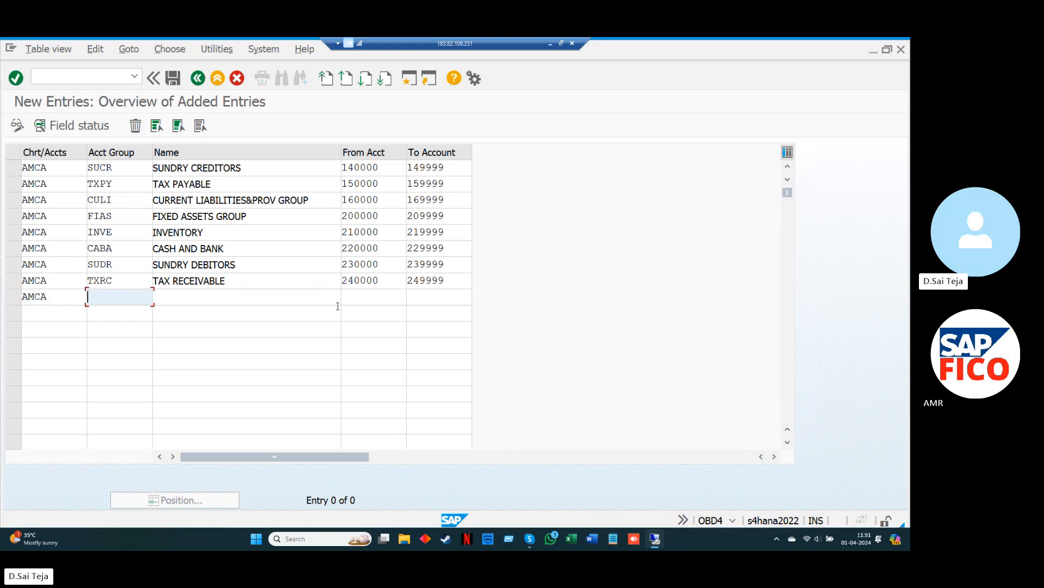
text(C)
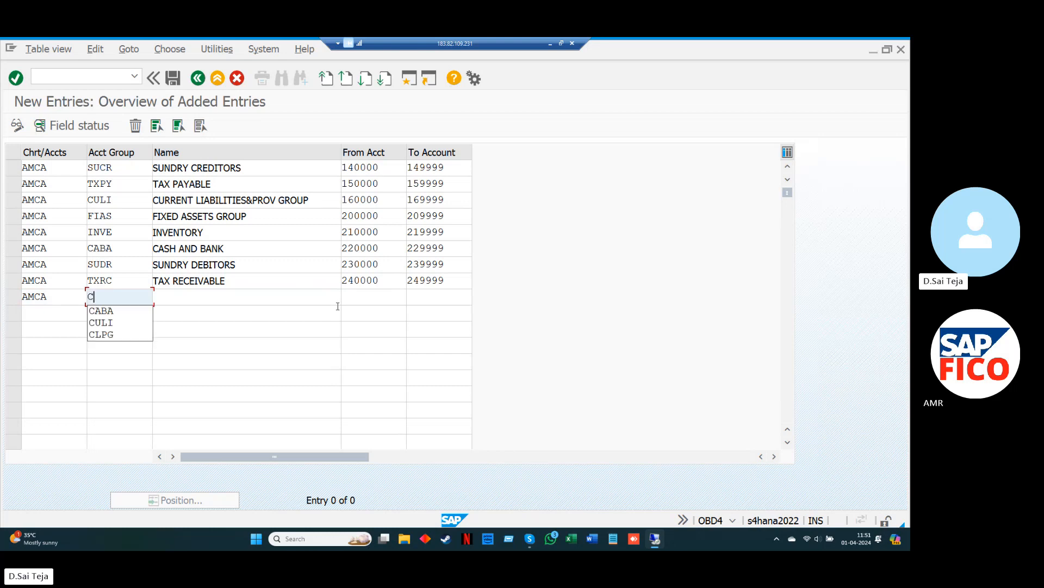
text(U)
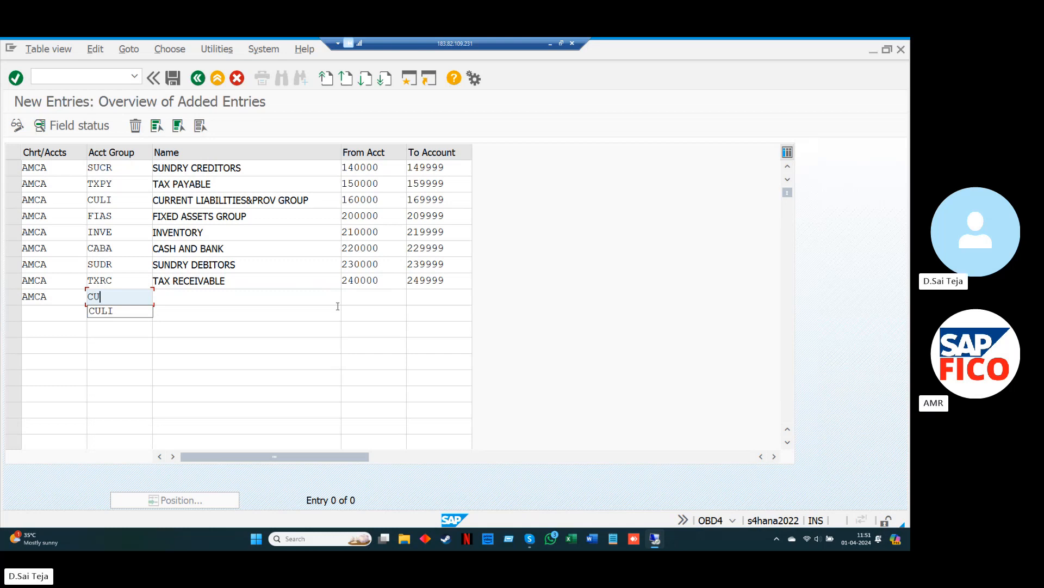
text(AS)
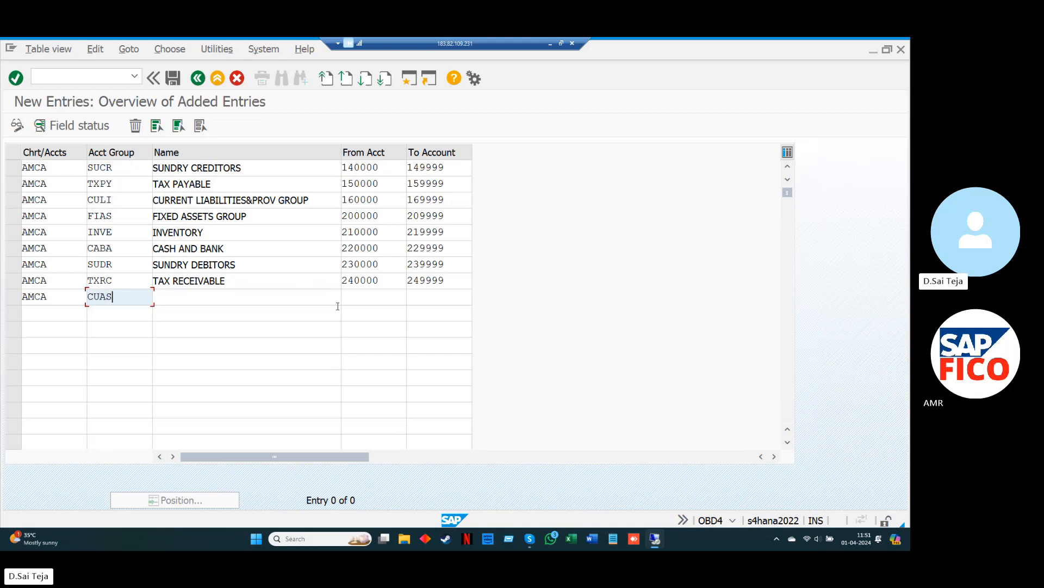
- Name the ninth entry, account group CUAS, CURRENT ASSETS
click(338, 303)
text(C)
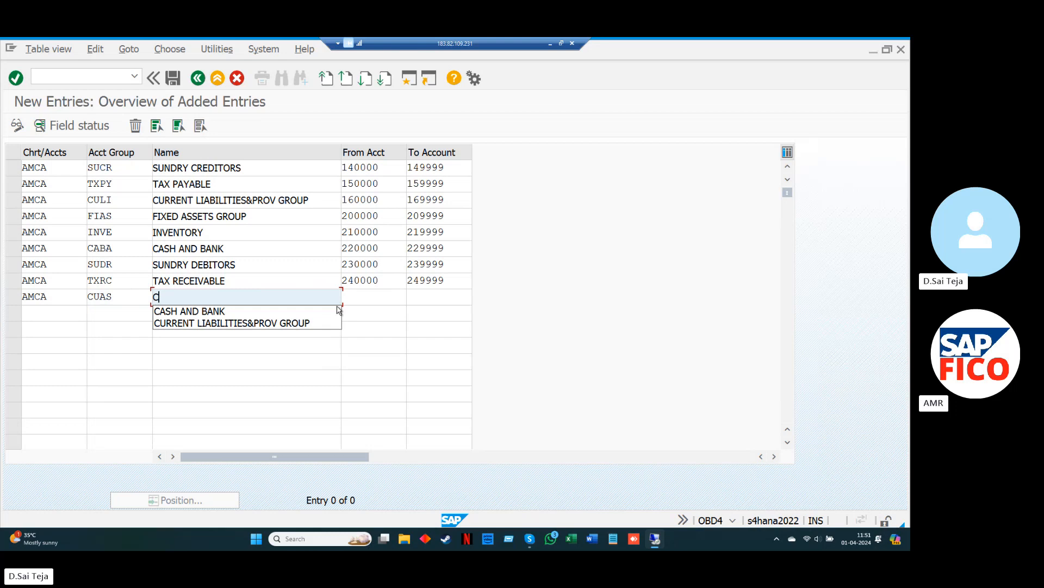
text(U)
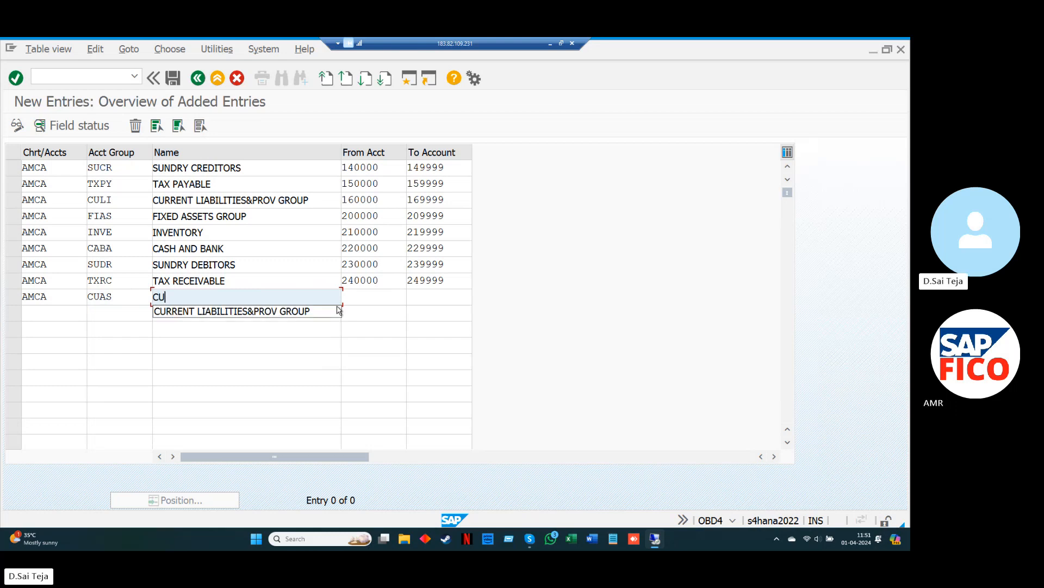
text(RRENT ASSETS)
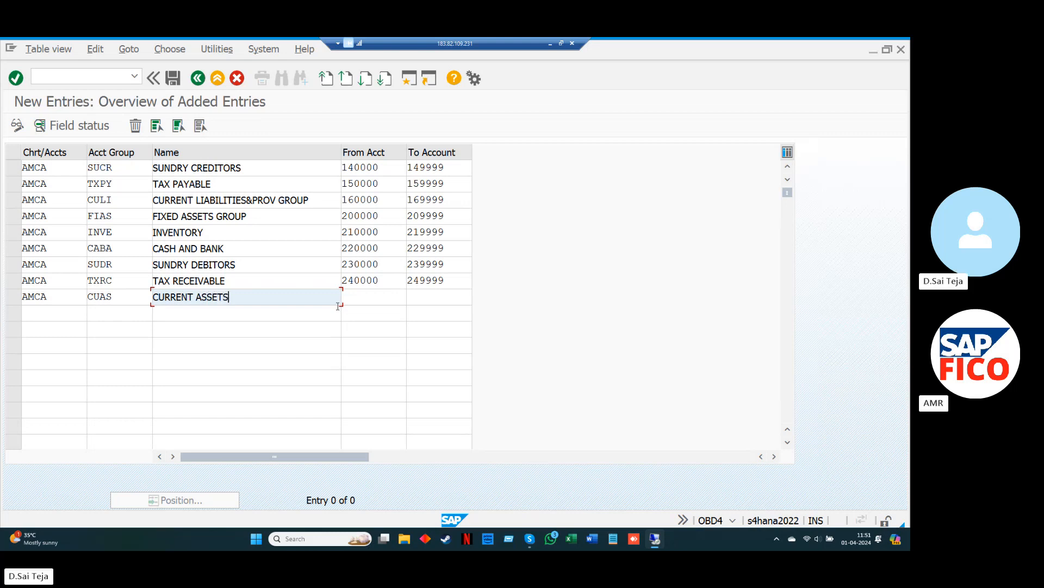
- Set the account range of the CURRENT ASSETS group from 250000 to 259999
key(Tab)
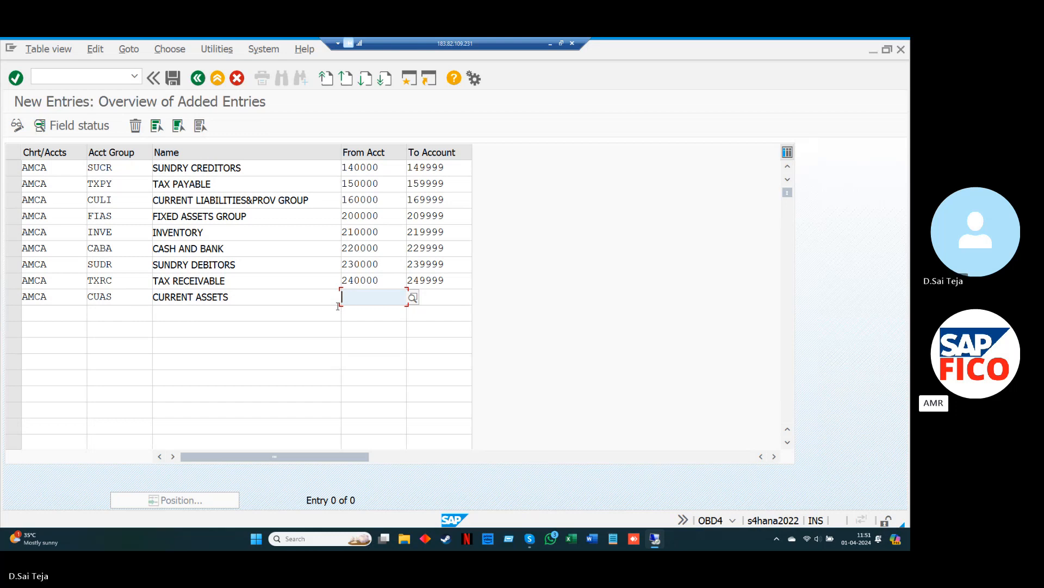
text(2)
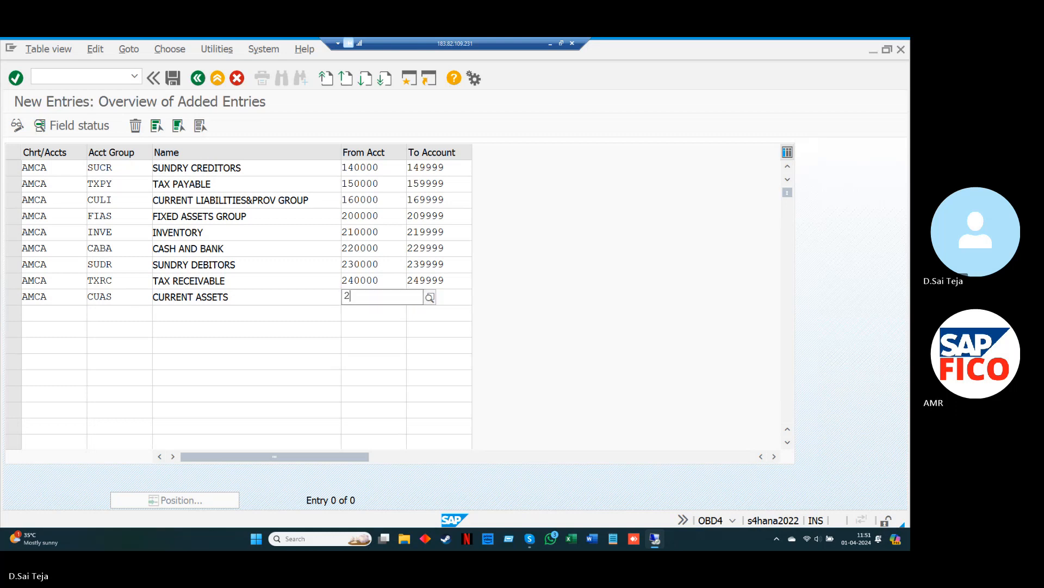
text(50000)
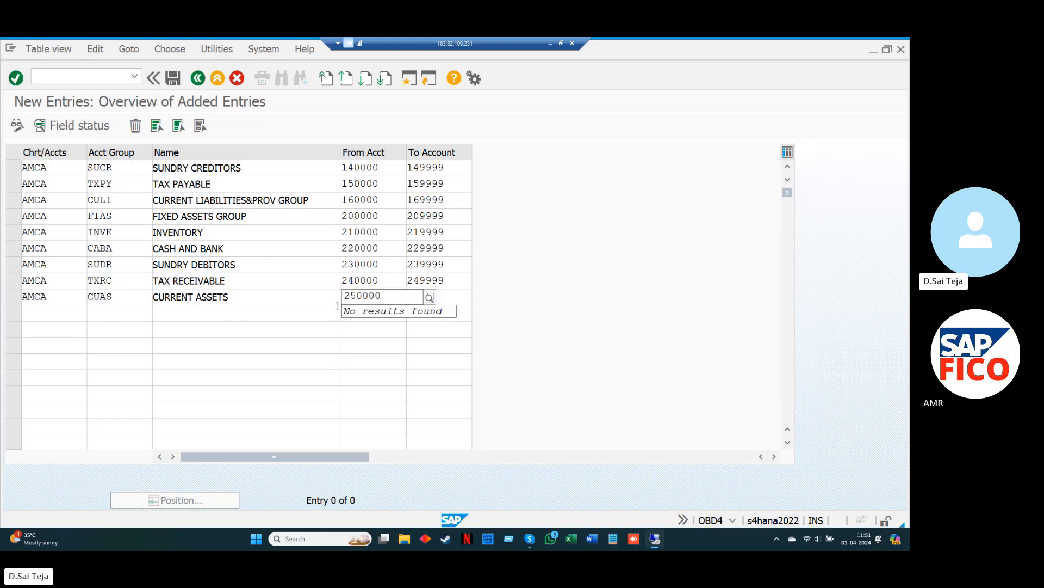
key(Tab)
text(259999)
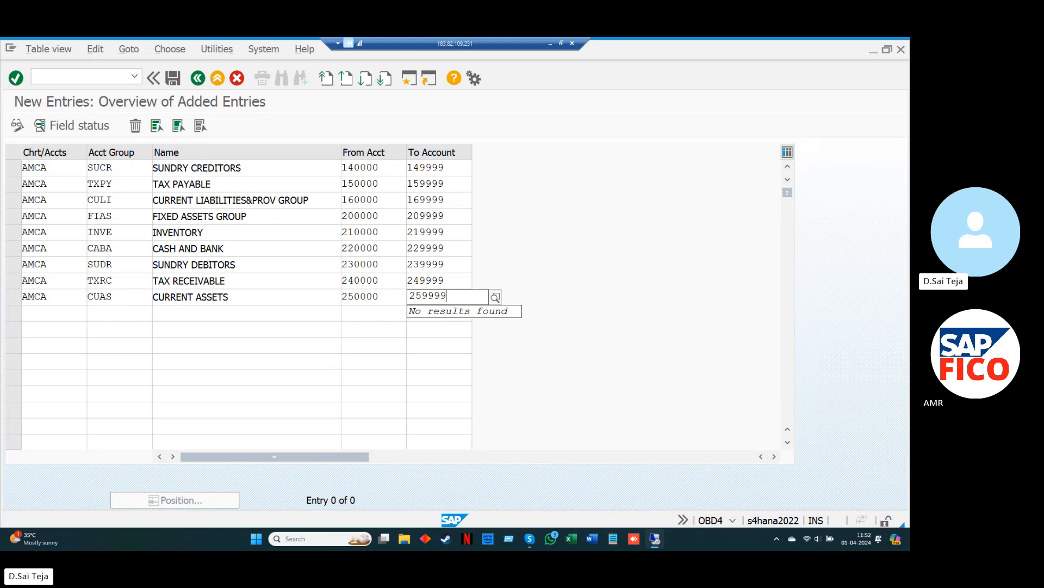
- Save the nine new account groups under customizing request A4HK902184
key(Tab)
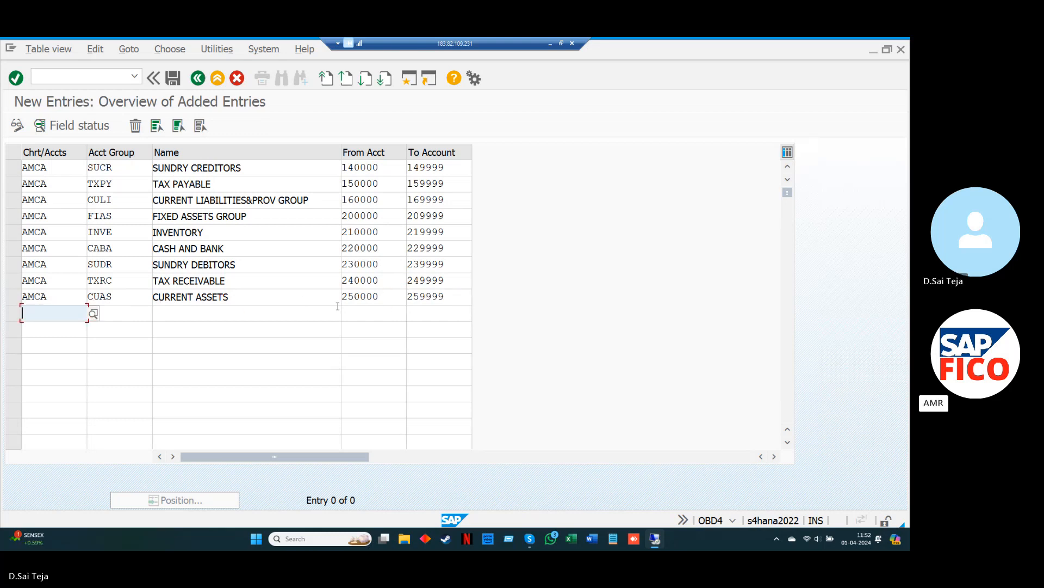
key(Return)
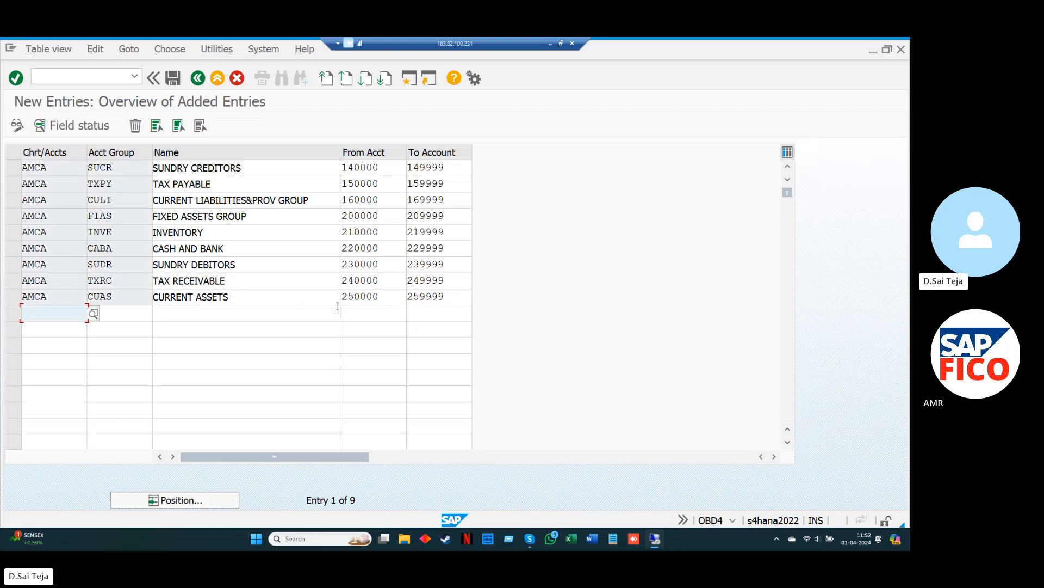
key(ctrl+s)
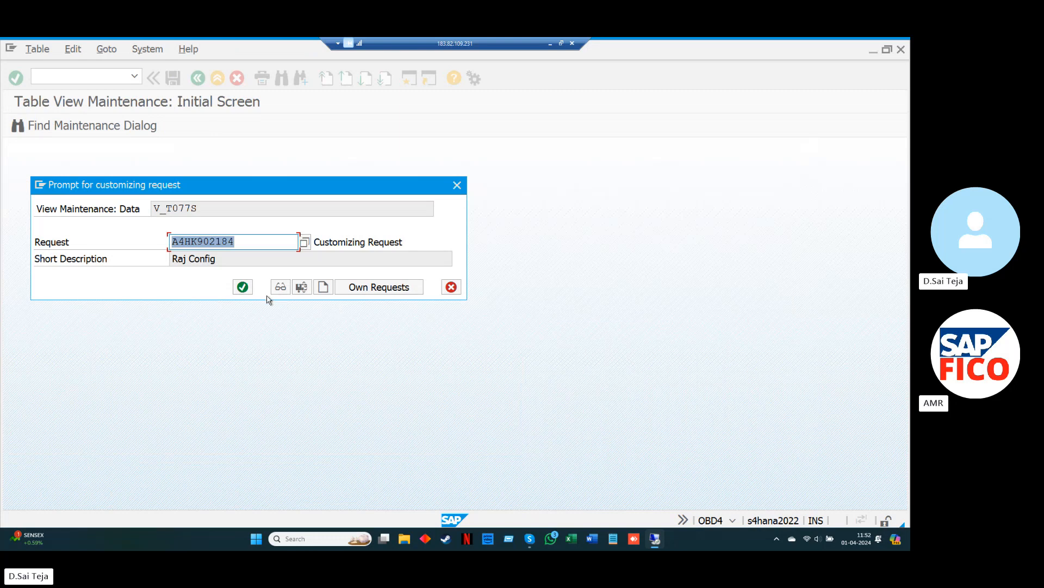
click(243, 288)
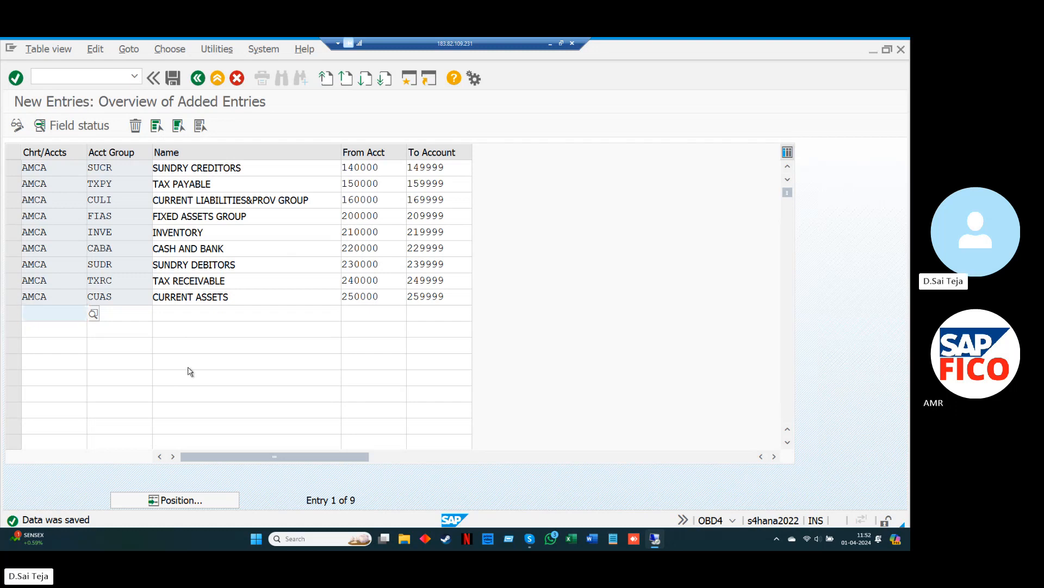
- Start a fresh set of new entries with chart of accounts AMCA and account group SARV
key(F3)
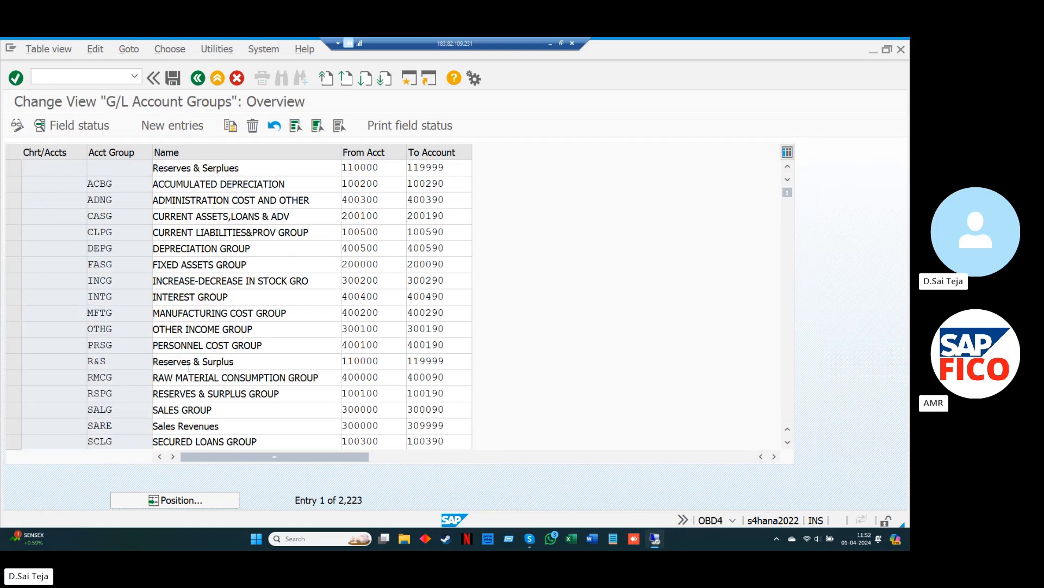
key(F5)
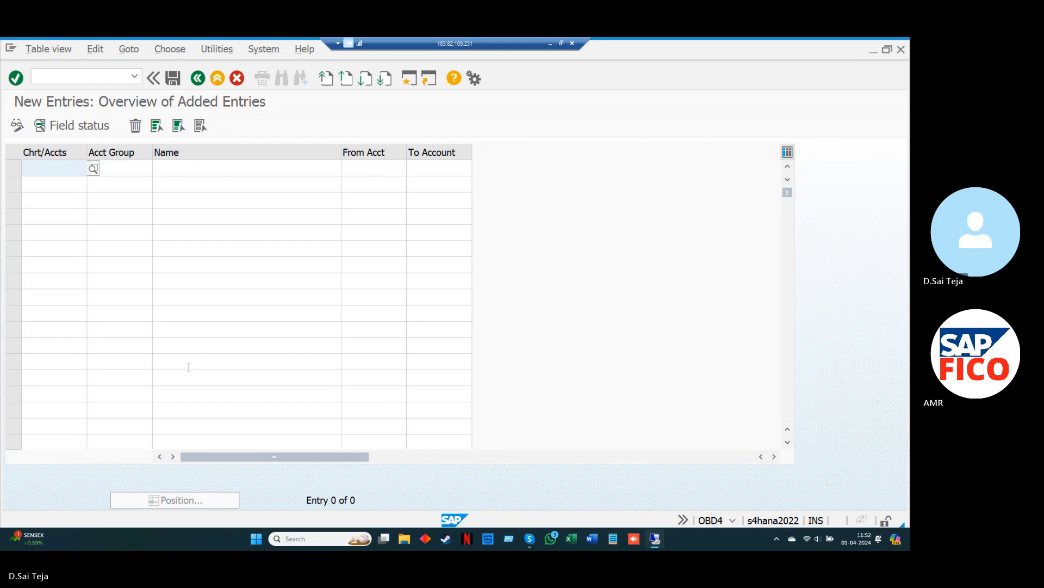
text(AM)
key(Down)
key(Down)
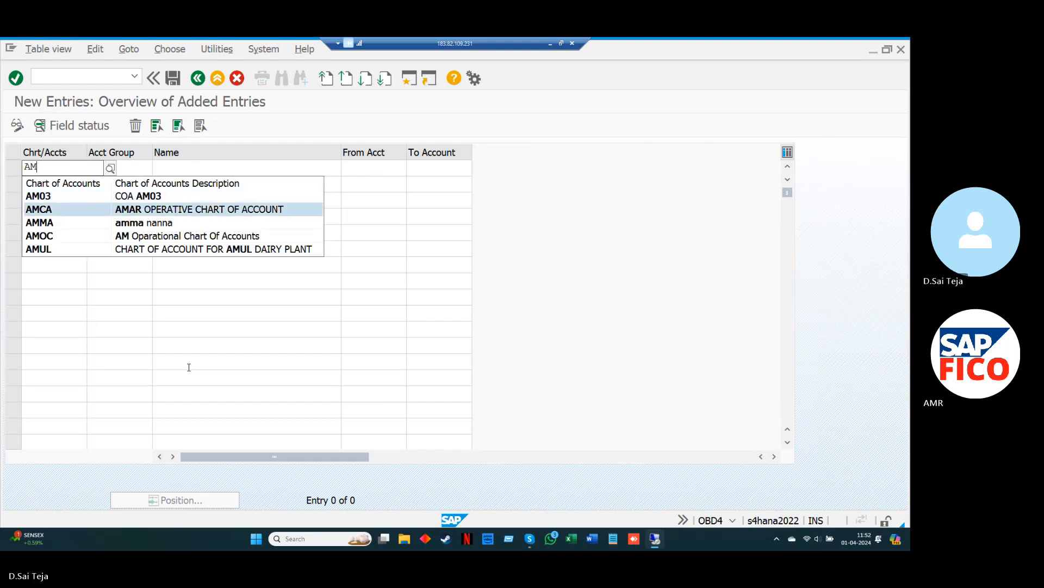
key(Return)
key(Tab)
text(S)
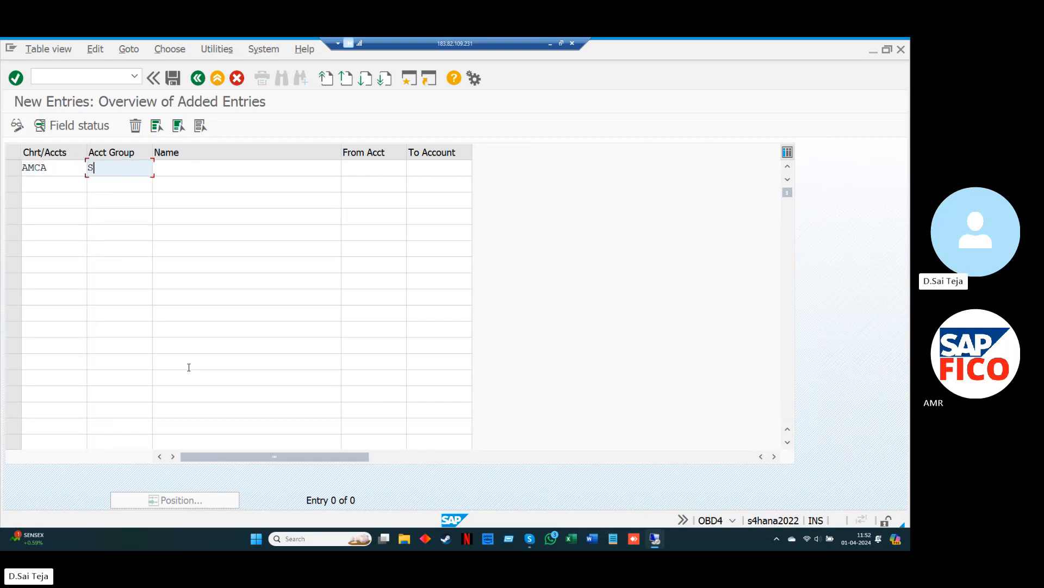
text(ARE)
key(BackSpace)
text(V)
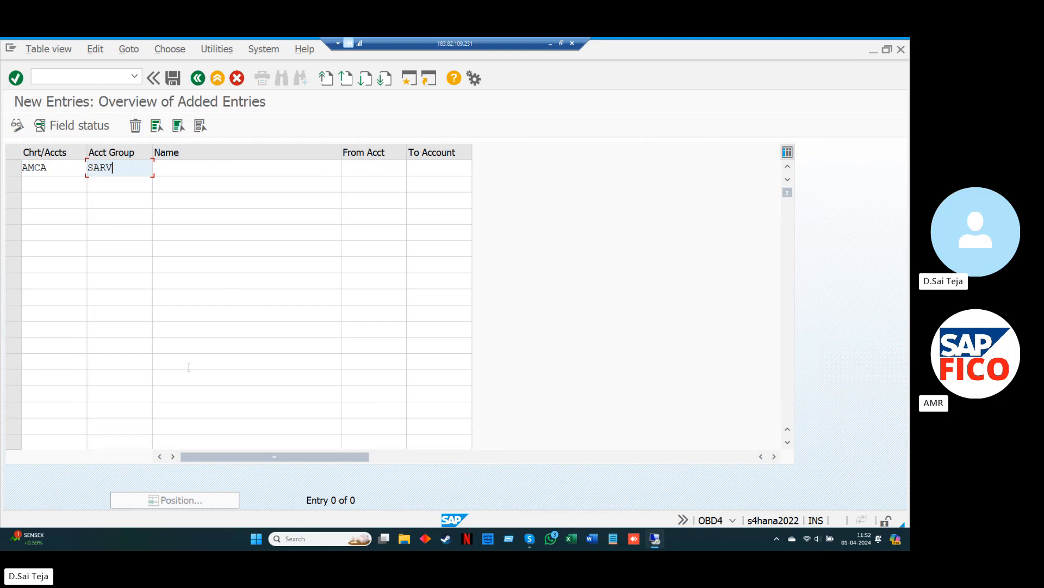
- Name the account group SARV entry SALES & REVENUE
key(Tab)
text(SAL)
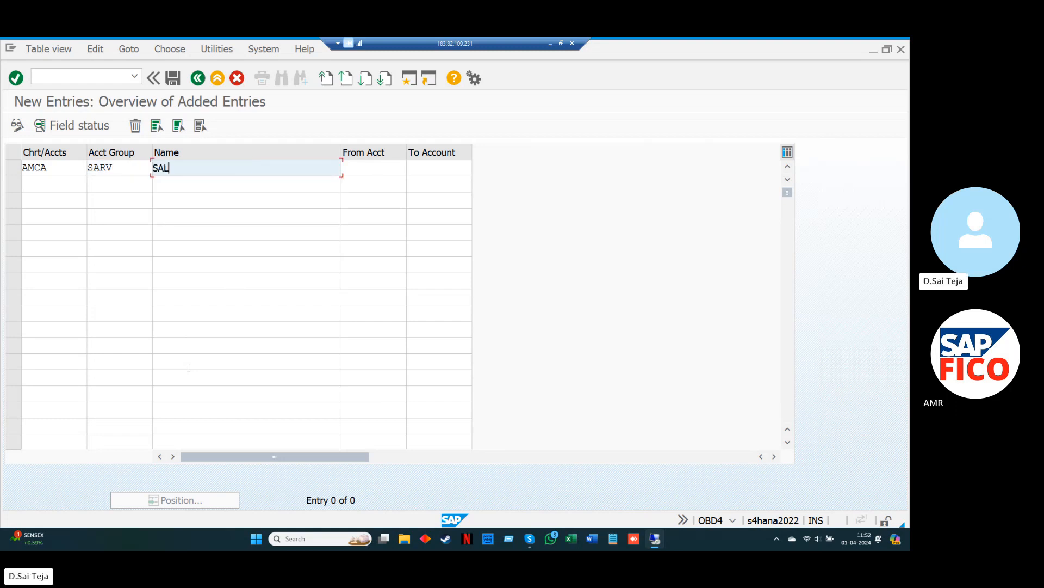
text(ES &)
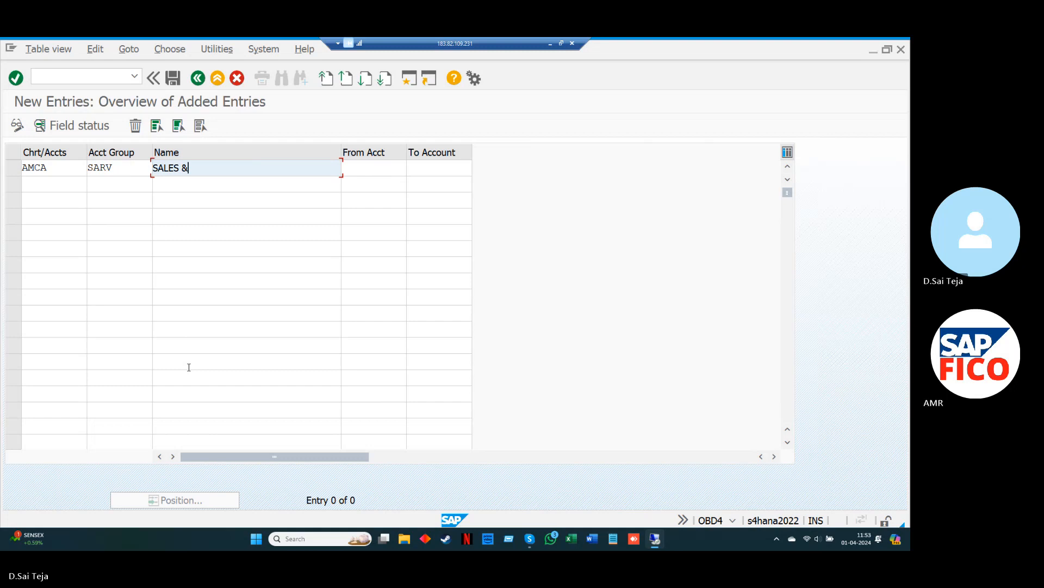
text(R)
key(BackSpace)
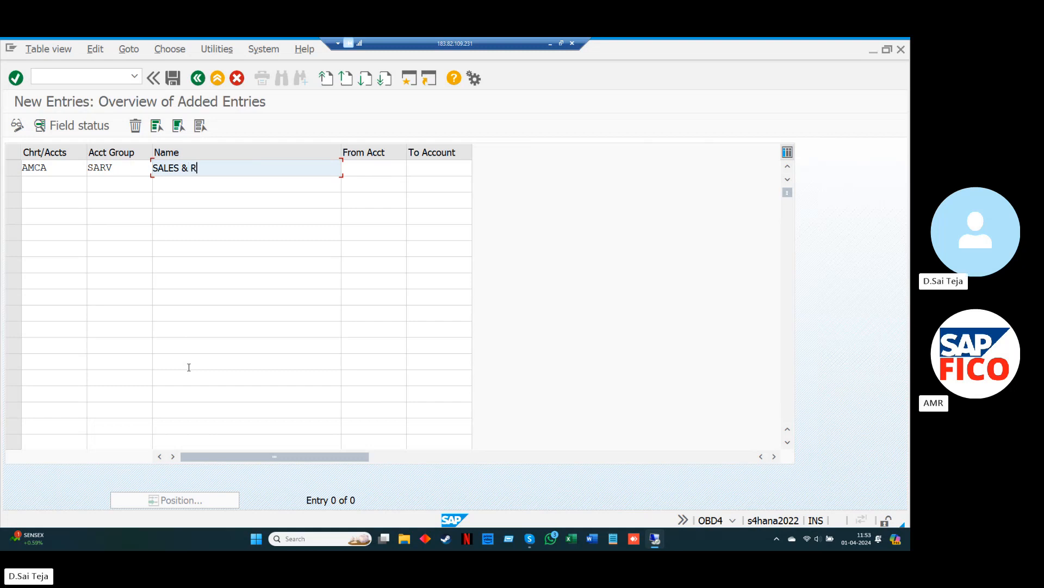
text(EVENUE)
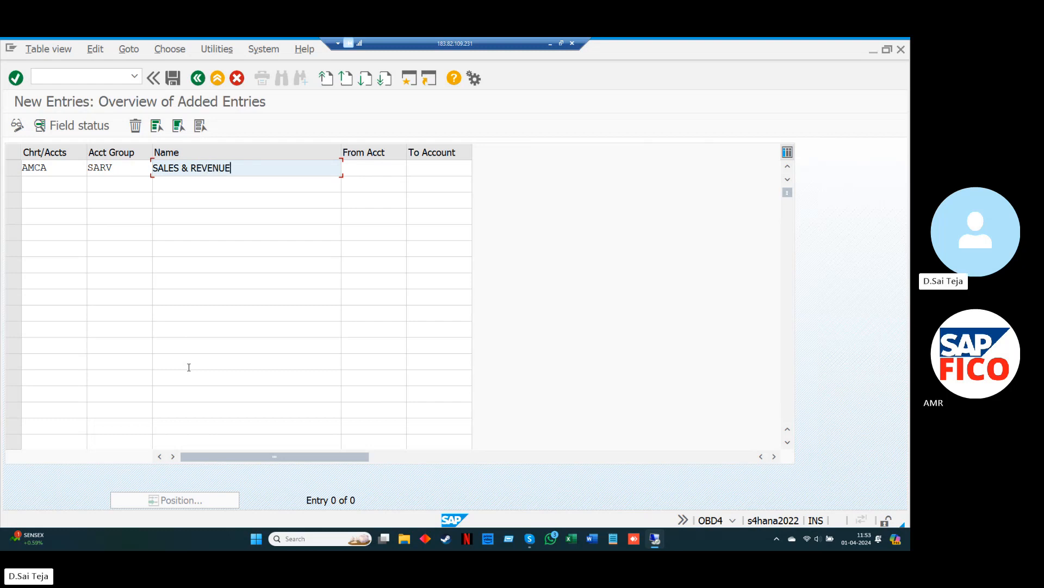
- Set the account range of the SALES & REVENUE group from 240000 to 249999
key(Tab)
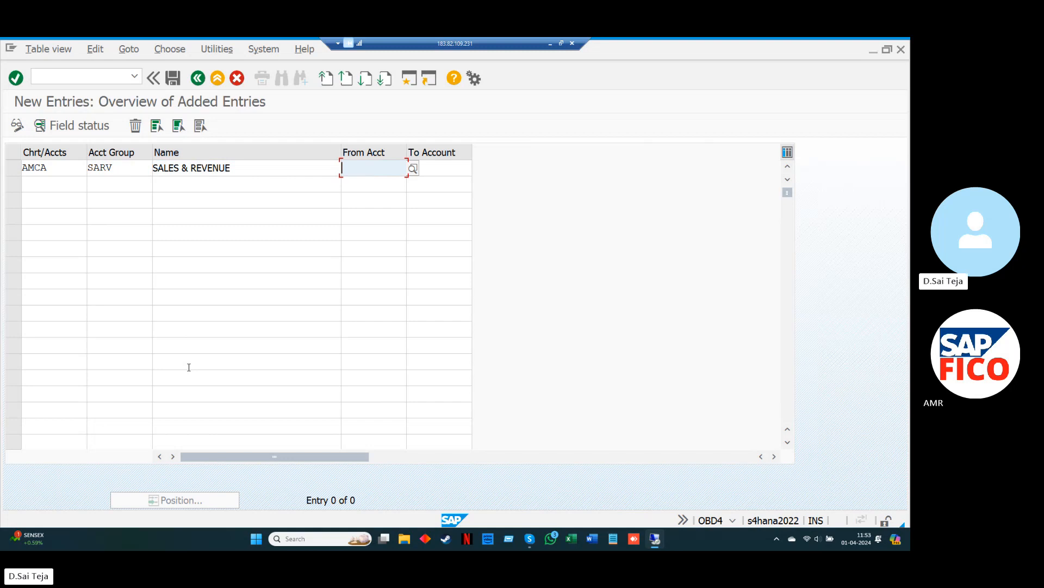
text(2)
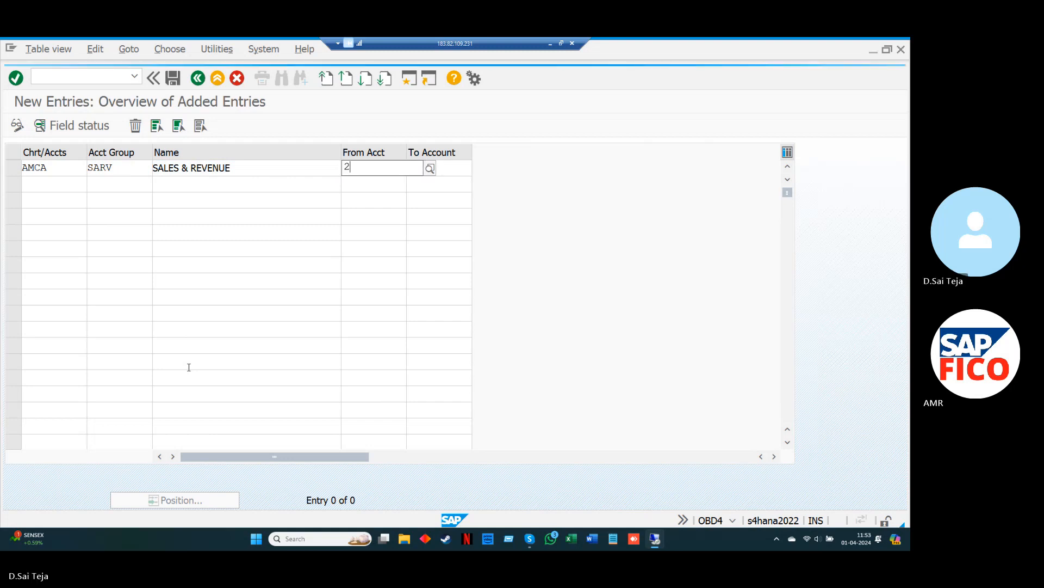
text(40)
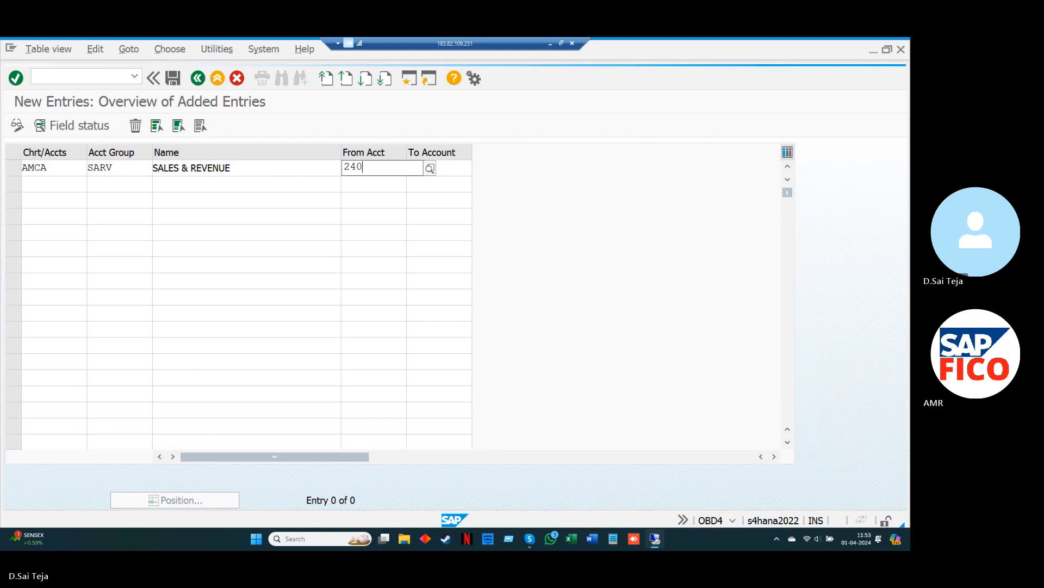
text(0000)
key(Return)
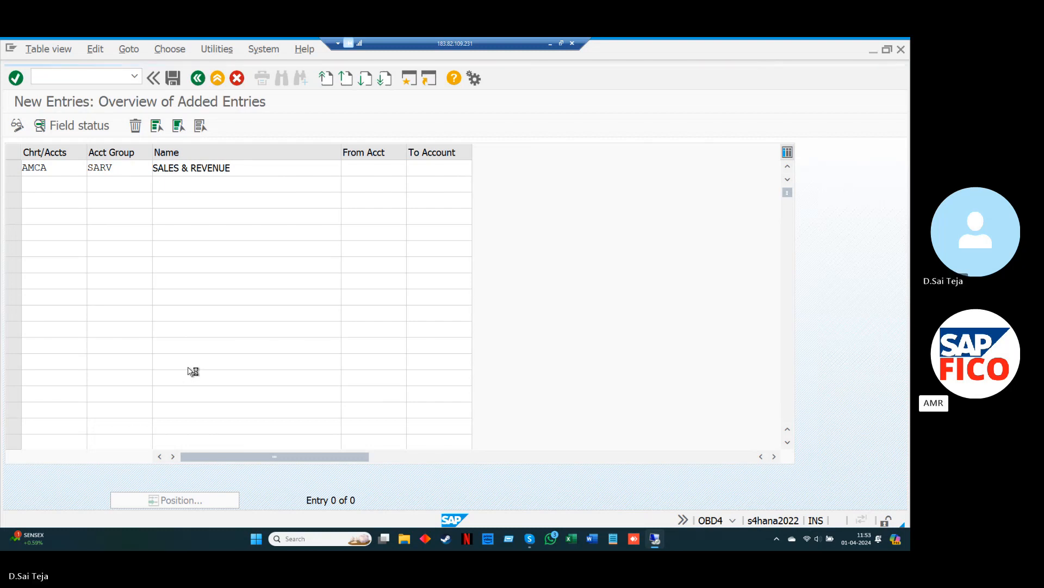
text(240000)
key(Tab)
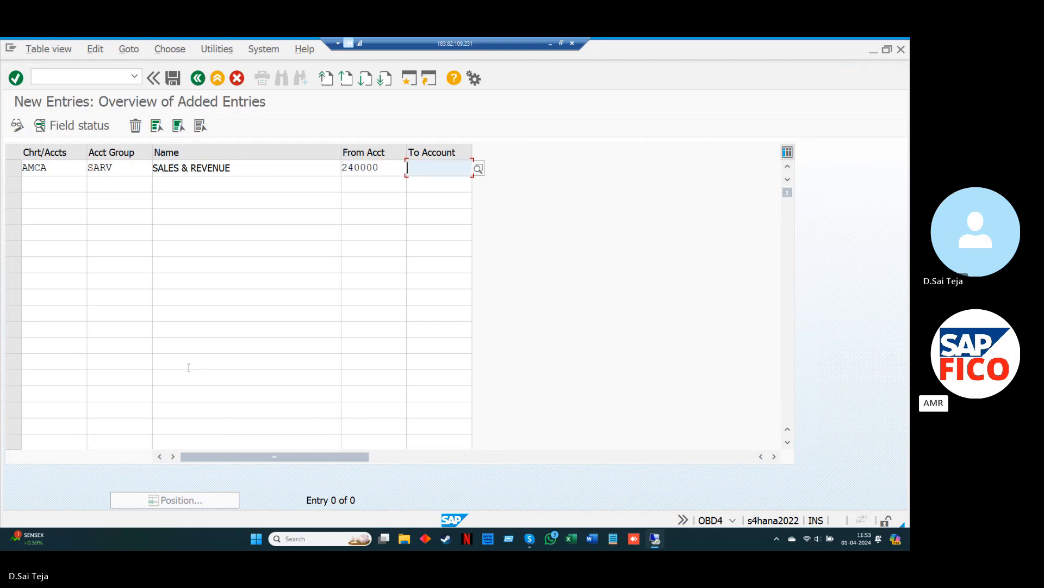
text(24)
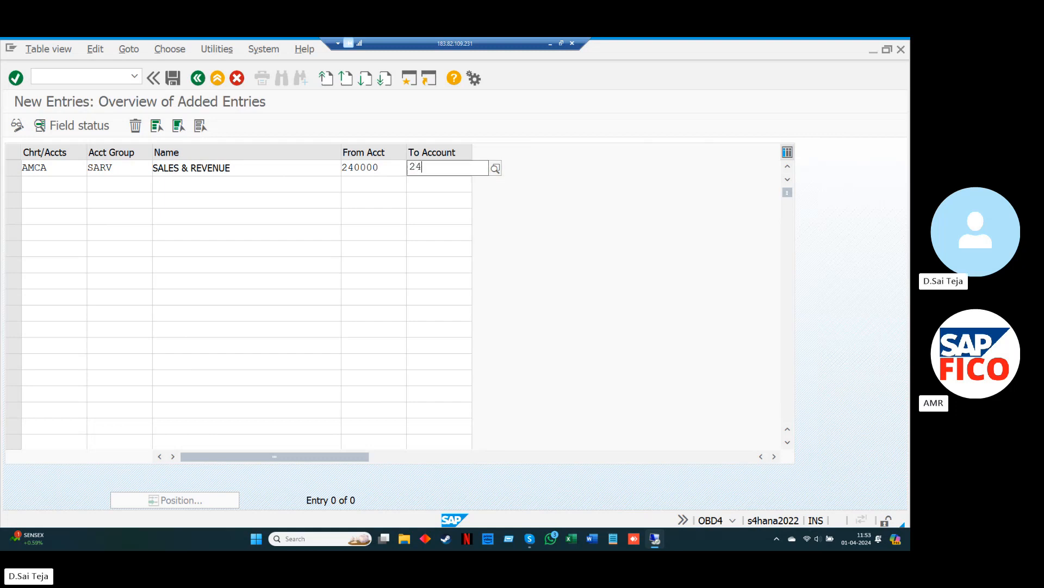
text(99999)
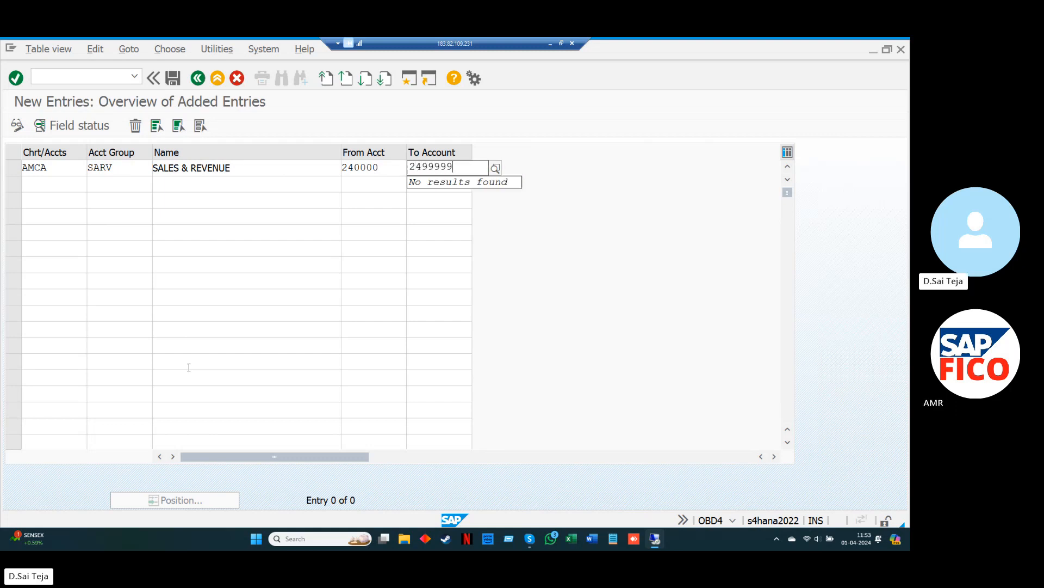
key(BackSpace)
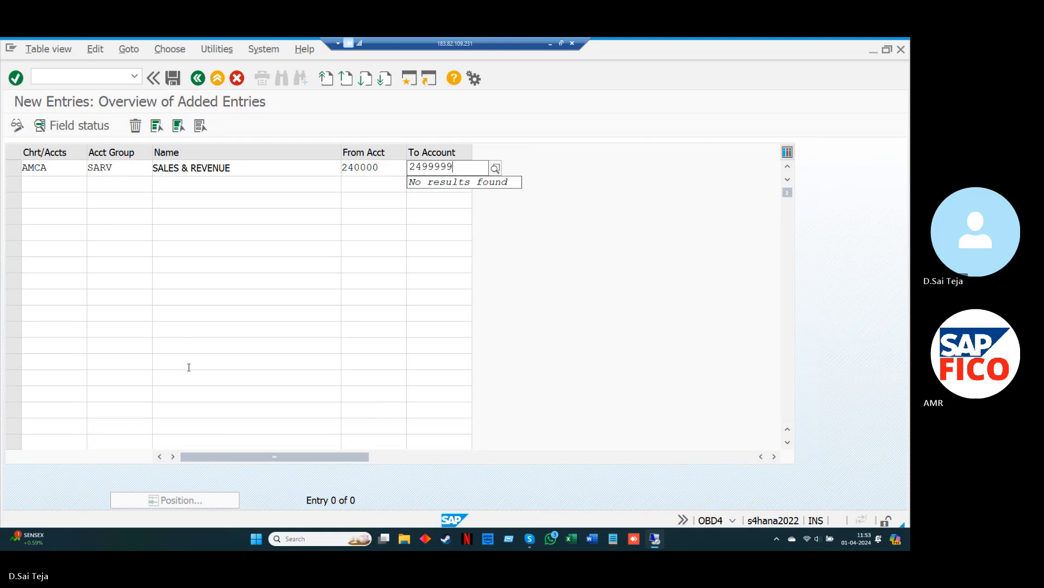
key(Tab)
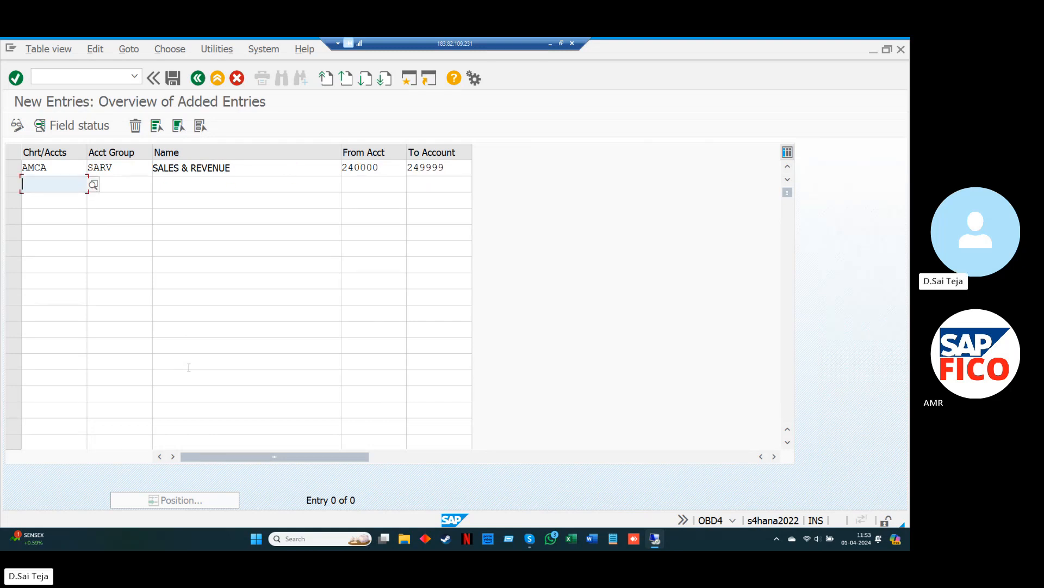
- Begin a second new entry with chart of accounts AMCA
text(AM)
key(Down)
key(Down)
key(Return)
key(Tab)
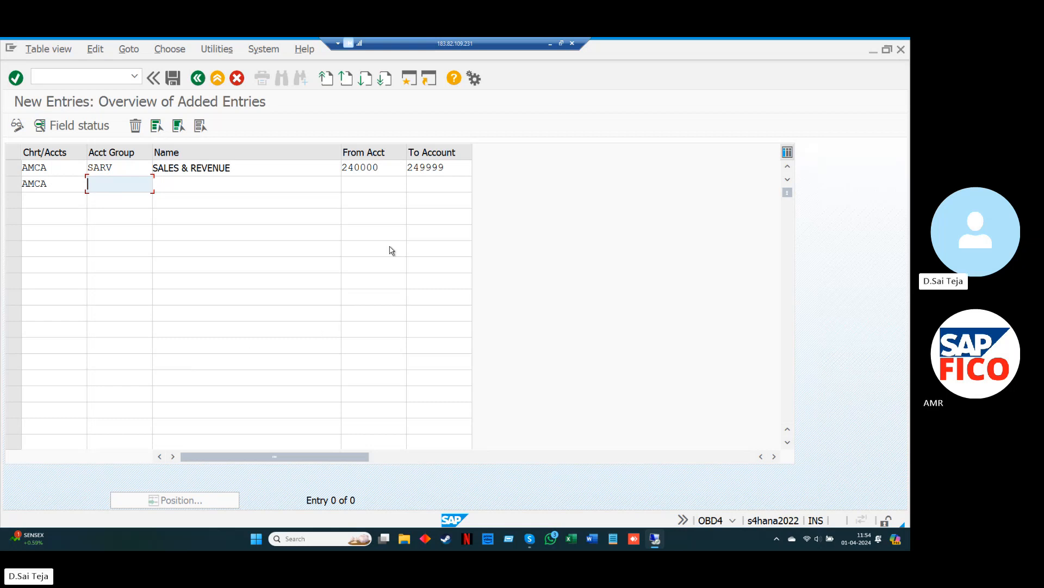
- Change the starting account of the SALES & REVENUE group to 300000
click(376, 169)
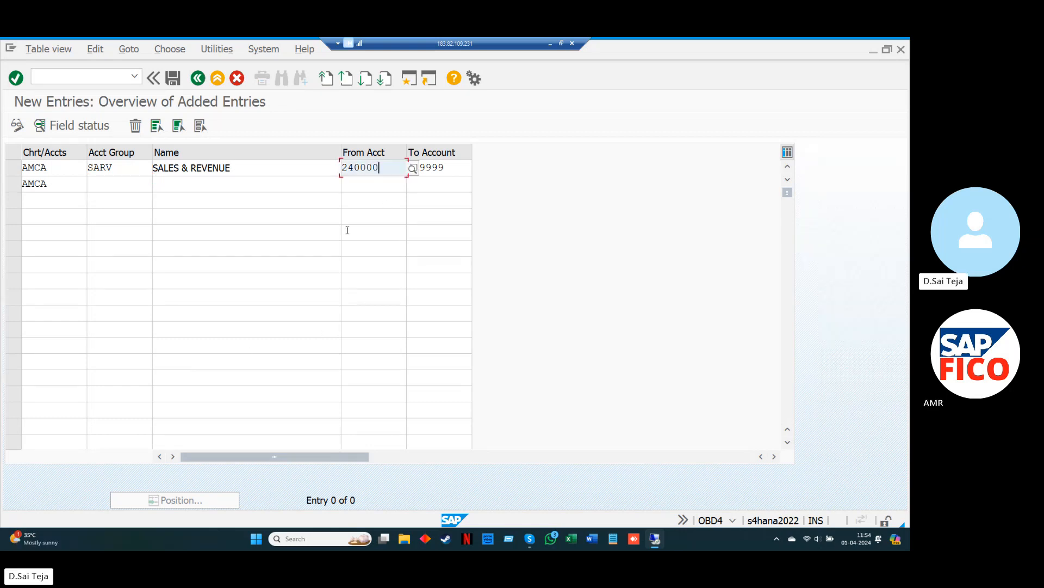
key(BackSpace)
key(BackSpace)
key(BackSpace)
key(BackSpace)
key(BackSpace)
key(BackSpace)
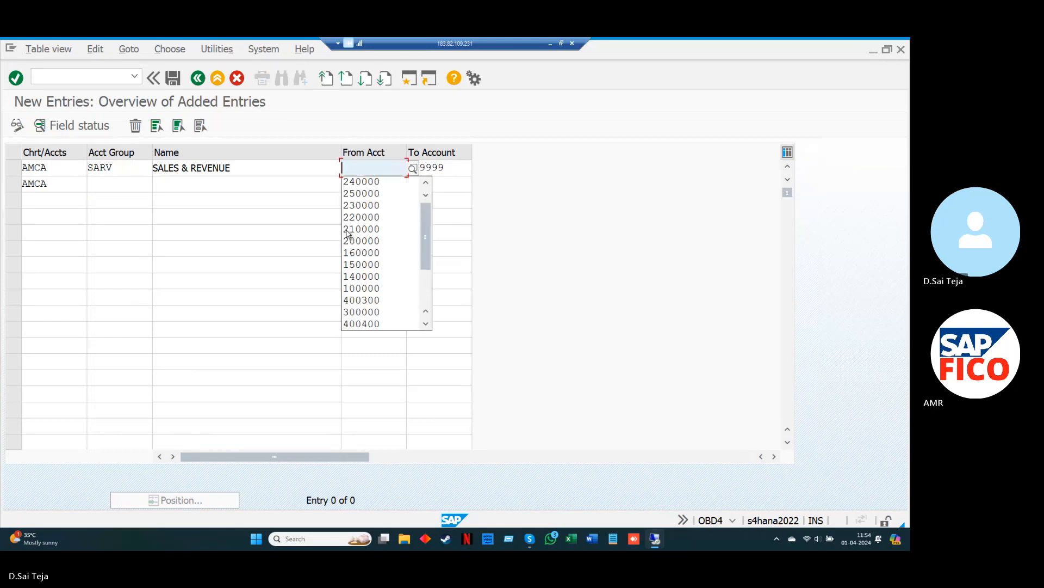
text(3)
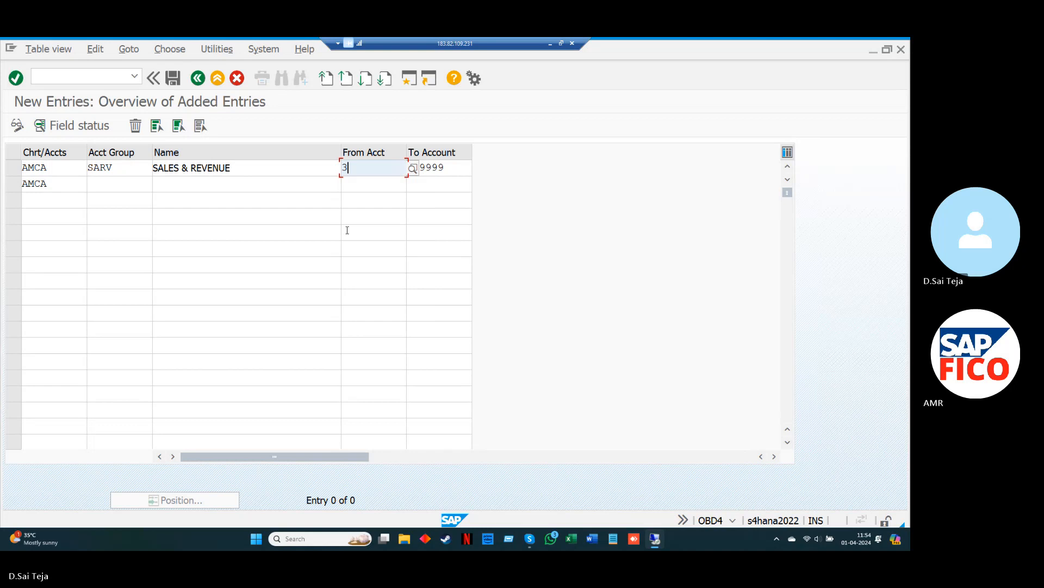
text(00000)
key(Tab)
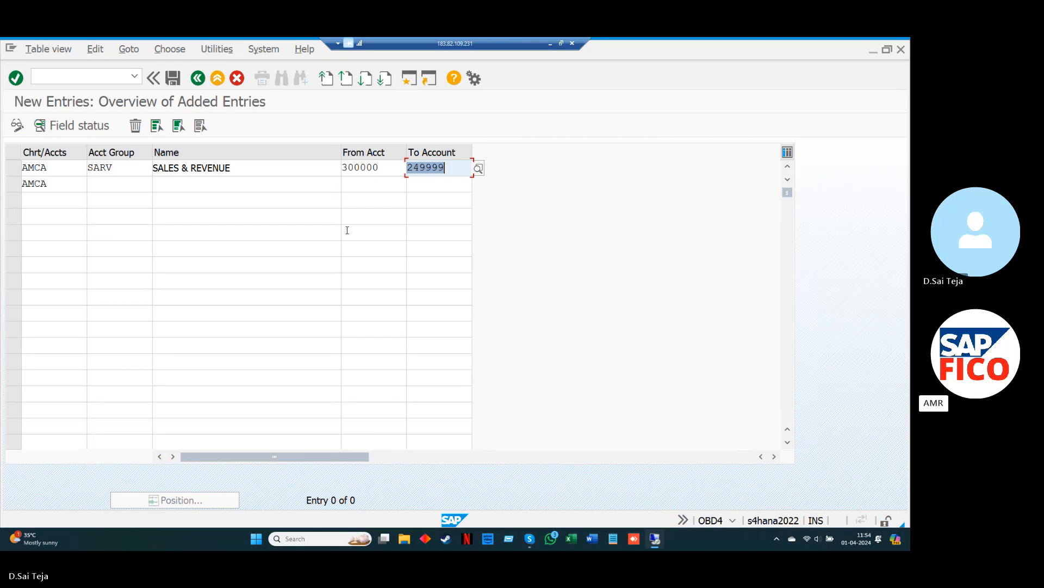
- Change the ending account of the SALES & REVENUE group to 309999
key(Left)
key(Left)
key(Left)
key(Left)
key(Left)
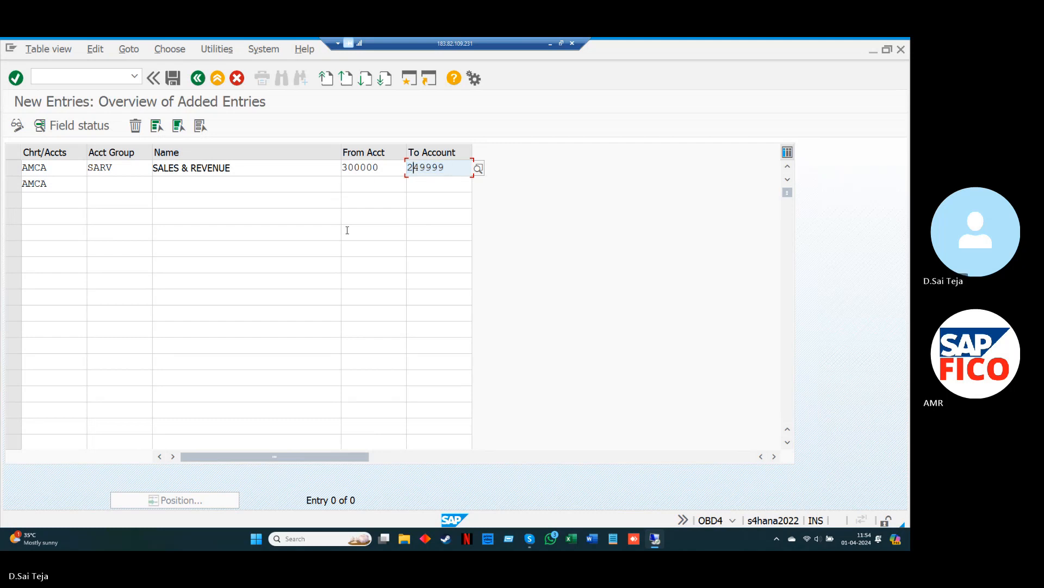
key(Right)
key(Right)
key(Right)
key(Right)
key(Right)
key(BackSpace)
key(BackSpace)
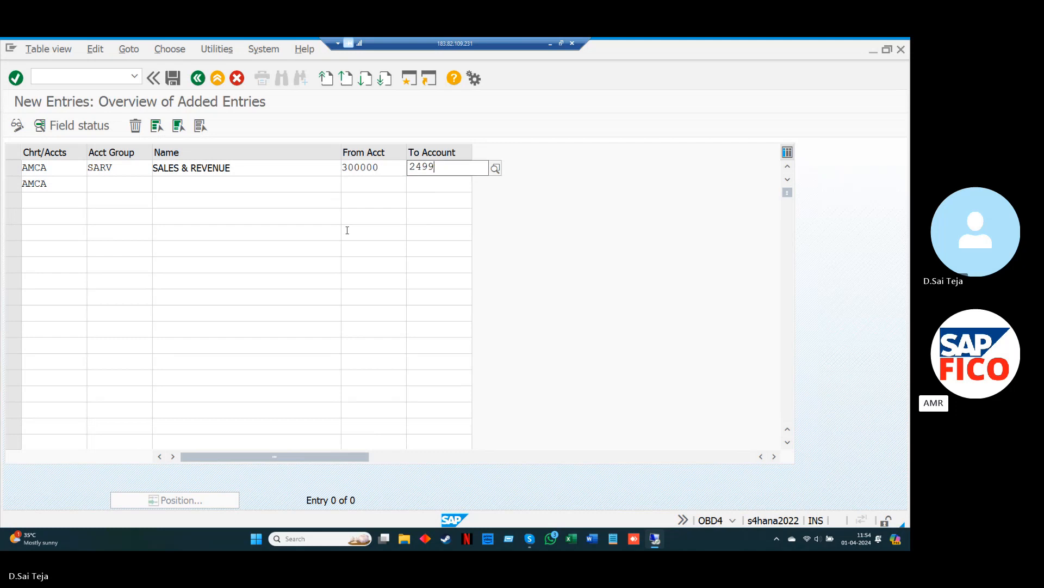
key(BackSpace)
key(BackSpace)
key(BackSpace)
key(BackSpace)
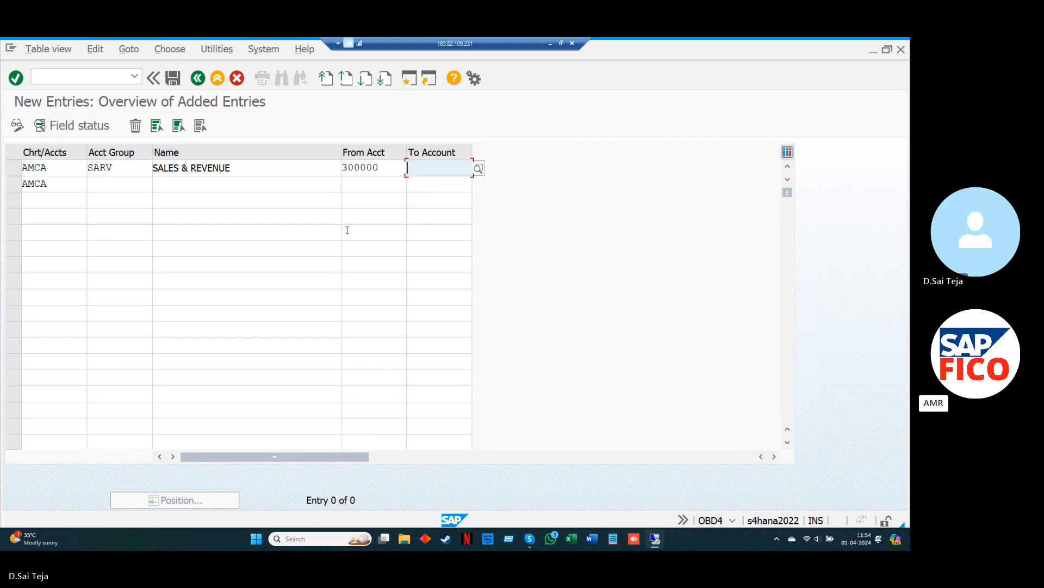
text(30)
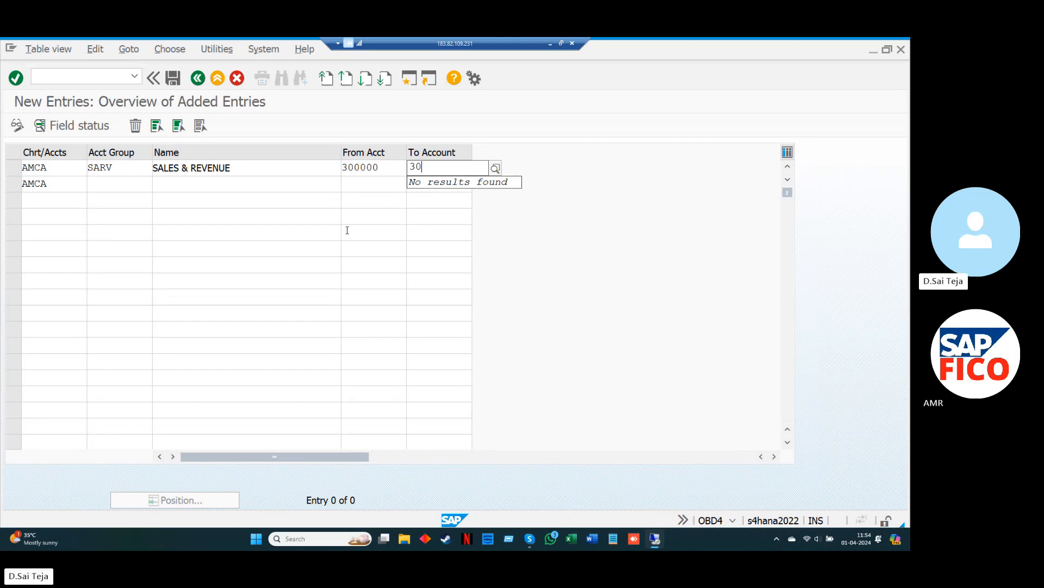
text(0)
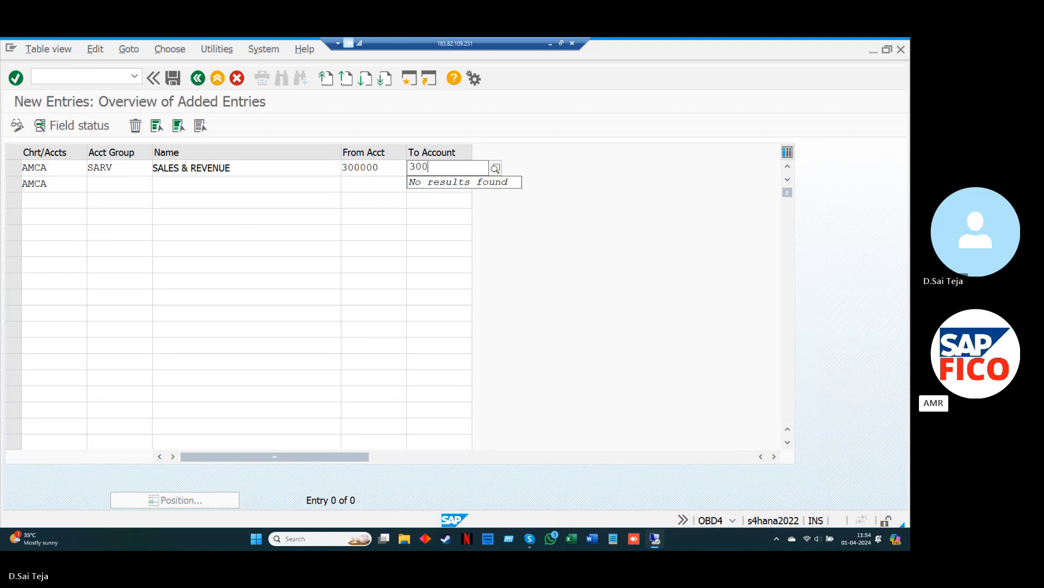
key(BackSpace)
text(99)
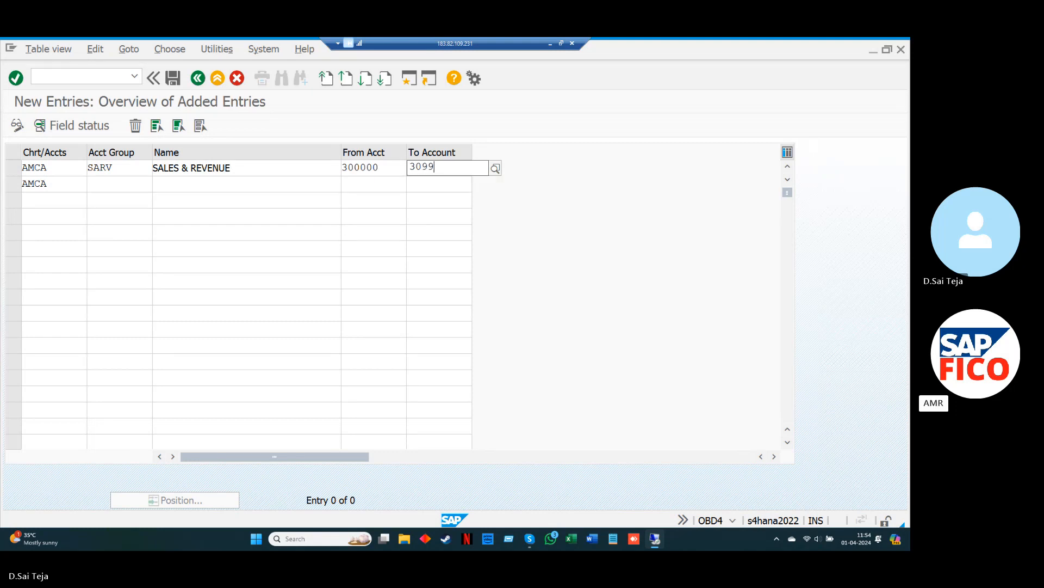
text(99)
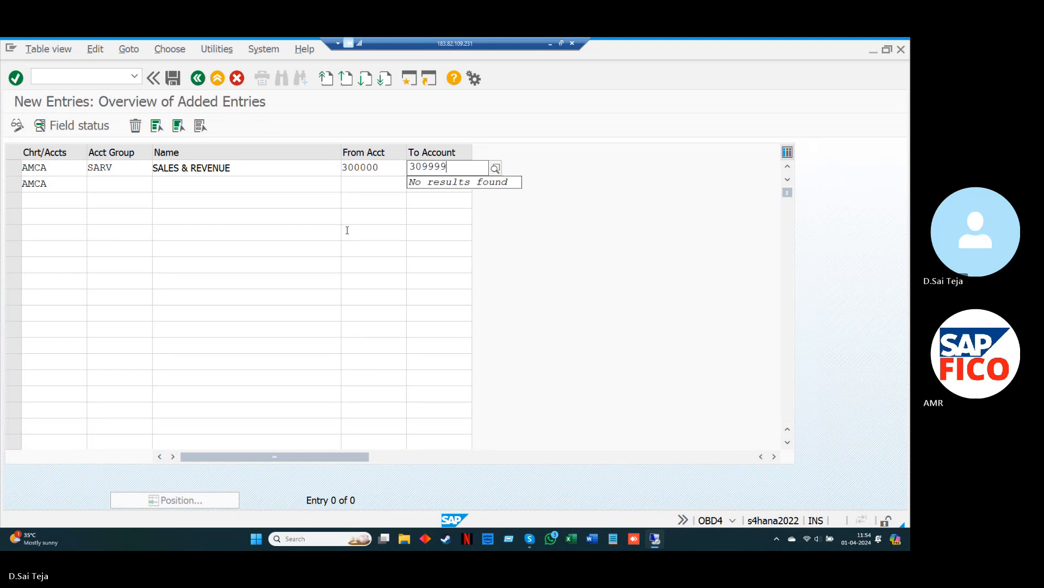
- Give the second AMCA entry the account group SALE and the name SALES
click(119, 184)
text(SALE)
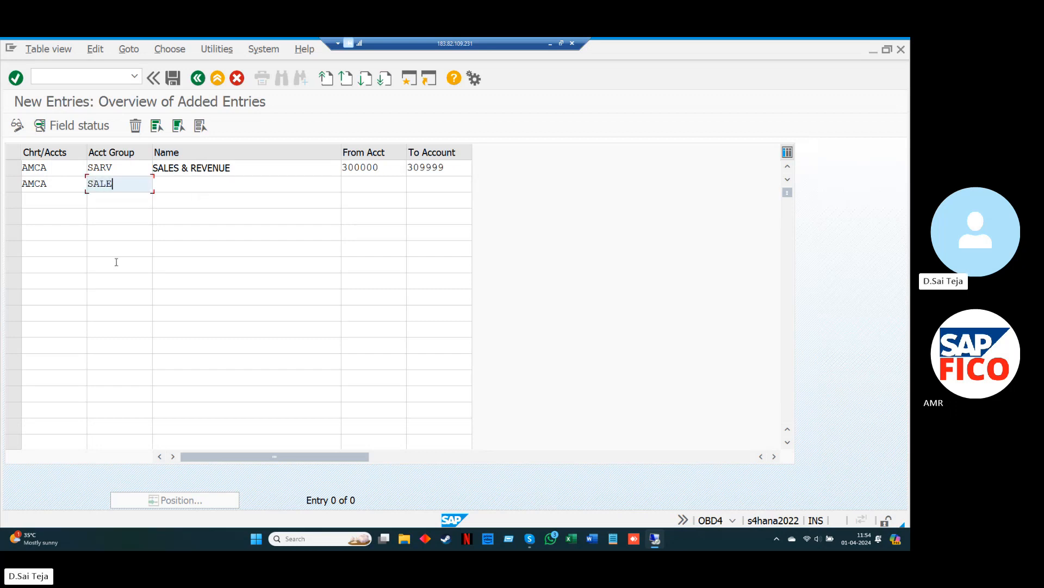
key(Tab)
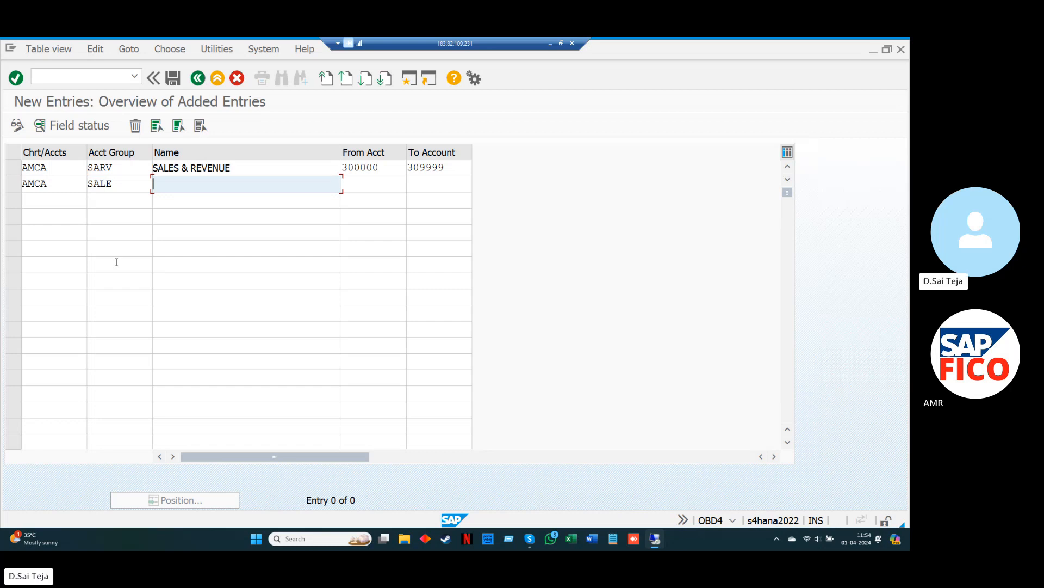
text(S)
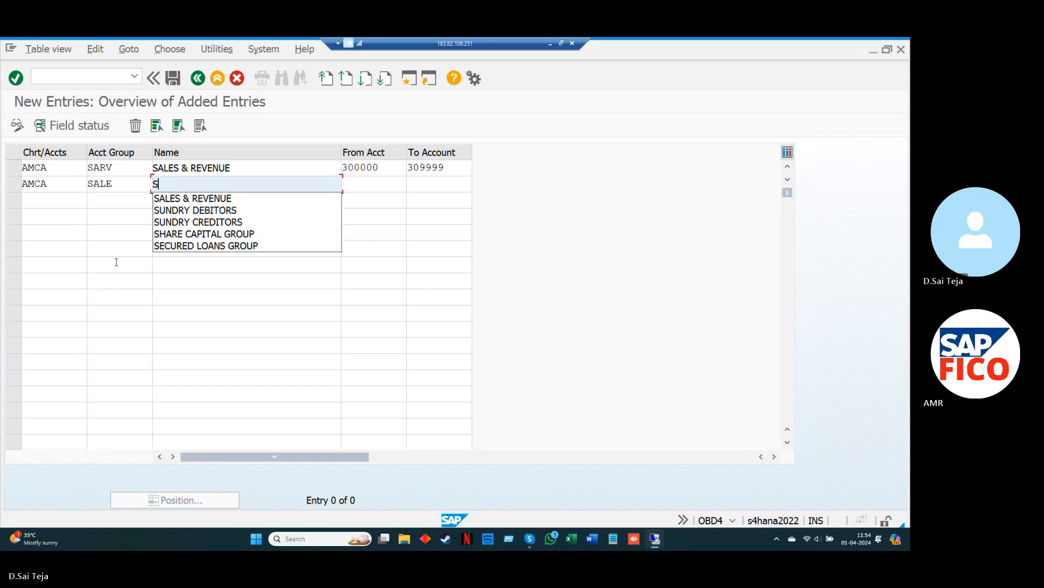
text(ALES)
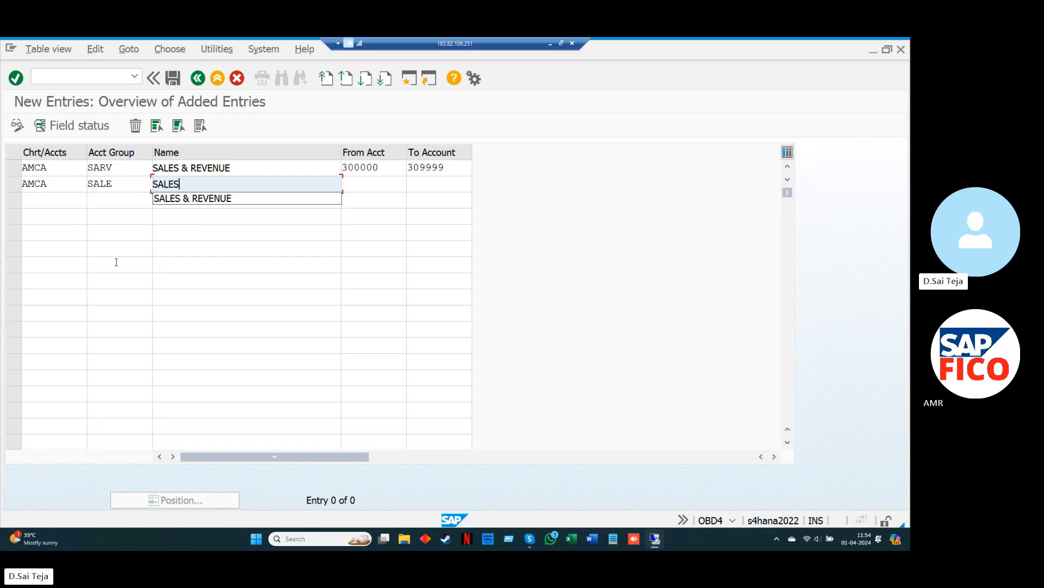
key(Tab)
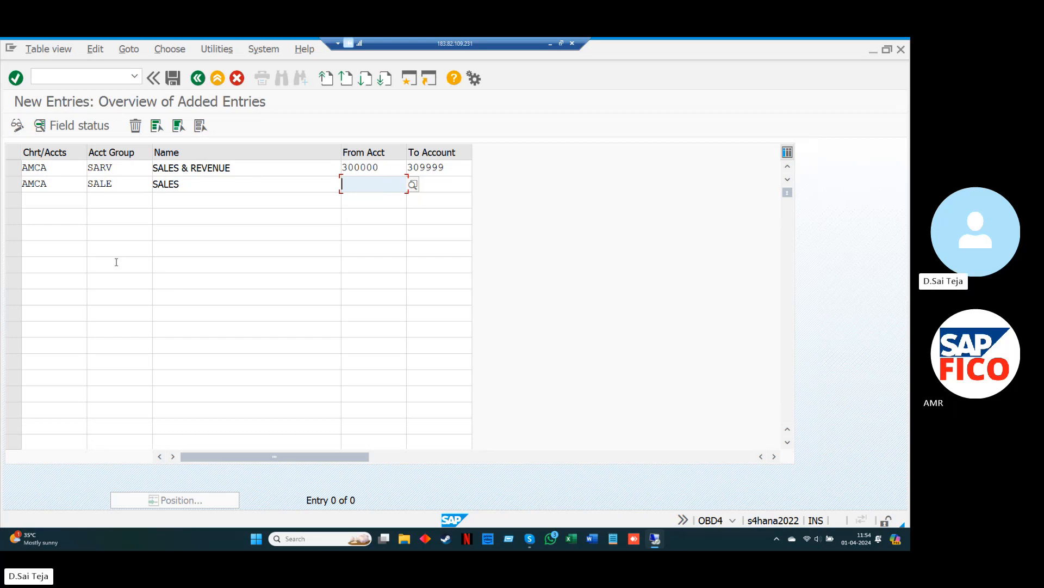
- Set the account range of the SALES group from 310000 to 319999
text(31)
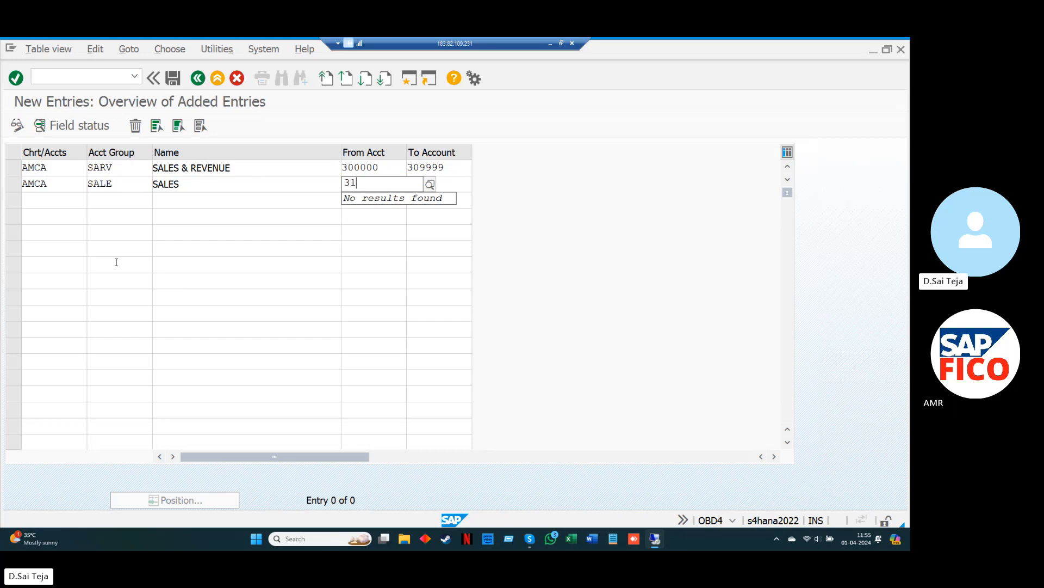
text(0000)
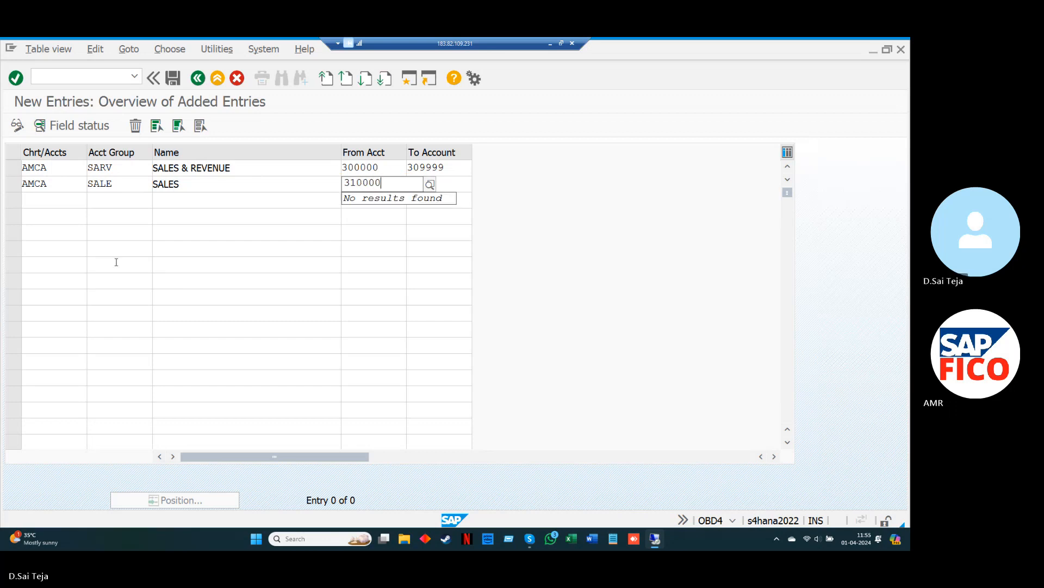
key(Tab)
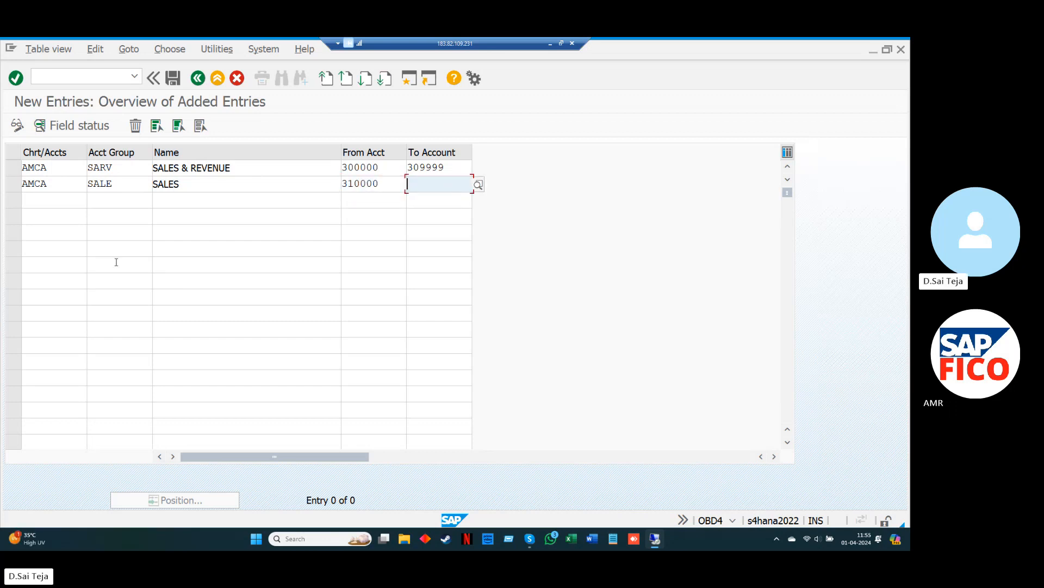
text(319999)
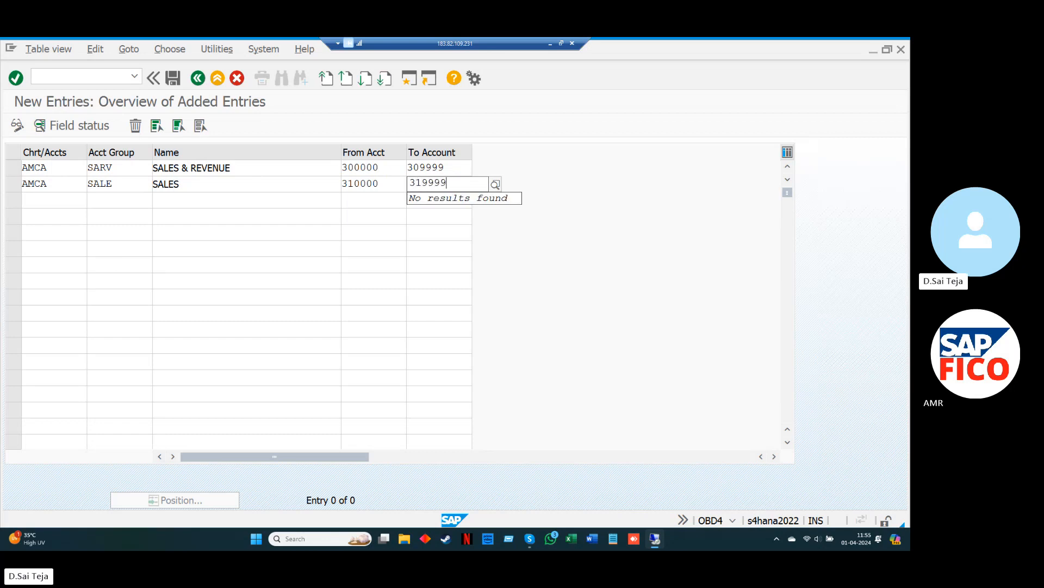
key(Tab)
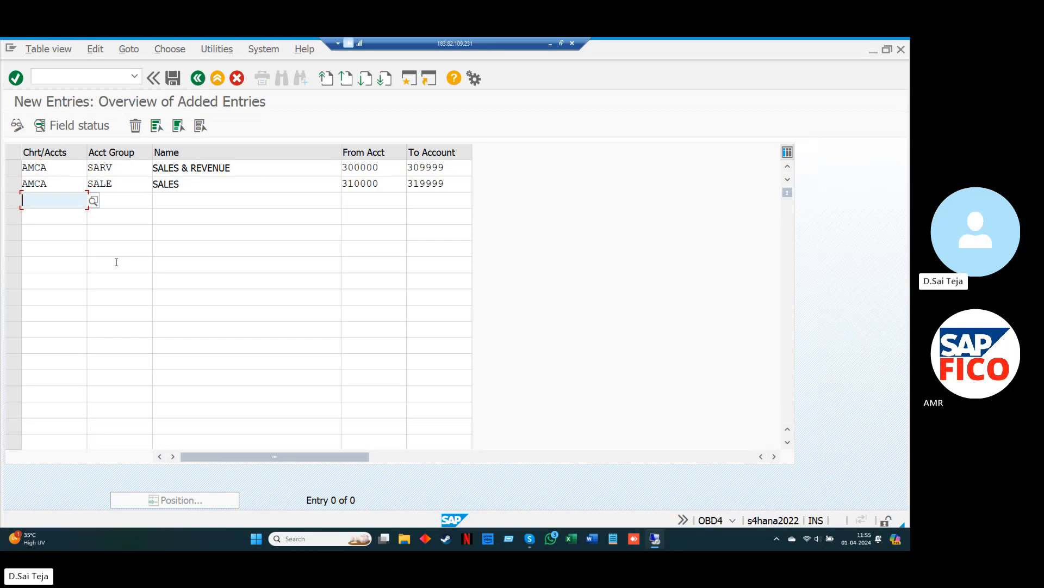
- Add a third entry for chart of accounts AMCA with account group INCO and the name INCOME
text(AM)
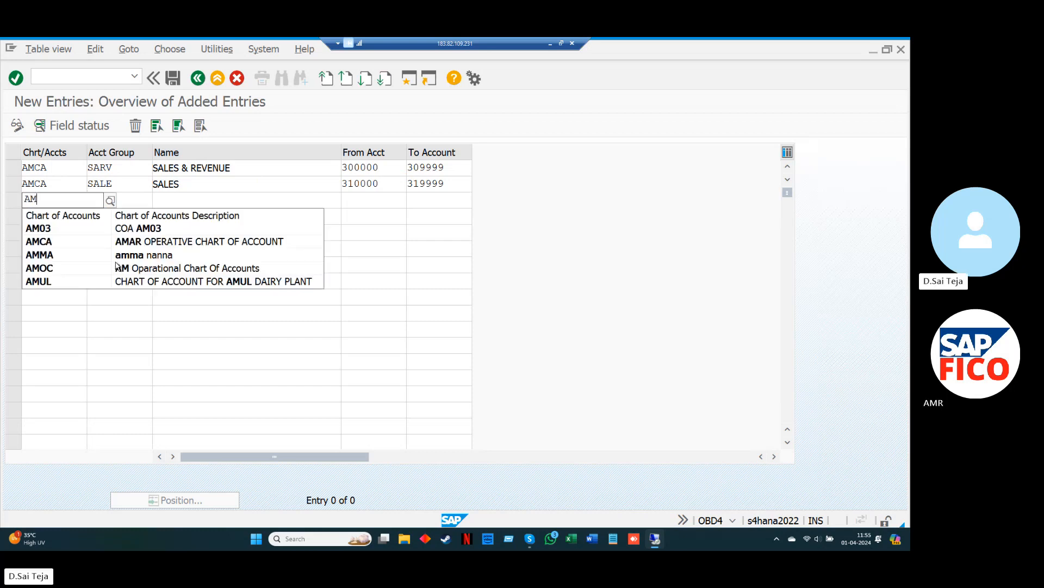
key(Down)
key(Down)
key(Return)
key(Tab)
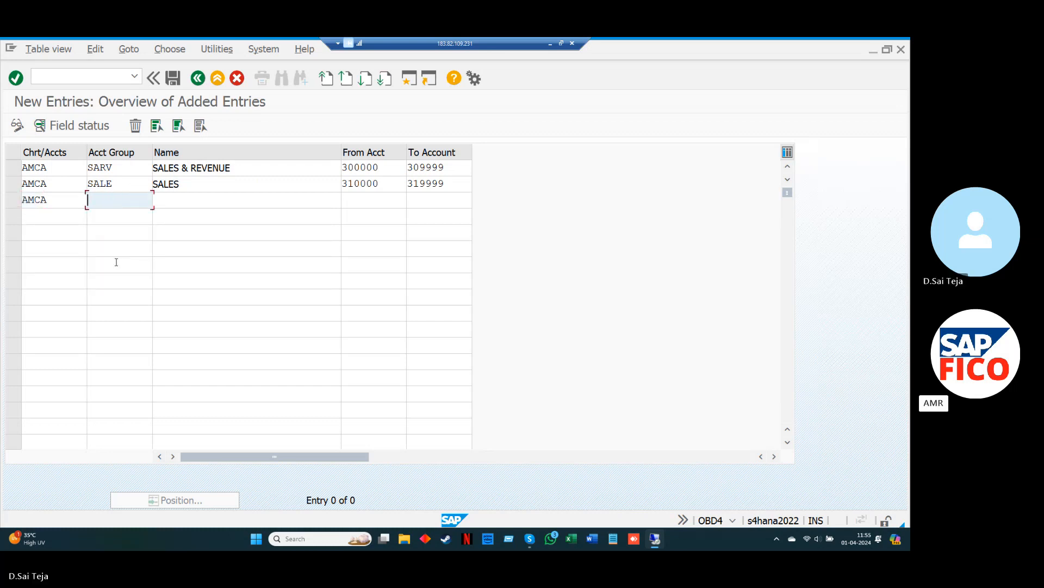
text(INCO)
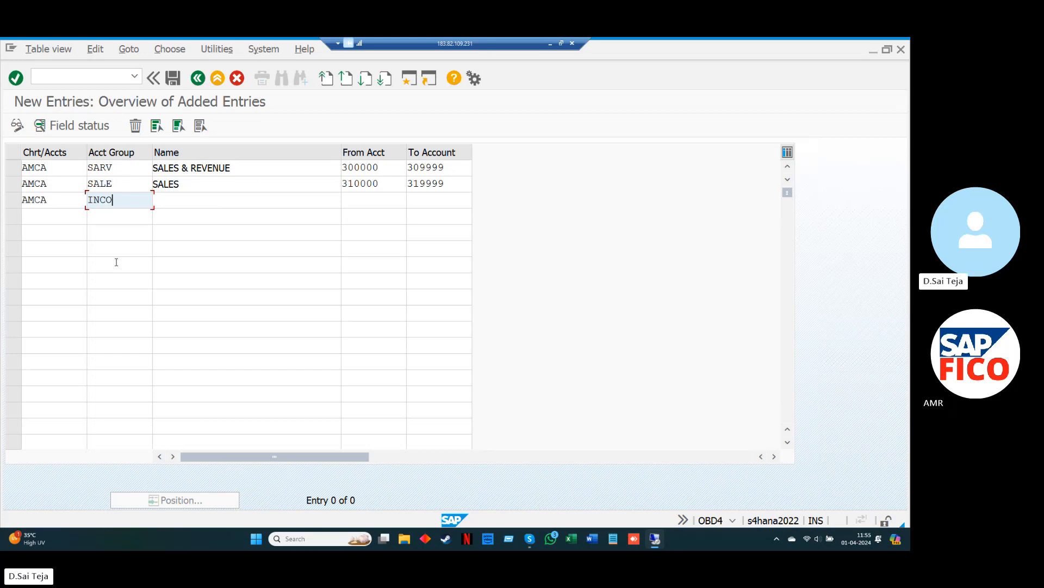
key(Tab)
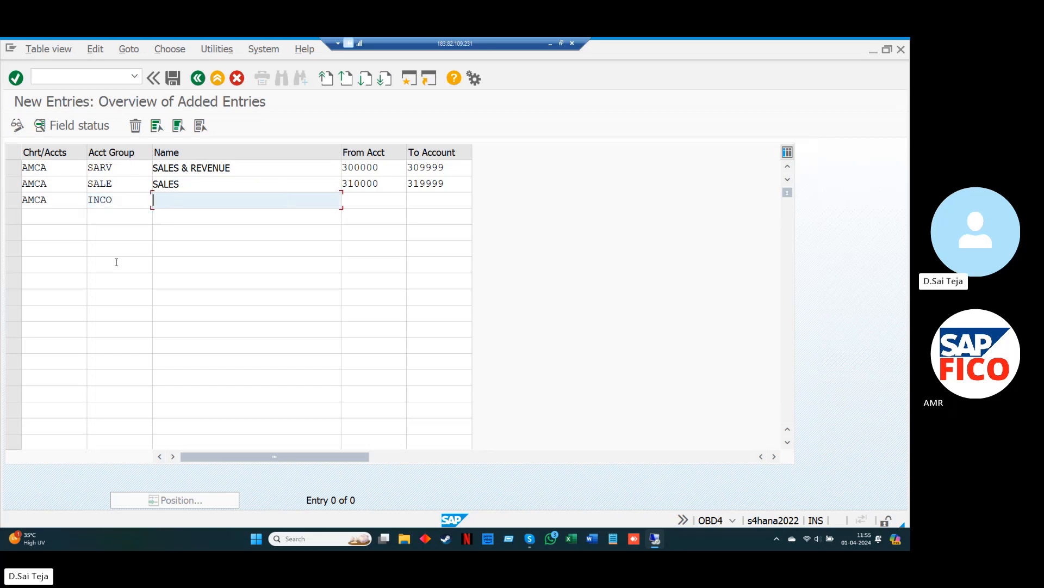
text(INCOME)
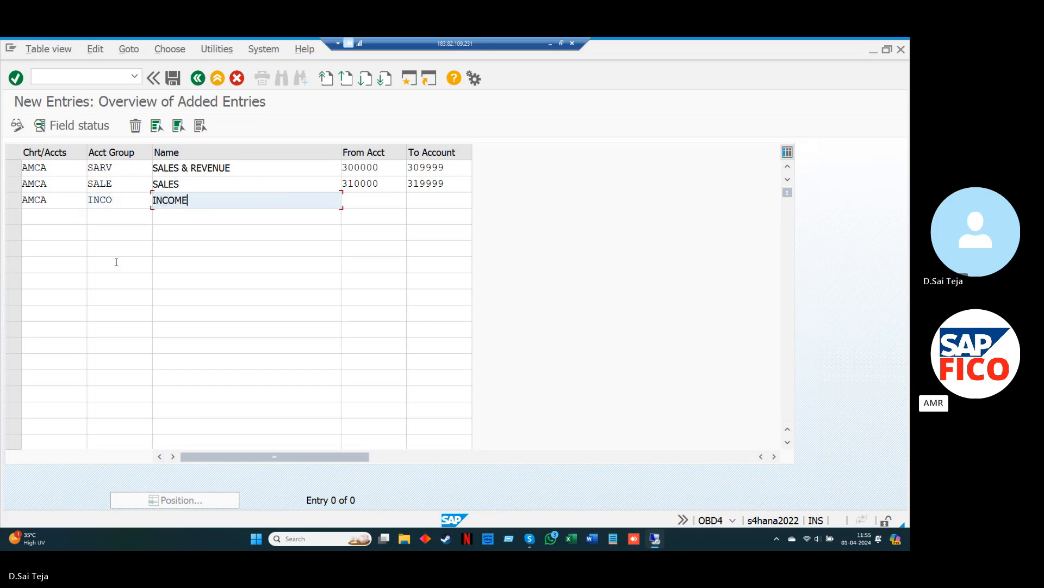
key(Tab)
- Set the account range of the INCOME group from 320000 to 329999
text(3)
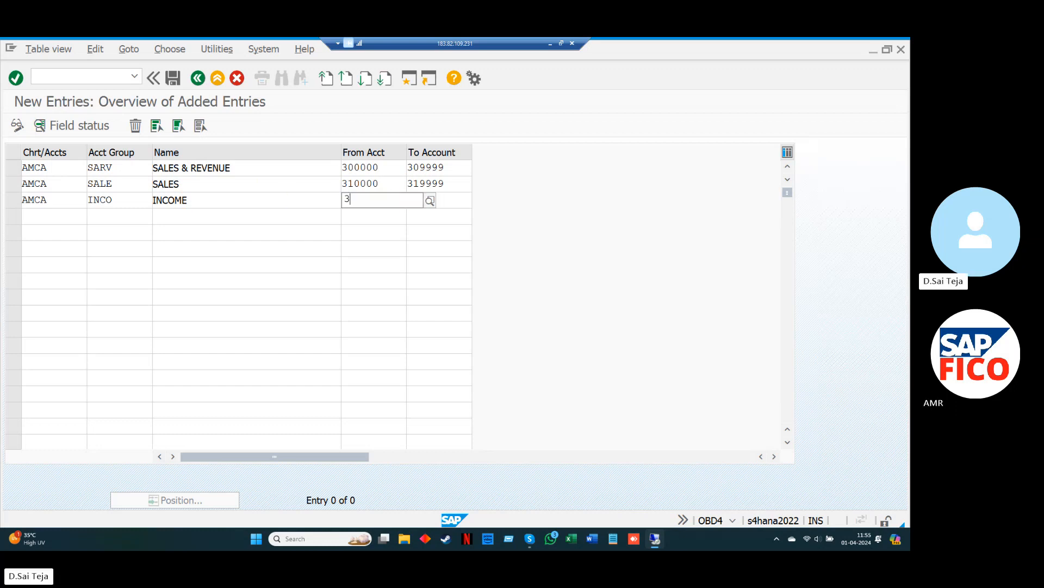
text(20000)
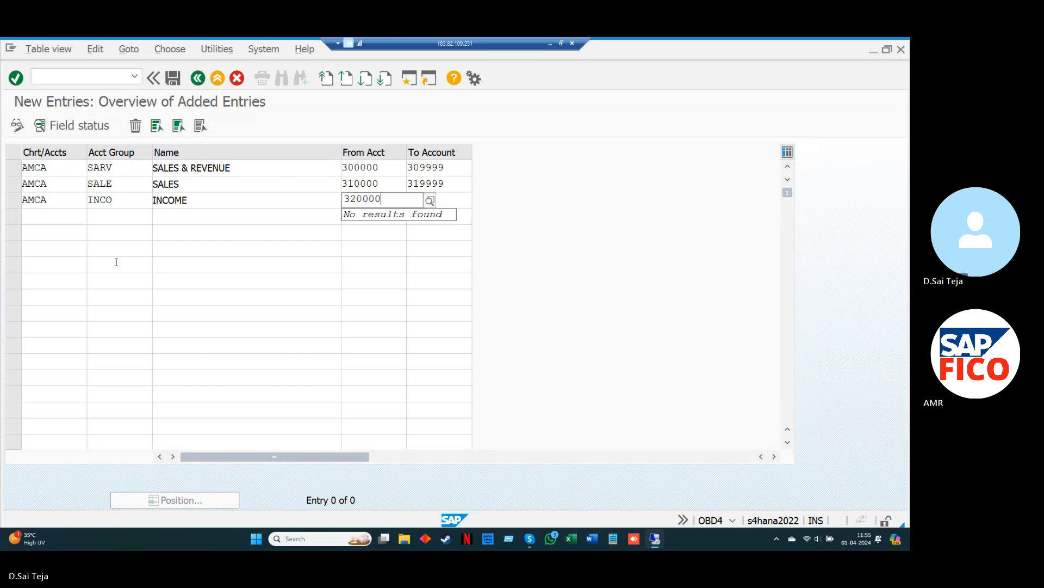
key(Tab)
text(329999)
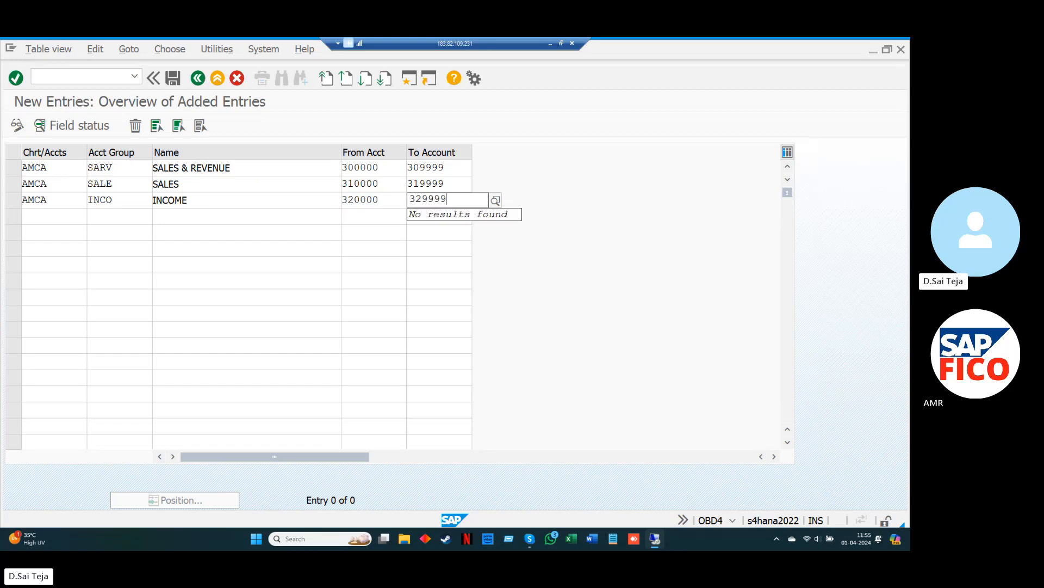
key(Tab)
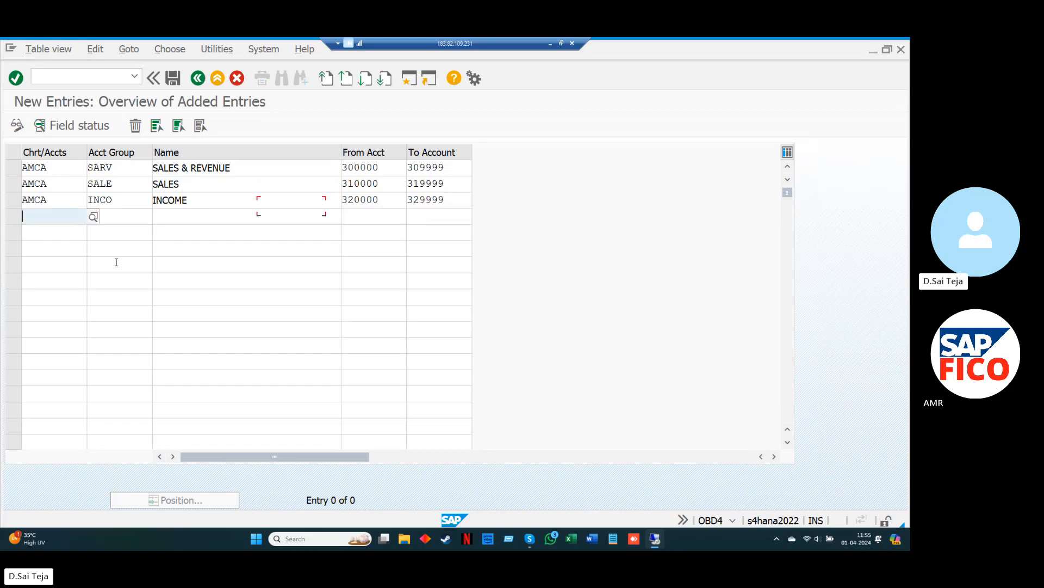
- Start a fourth entry for chart of accounts AMCA with account group RWCS
text(AM)
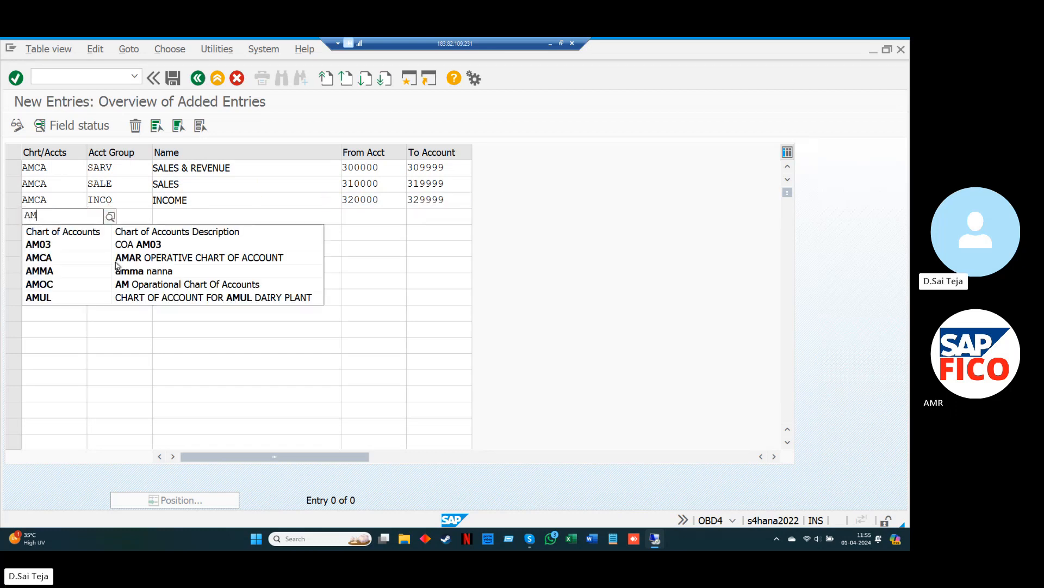
click(116, 261)
key(Tab)
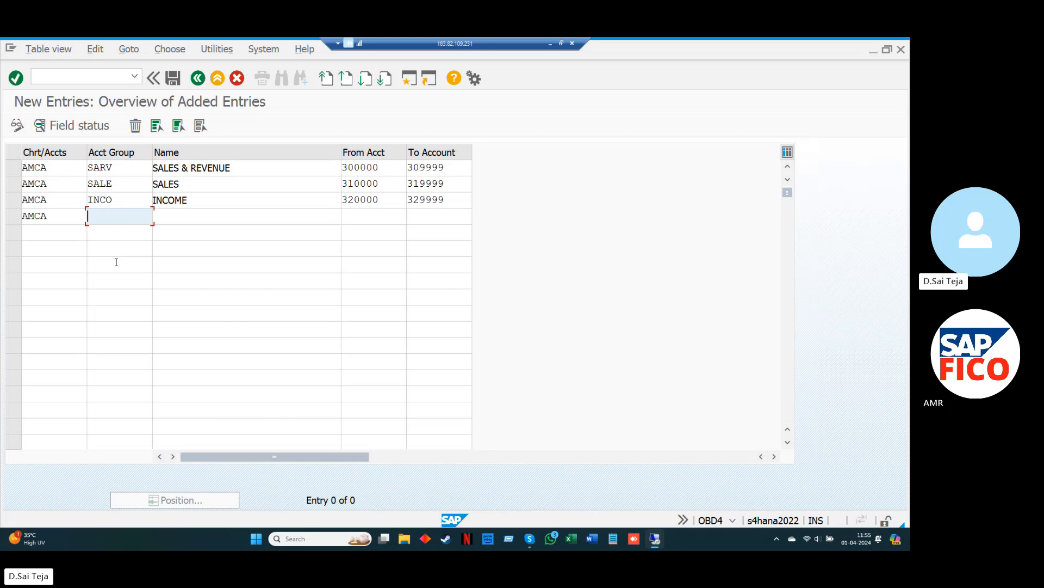
text(RW)
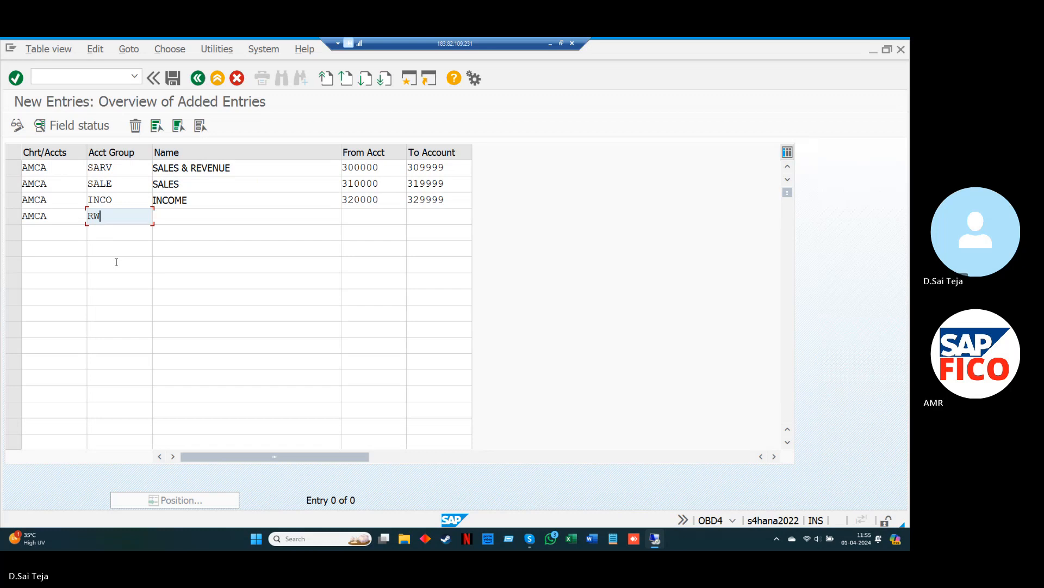
text(CS)
key(Tab)
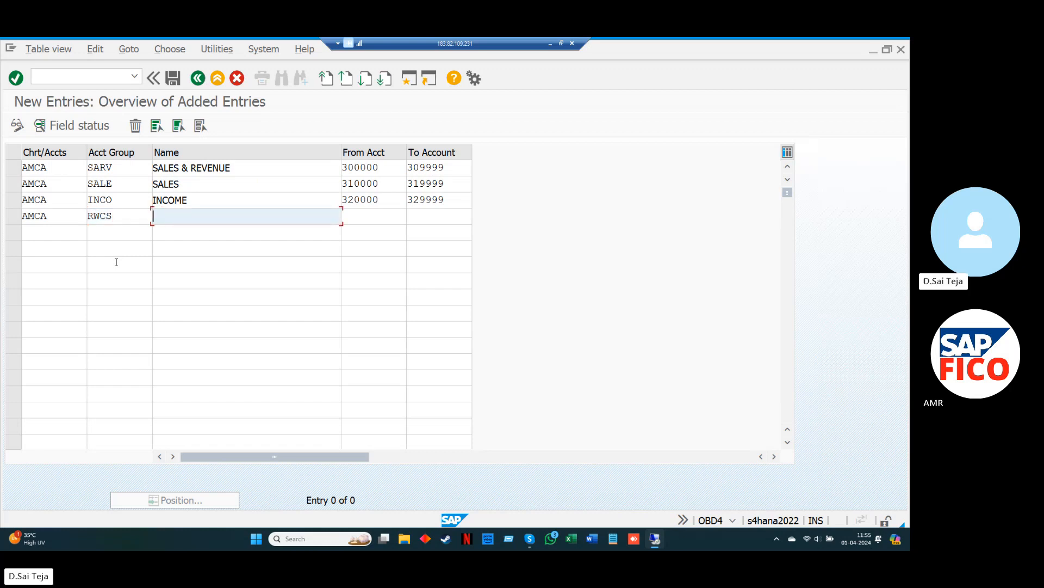
- Name the RWCS account group RAW MATERIAL CONSUMPTION
text(RA)
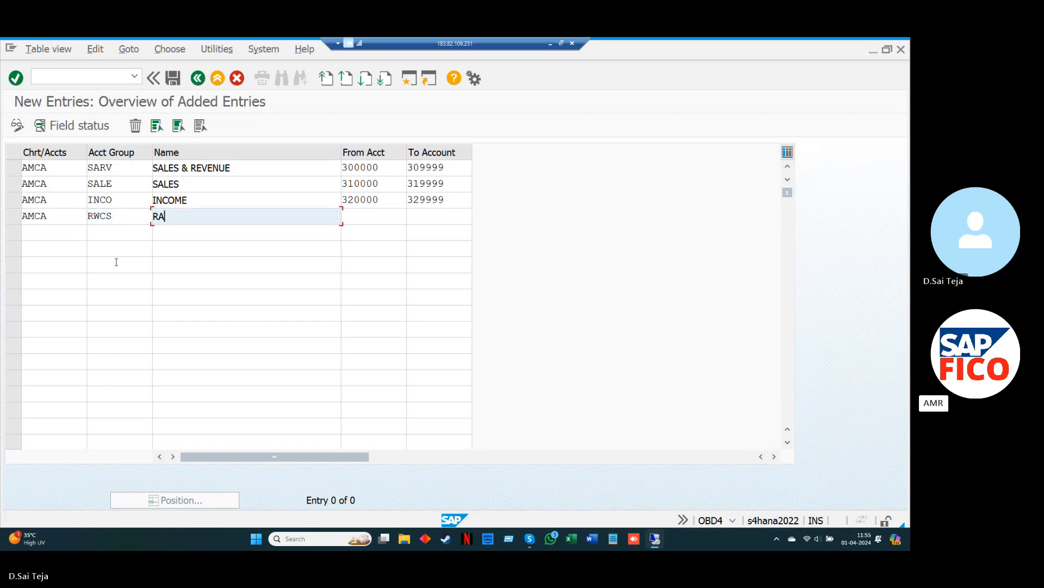
text(W MA)
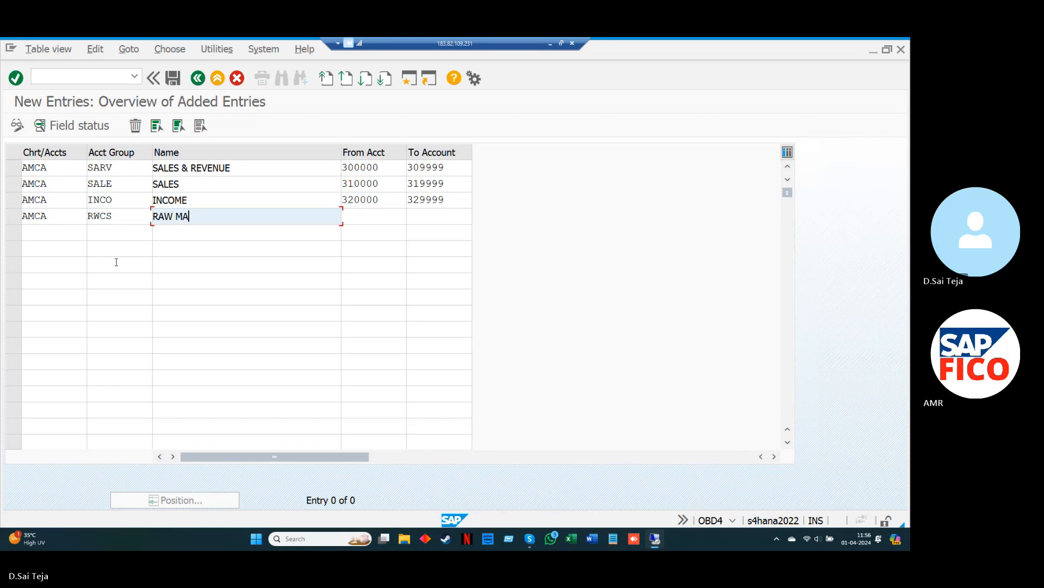
text(TERIAL )
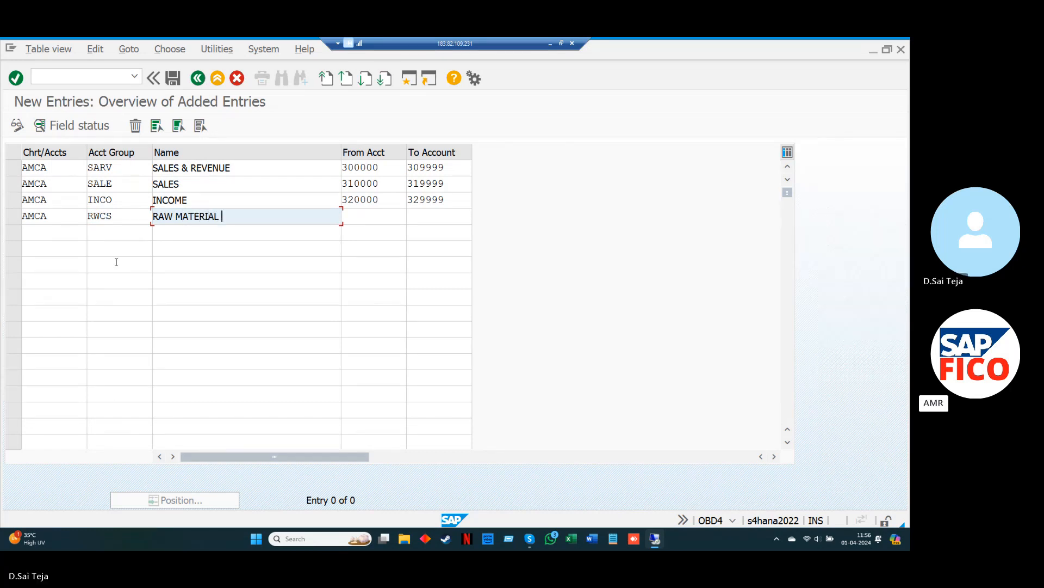
text(CONSUM)
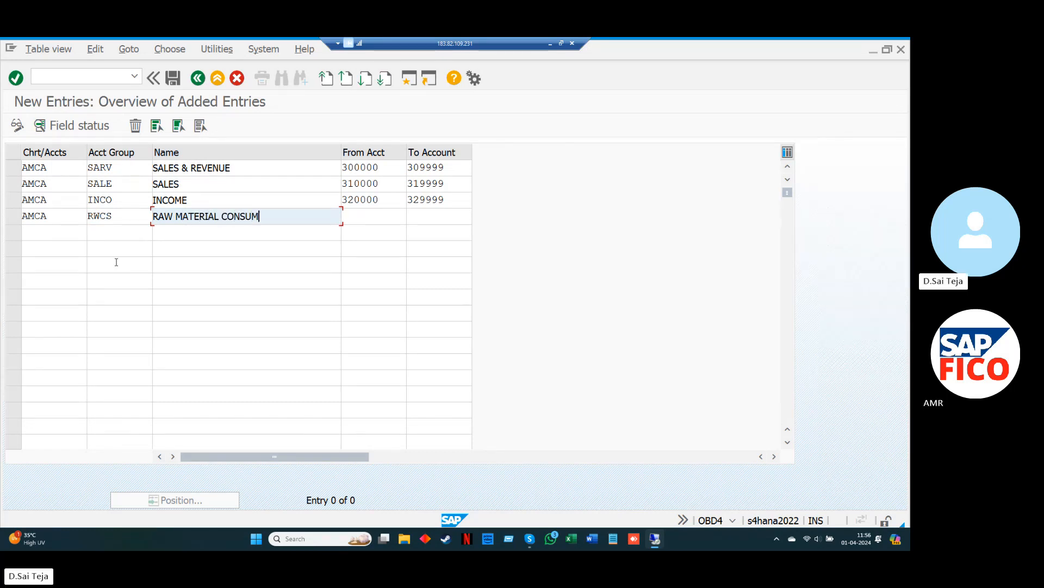
text(PTION)
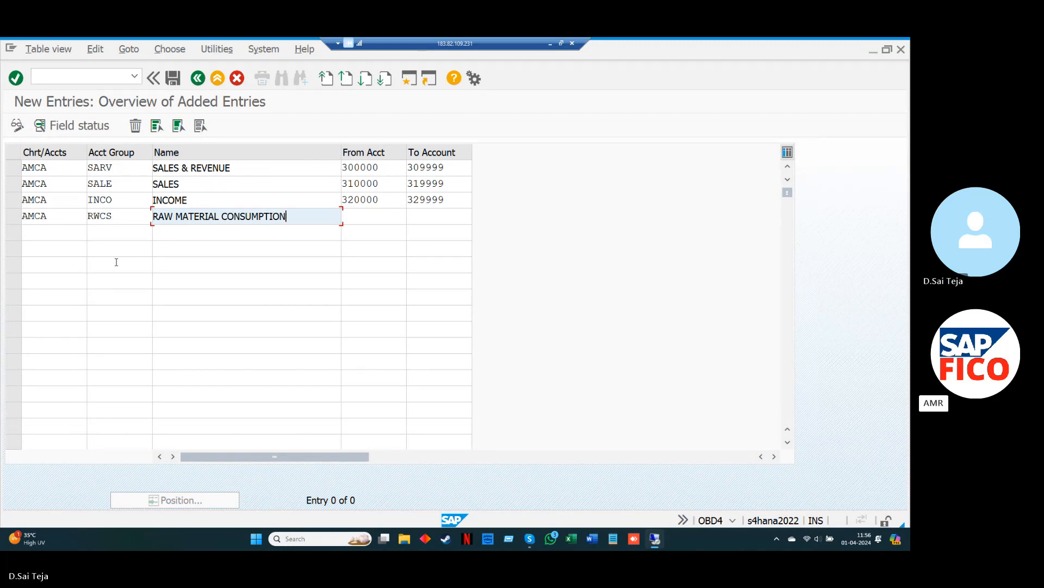
key(Tab)
- Set the account range of the RAW MATERIAL CONSUMPTION group from 400000 to 409999
text(4)
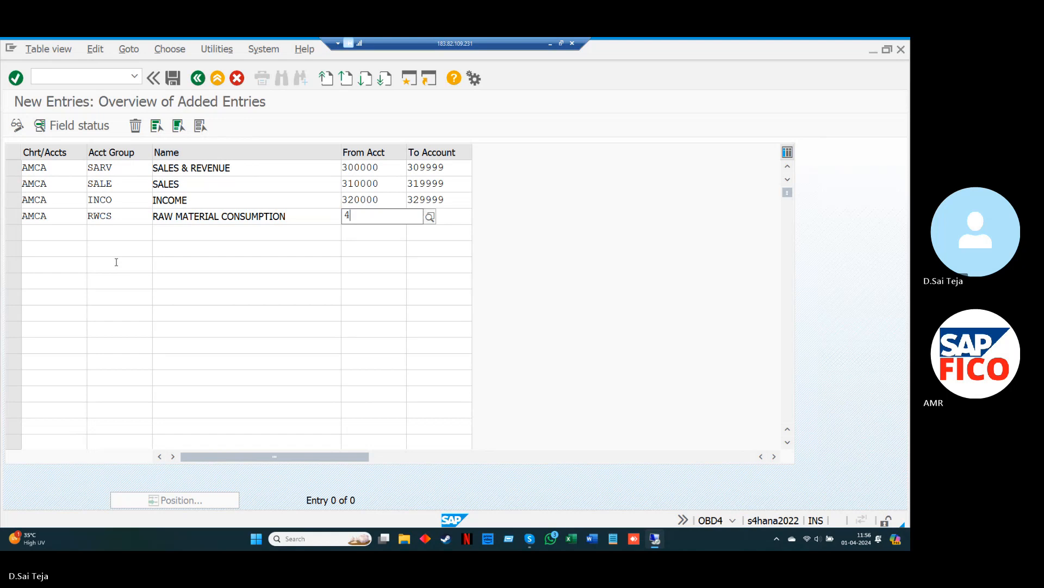
text(00000)
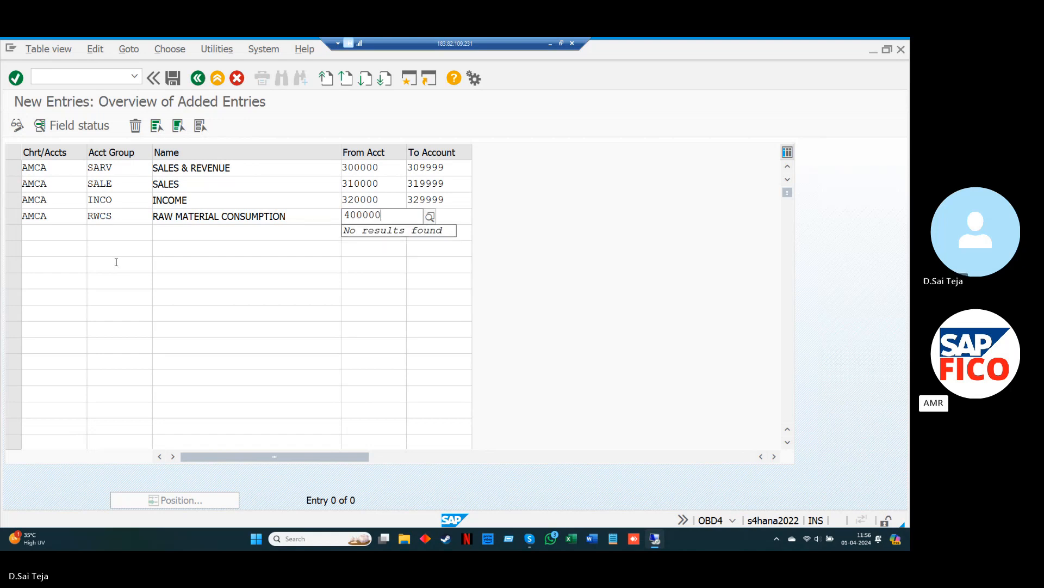
key(Tab)
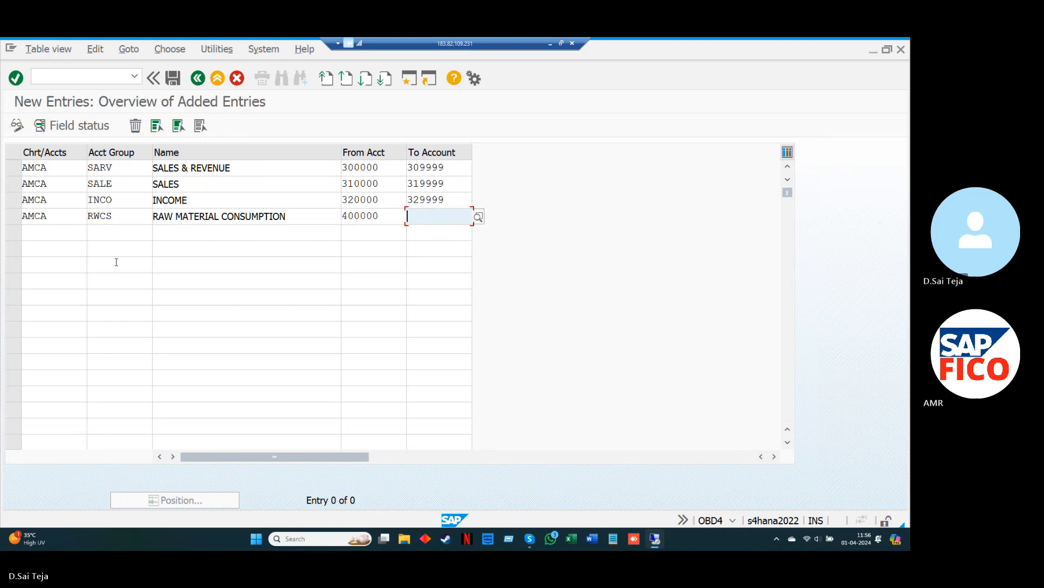
text(40)
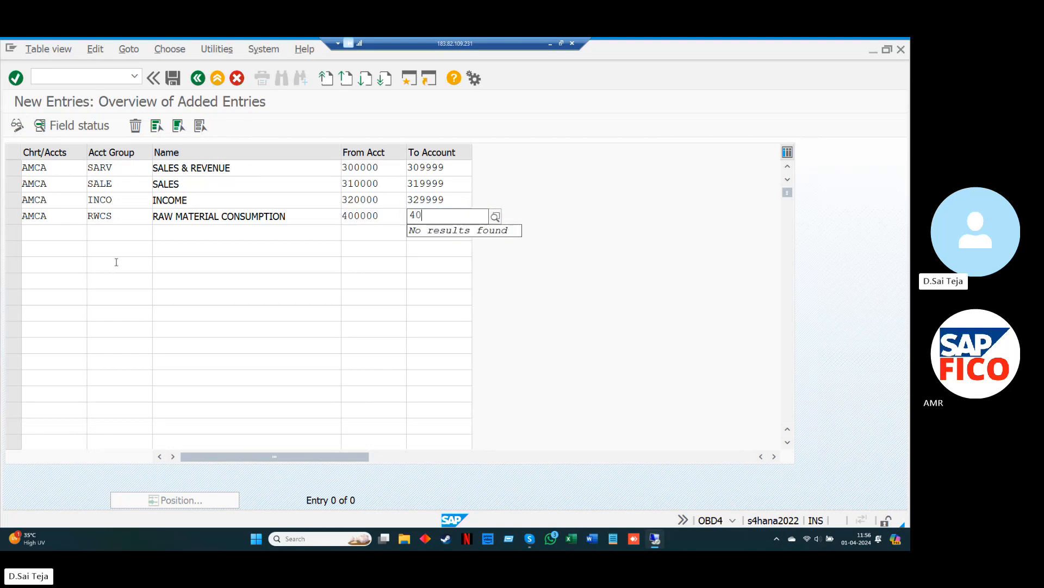
text(9999)
key(Tab)
- Begin a fifth new entry with chart of accounts AMCA
text(AM)
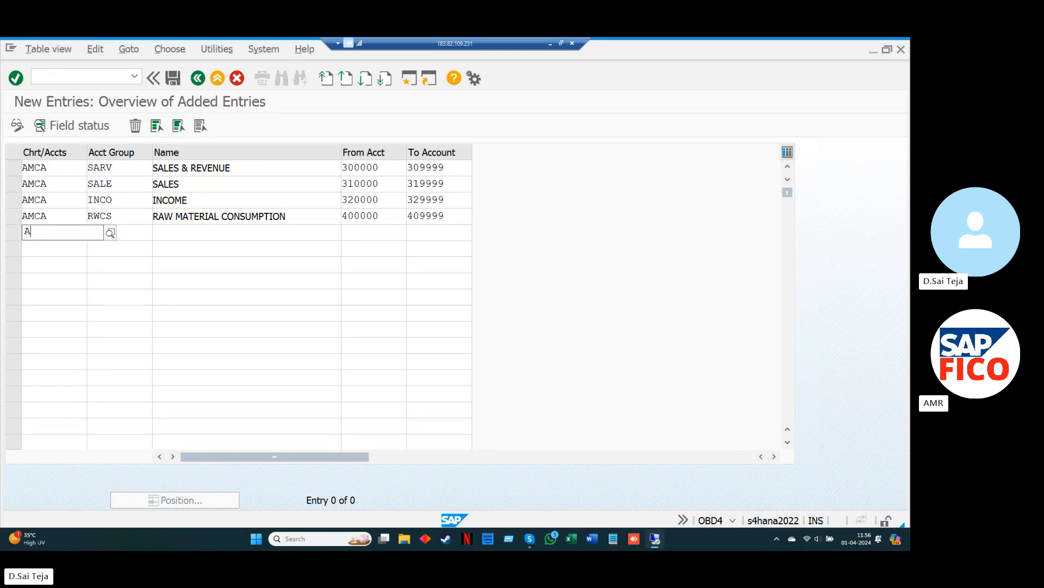
key(Down)
key(Down)
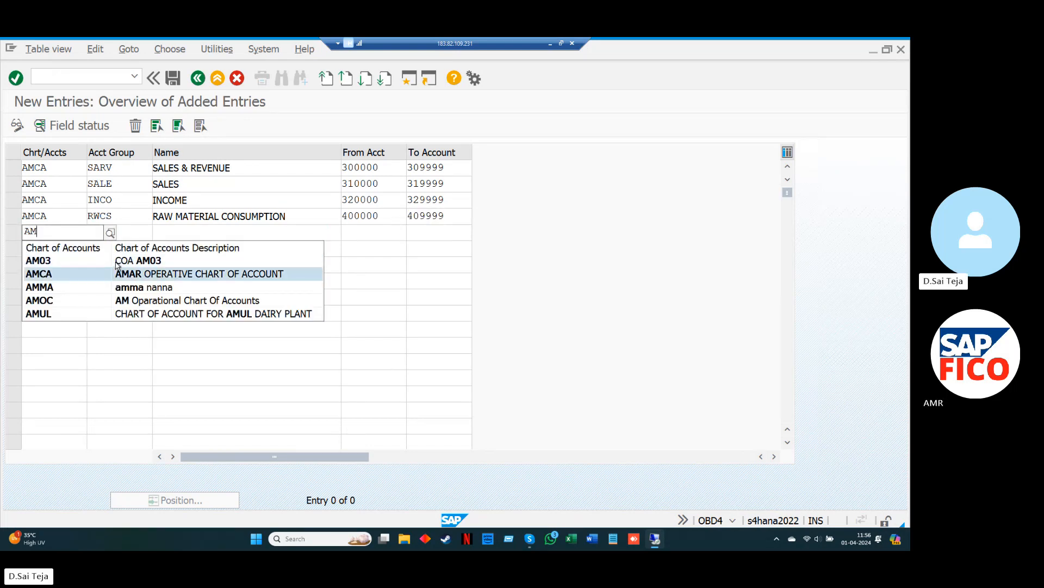
key(Tab)
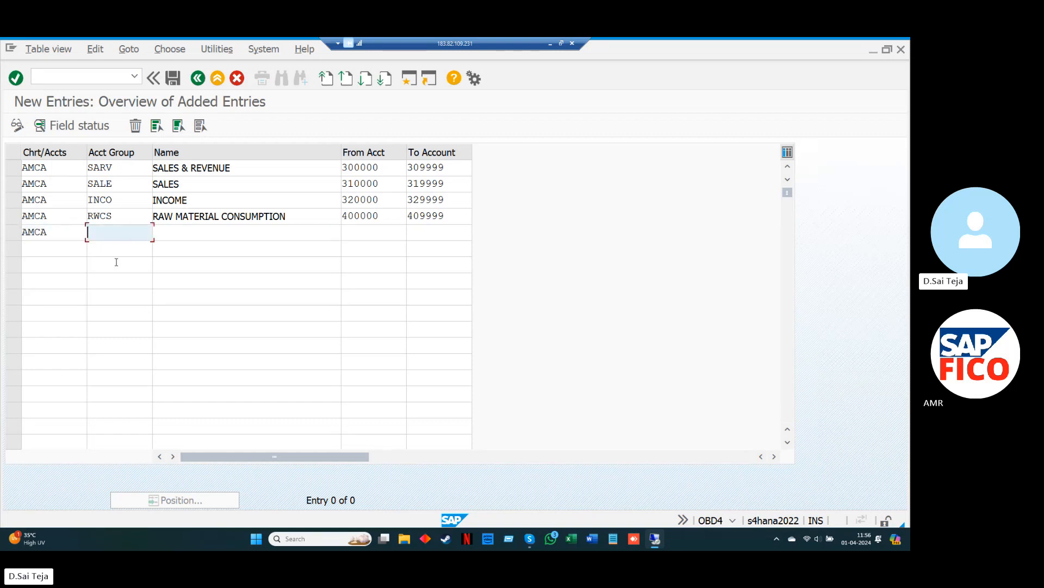
- Assign account group PSEX to the fifth entry and name it PERSONNEL EXPENSES
text(PSEX)
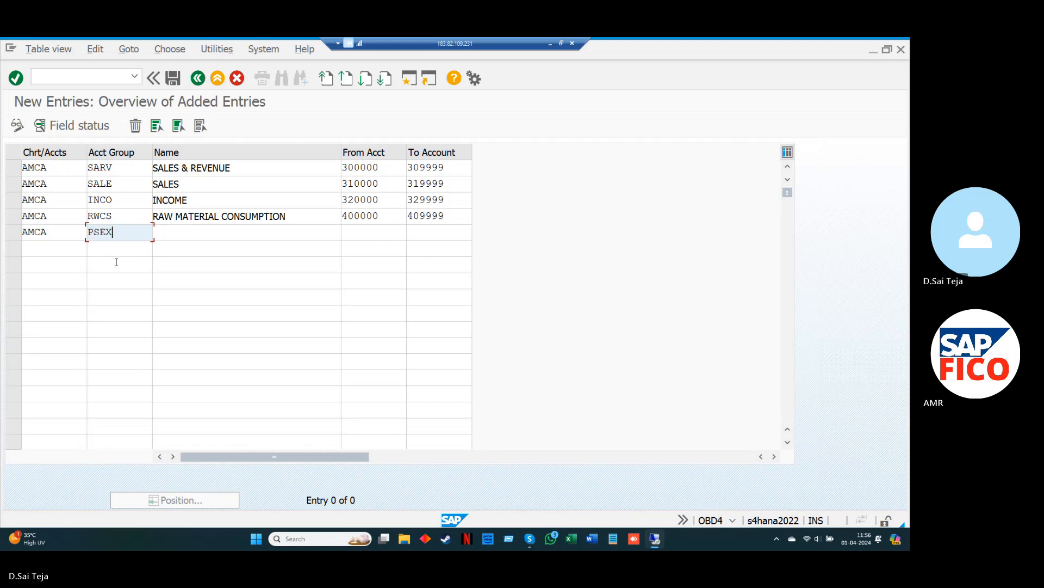
key(Tab)
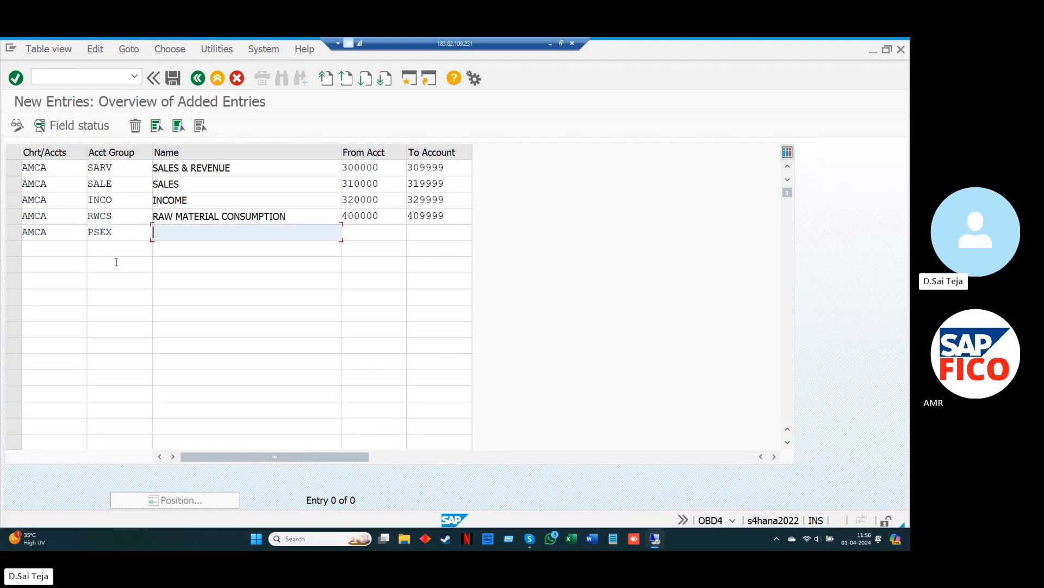
text(PERSONNEL EXPENSES)
key(Tab)
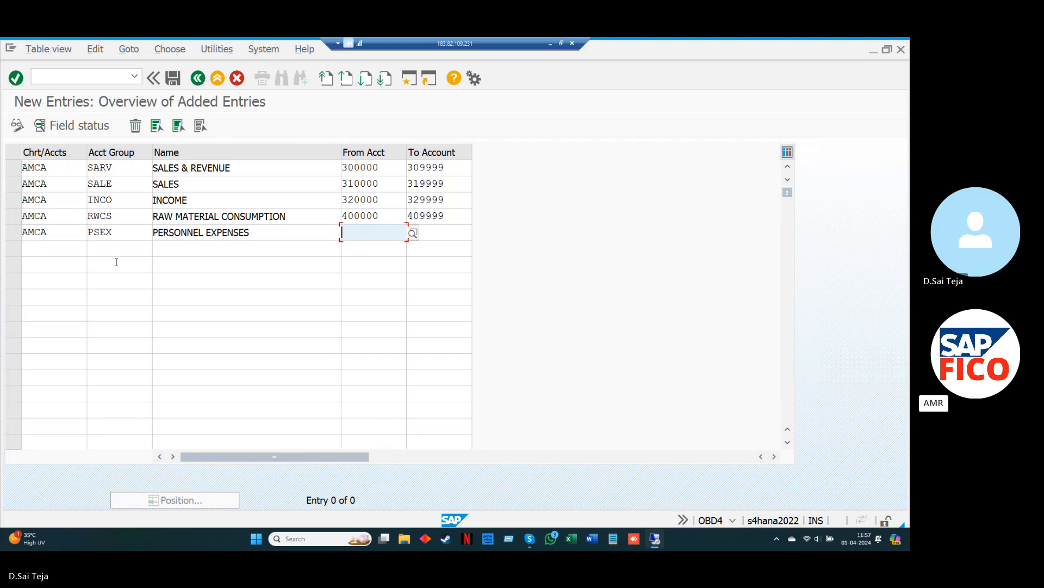
- Set the account range of the PERSONNEL EXPENSES group from 410000 to 419999
text(410000)
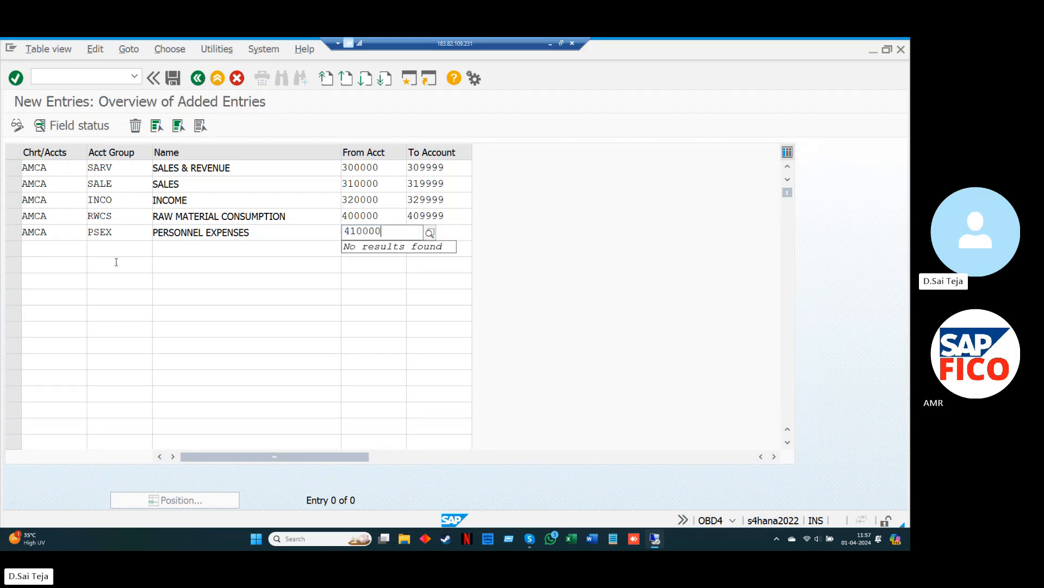
key(Tab)
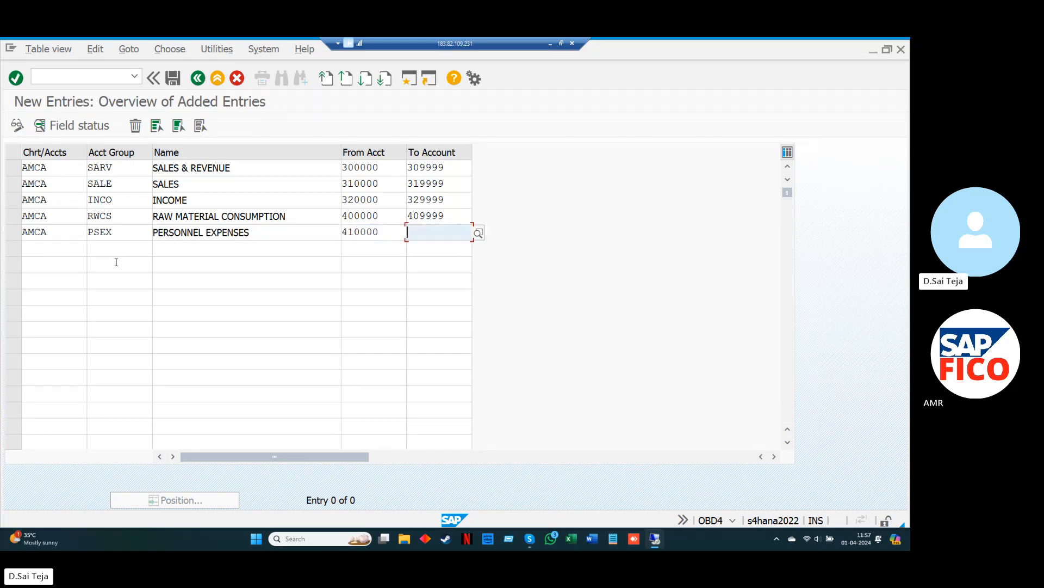
text(41)
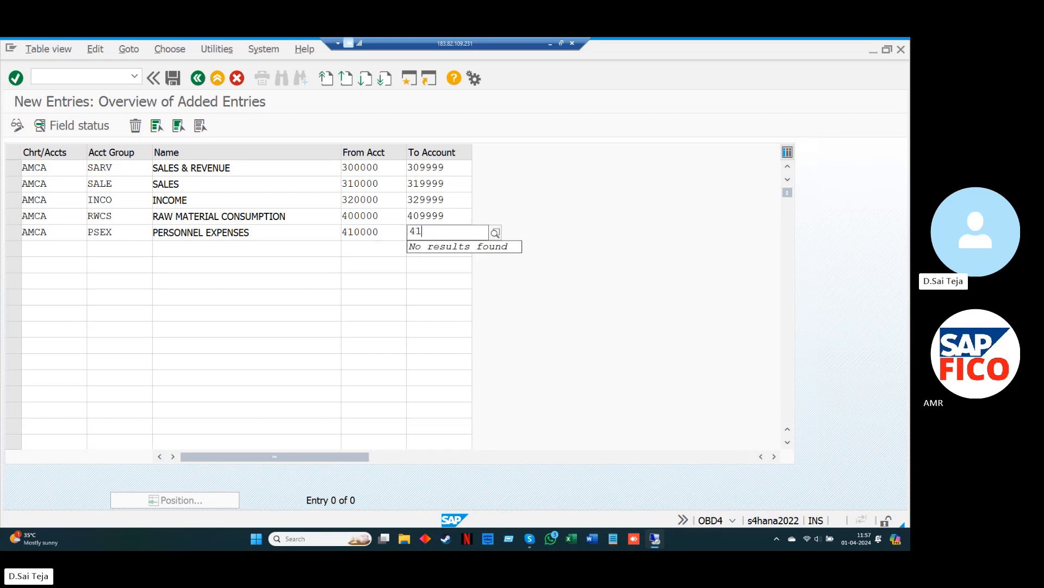
text(9999)
key(Tab)
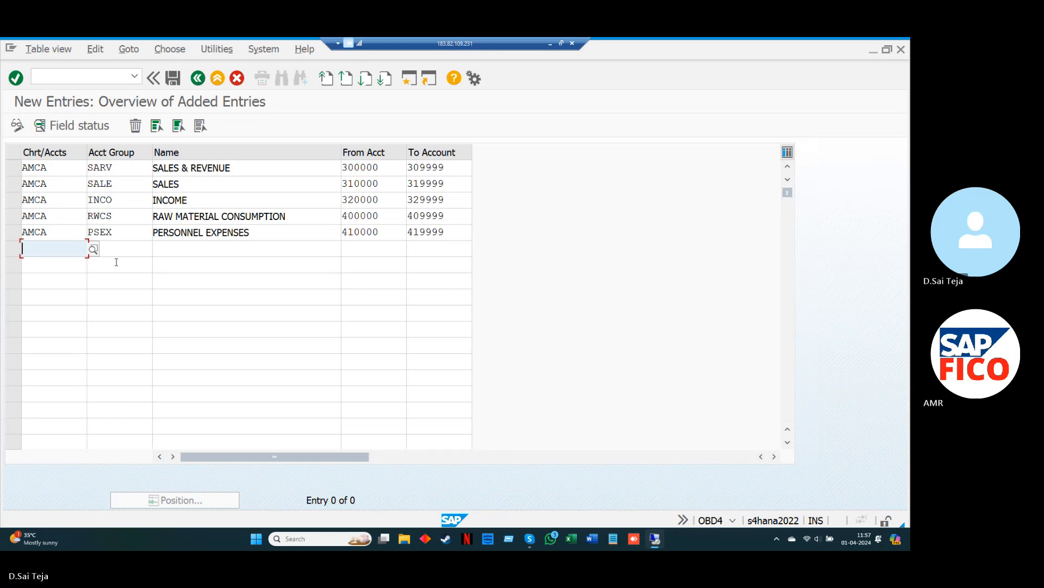
- Start a sixth entry for chart of accounts AMCA with account group SADE
text(AM)
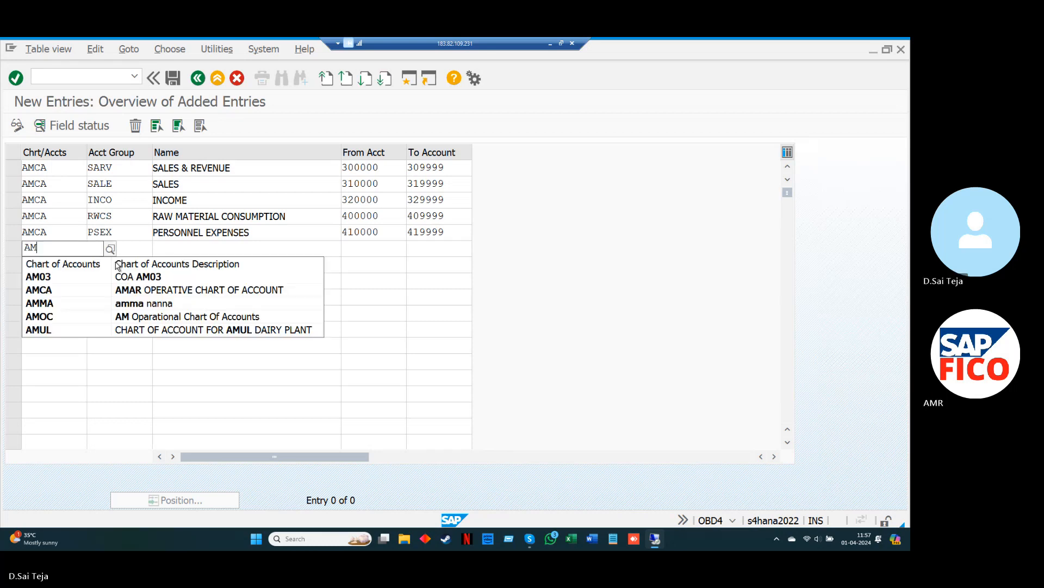
key(Down)
key(Down)
key(Return)
key(Tab)
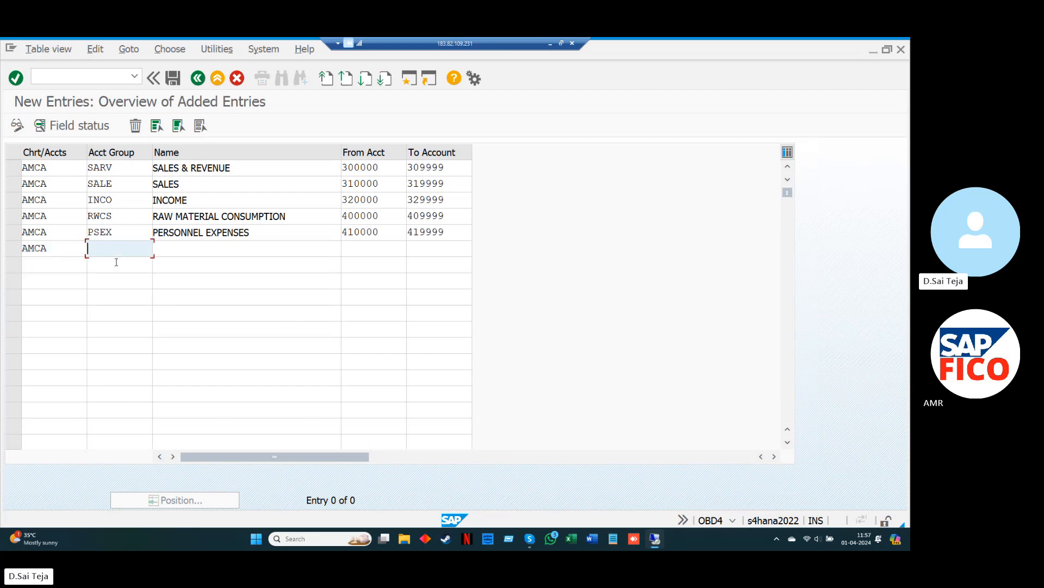
text(SA)
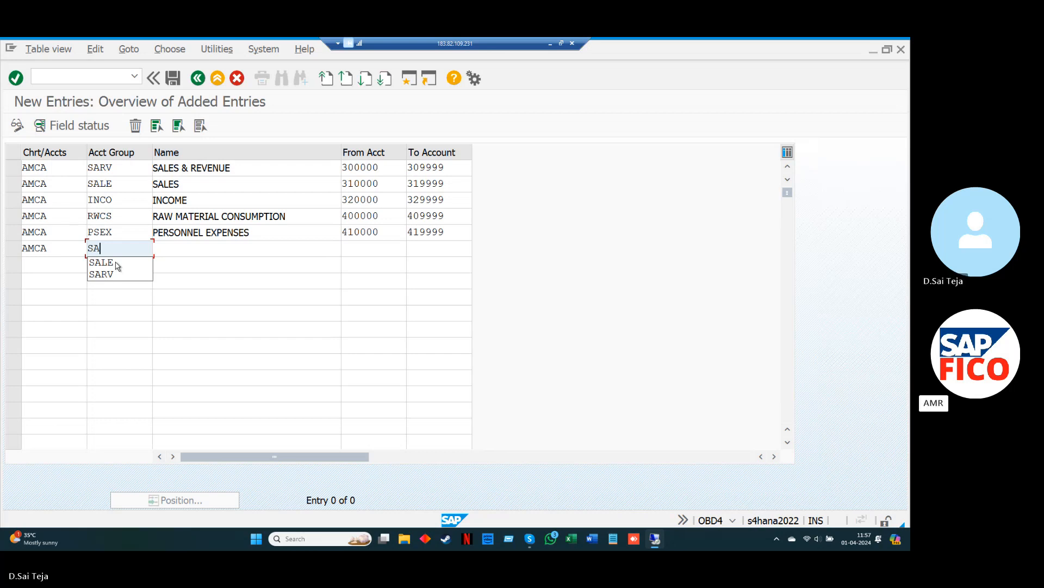
text(D)
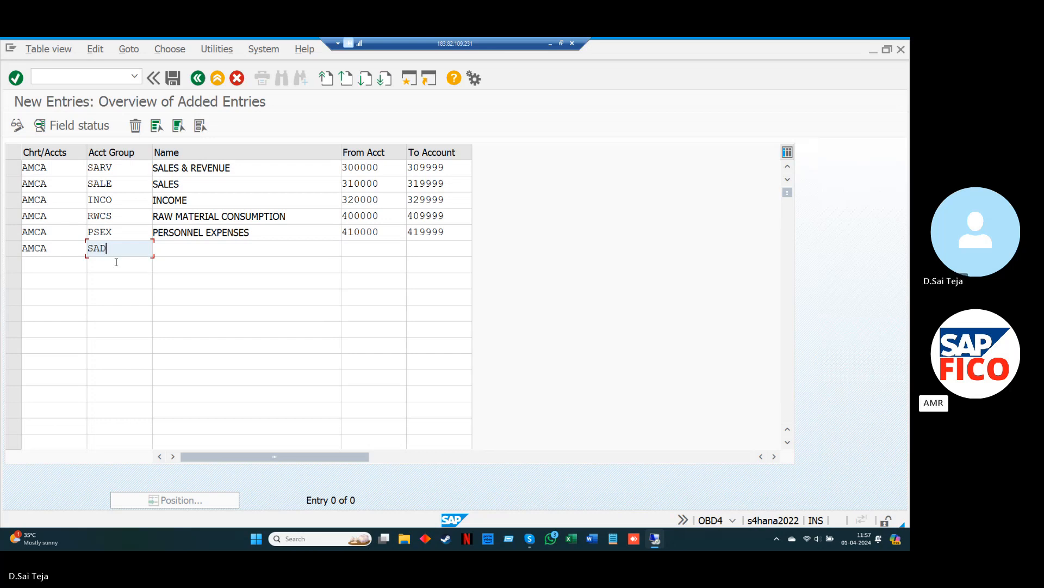
text(E)
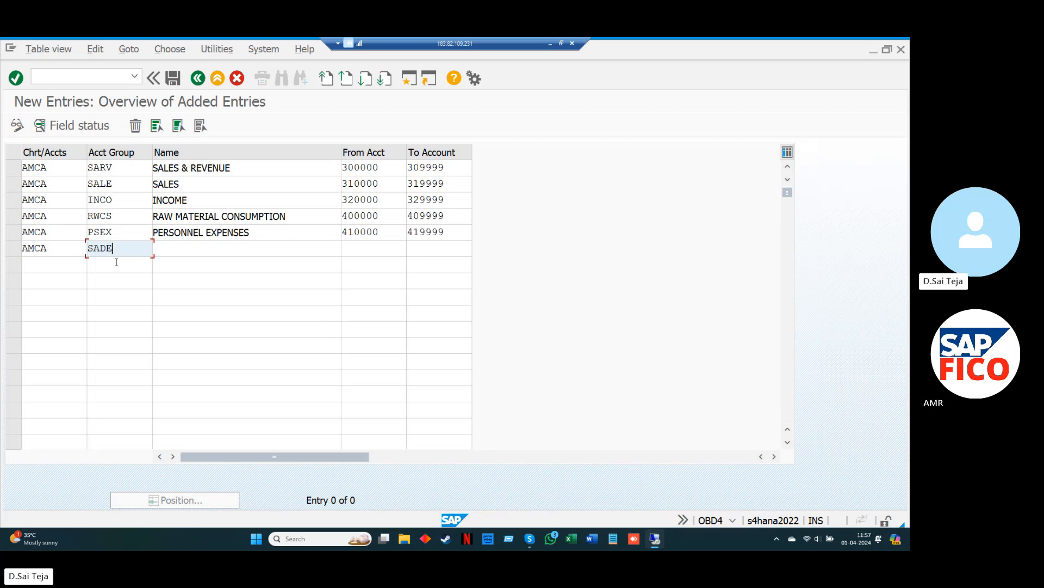
key(Tab)
- Name the SADE account group SALES & DISTRIBUTION EXPENSES
text(SA)
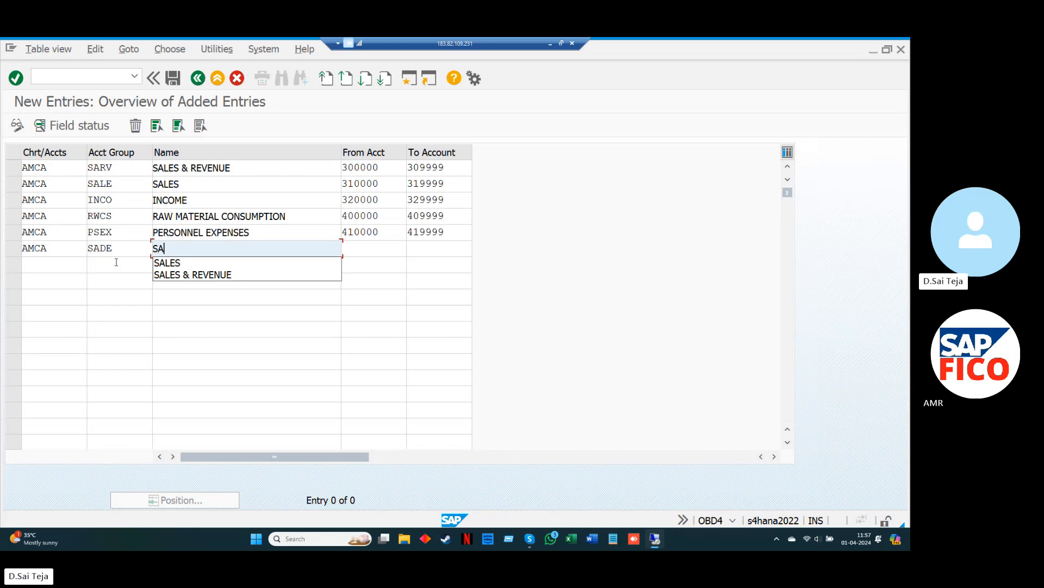
text(LES &)
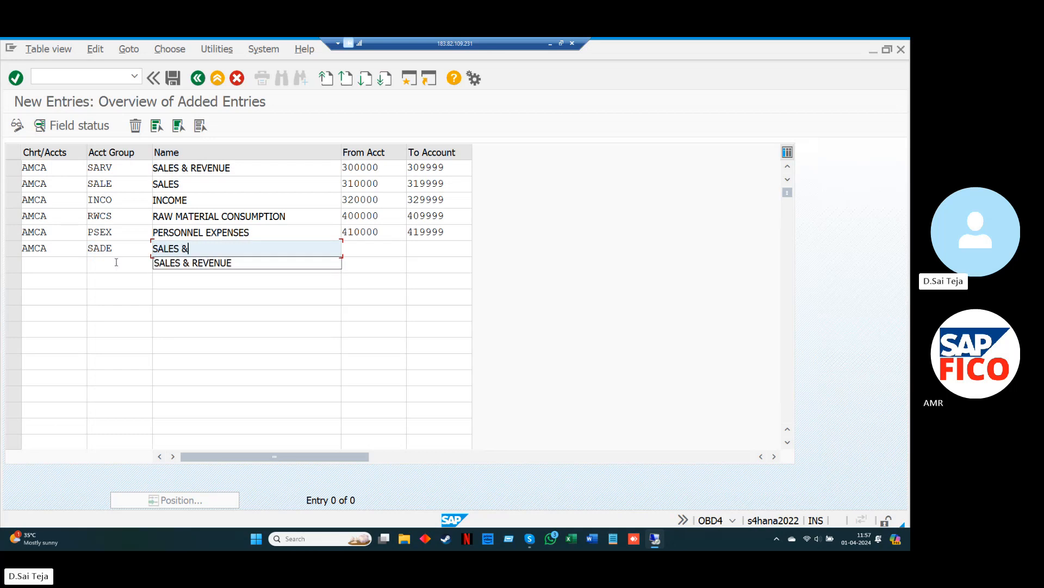
text( D)
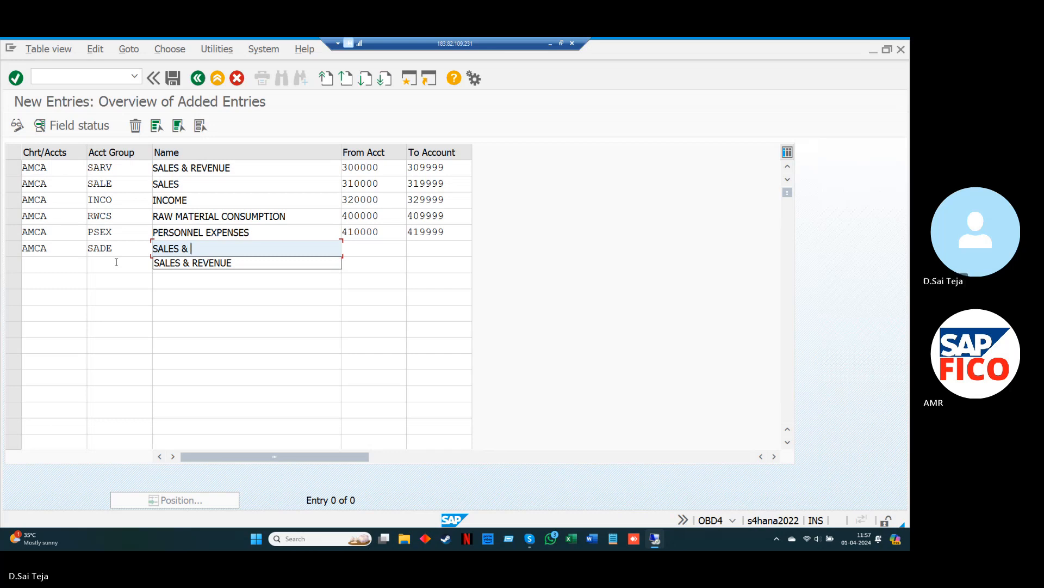
text(IST)
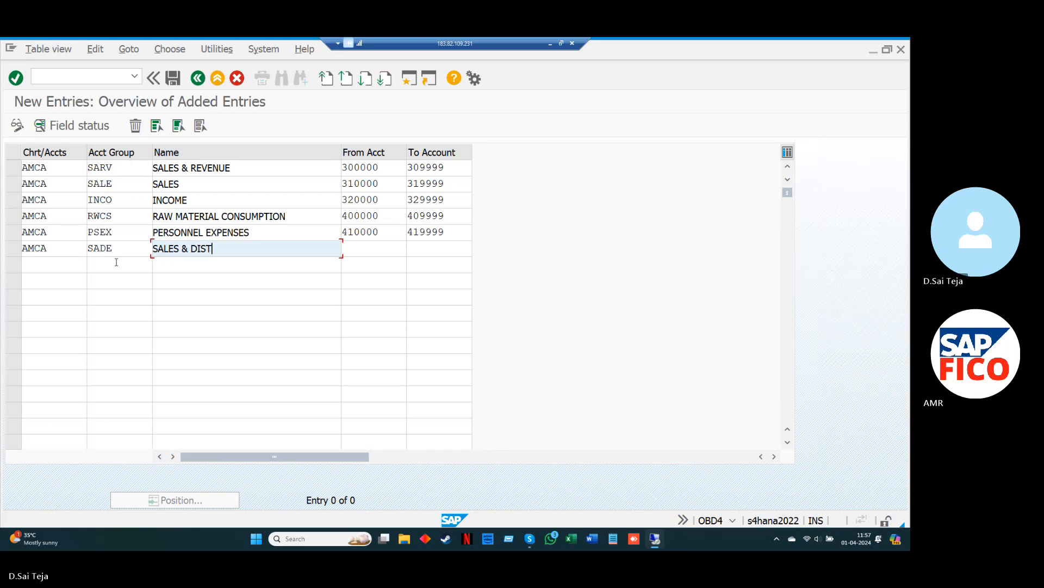
text(RIBUTION EXP)
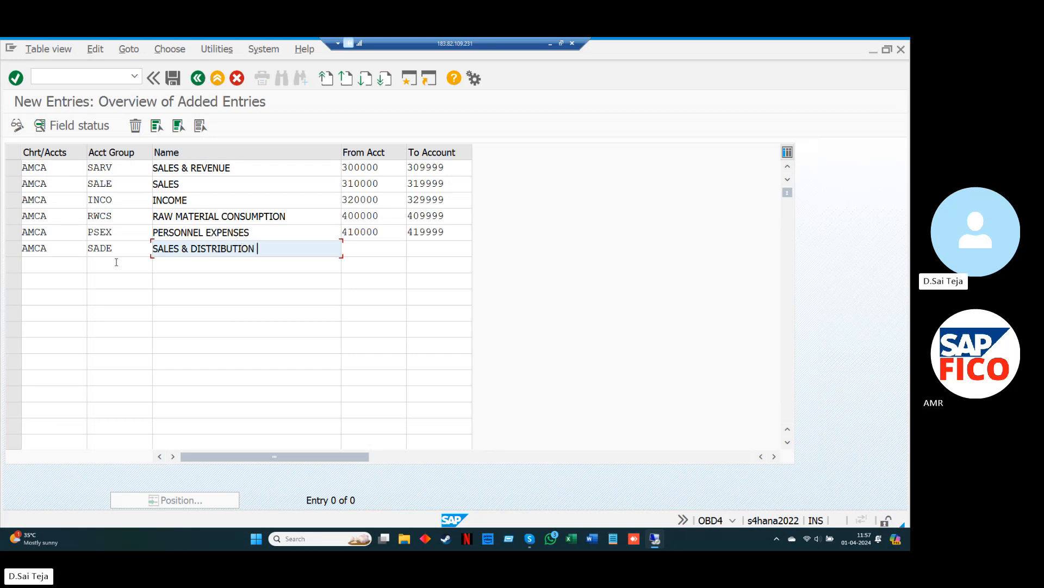
text(ENSES)
key(Tab)
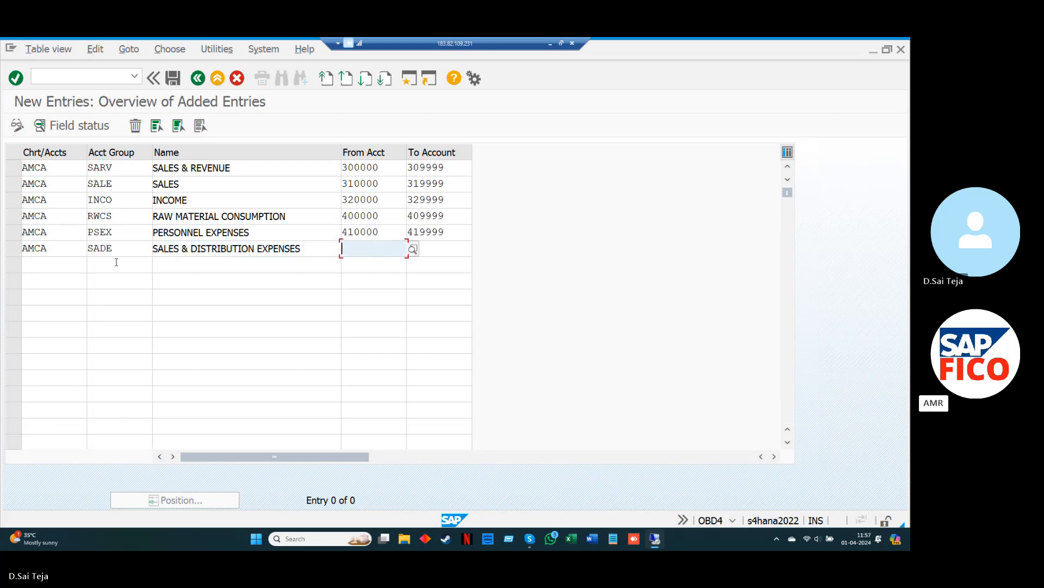
- Set the account range of the SALES & DISTRIBUTION EXPENSES group from 420000 to 429999
text(42)
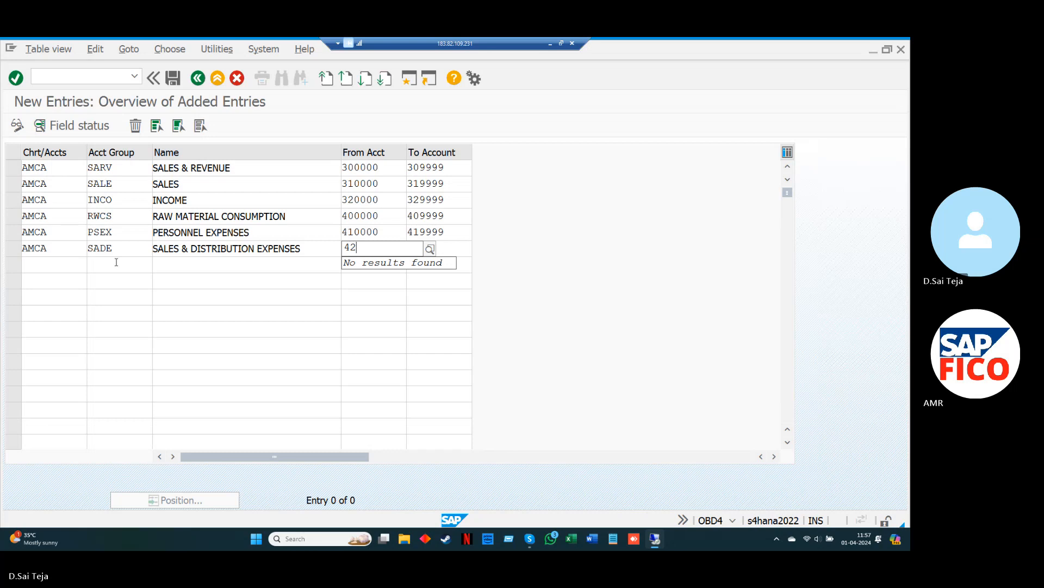
text(0000)
key(Tab)
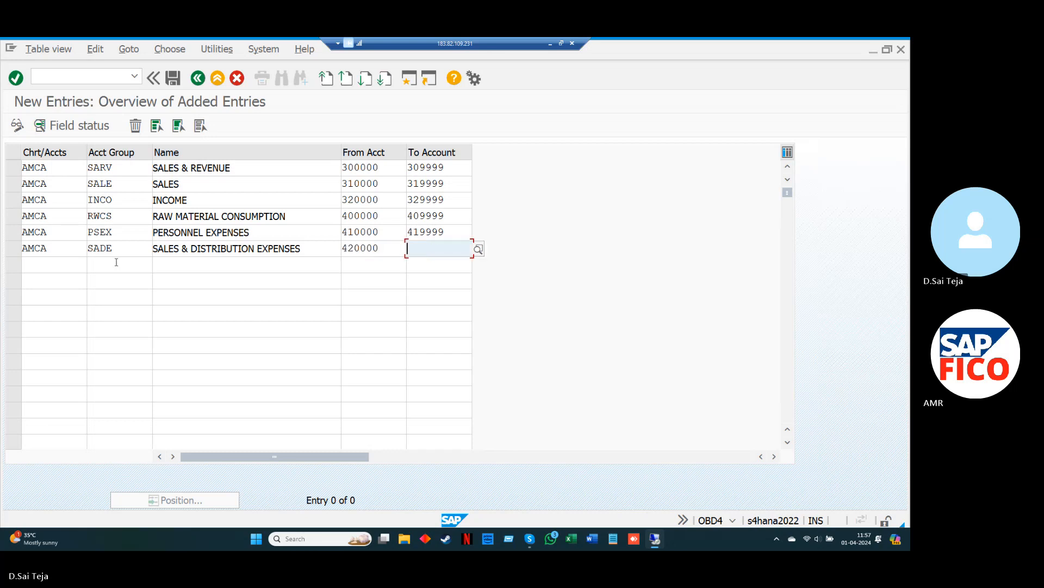
text(42999)
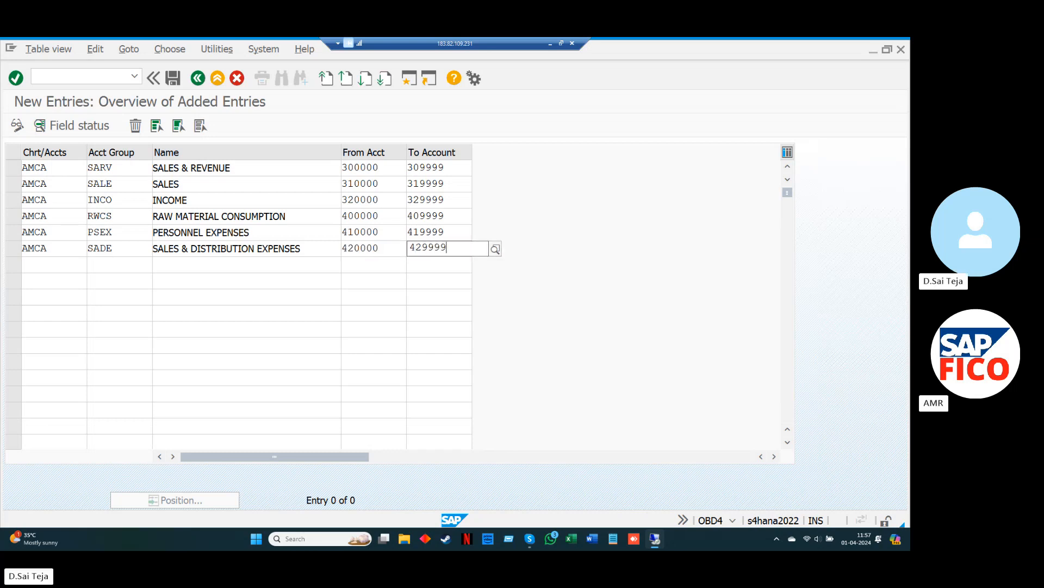
text(9)
key(Tab)
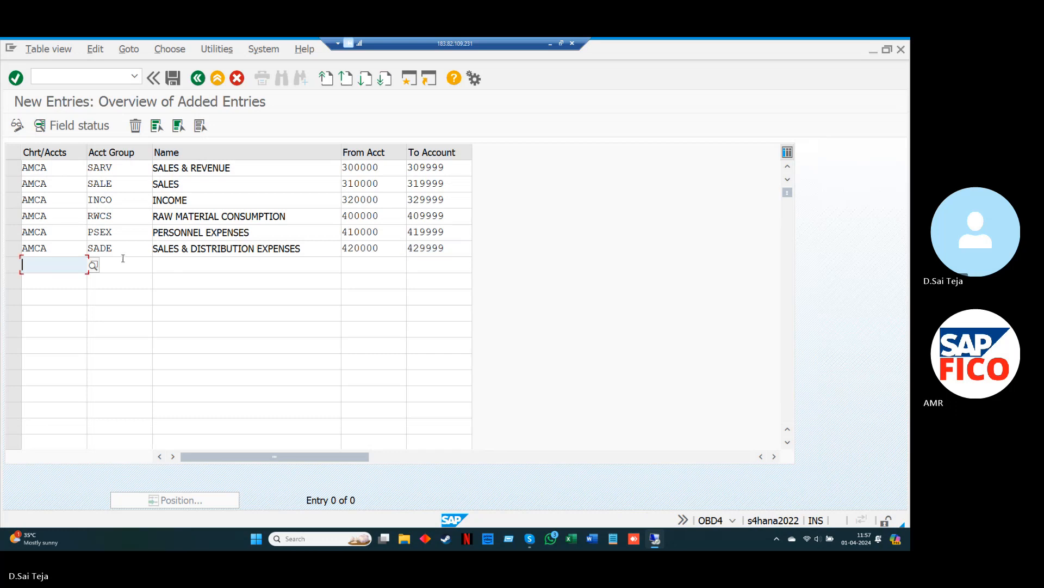
- Change the account range of the SALES & DISTRIBUTION EXPENSES group to run from 430000 to 439999
click(355, 248)
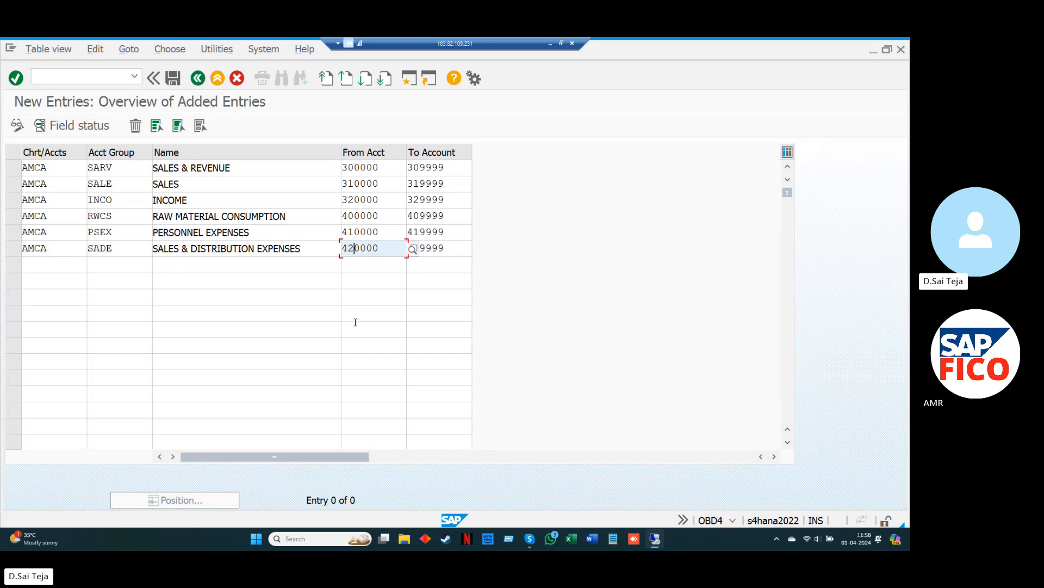
key(End)
key(BackSpace)
key(BackSpace)
key(BackSpace)
key(BackSpace)
key(BackSpace)
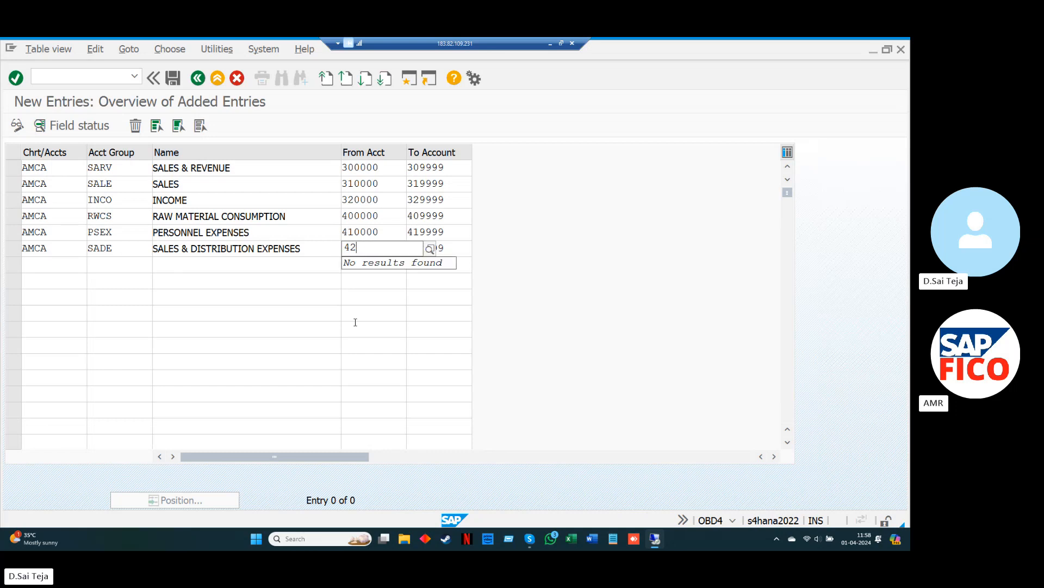
text(30000)
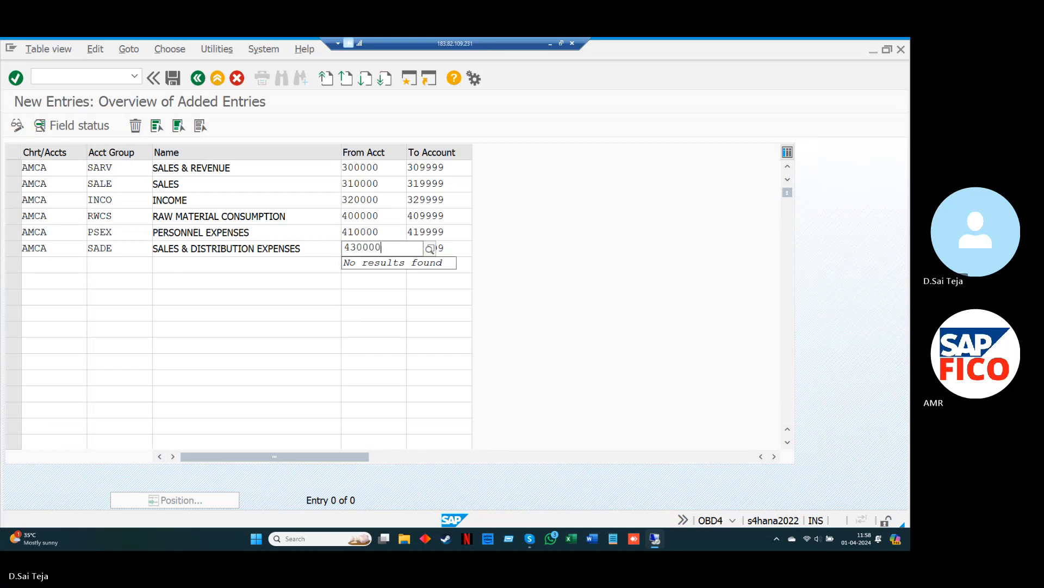
key(Tab)
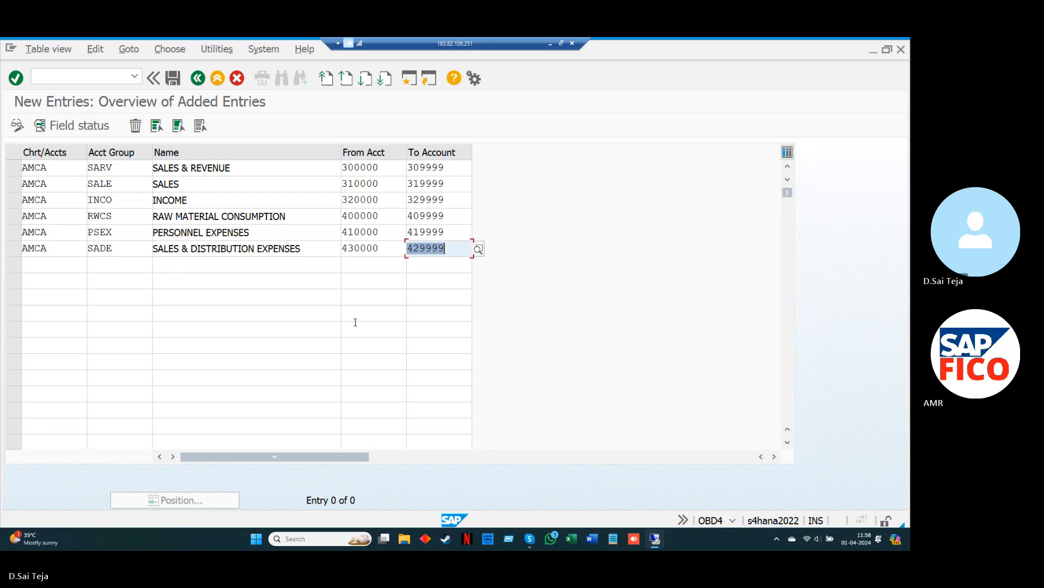
key(BackSpace)
text(43999)
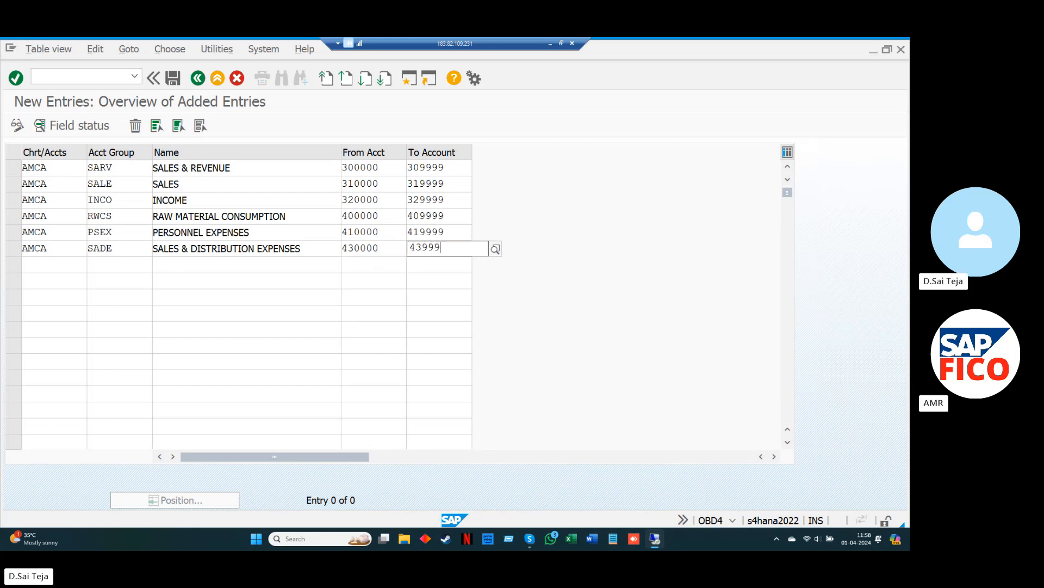
text(9)
key(Tab)
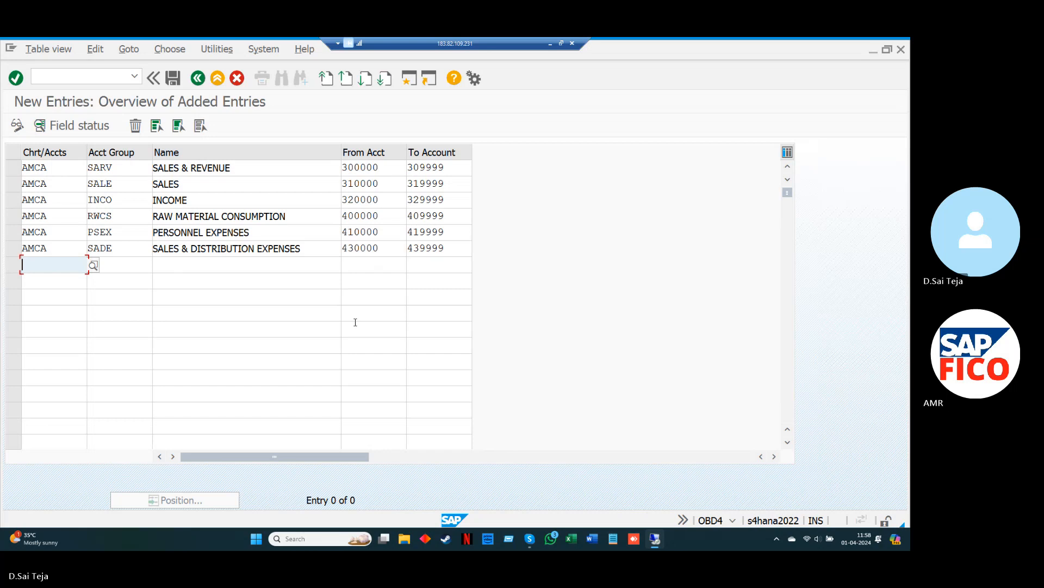
- Start a seventh entry for chart of accounts AMCA with account group INDE
text(AM)
key(Down)
key(Down)
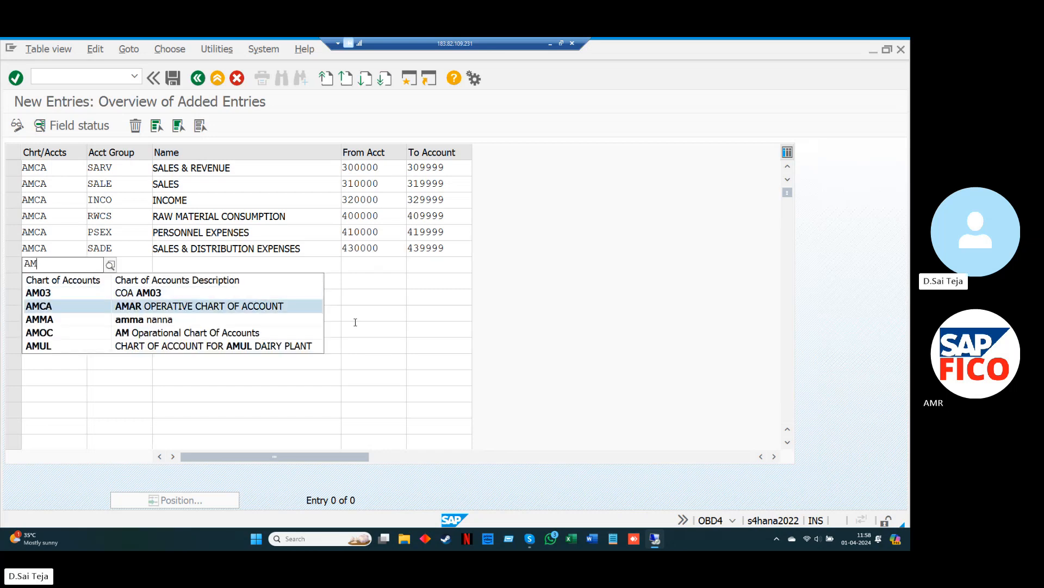
key(Return)
key(Tab)
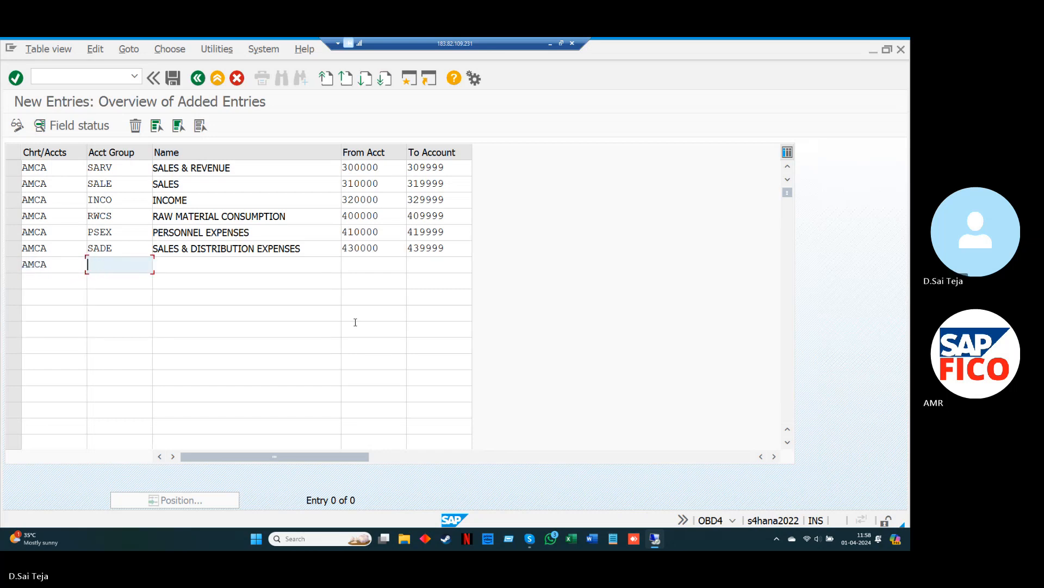
text(IN)
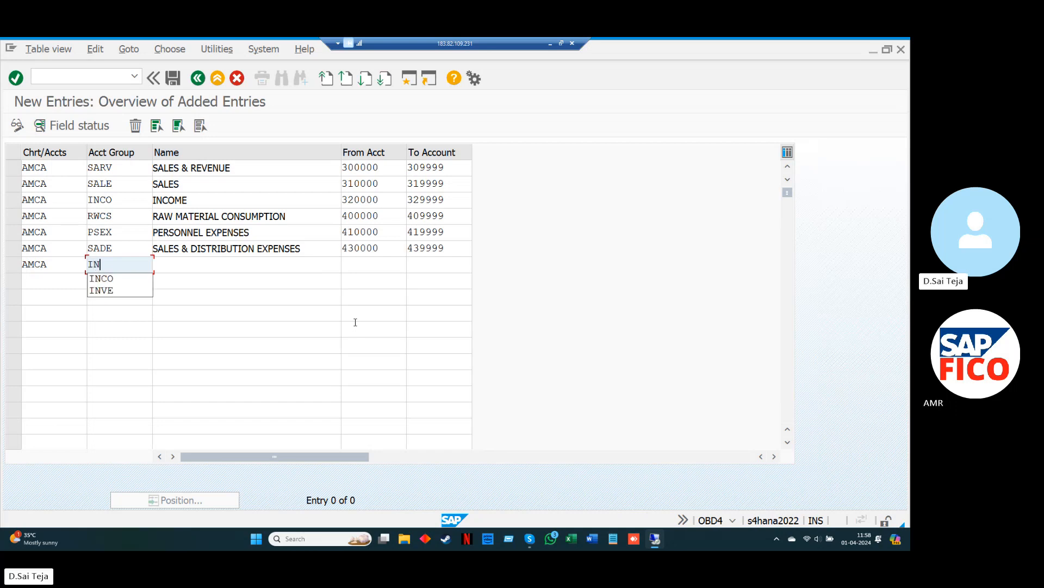
text(D)
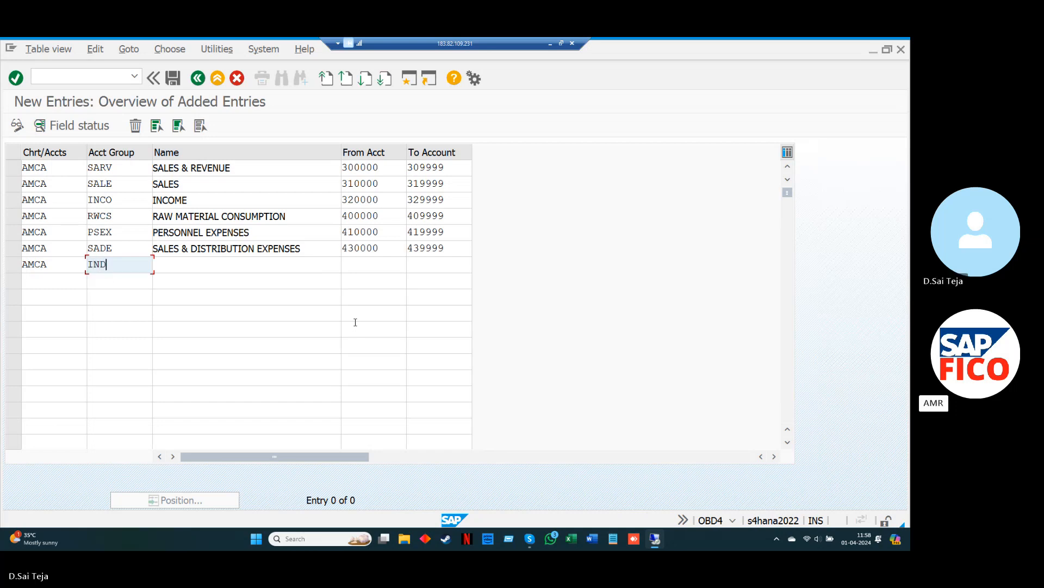
text(E)
key(Tab)
- Name the INDE account group INDIRECT EXPENSES
text(INDI)
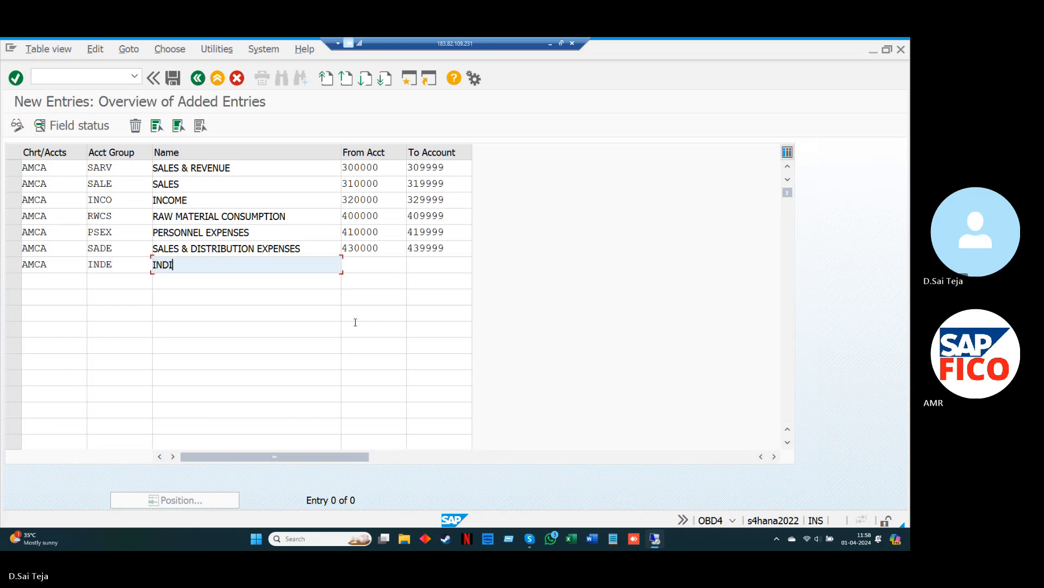
text(RECT EXPE)
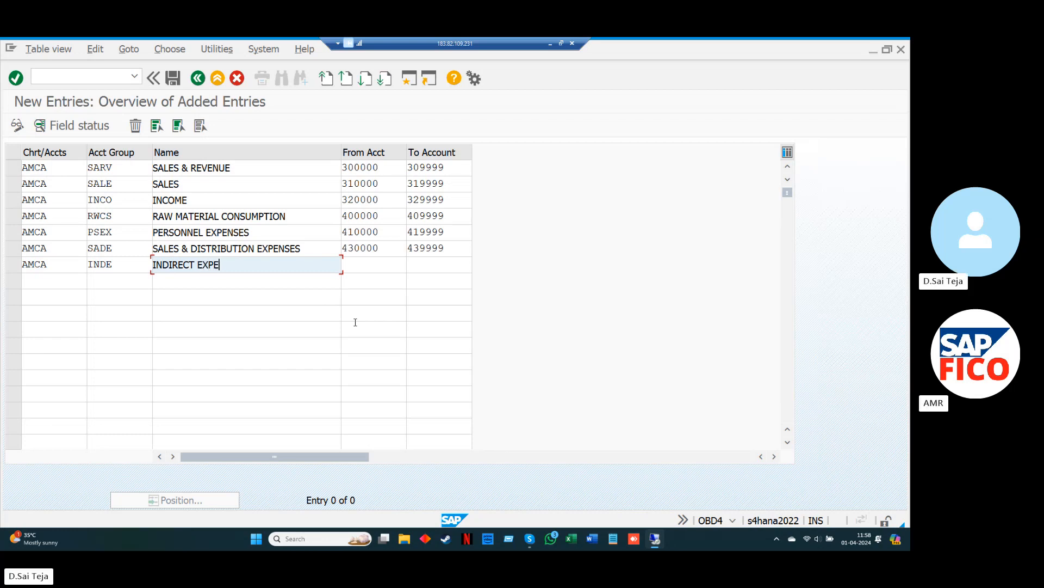
text(NSES)
key(Tab)
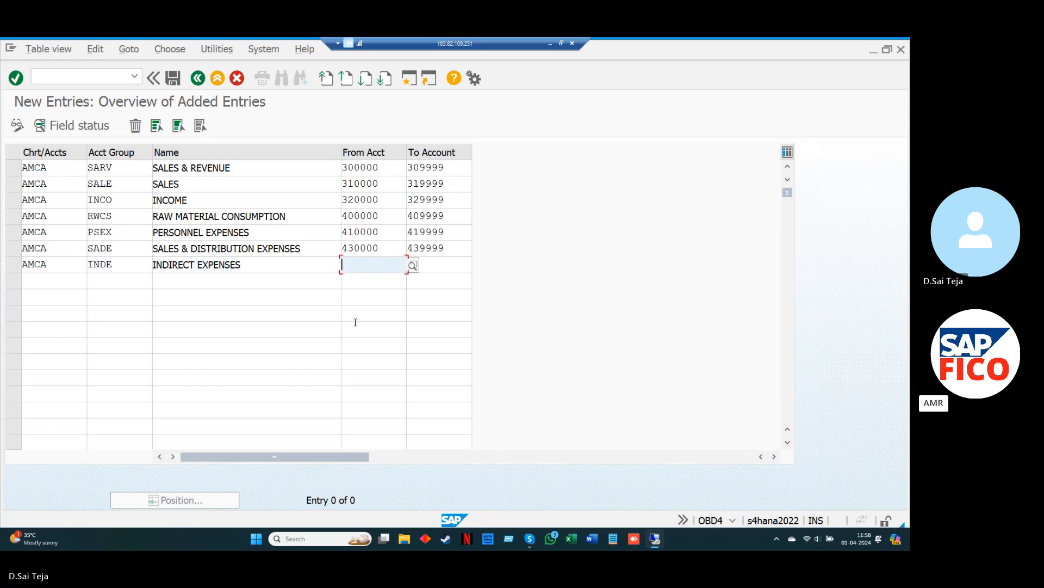
- Set the account range of the INDIRECT EXPENSES group from 440000 to 449999 and save the new entries
text(440000)
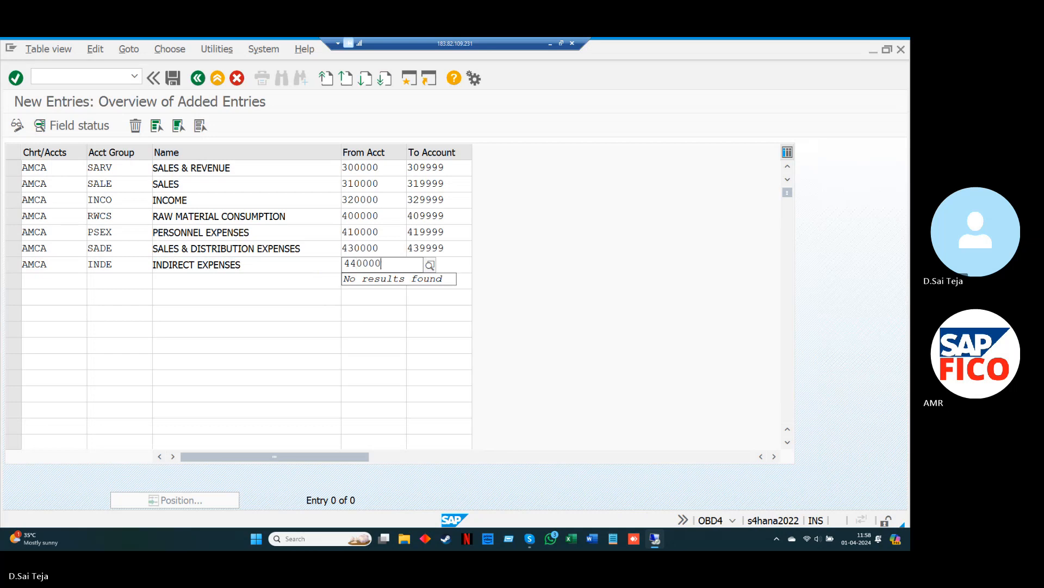
key(Tab)
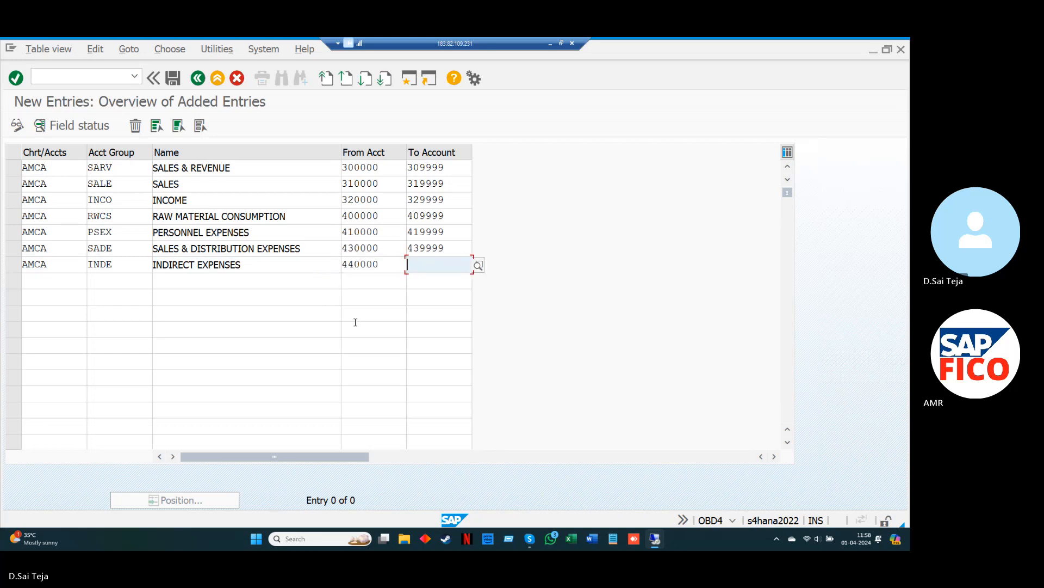
text(4499)
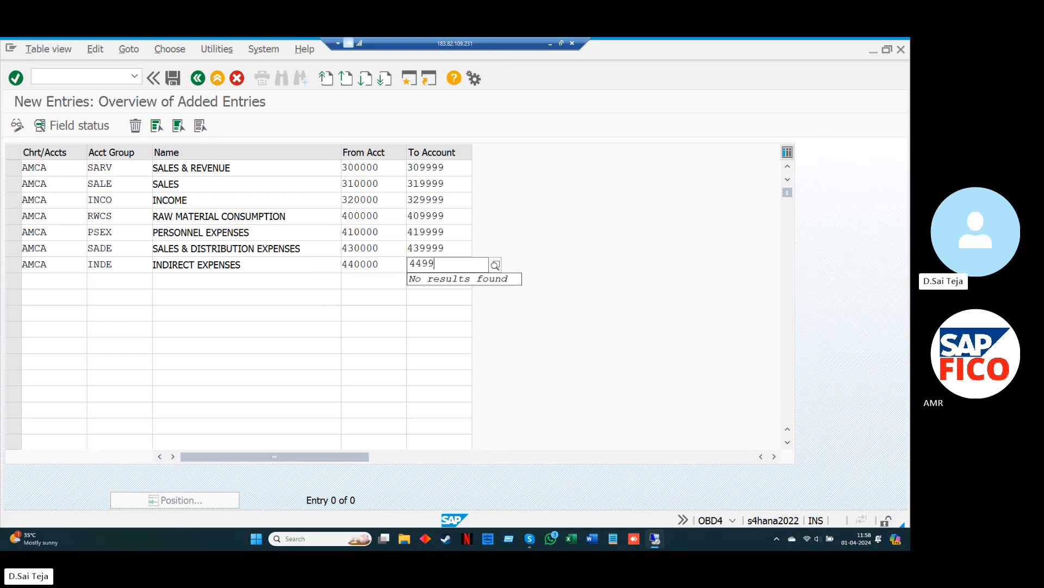
text(99)
key(Tab)
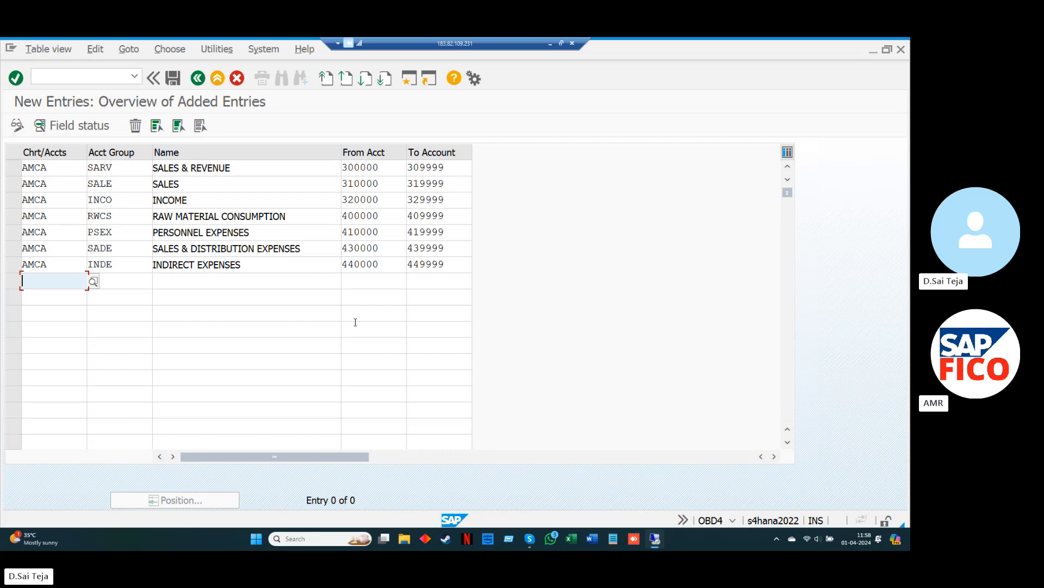
key(Return)
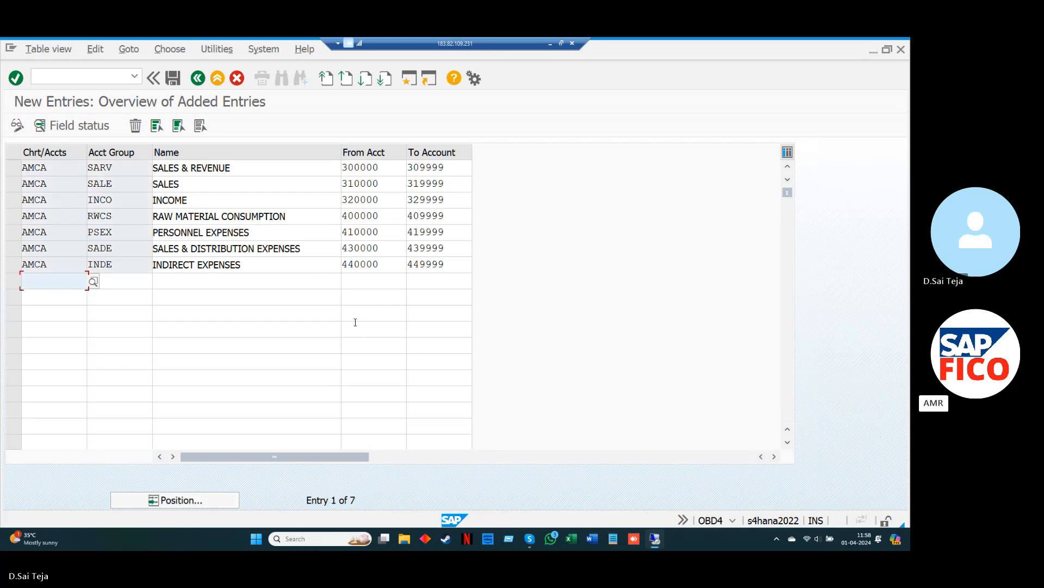
key(ctrl+s)
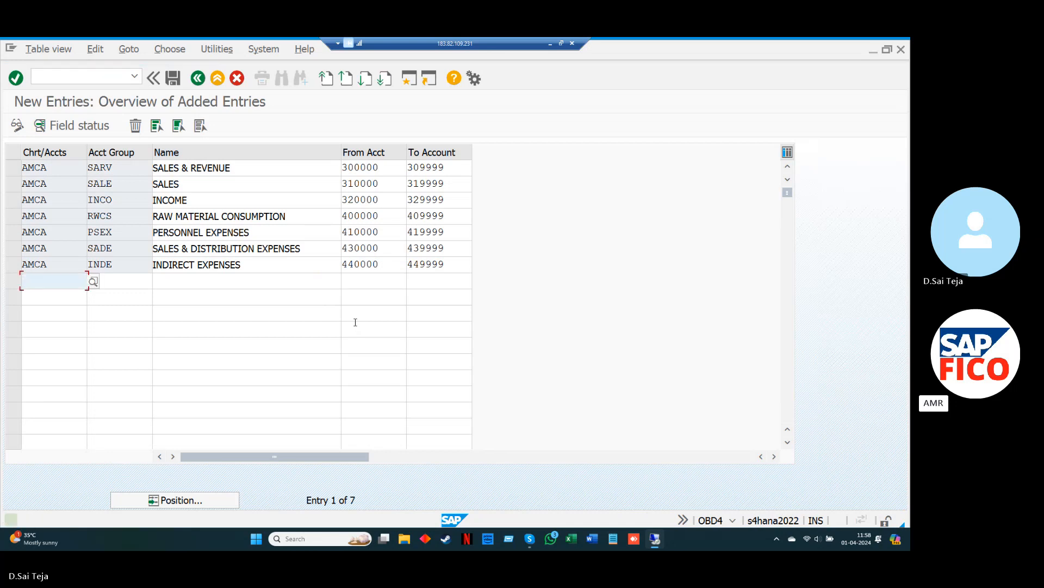
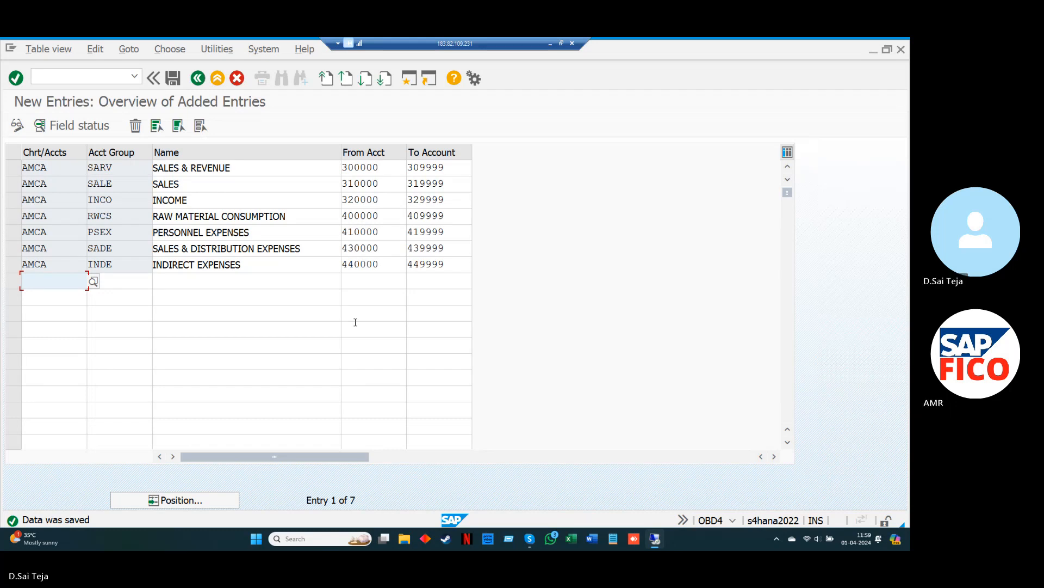
- Leave the G/L account groups and open the SAP Reference IMG through transaction SPRO
key(F3)
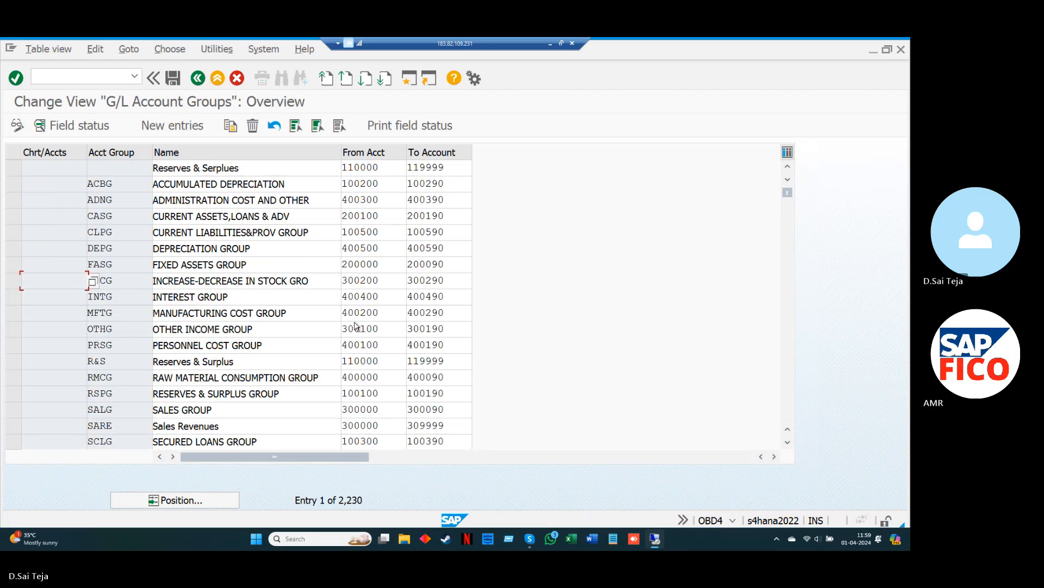
key(F3)
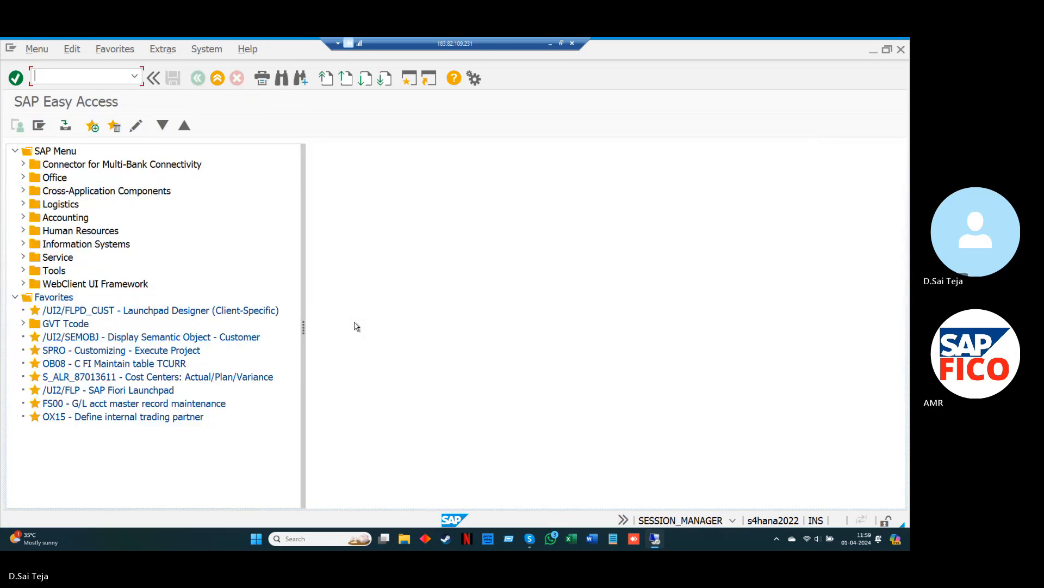
text(SP)
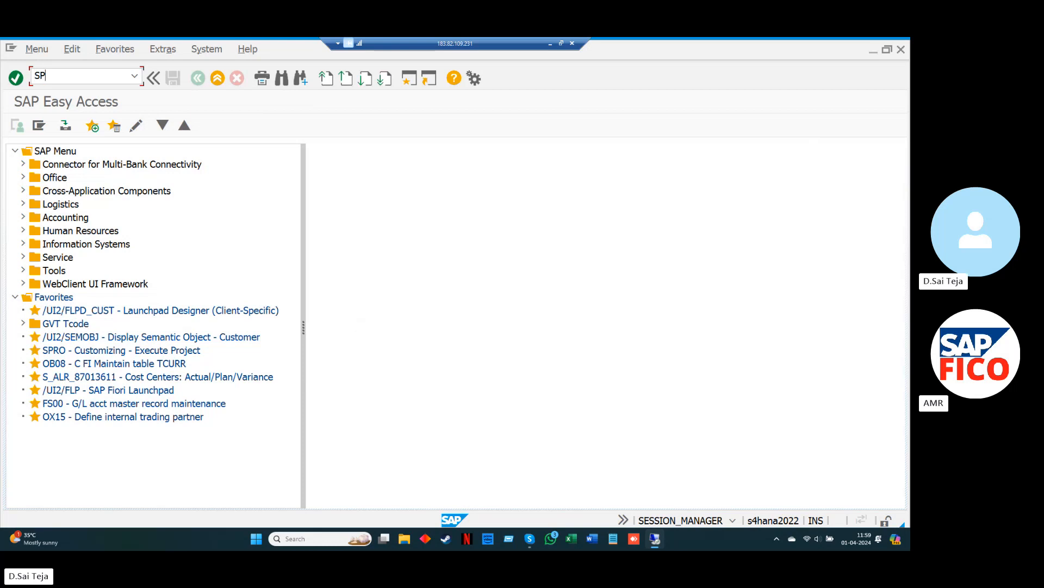
text(RO)
key(Return)
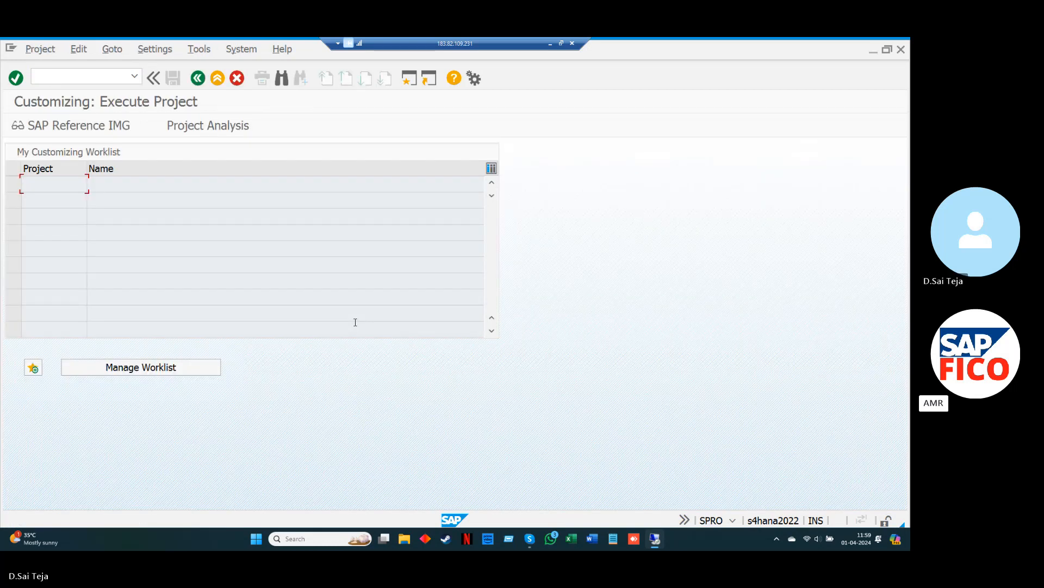
key(F5)
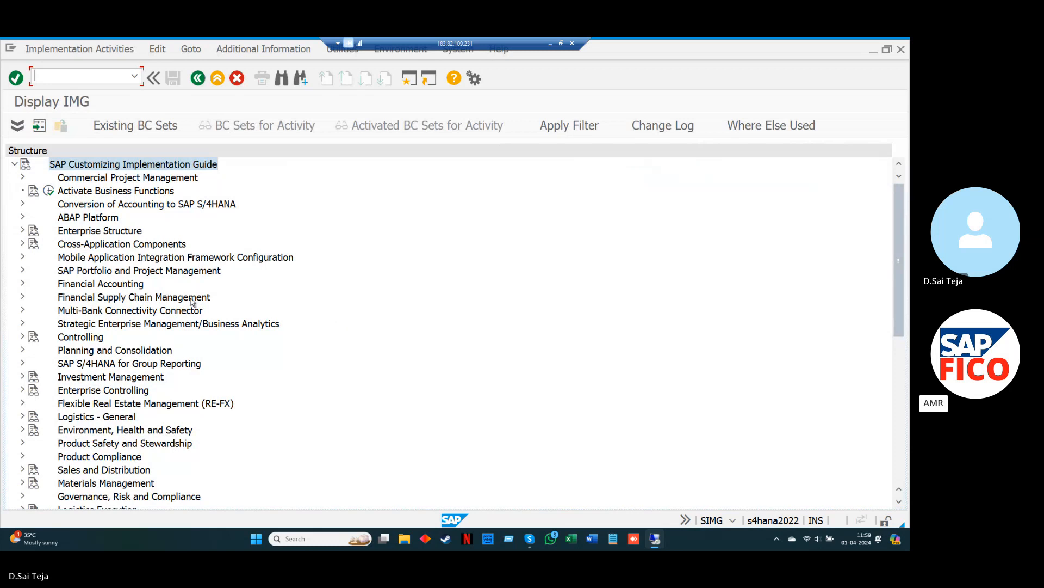
- Expand Financial Accounting, General Ledger Accounting, Business Transactions down to the Document Splitting activities
click(22, 284)
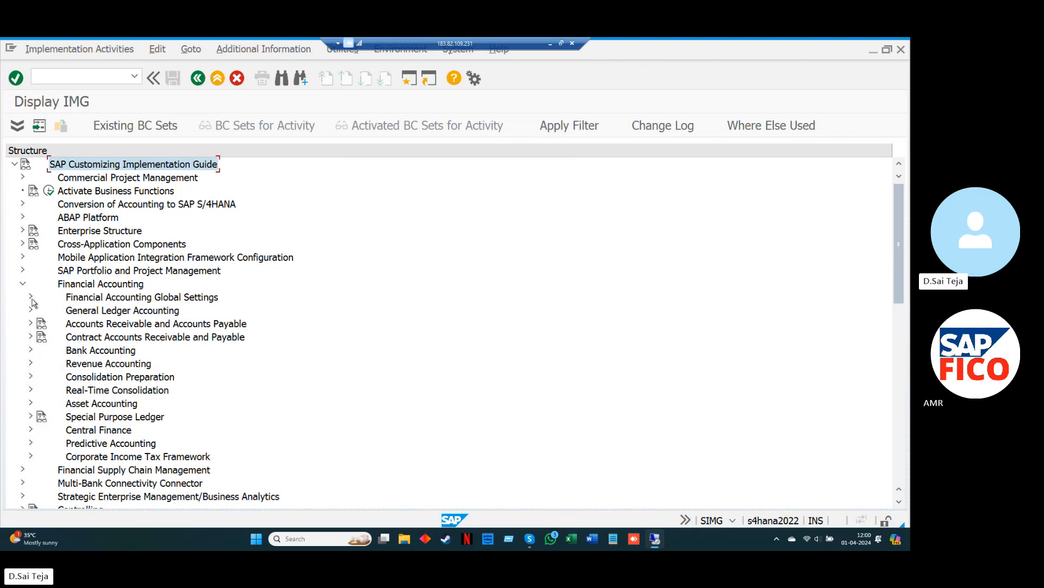
click(30, 310)
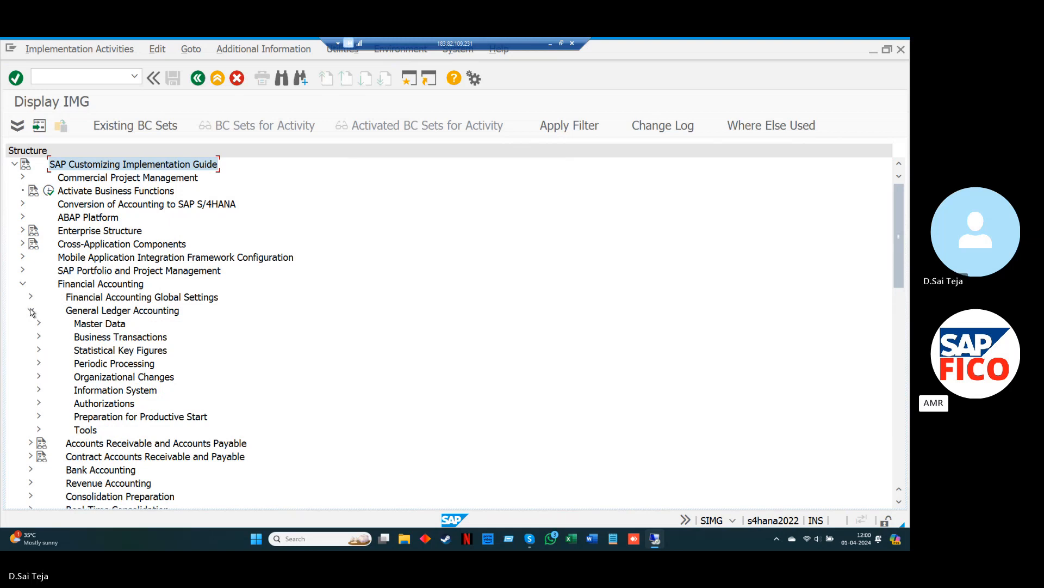
click(38, 338)
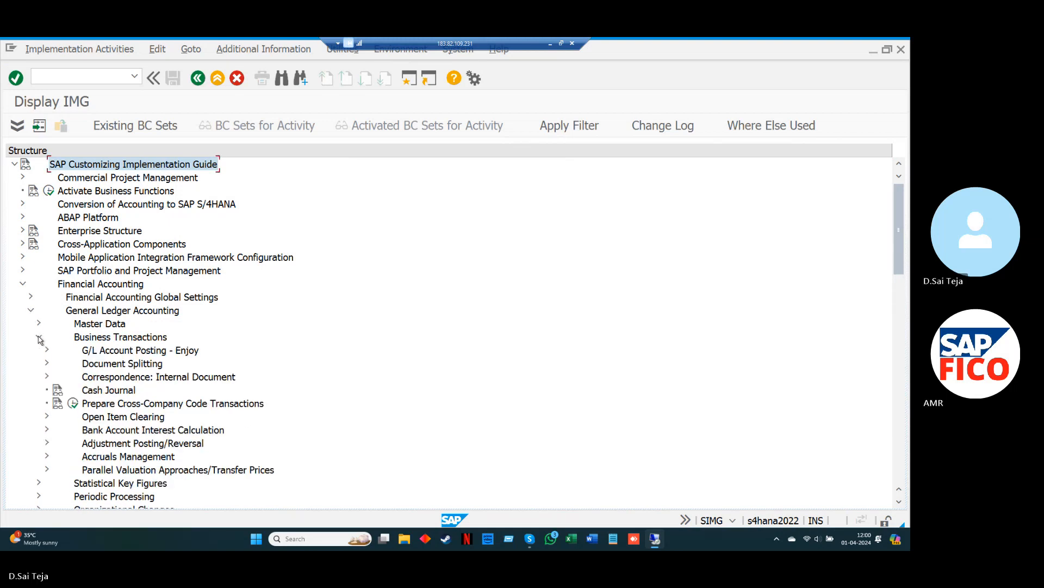
scroll(47, 368, down, 1)
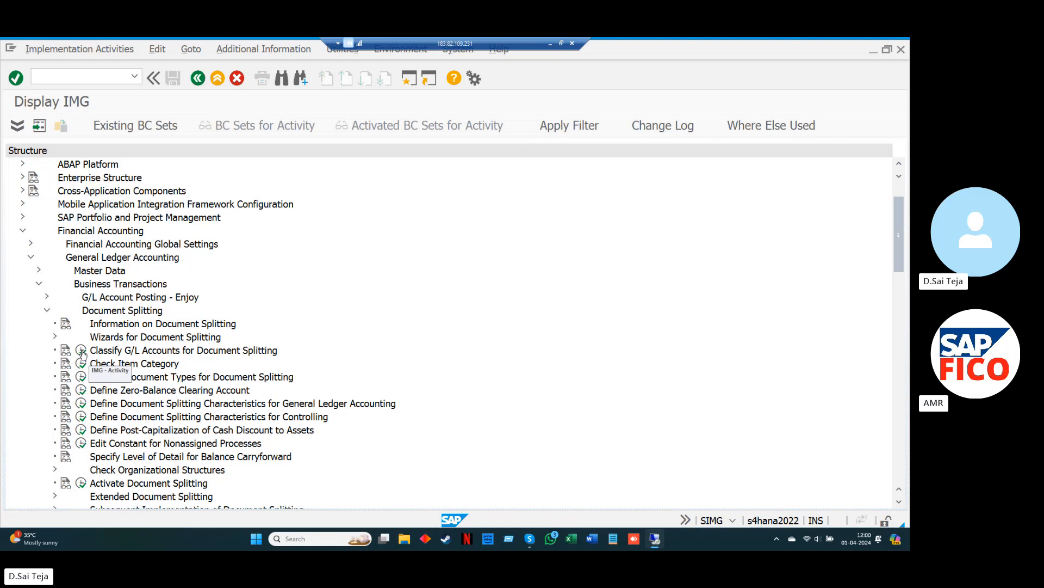
- Show the IMG activity keys as additional information beside the structure and widen their column to fit the full keys
click(260, 55)
mouse_move(283, 66)
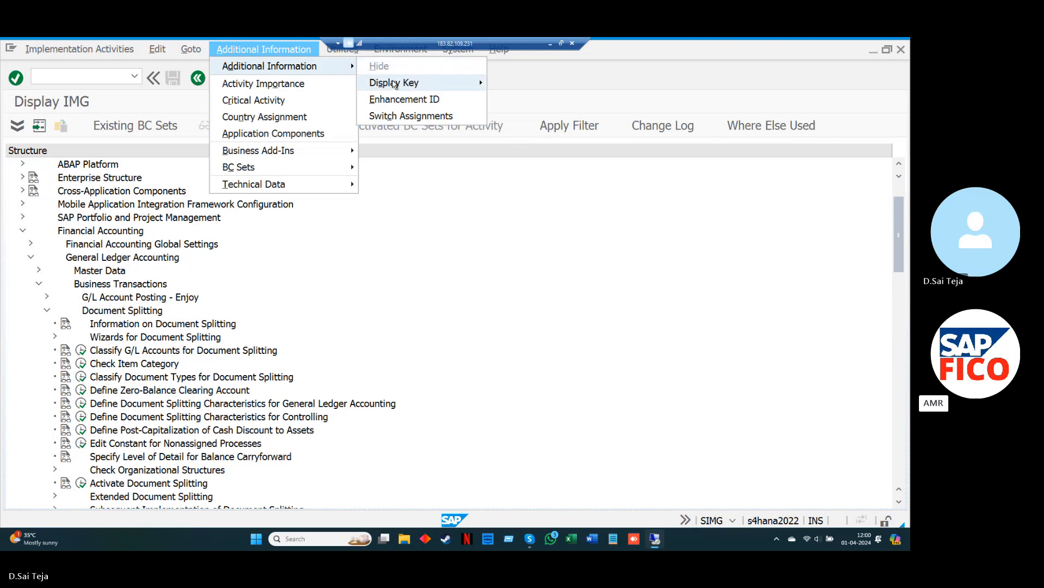
mouse_move(395, 84)
click(523, 99)
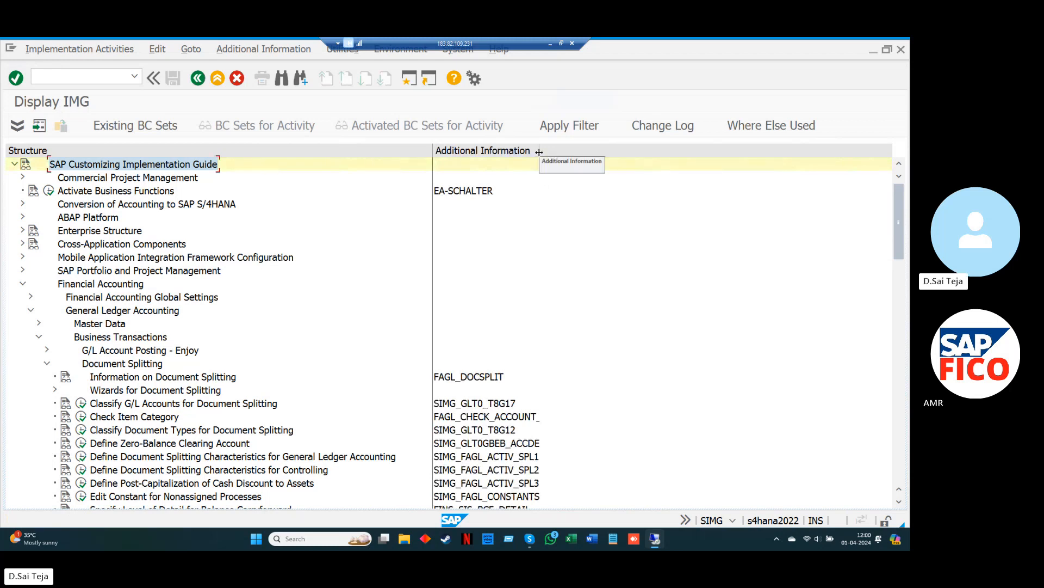
drag(539, 152, 568, 152)
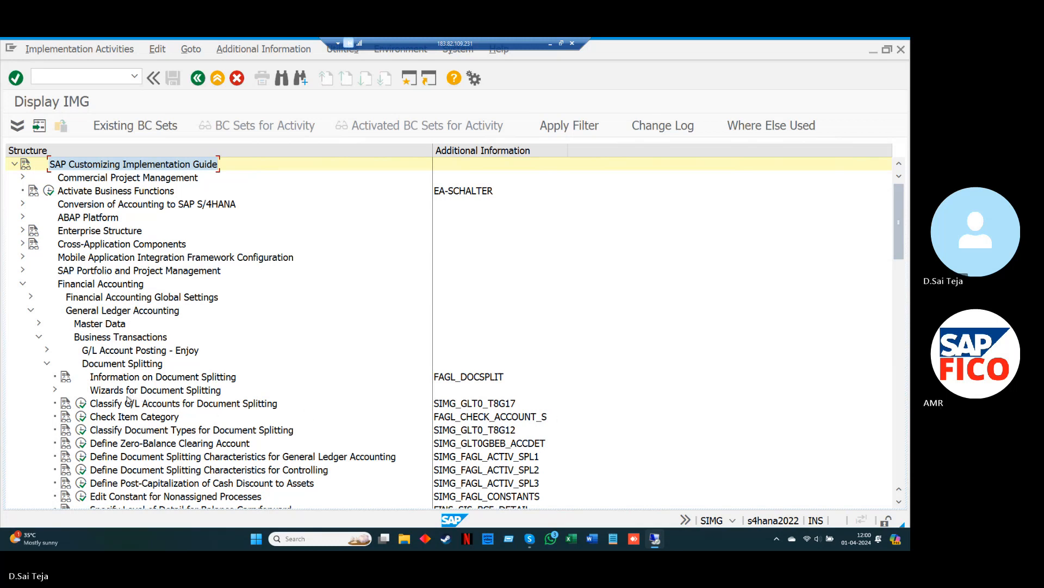
- Execute Classify G/L Accounts for Document Splitting for chart of accounts AMCA and start new entries
click(82, 404)
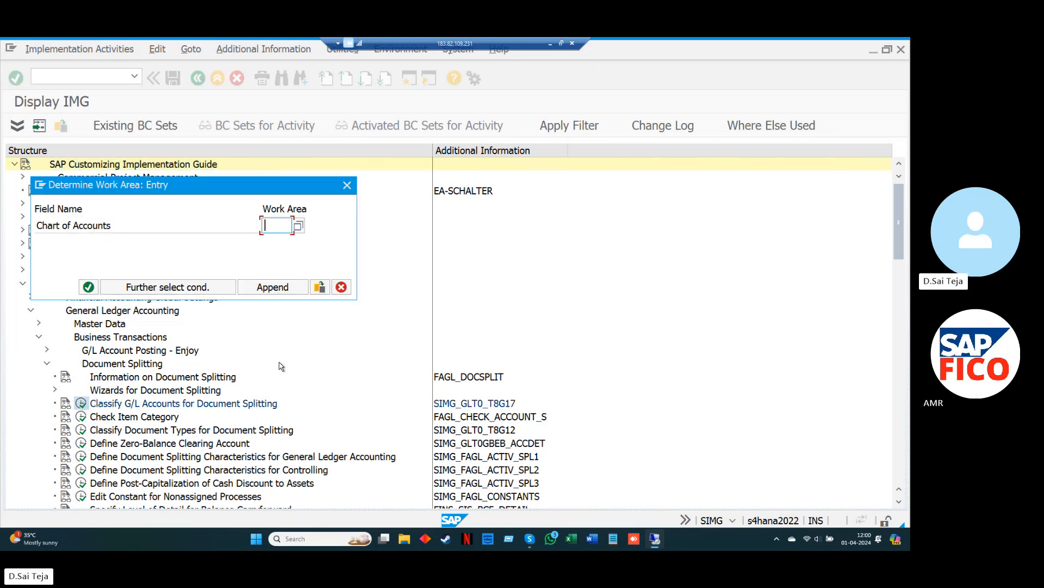
text(AMCA)
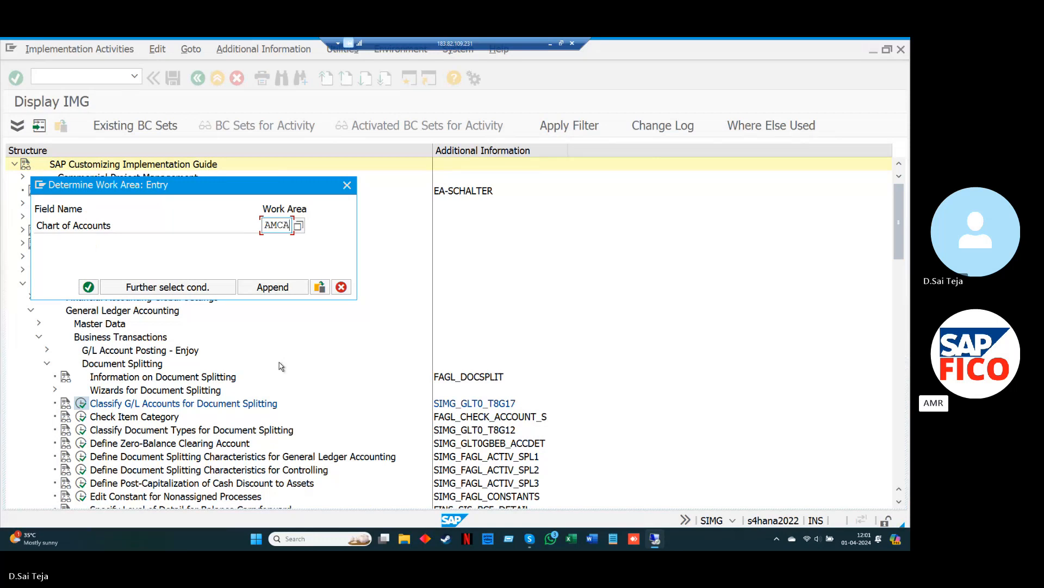
click(88, 287)
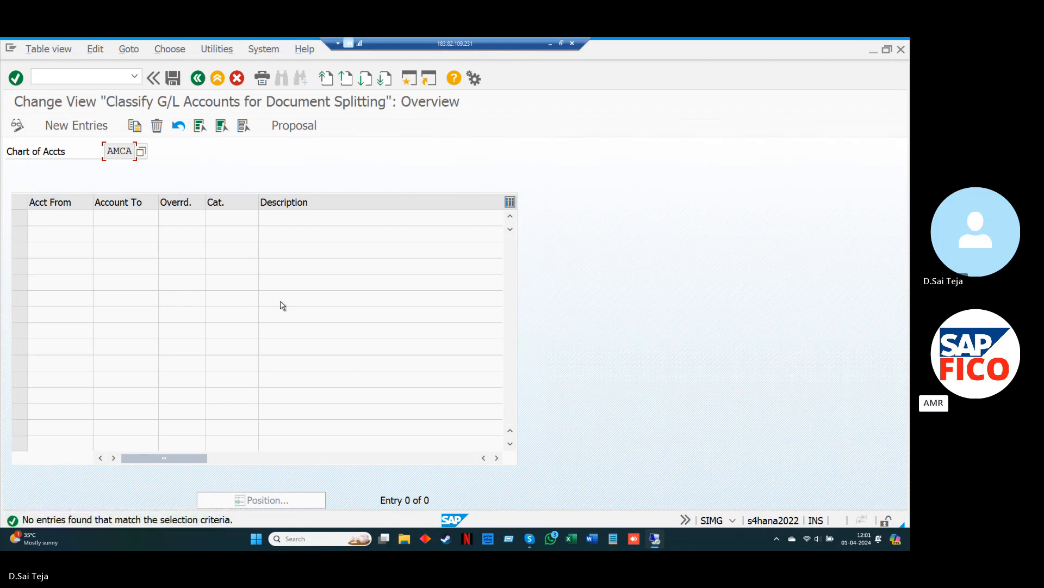
click(81, 130)
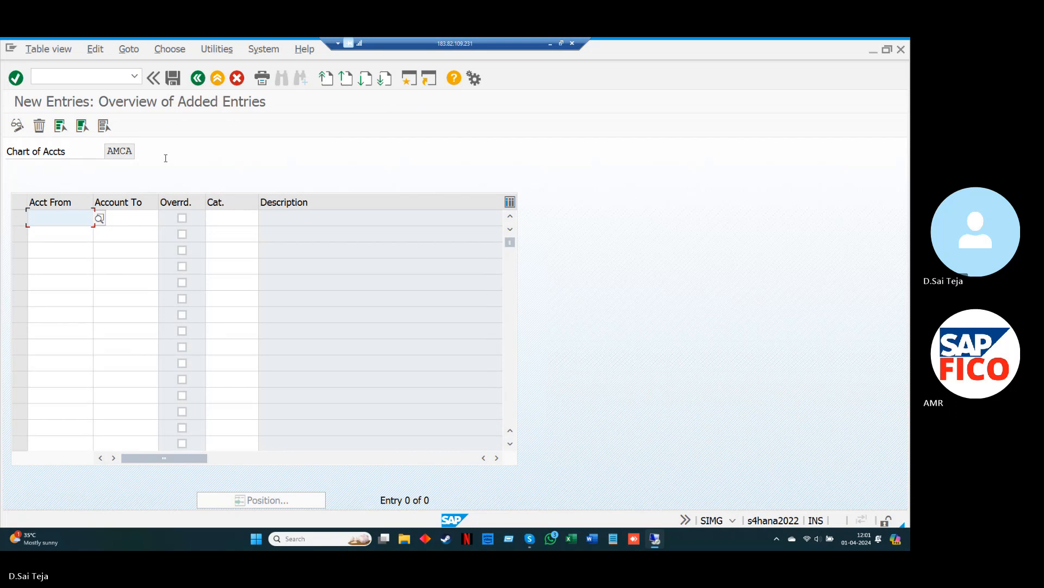
- Switch to the other SAP session, leave its IMG display and open transaction OBD4
key(alt+Tab)
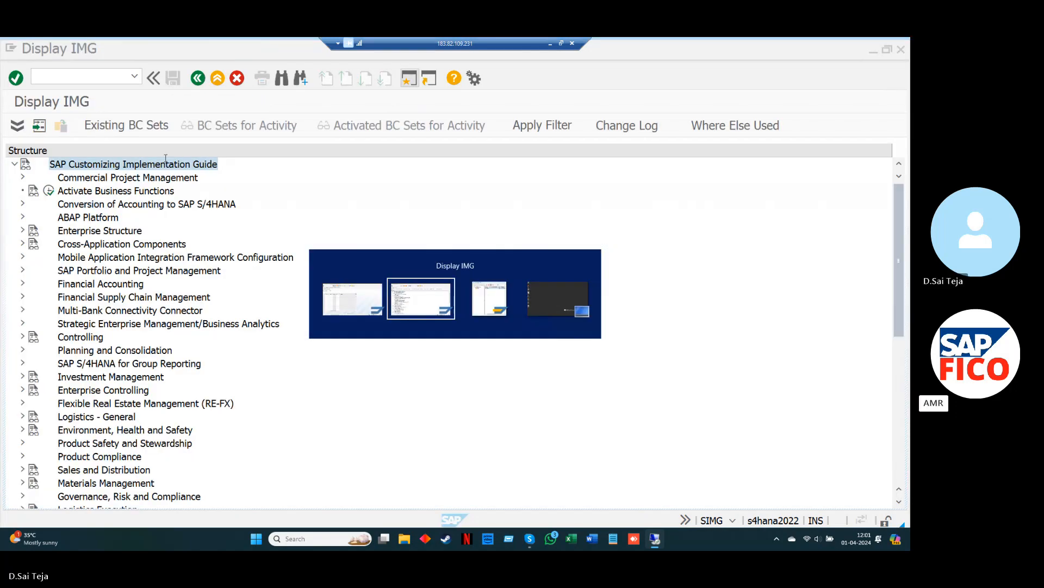
key(F3)
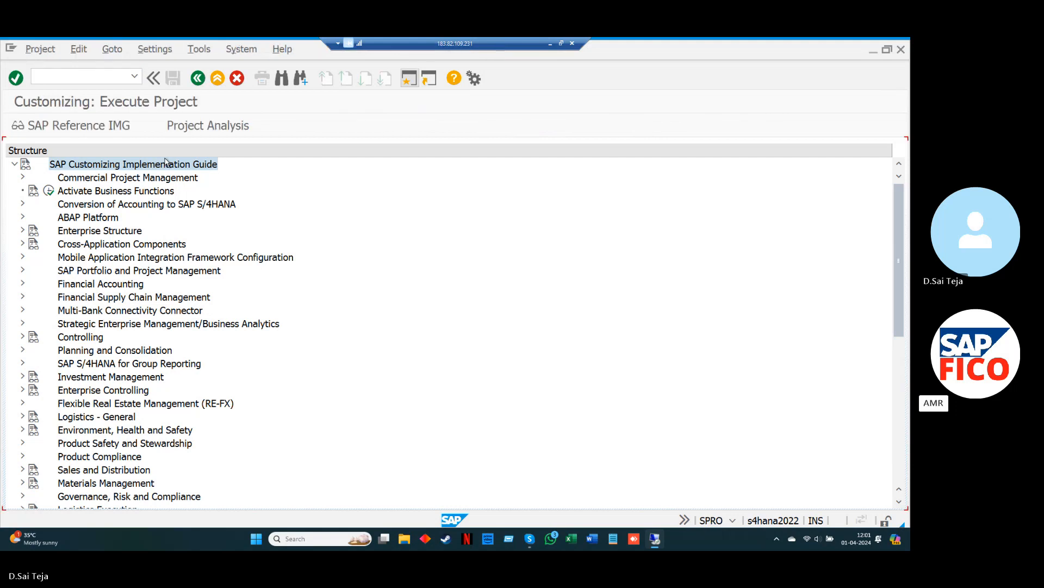
key(F3)
text(OBD4)
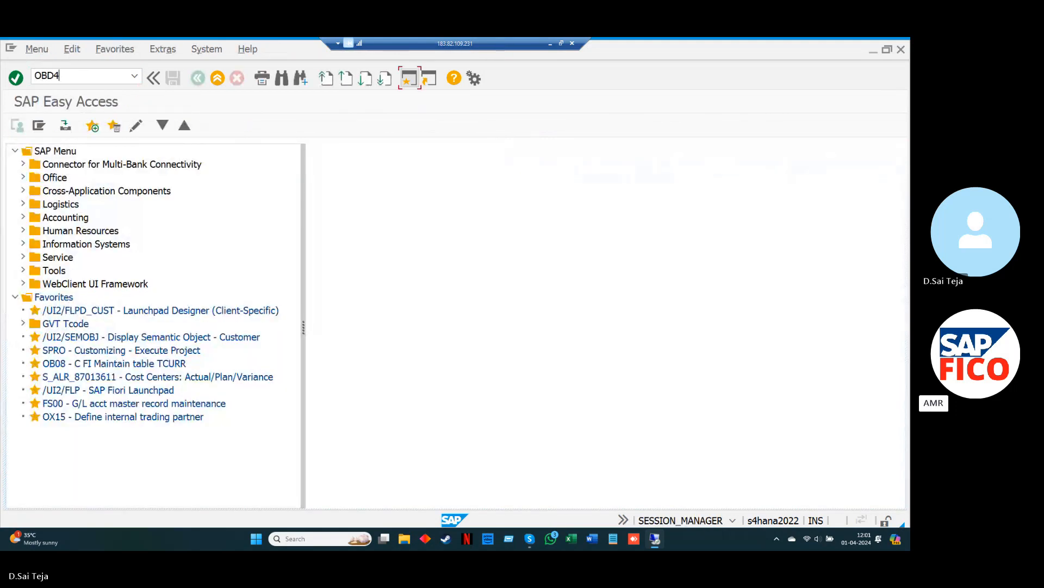
key(Return)
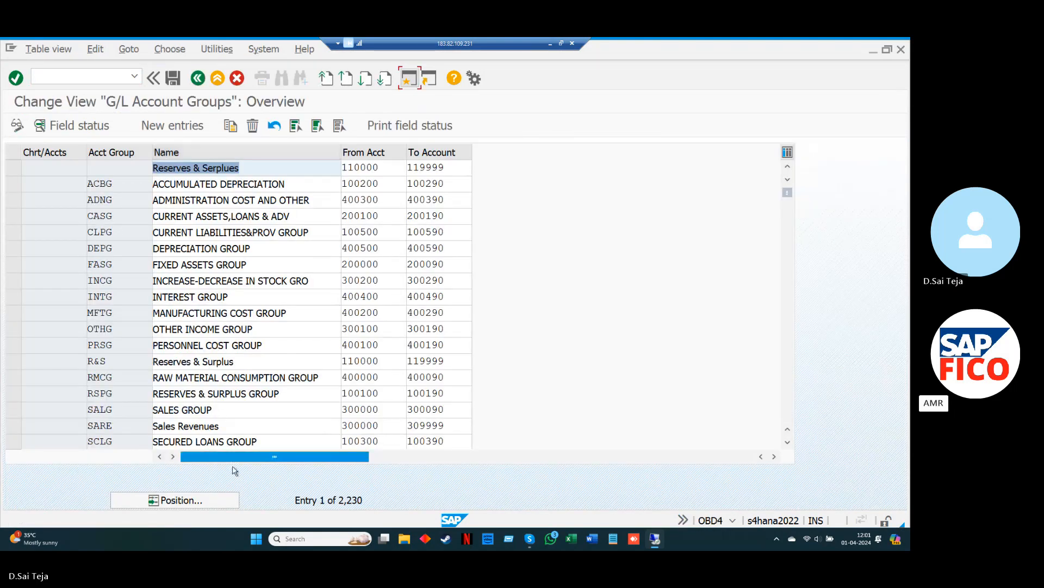
- Position the G/L account groups list at chart of accounts AM** and review the AMCA groups with their account ranges
click(218, 505)
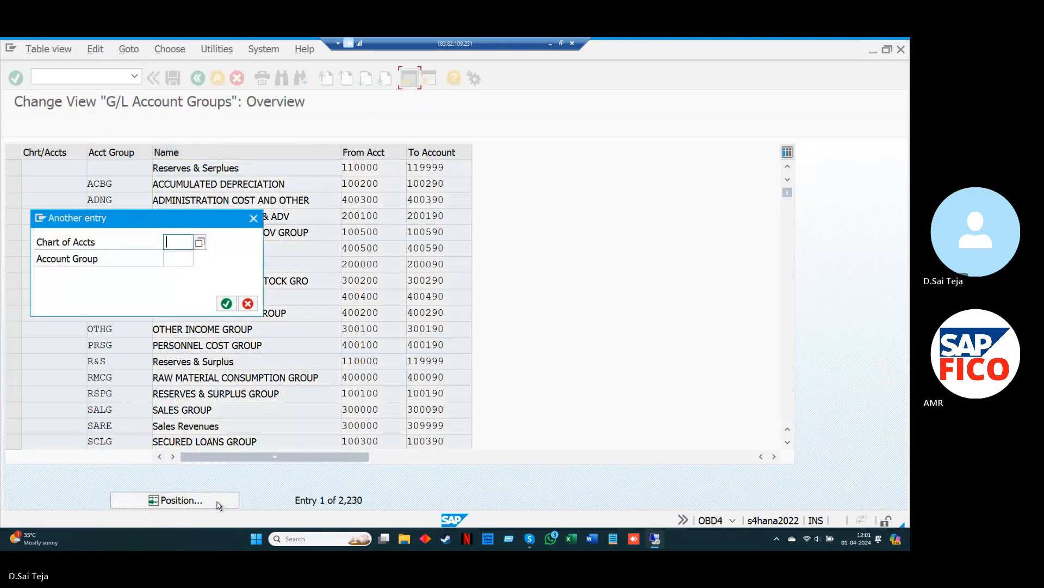
text(A)
key(Down)
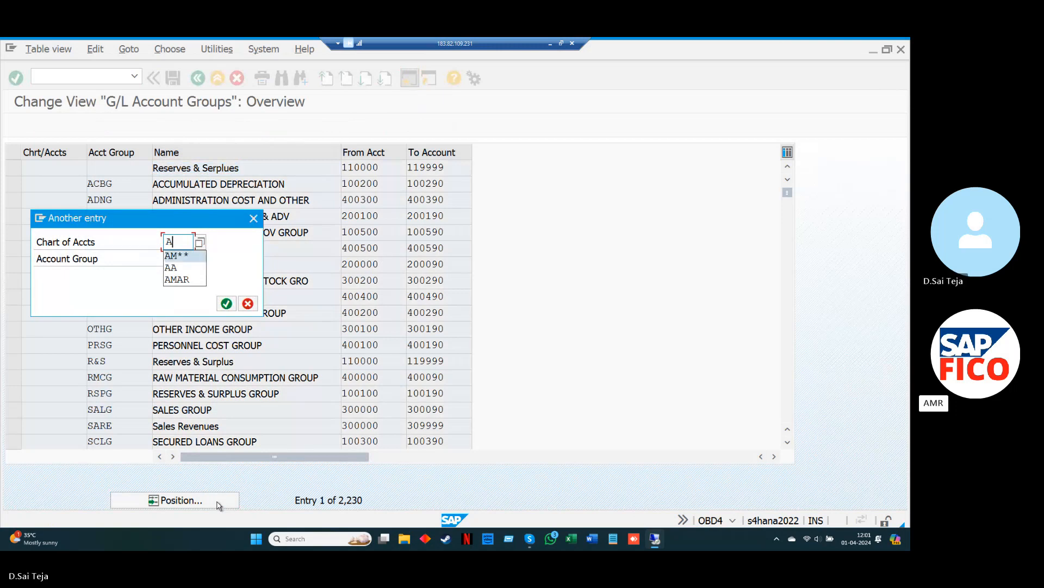
key(Return)
key(Return)
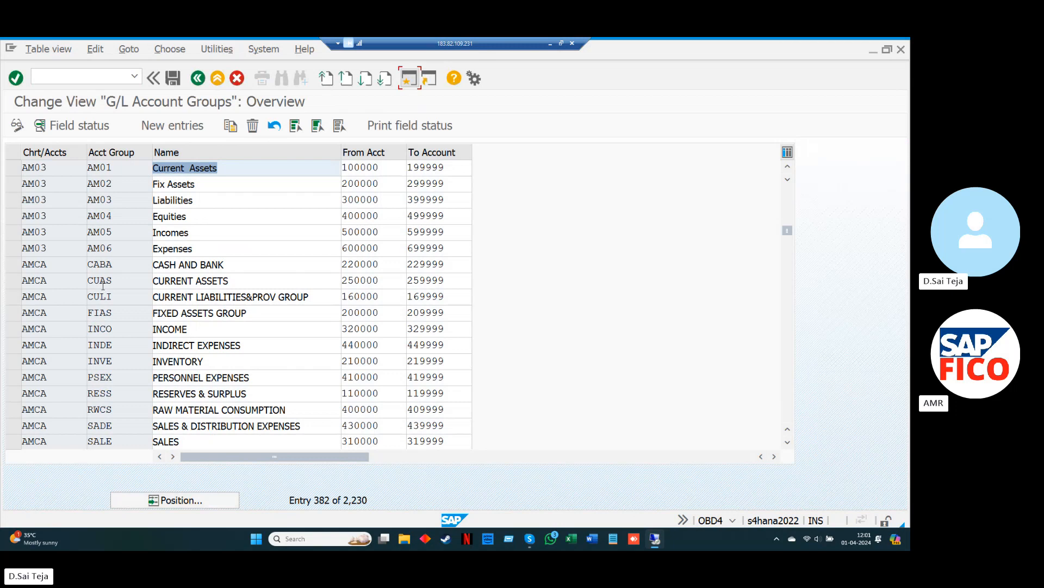
click(15, 265)
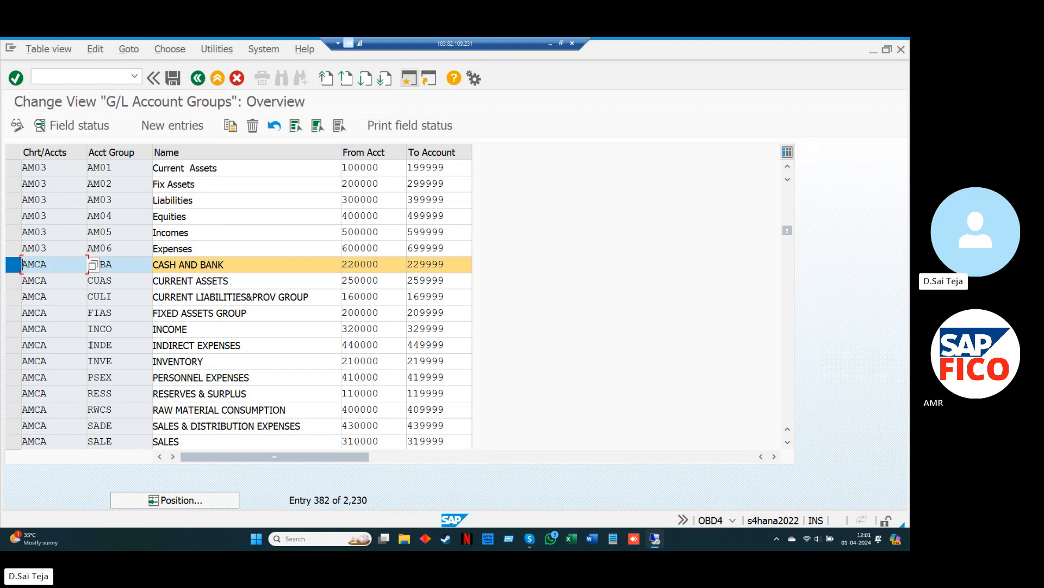
click(12, 265)
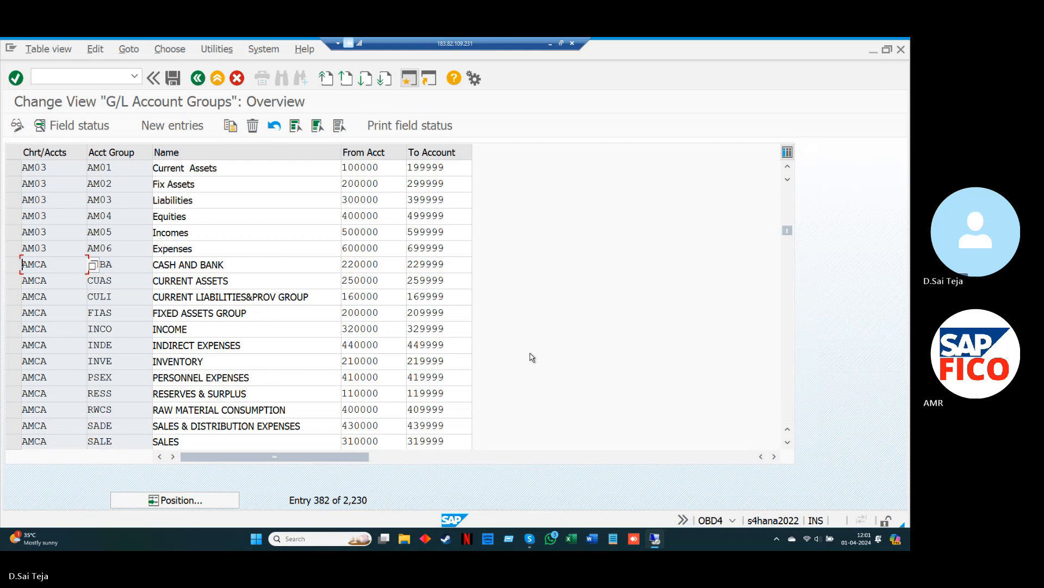
- Return to the new classification entries and assign accounts 100000 to 109999 the item category 01000 Balance Sheet Account
key(alt+Tab)
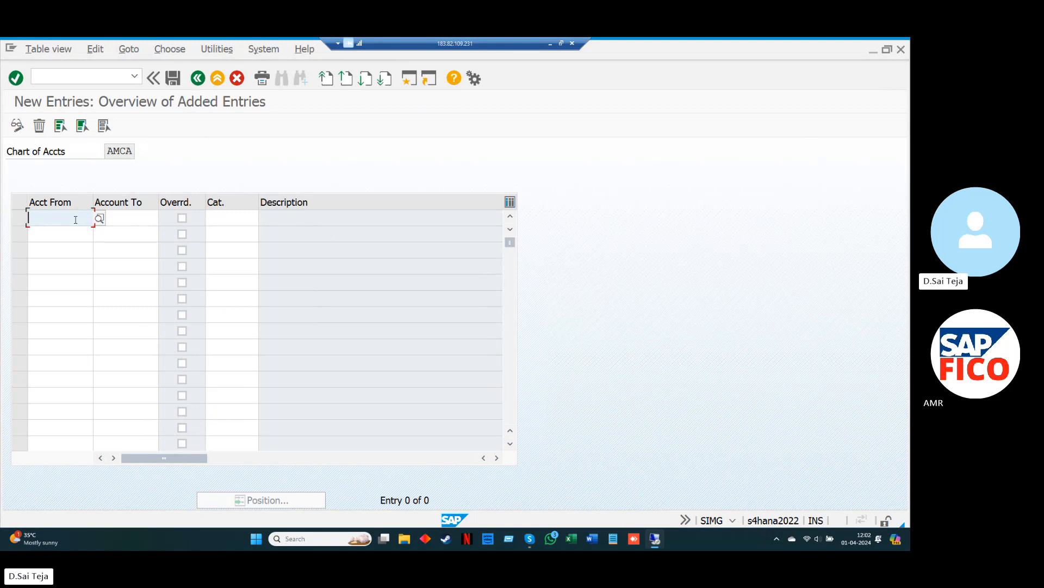
text(10)
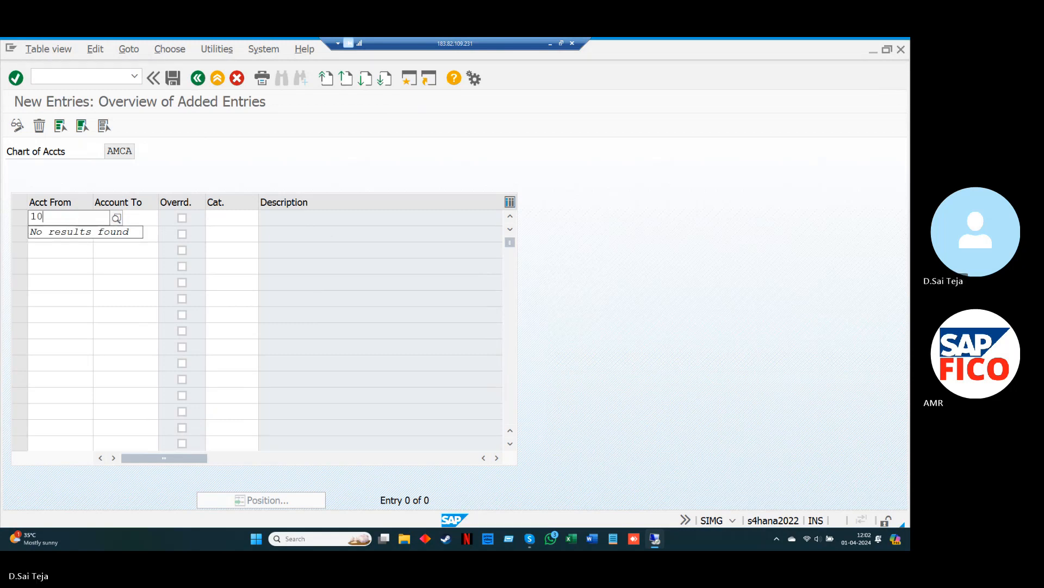
text(0000)
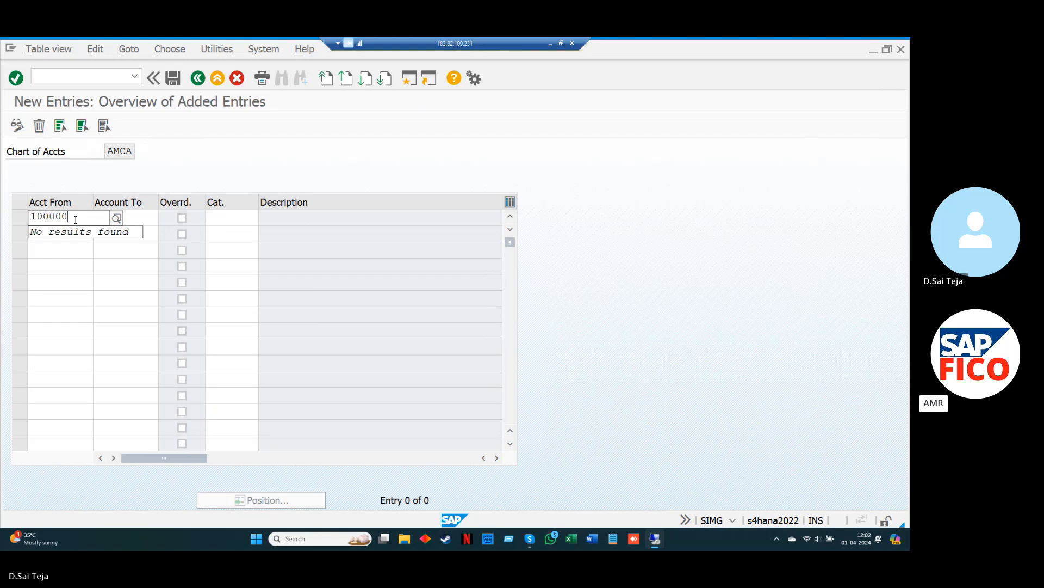
key(Tab)
text(109999)
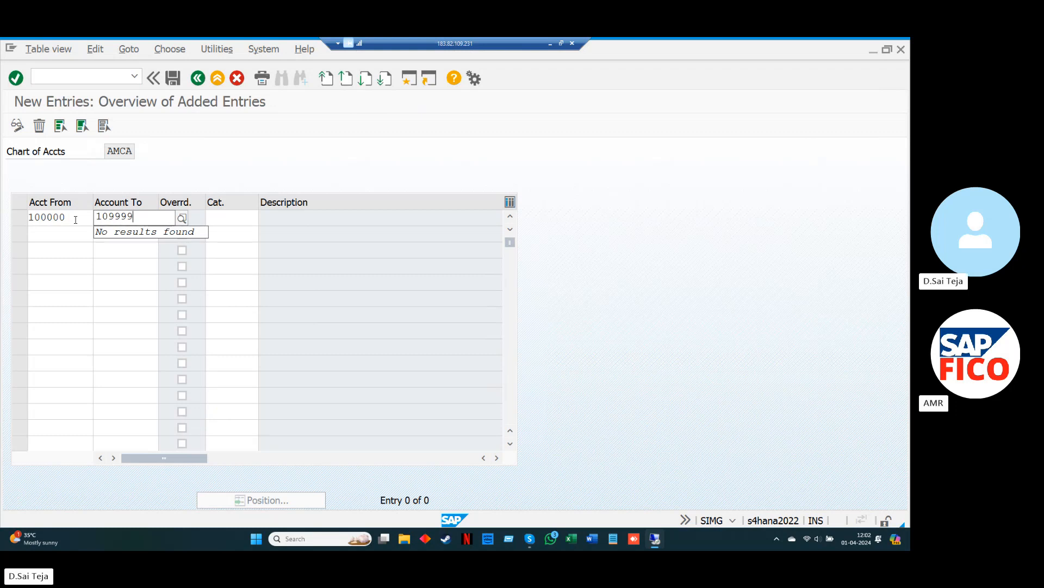
click(221, 217)
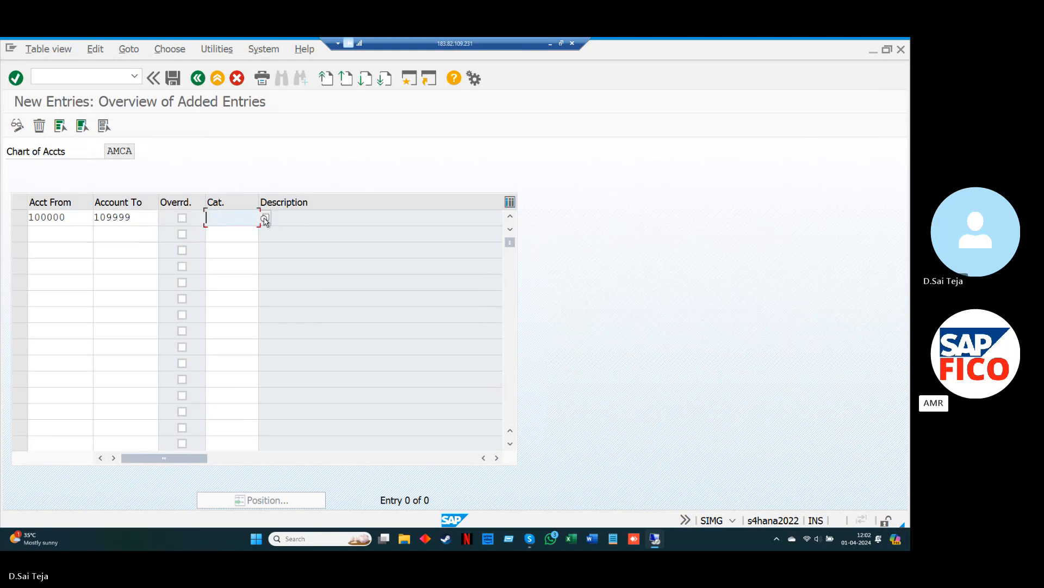
click(264, 218)
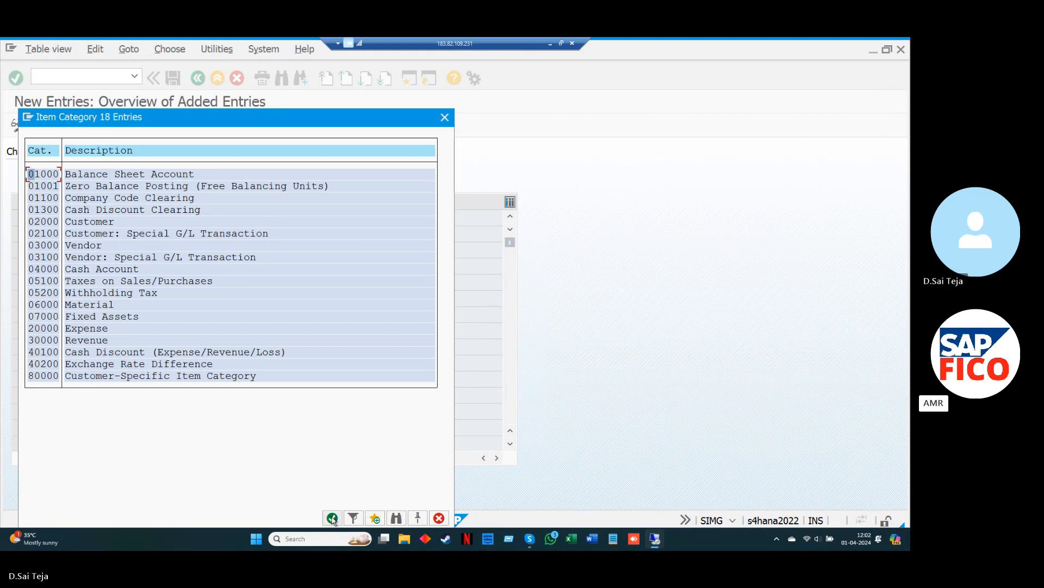
click(332, 519)
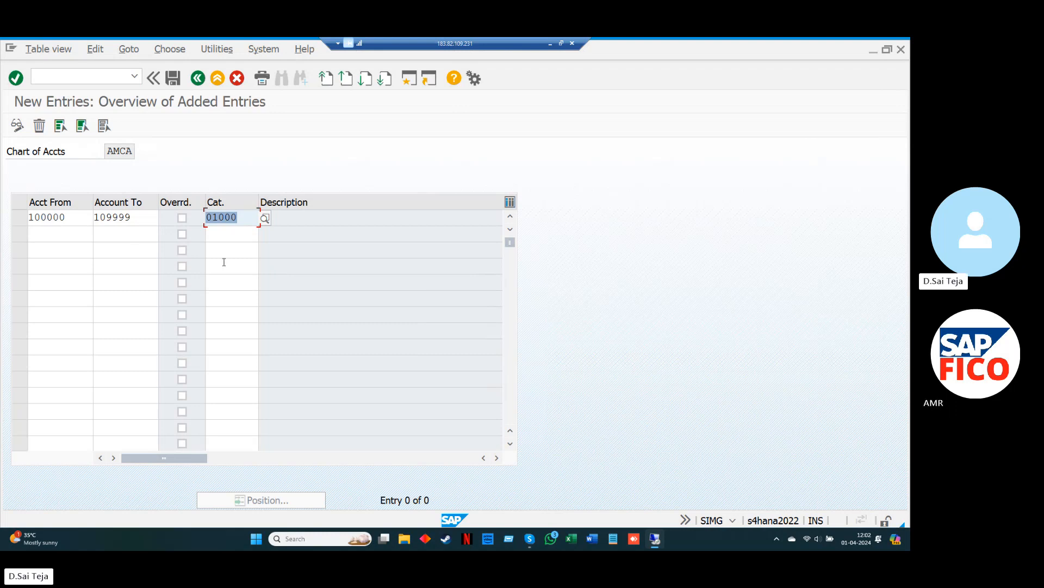
- Enter the account range 110000 to 119999 in the second row and open the selection of its item category
click(72, 232)
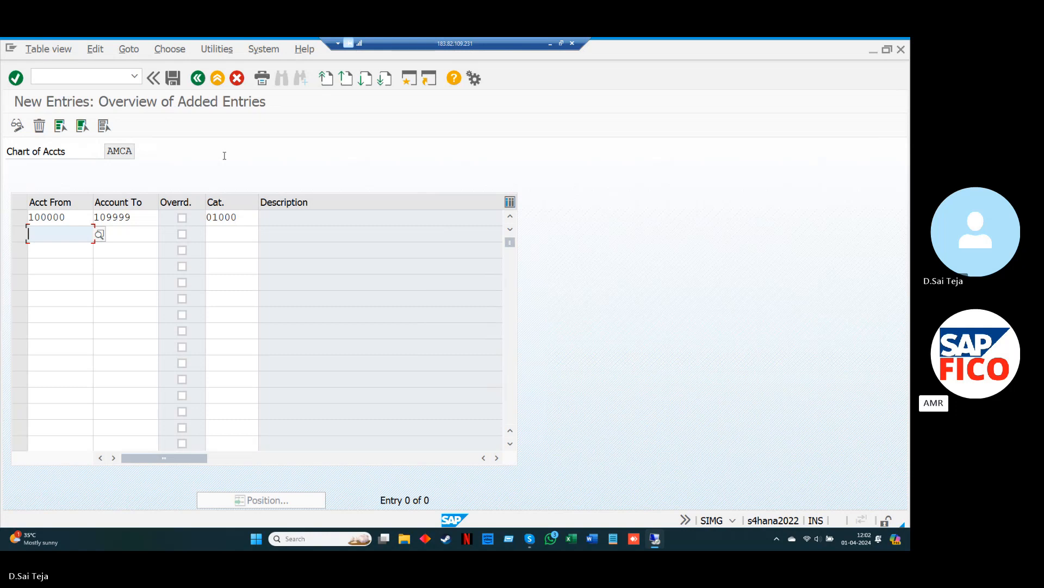
text(11)
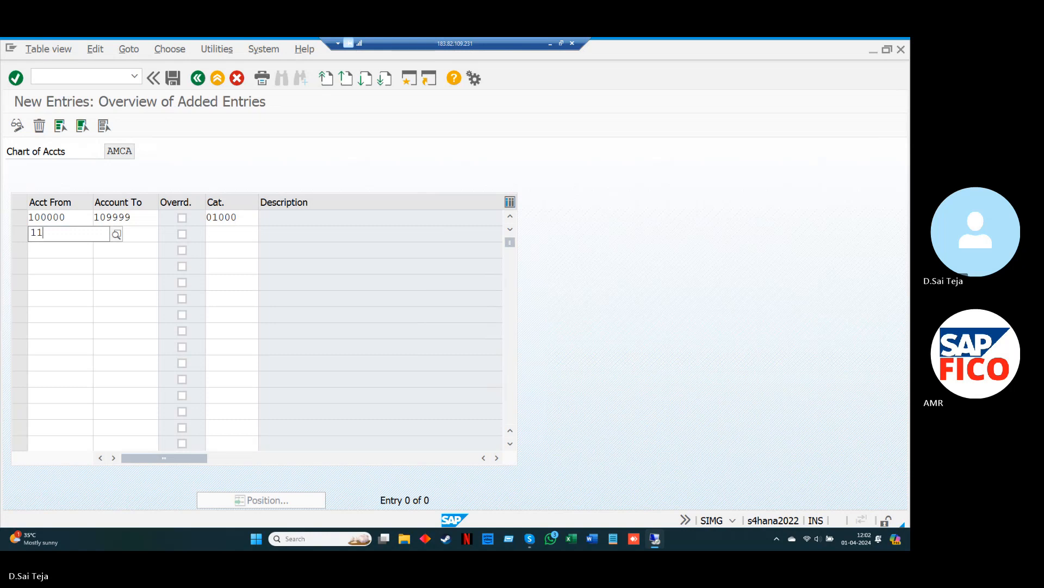
text(0000)
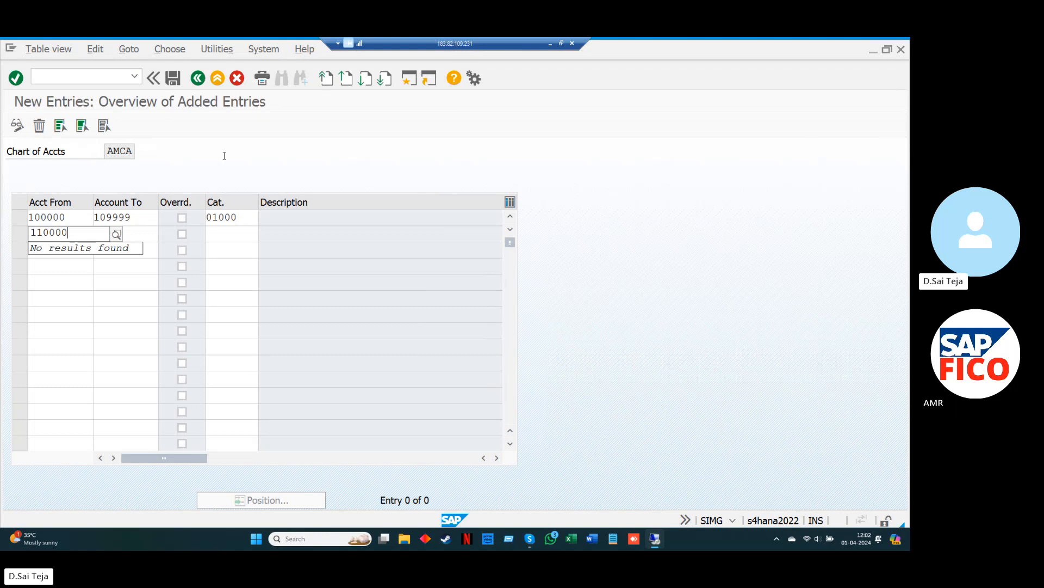
key(Tab)
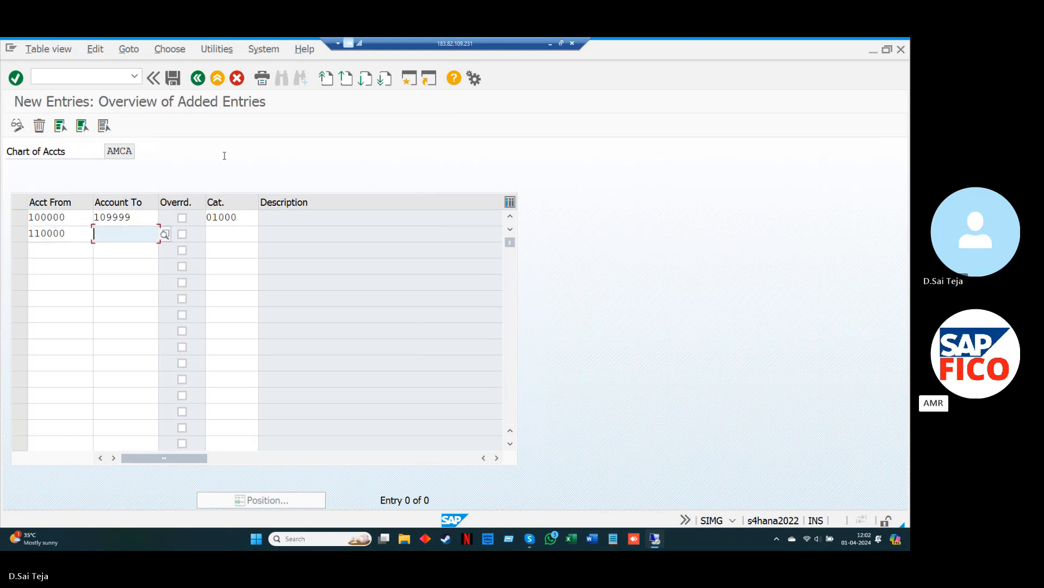
text(11)
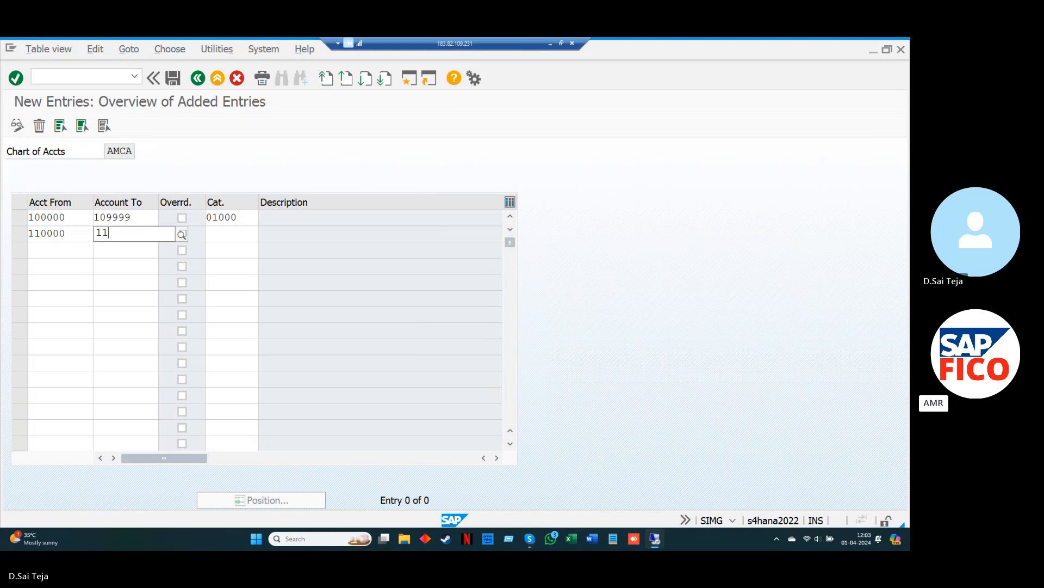
text(9999)
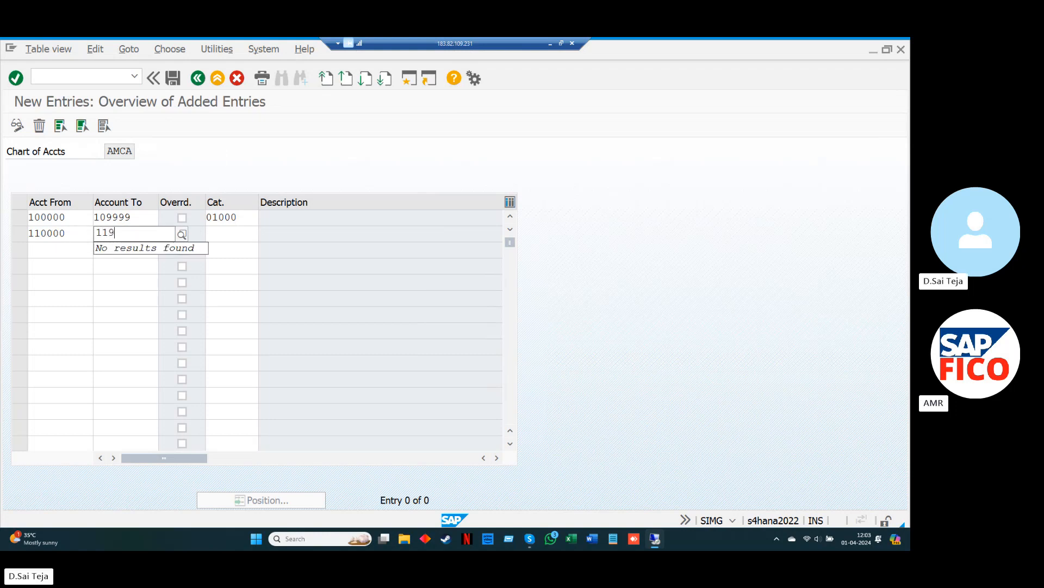
key(Tab)
key(Tab)
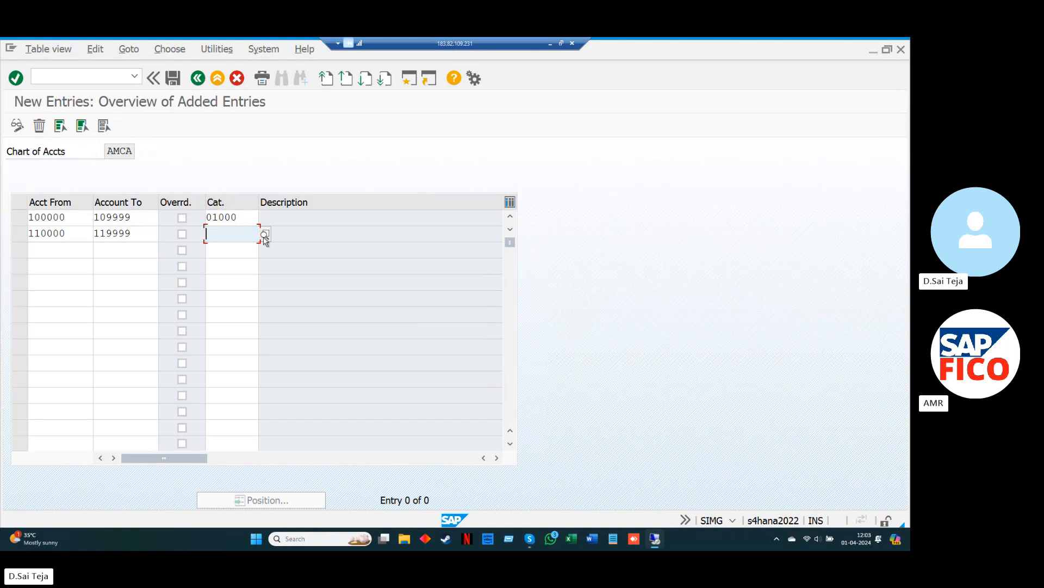
click(265, 233)
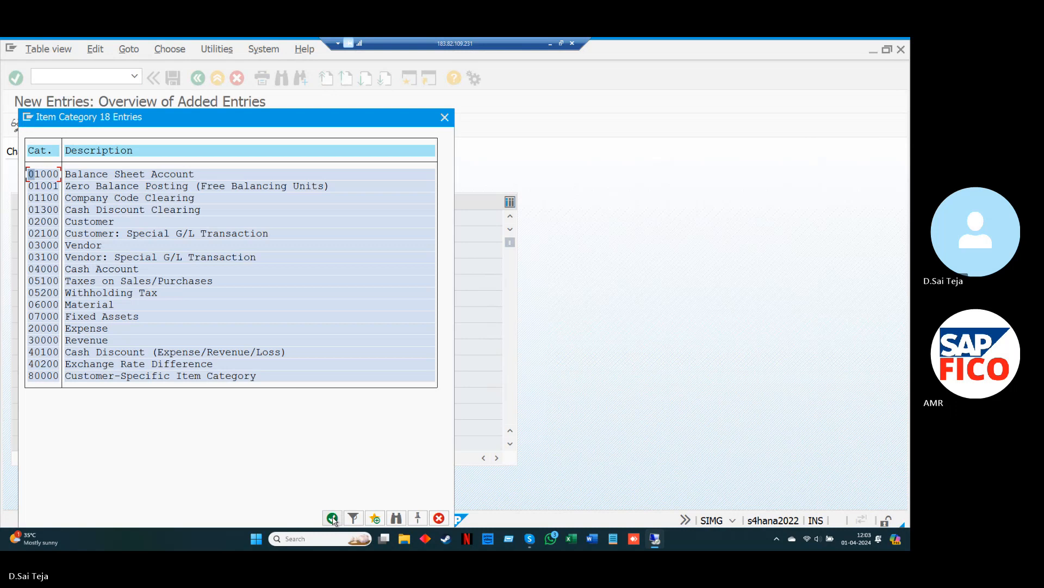
- Assign item category 01000 to account range 110000–119999, and add range 120000–129999 with the same category
click(333, 519)
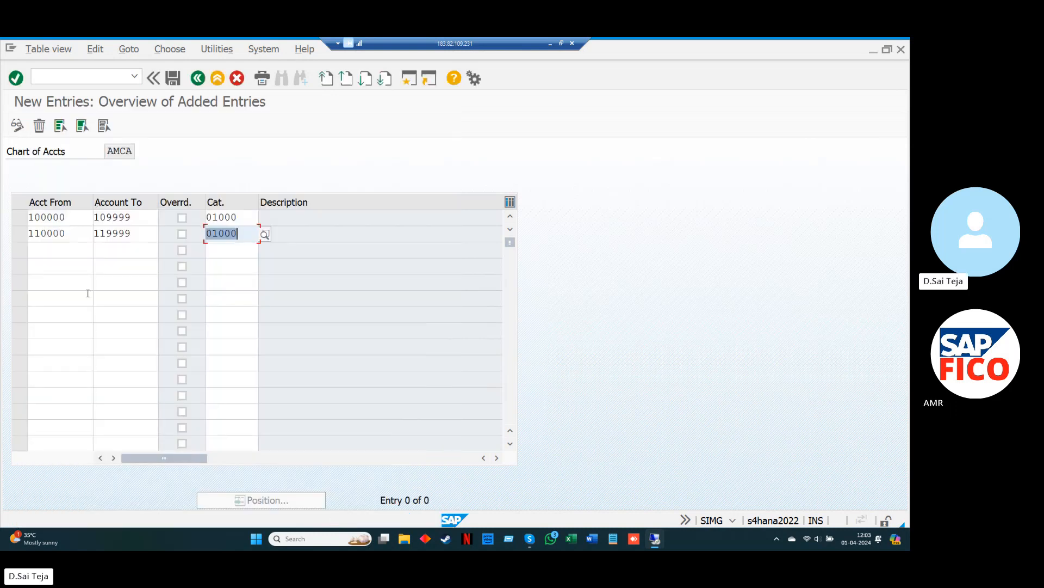
click(54, 250)
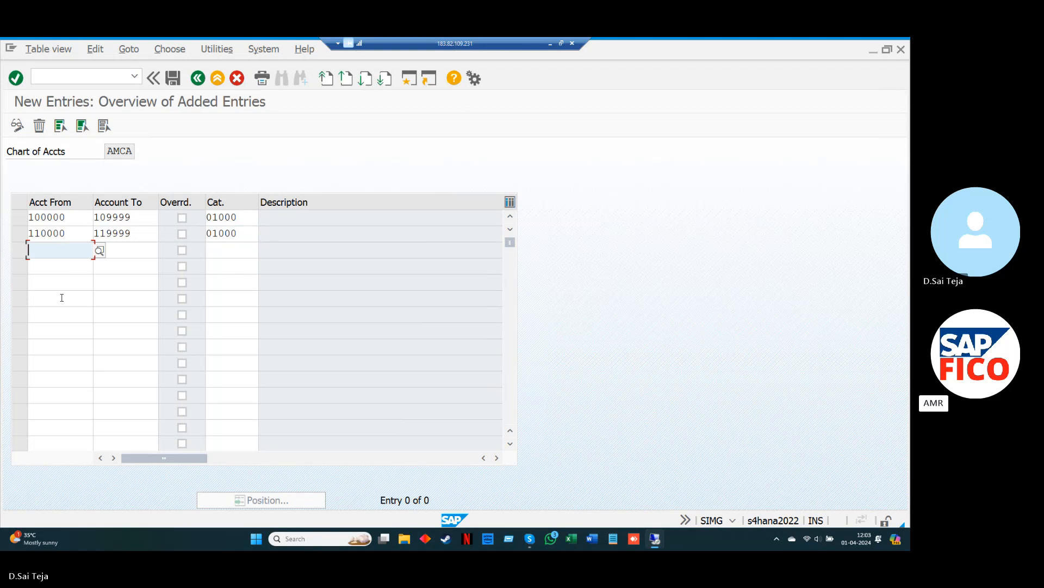
text(12)
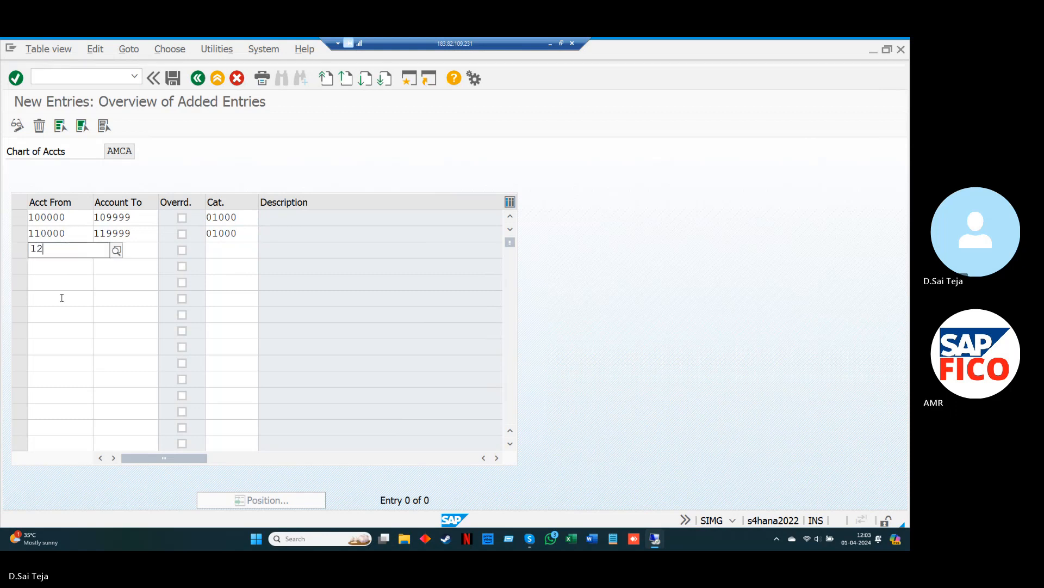
text(0000)
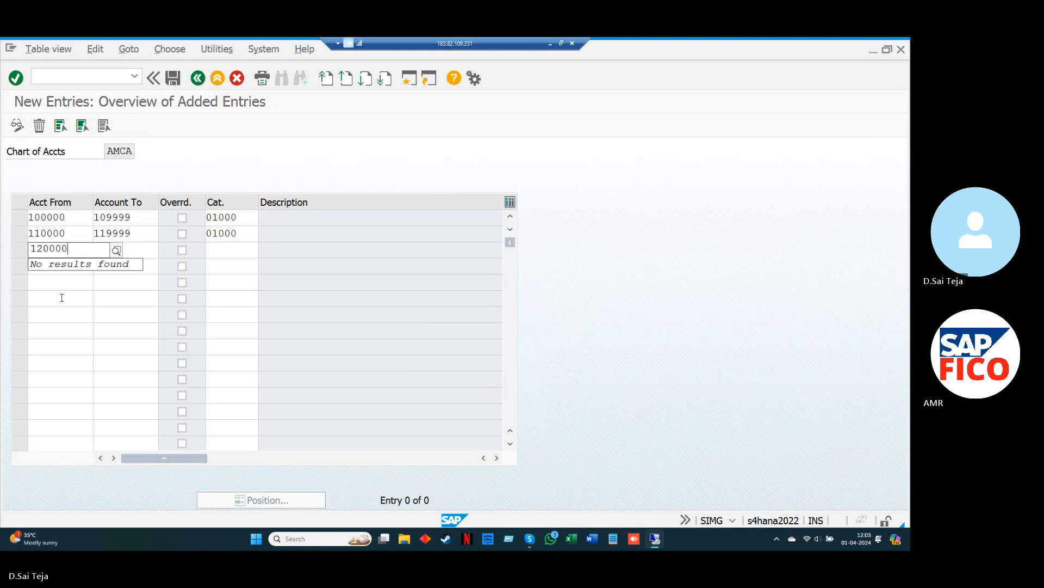
key(Tab)
text(129)
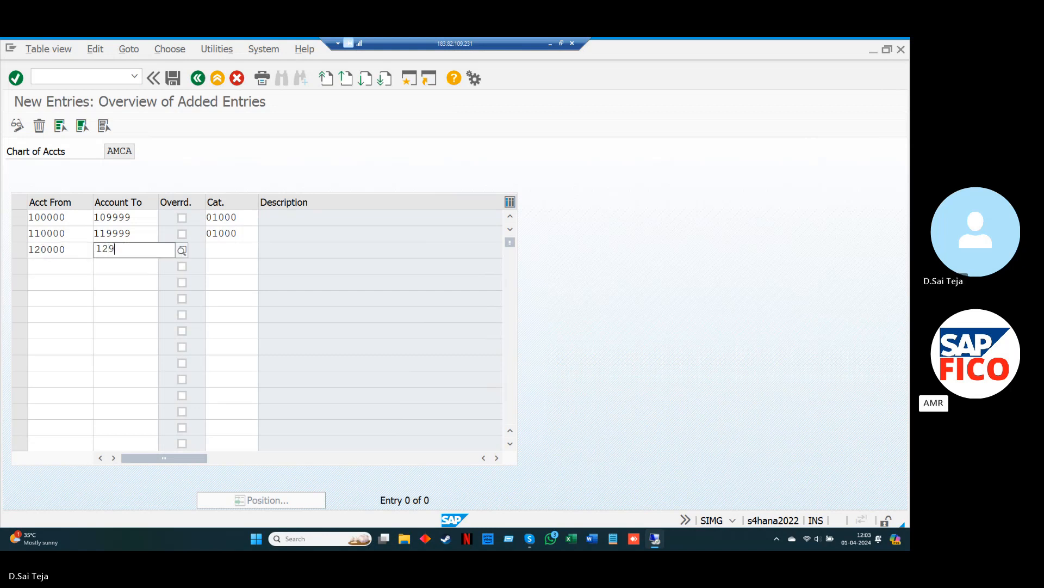
text(999)
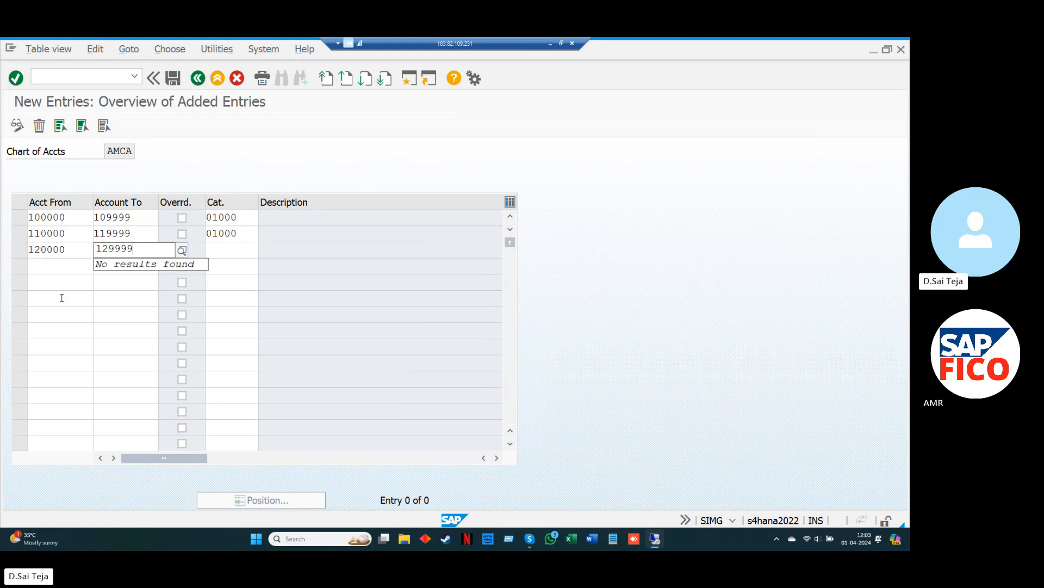
key(Tab)
key(Tab)
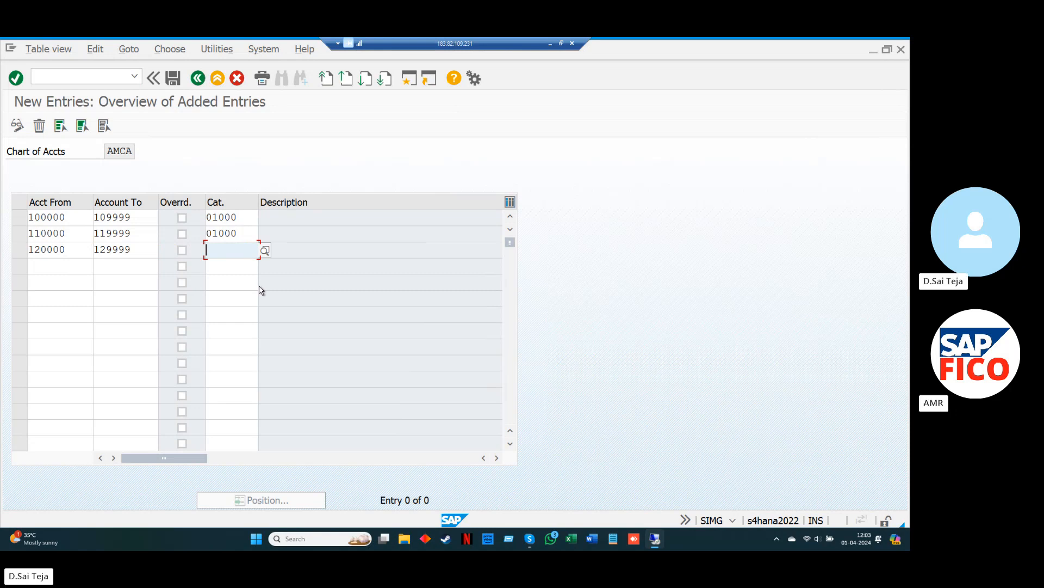
click(265, 252)
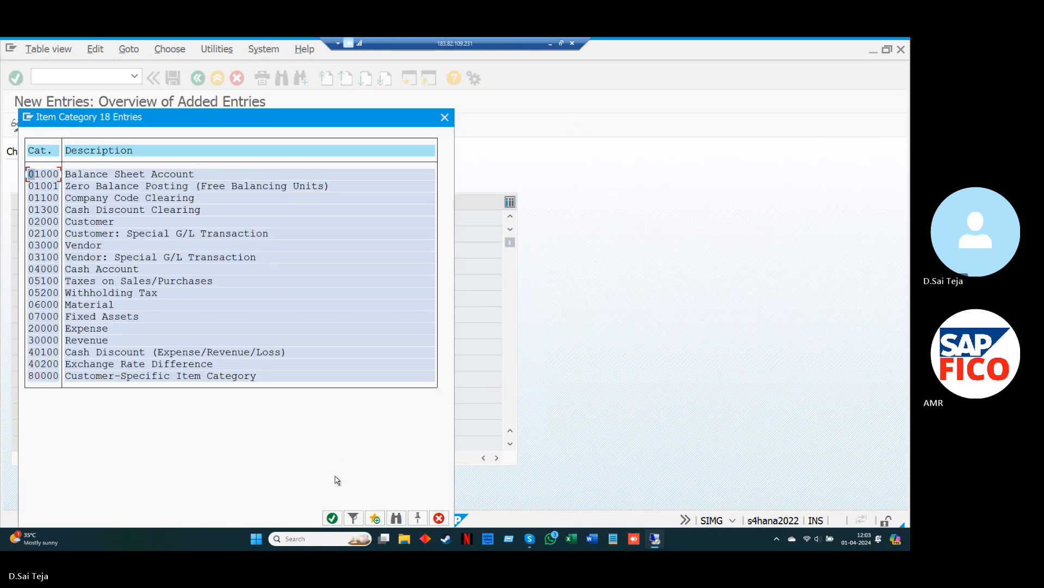
click(331, 517)
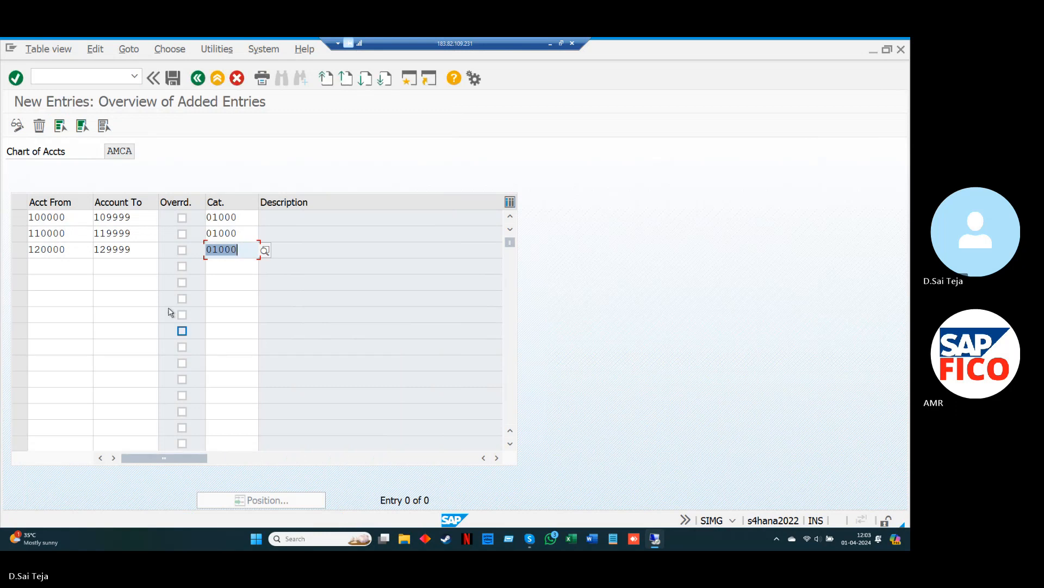
- Add the account range 130000 to 139999 with item category 01000 (Balance Sheet Account)
click(78, 265)
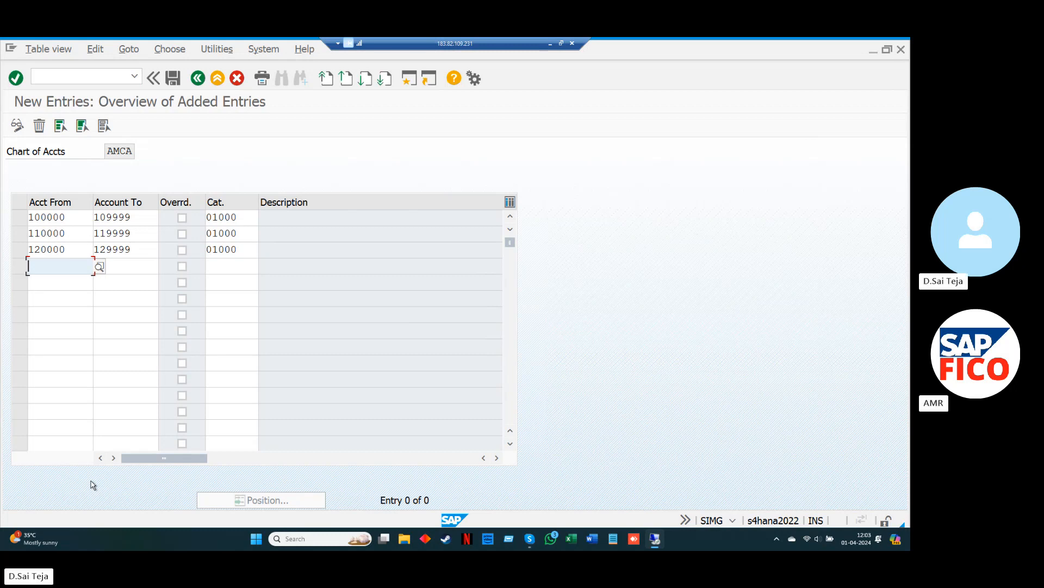
text(13)
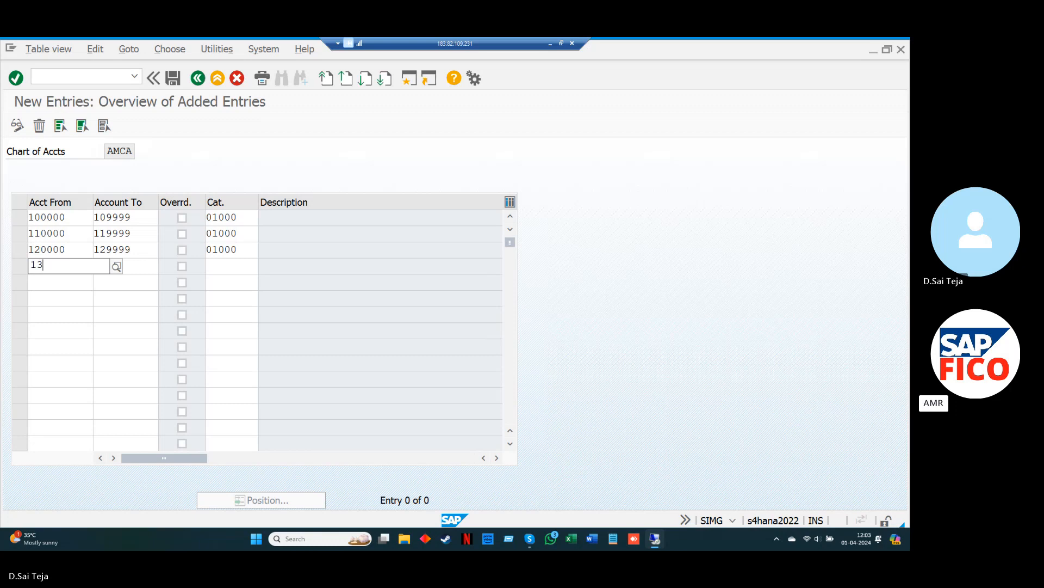
text(0000)
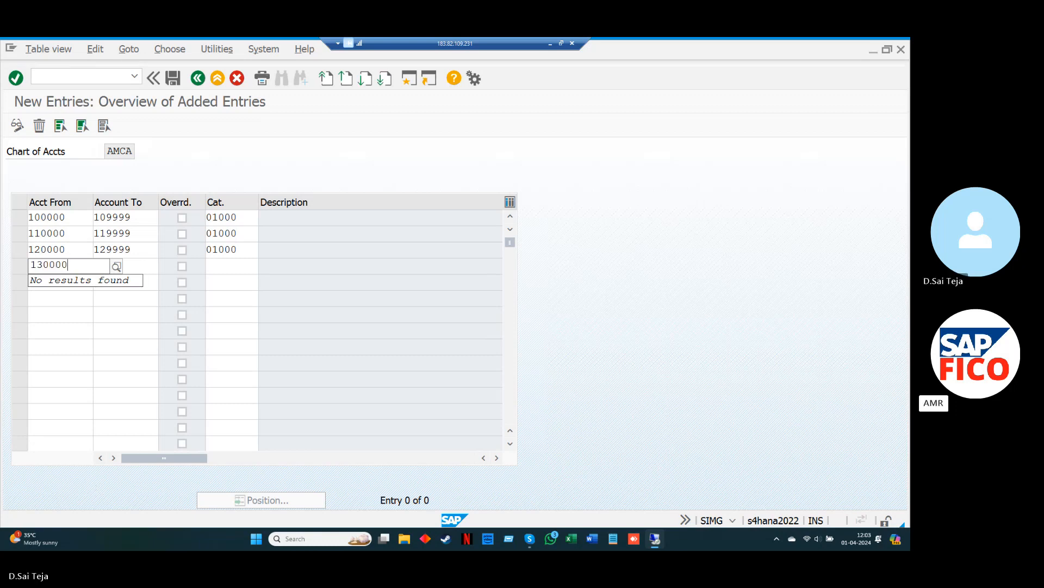
key(Tab)
text(139999)
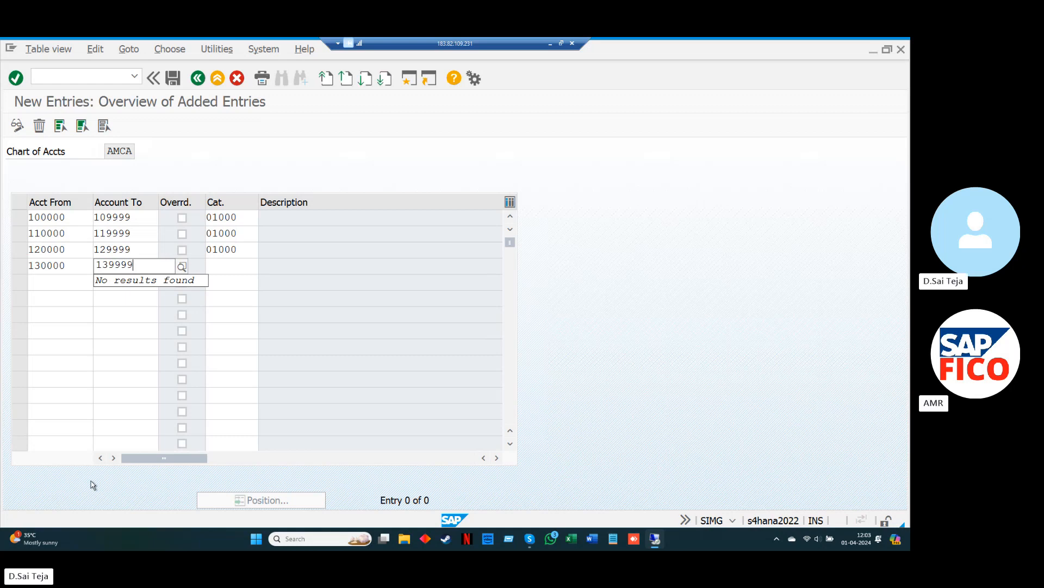
key(Tab)
key(Tab)
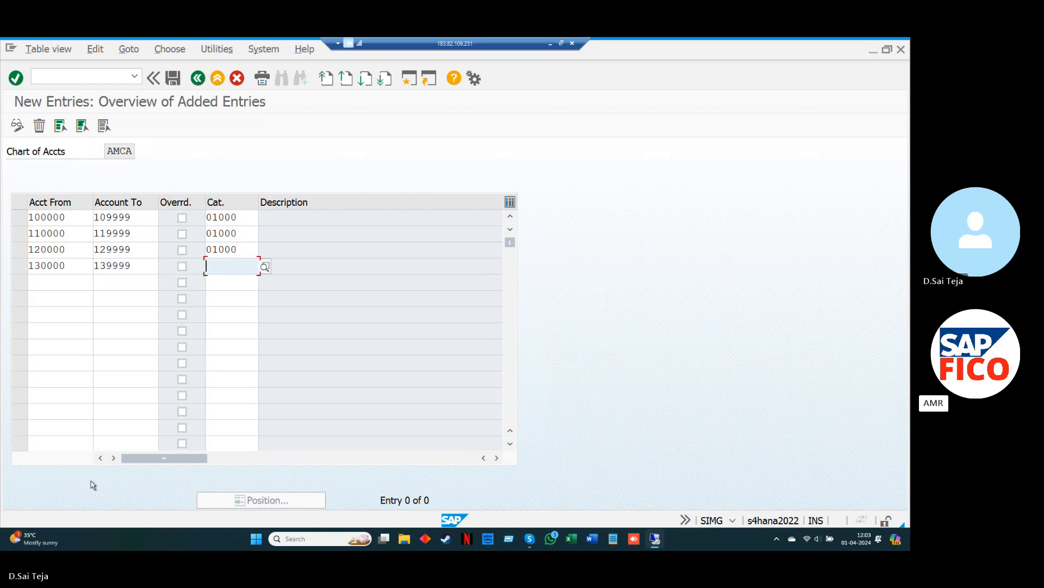
click(265, 267)
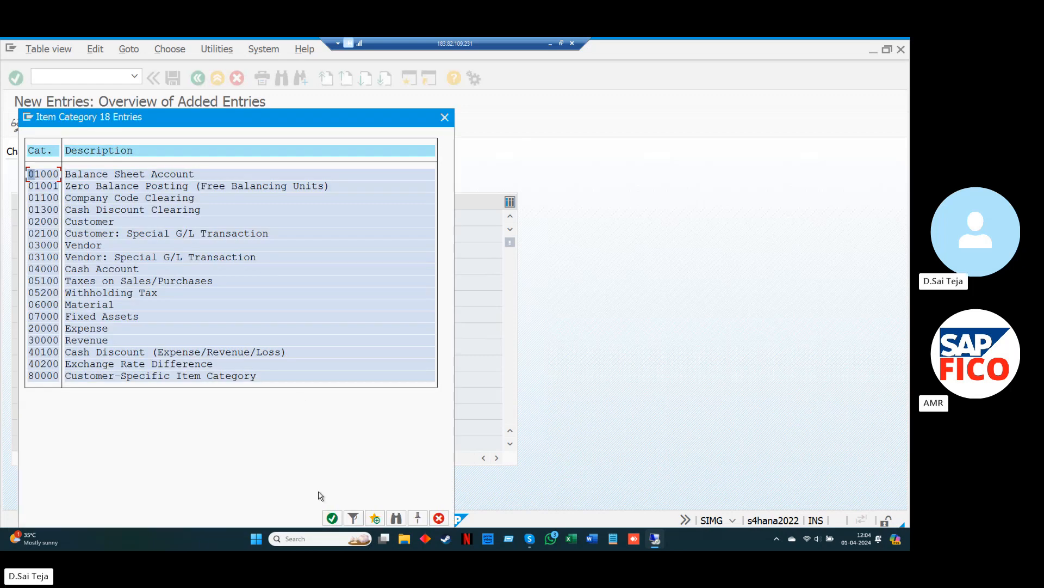
click(332, 519)
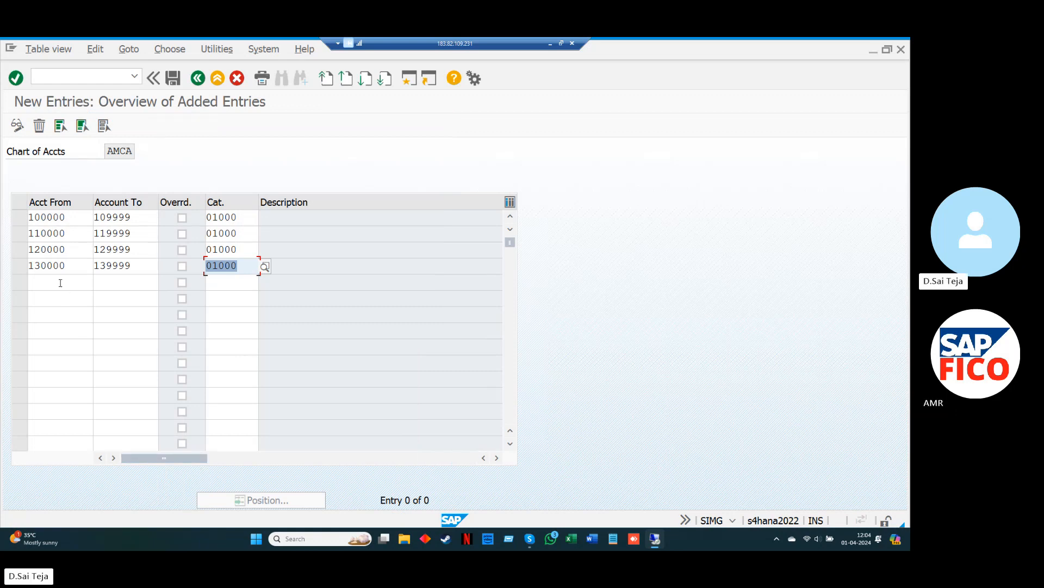
- Validate the balance sheet account ranges and save them to customizing request A4HK902184
click(61, 282)
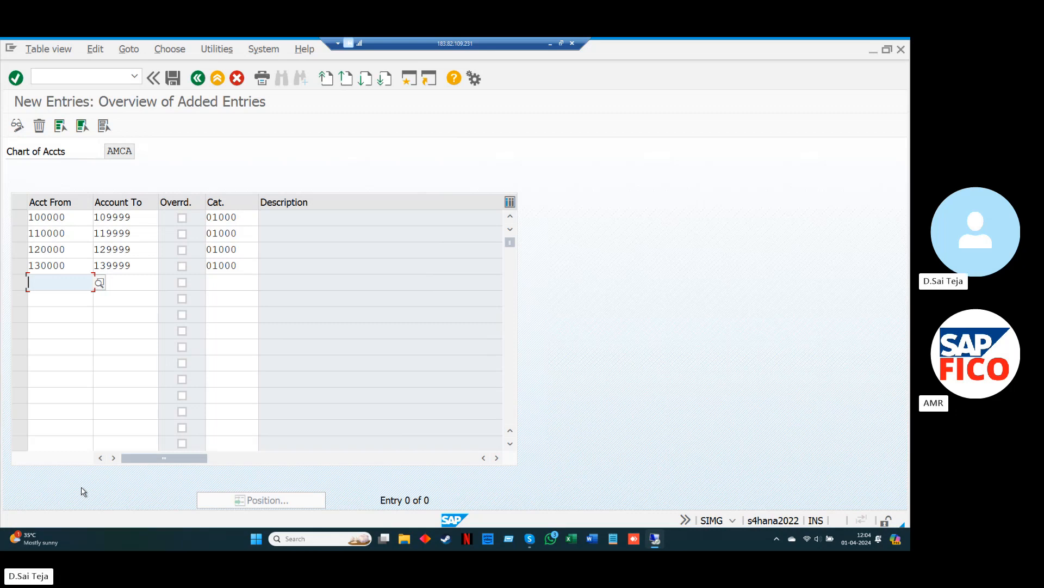
key(Return)
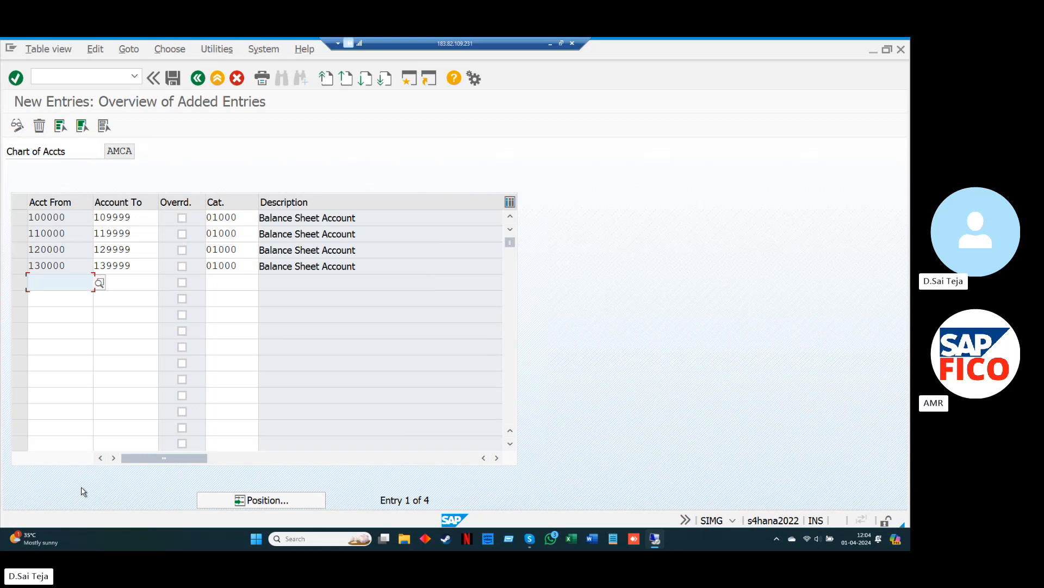
key(ctrl+s)
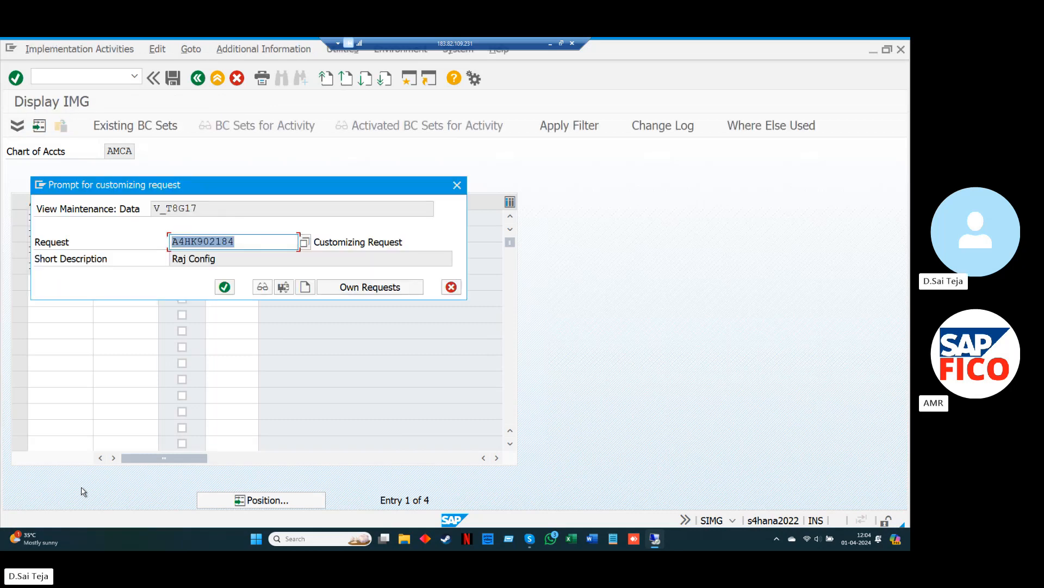
key(Return)
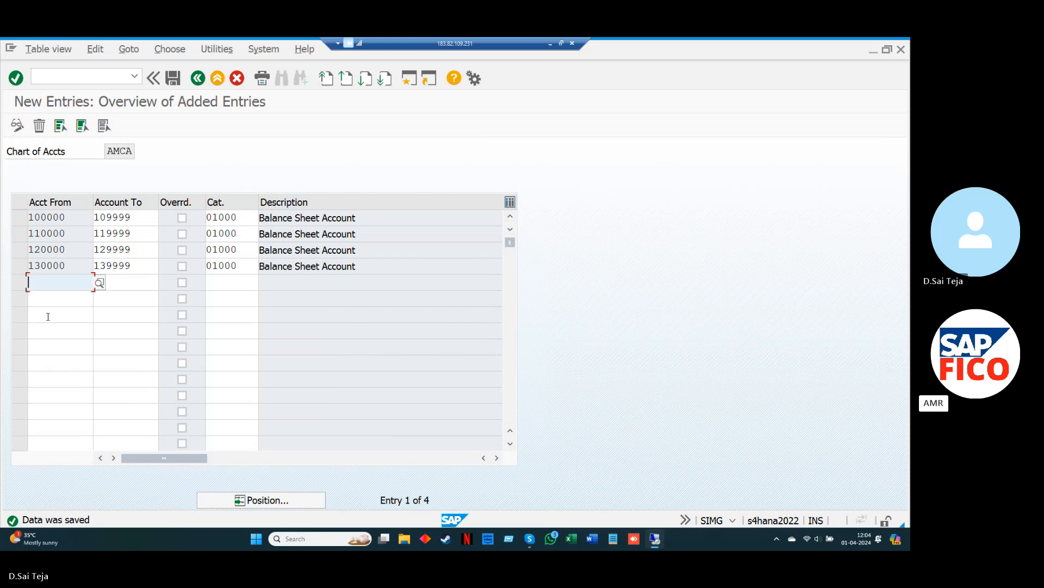
- Add the account range 140000 to 149999 with item category 03000 (Vendor) and validate the entry
text(140000)
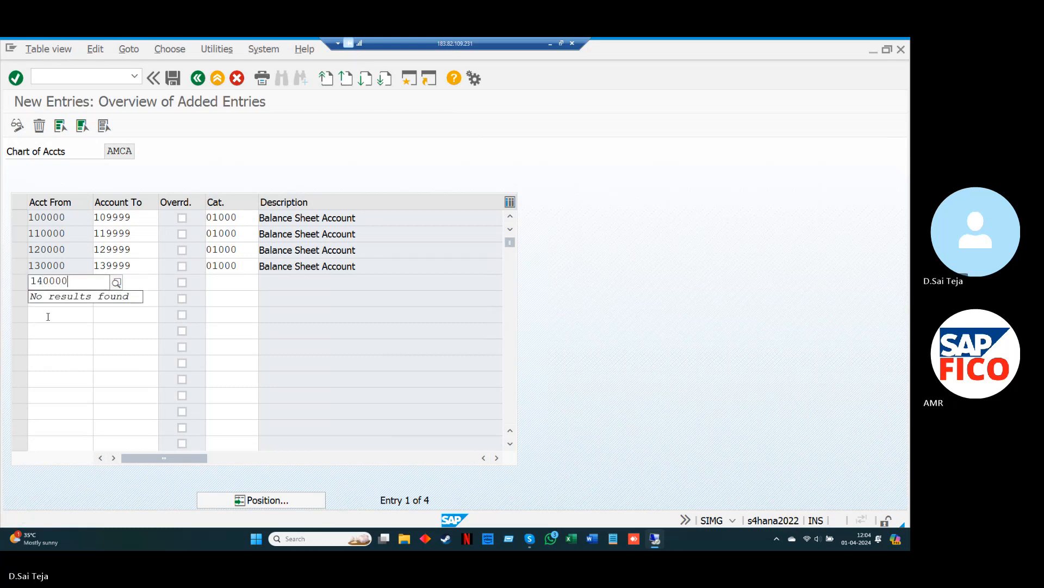
key(Tab)
text(1499)
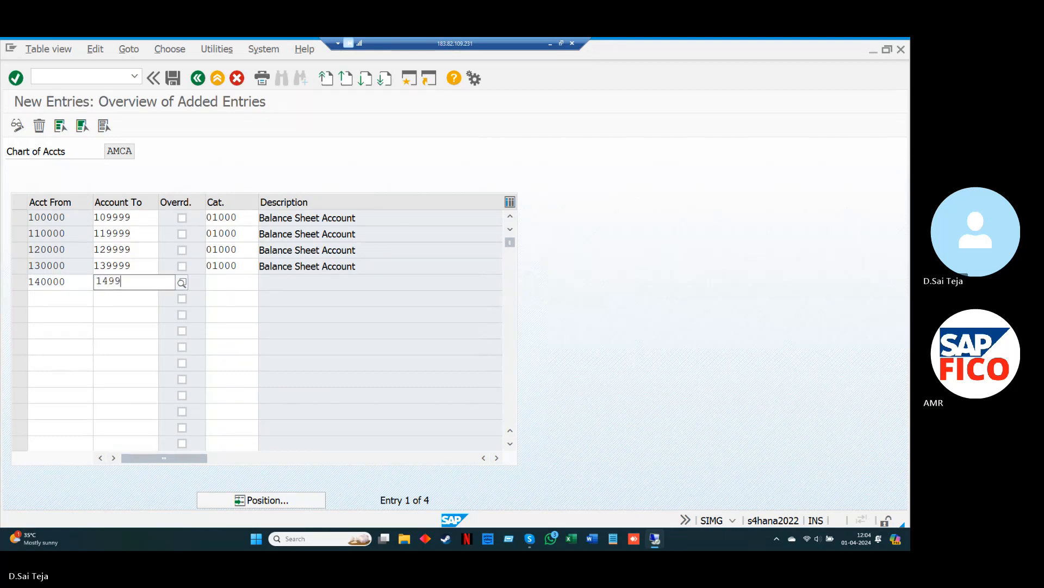
text(99)
key(Tab)
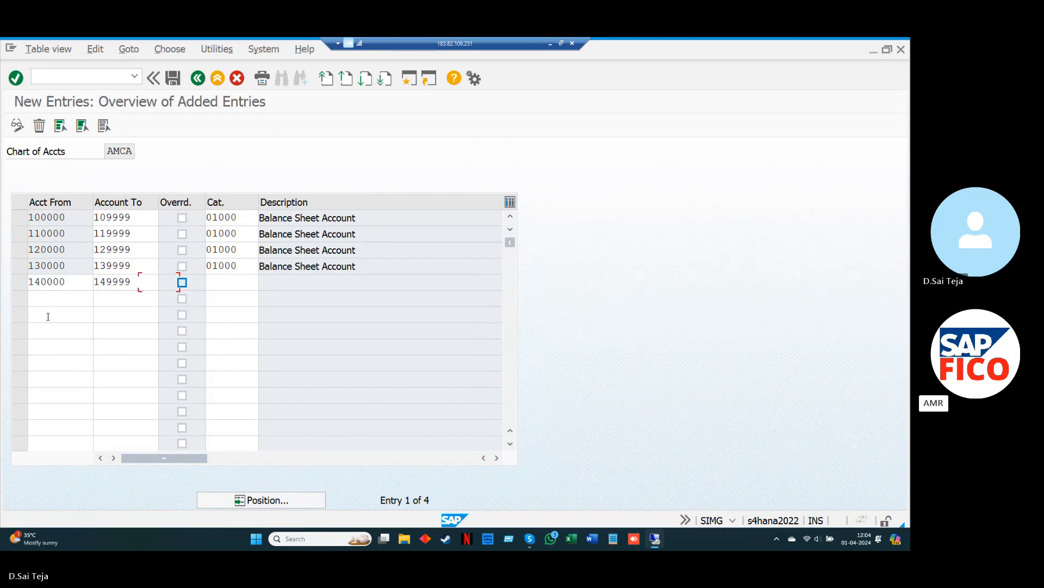
key(Tab)
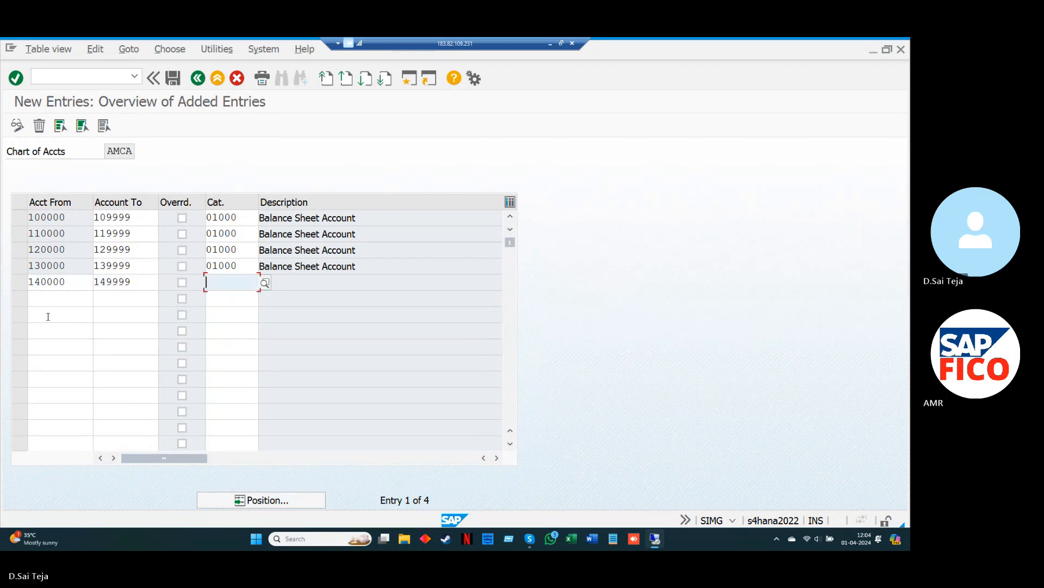
click(265, 283)
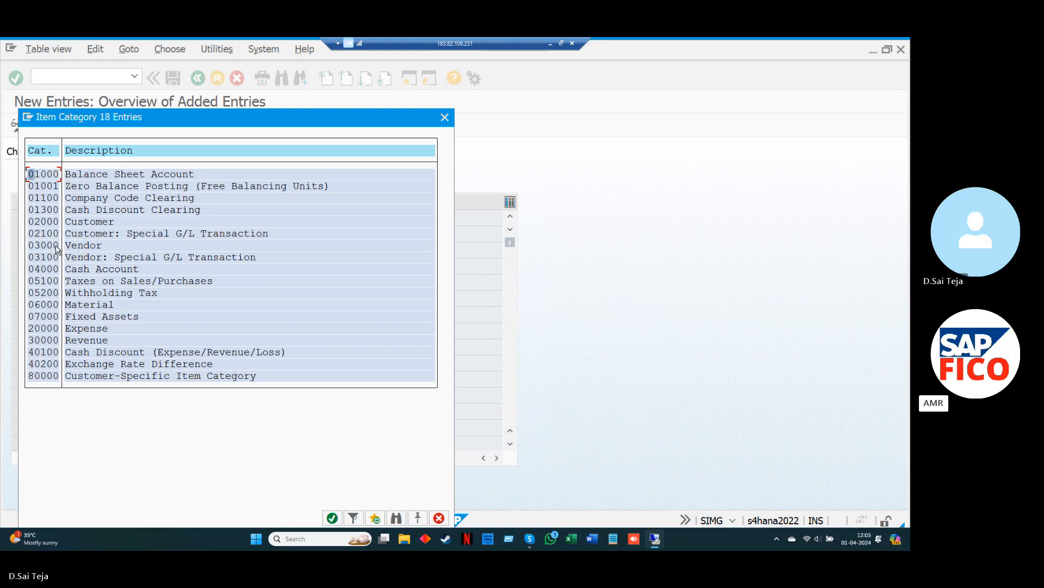
click(56, 246)
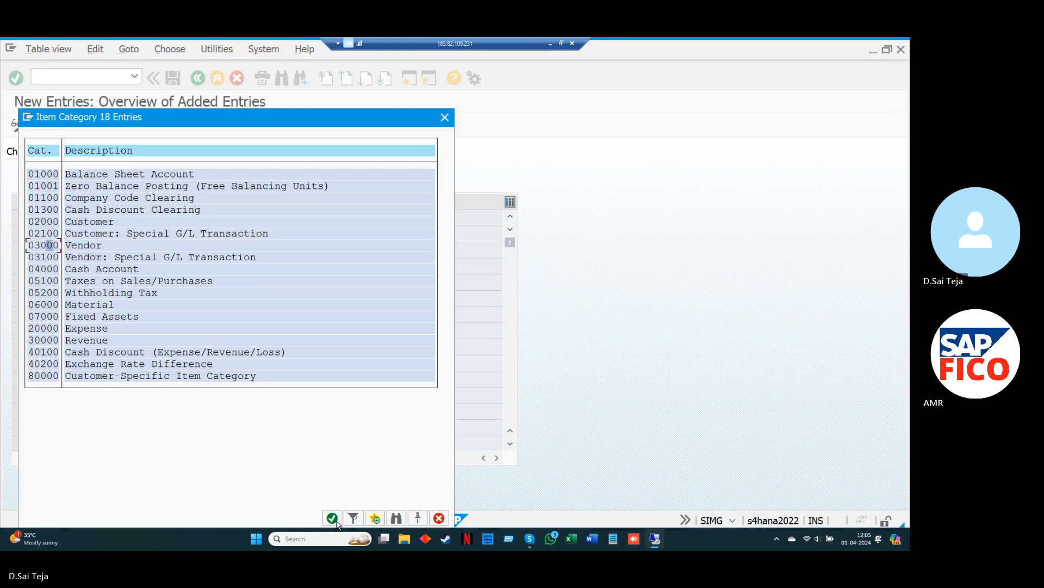
click(335, 520)
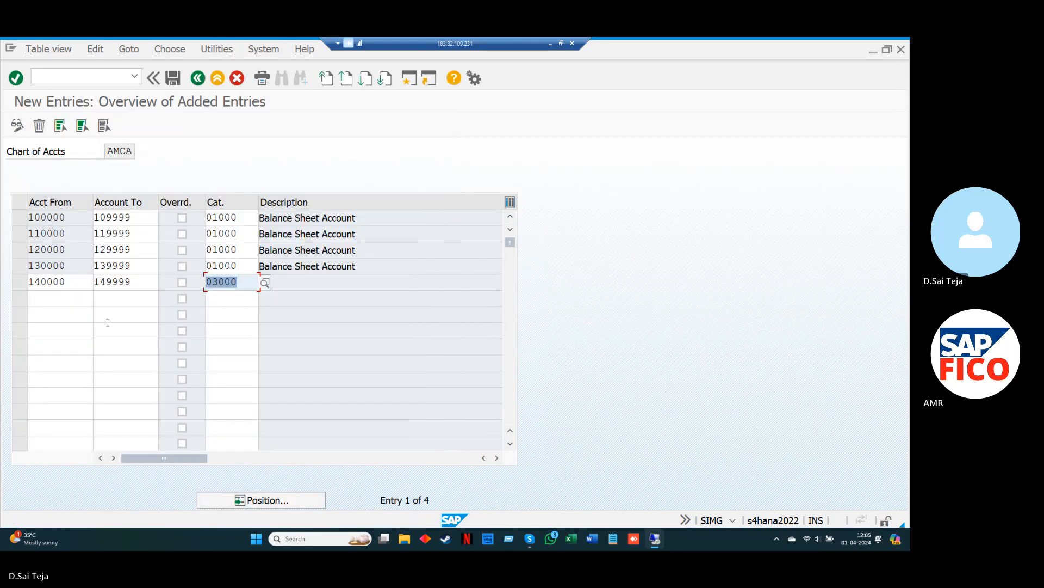
click(72, 297)
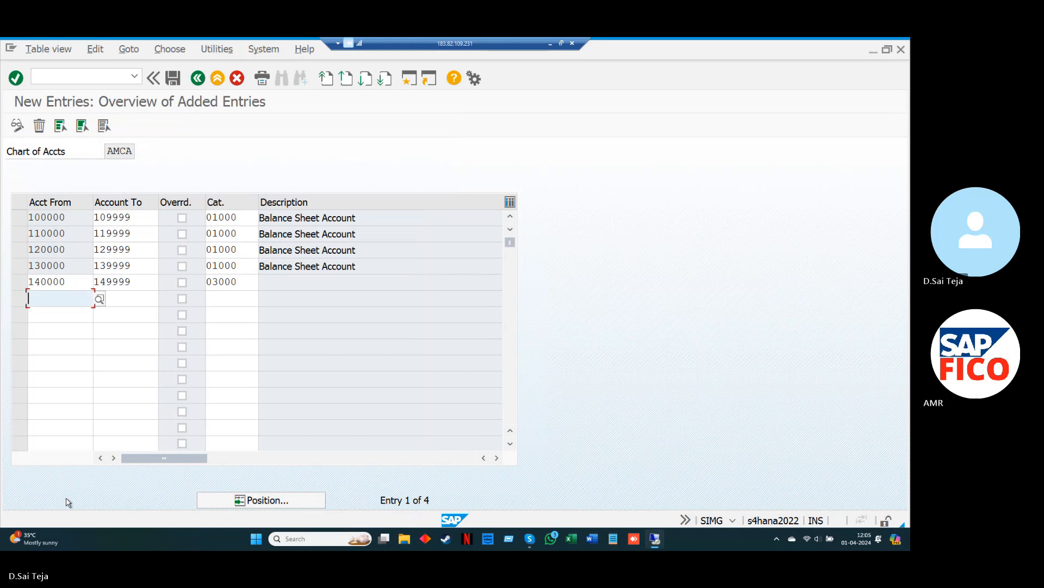
key(Return)
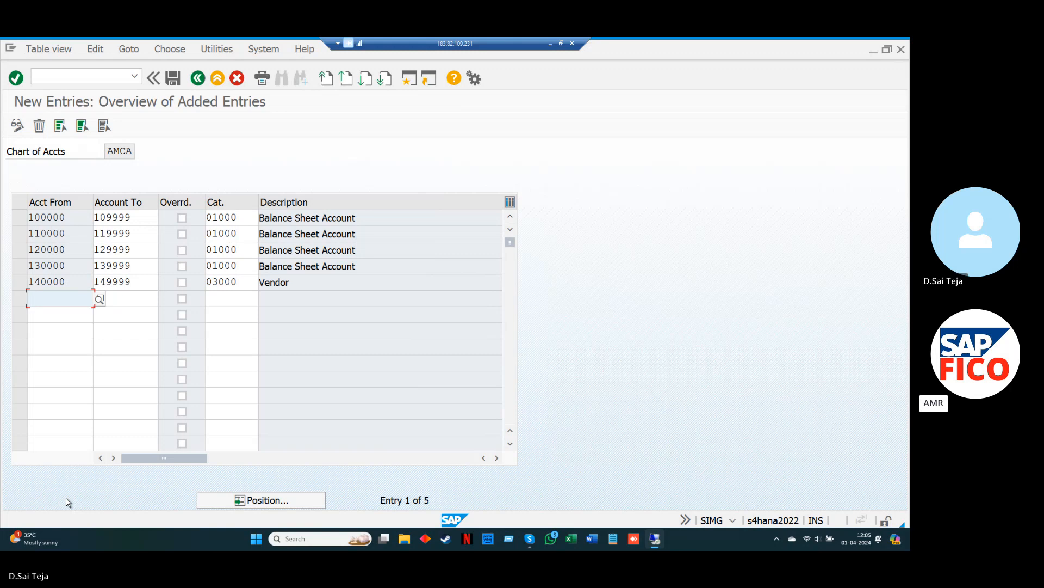
- Add the account range 150000 to 159999 with item category 01000 (Balance Sheet Account)
text(15)
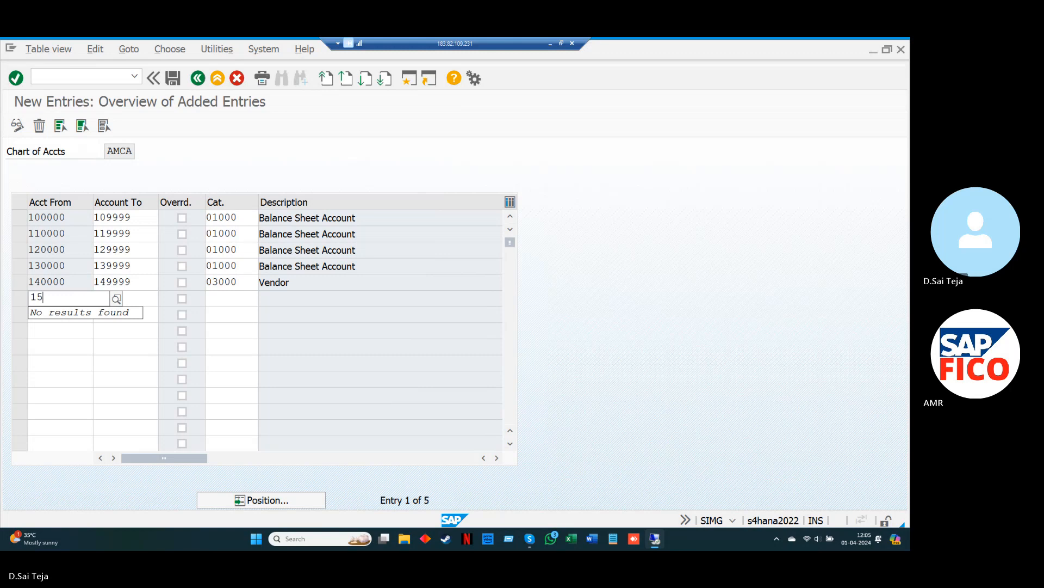
text(0000)
click(68, 502)
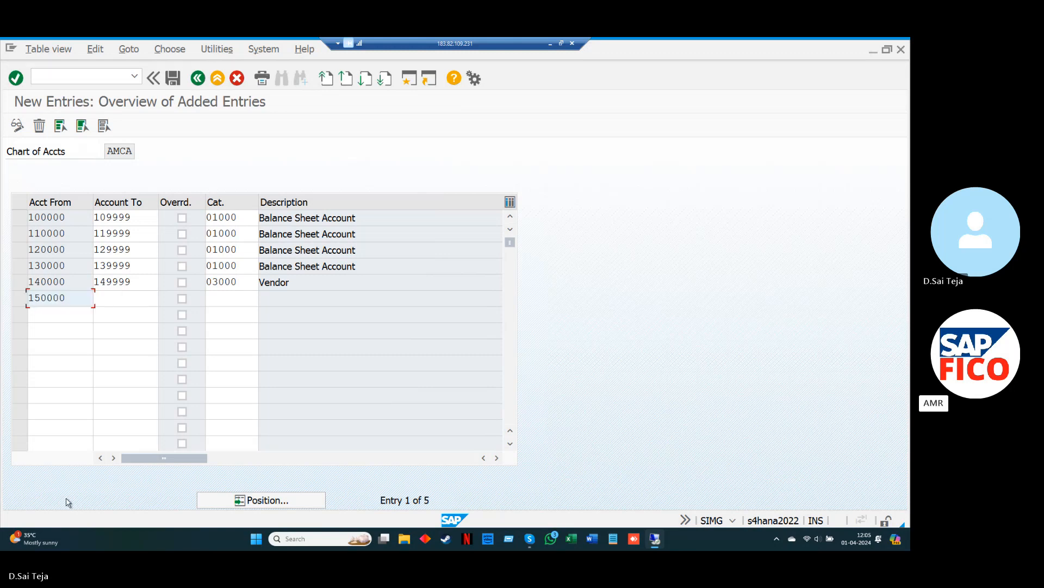
key(Tab)
text(159)
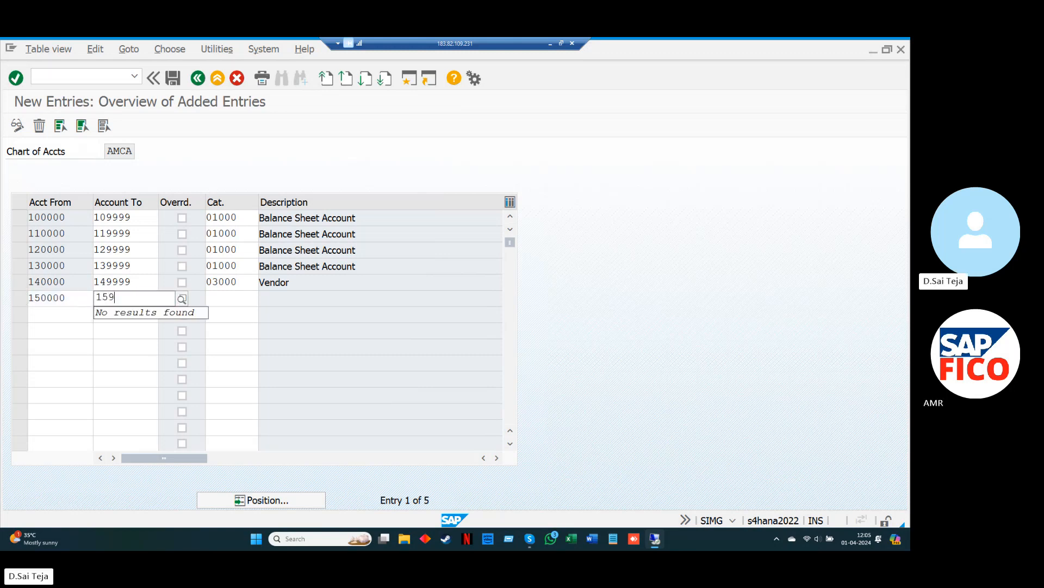
text(999)
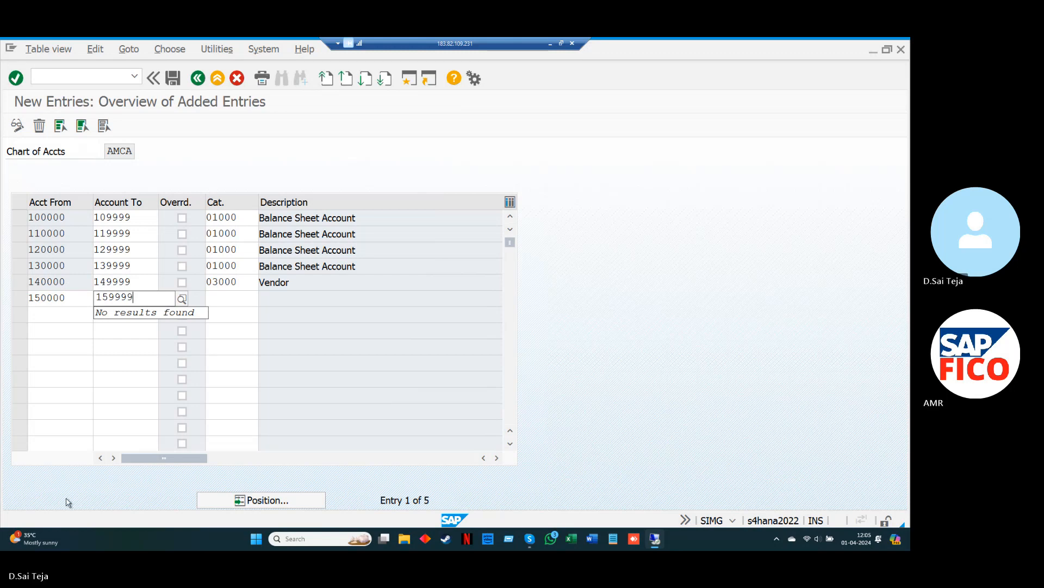
key(Tab)
key(Tab)
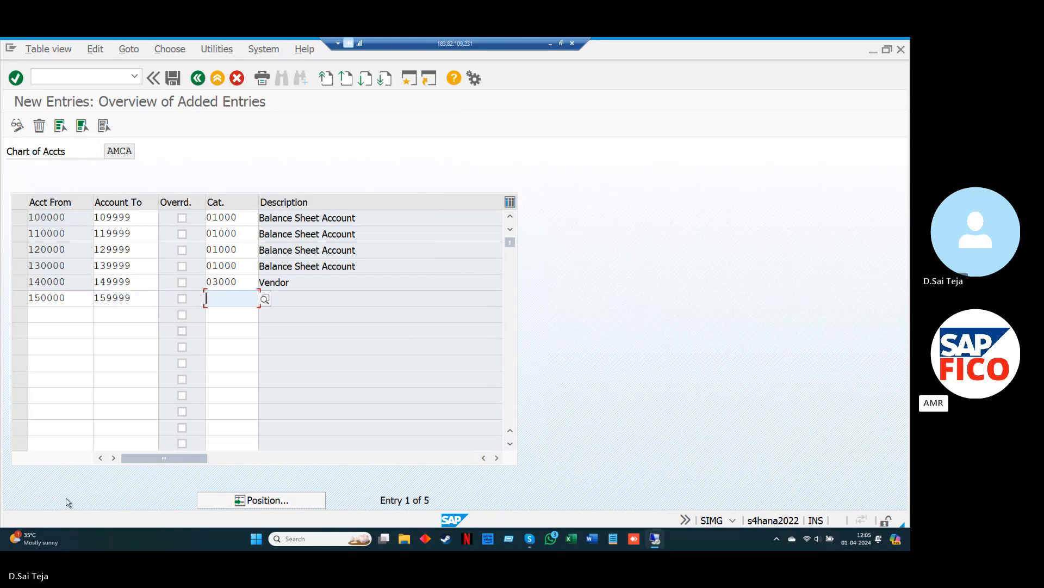
click(265, 300)
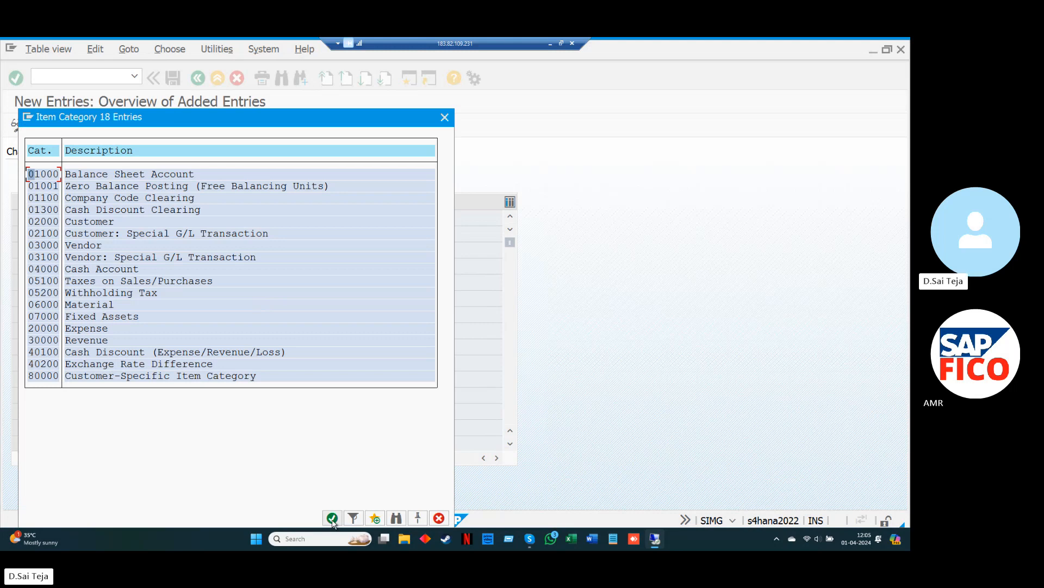
click(332, 518)
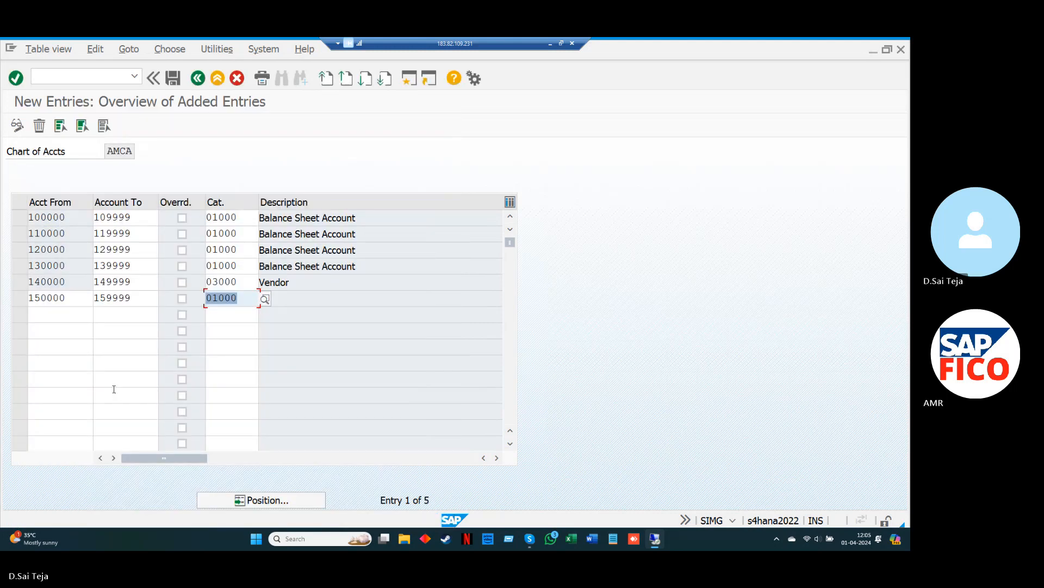
- Add the account range 160000 to 169999 with item category 01000 (Balance Sheet Account) and validate the new entries
click(54, 313)
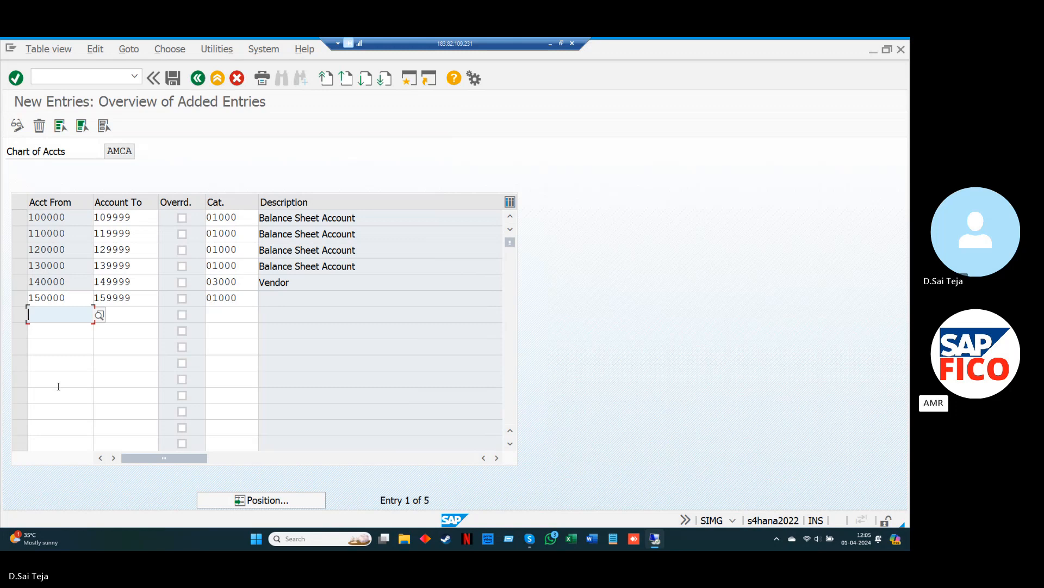
text(1)
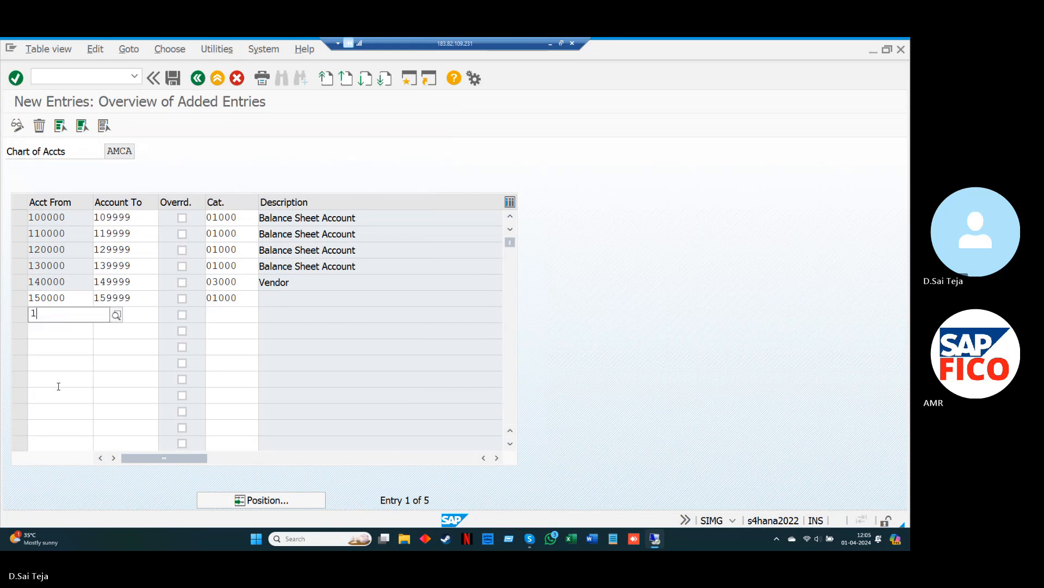
text(60000)
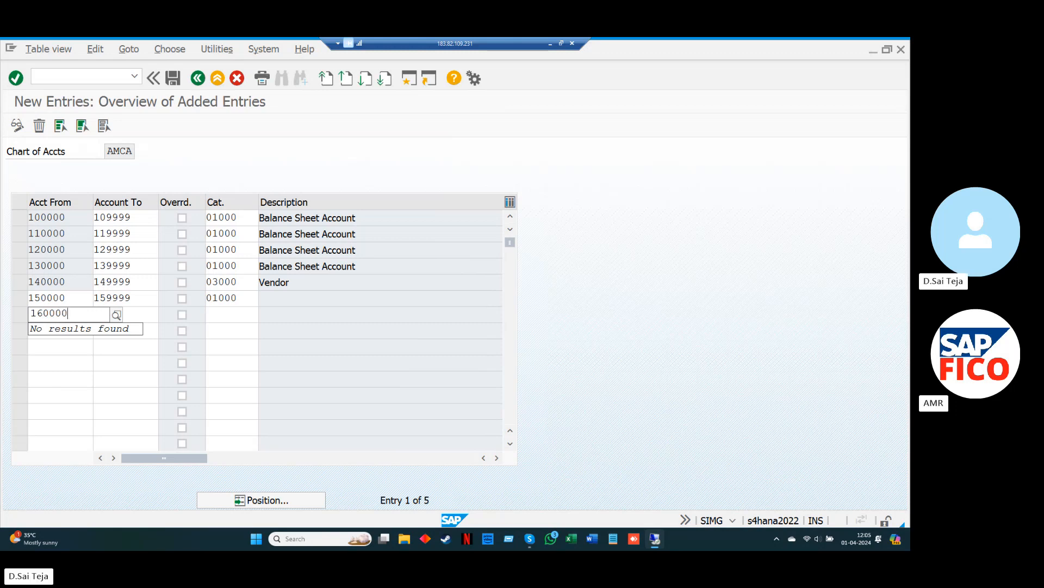
key(Tab)
text(169999)
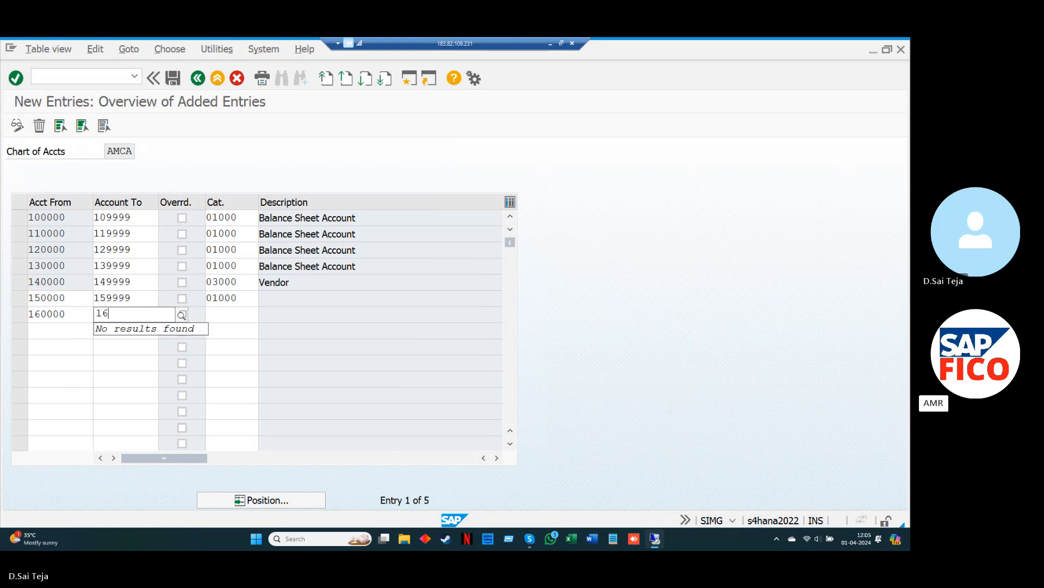
key(Tab)
key(Tab)
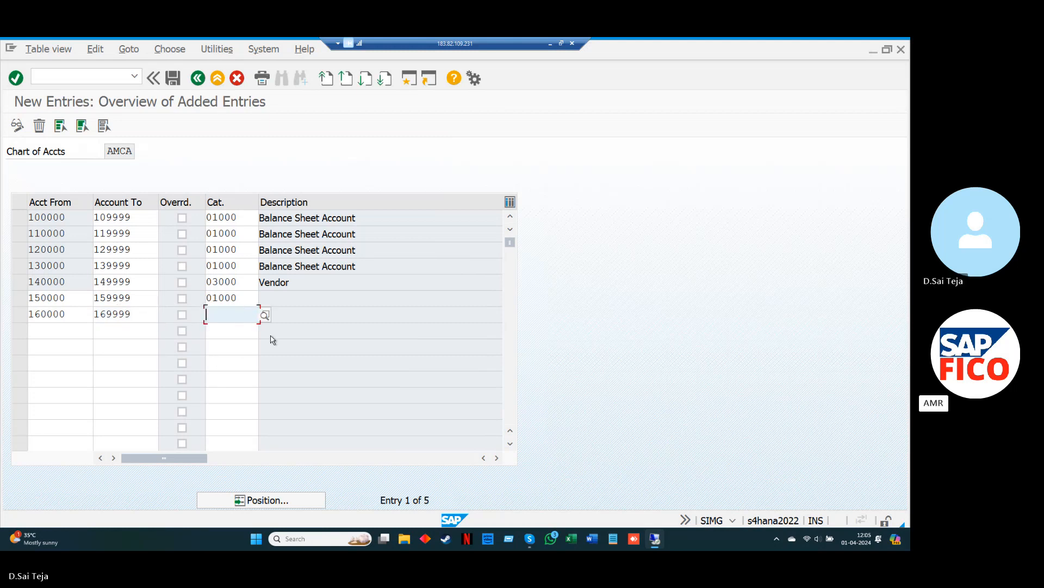
click(264, 315)
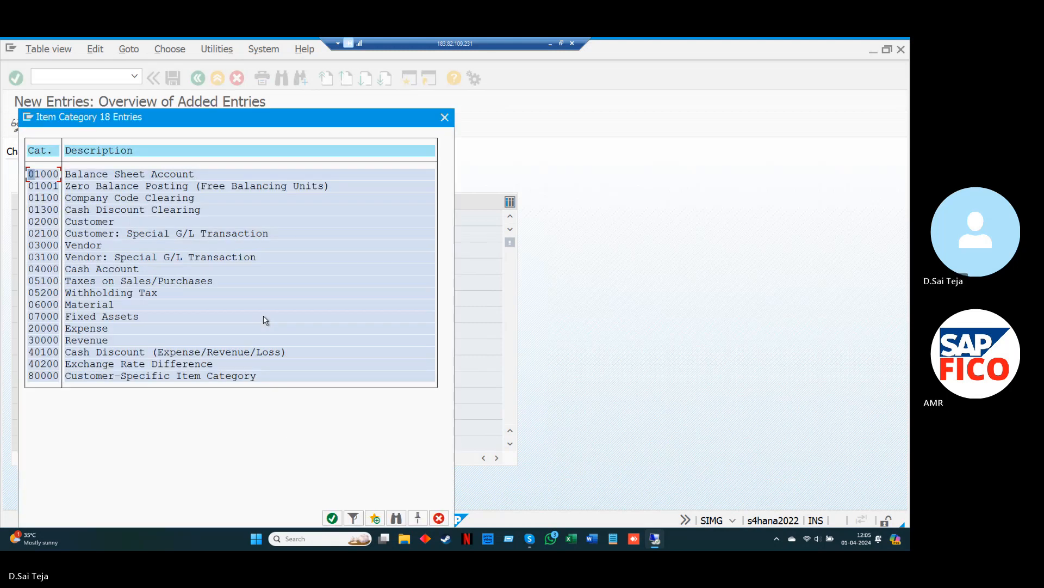
click(332, 517)
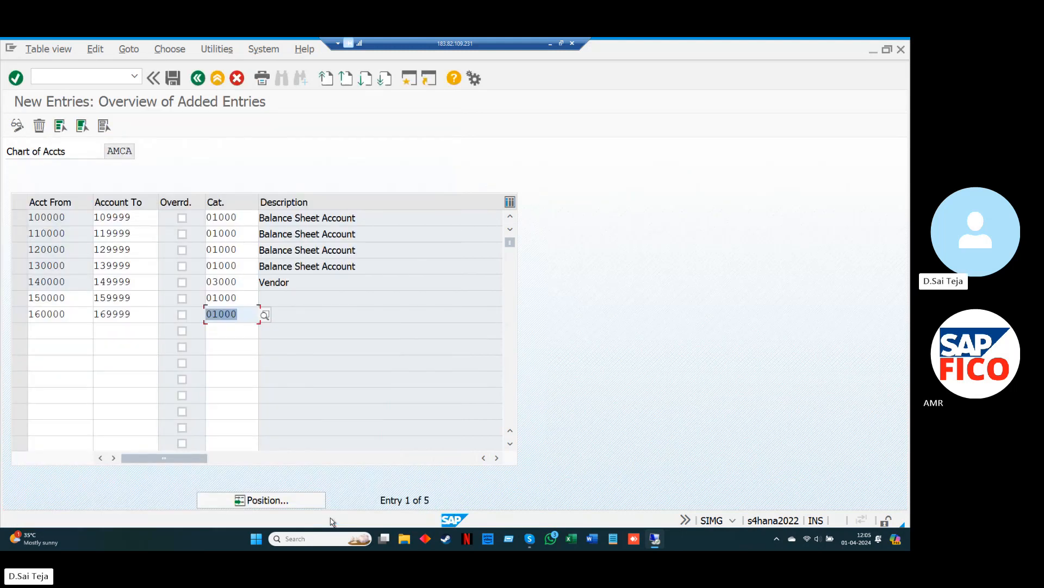
click(81, 333)
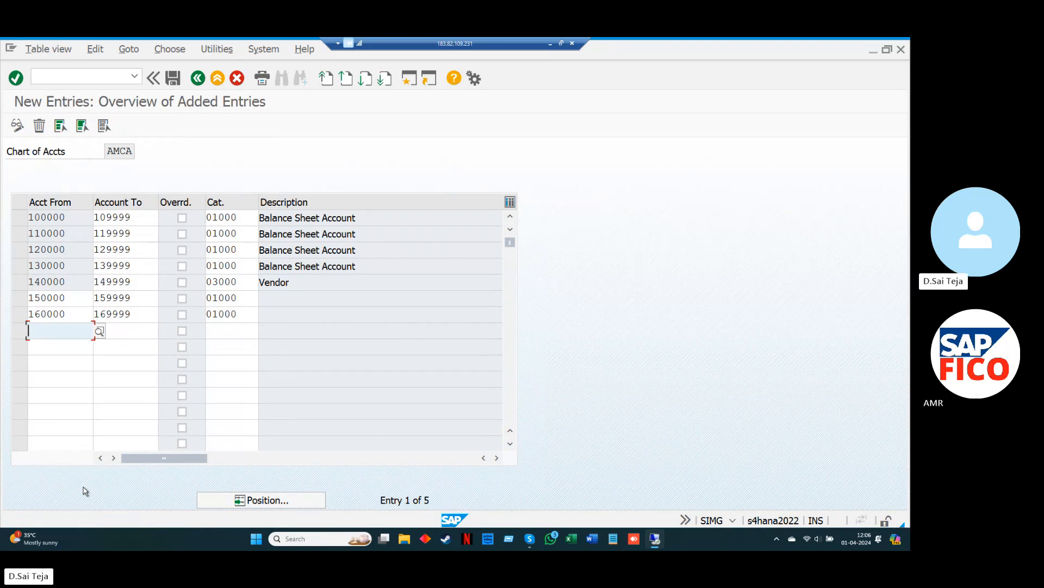
key(Return)
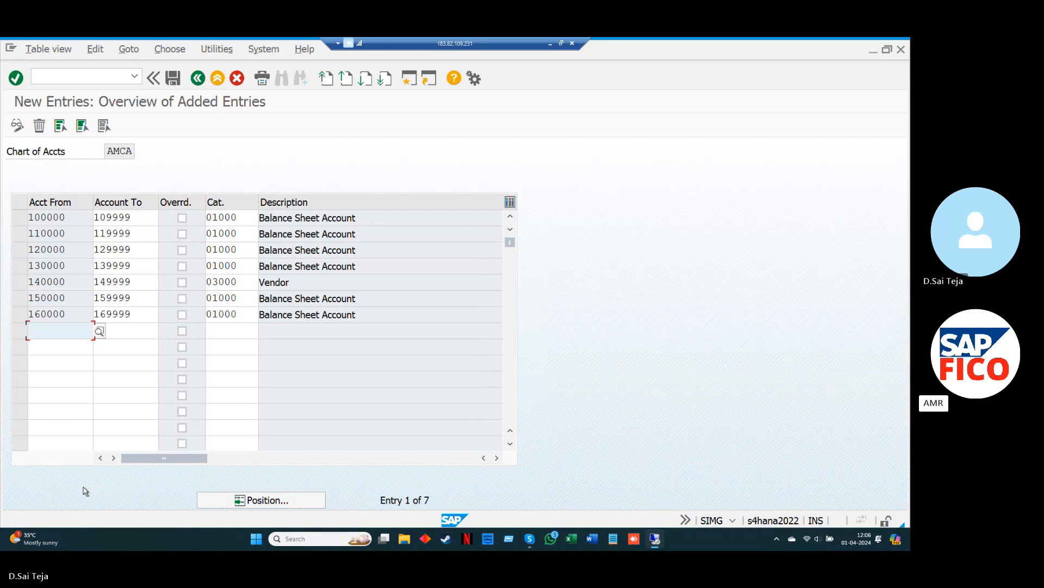
- Add the account range 200000 to 209999 with item category 07000 (Fixed Assets)
text(2)
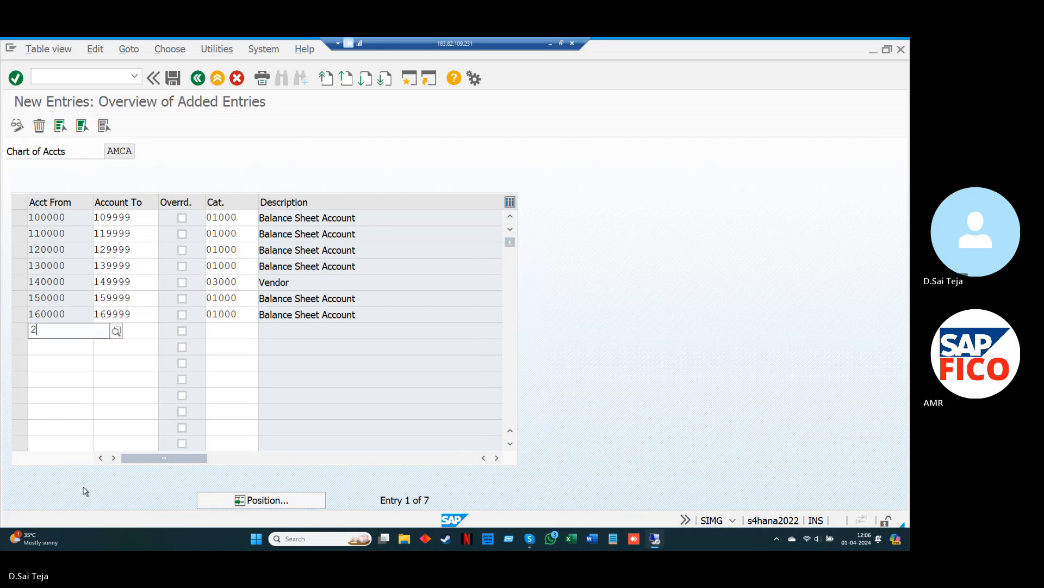
text(00000)
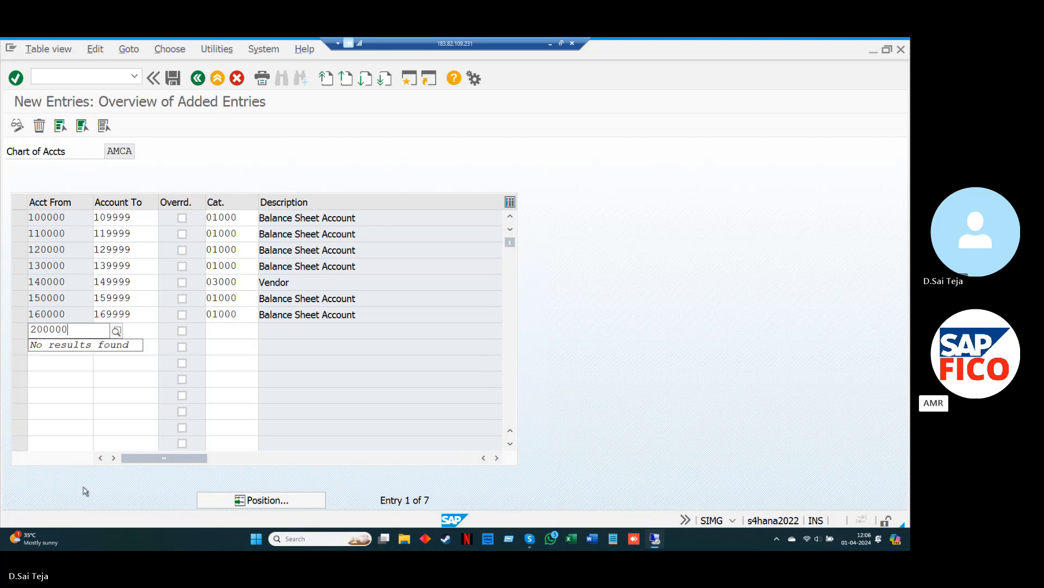
key(Tab)
text(20)
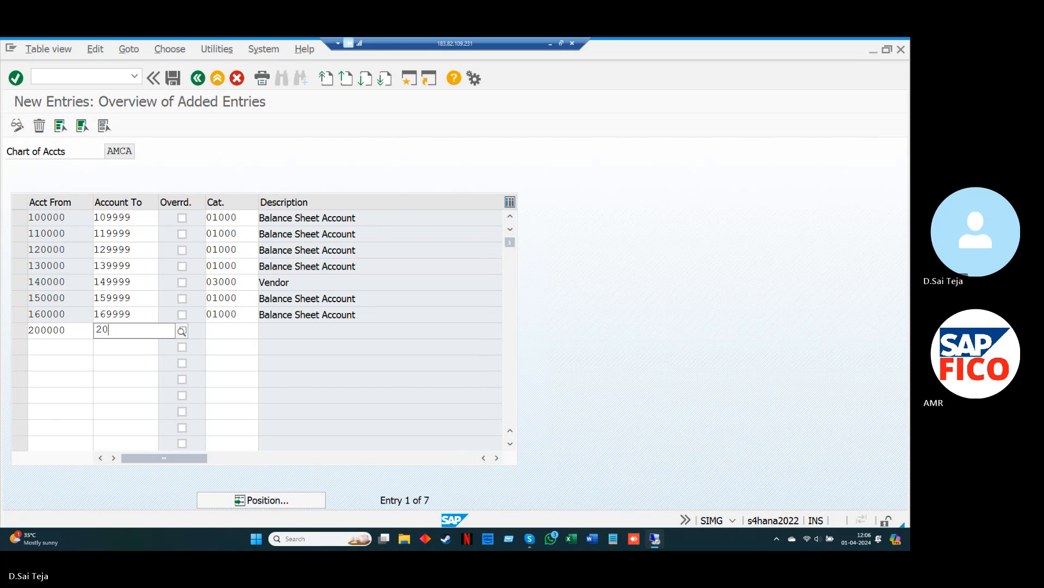
text(9999)
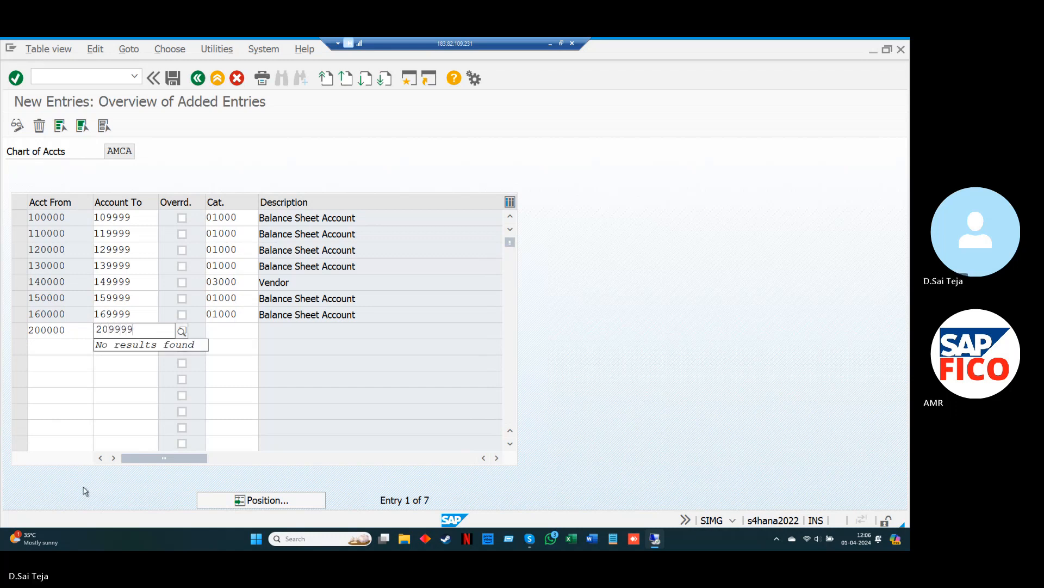
key(Tab)
key(Tab)
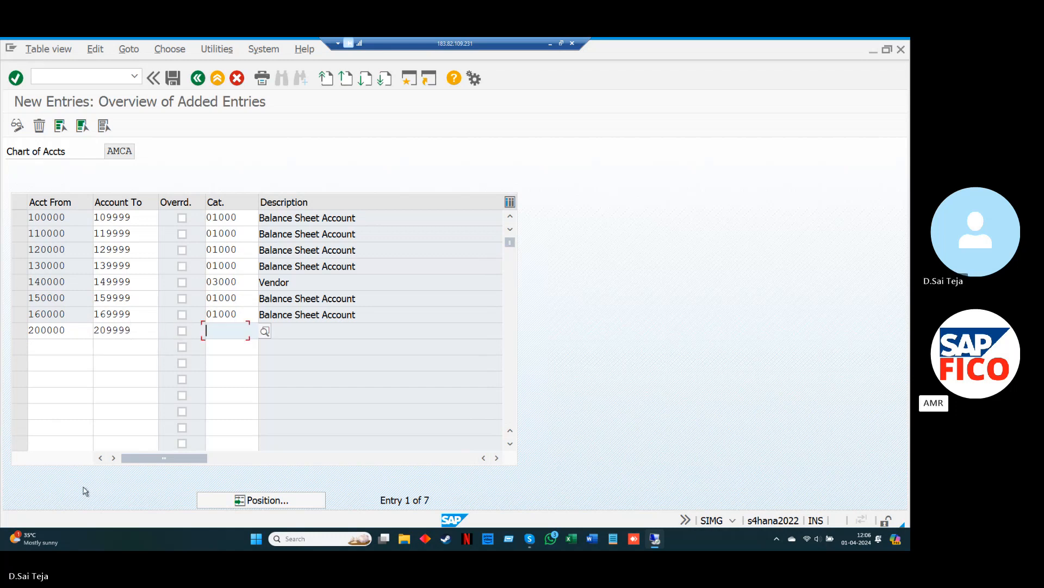
click(265, 331)
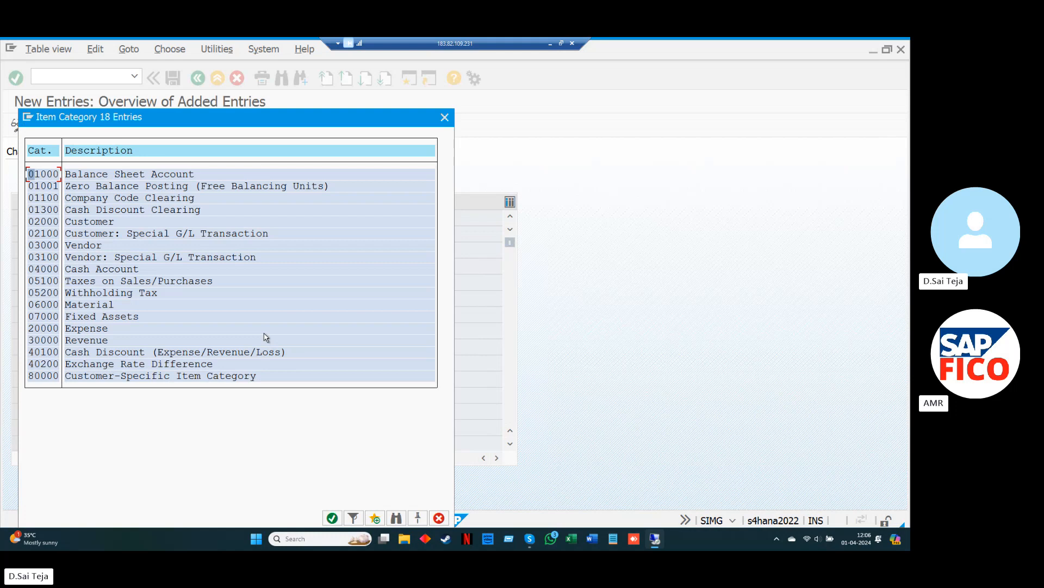
click(52, 318)
click(332, 518)
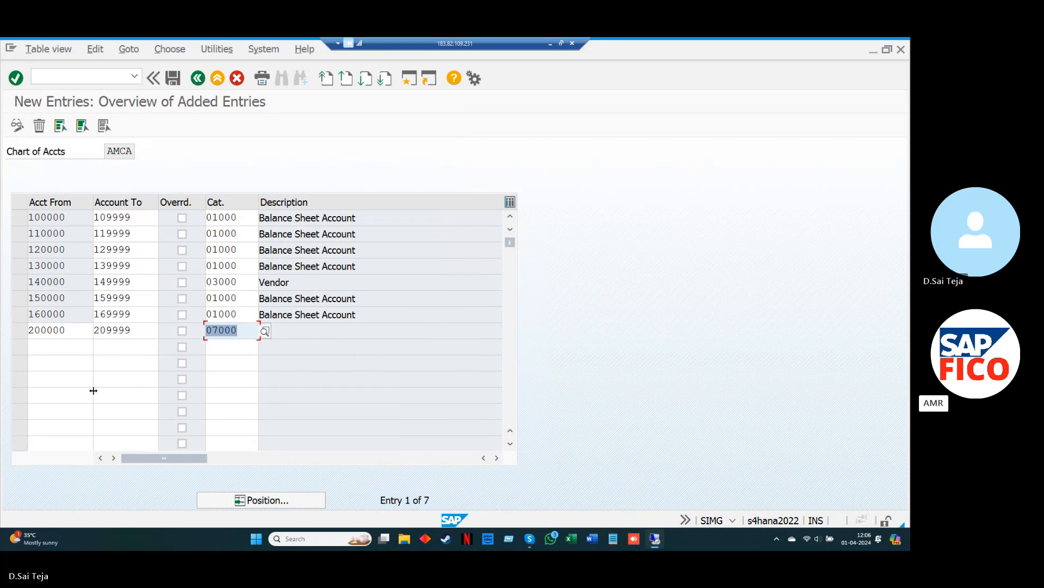
- Add the account range 210000 to 219999 with item category 01000 (Balance Sheet Account) and validate the new entries
click(68, 348)
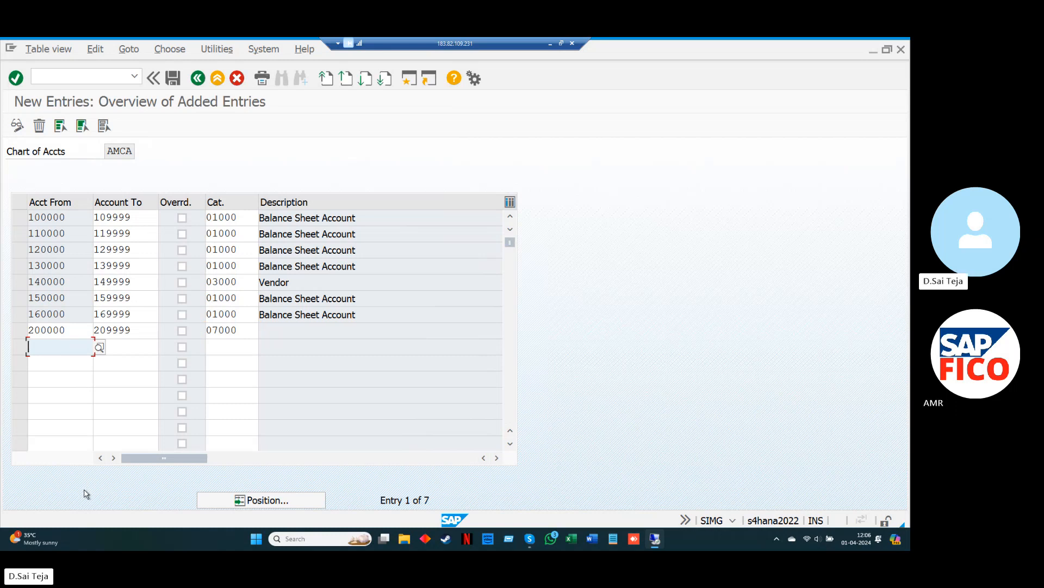
text(210000)
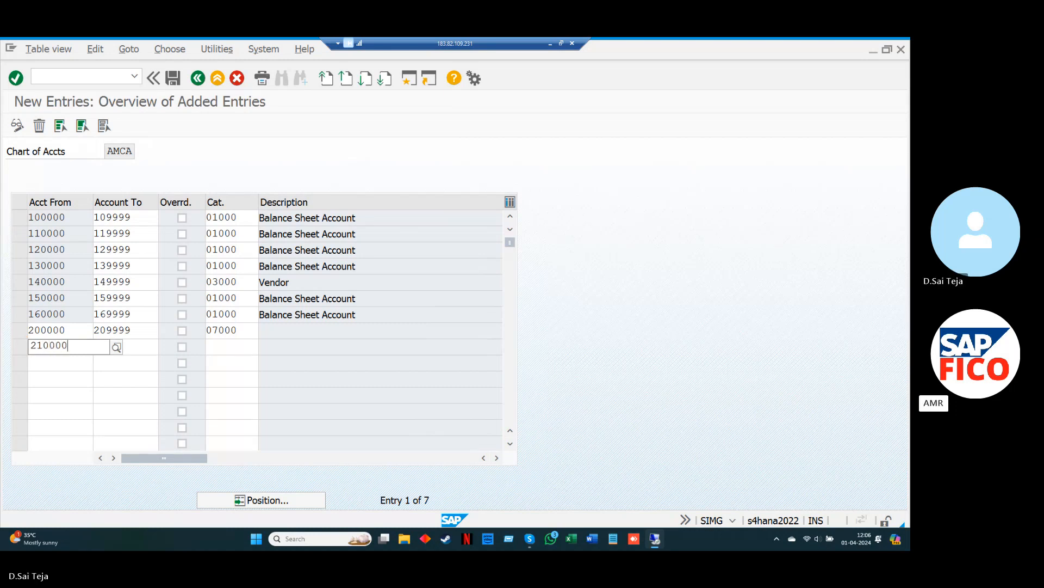
key(Tab)
text(219999)
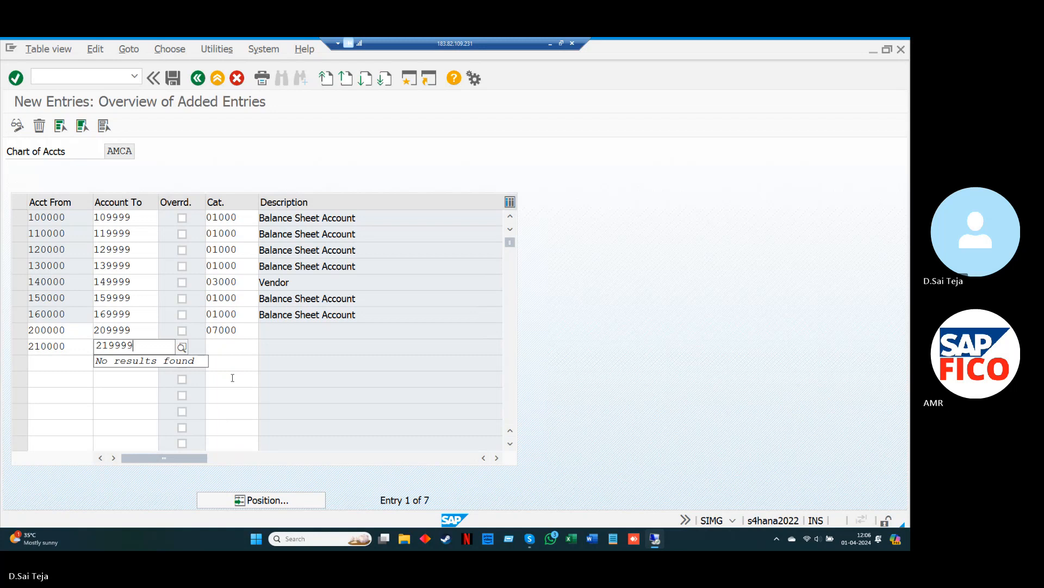
click(240, 342)
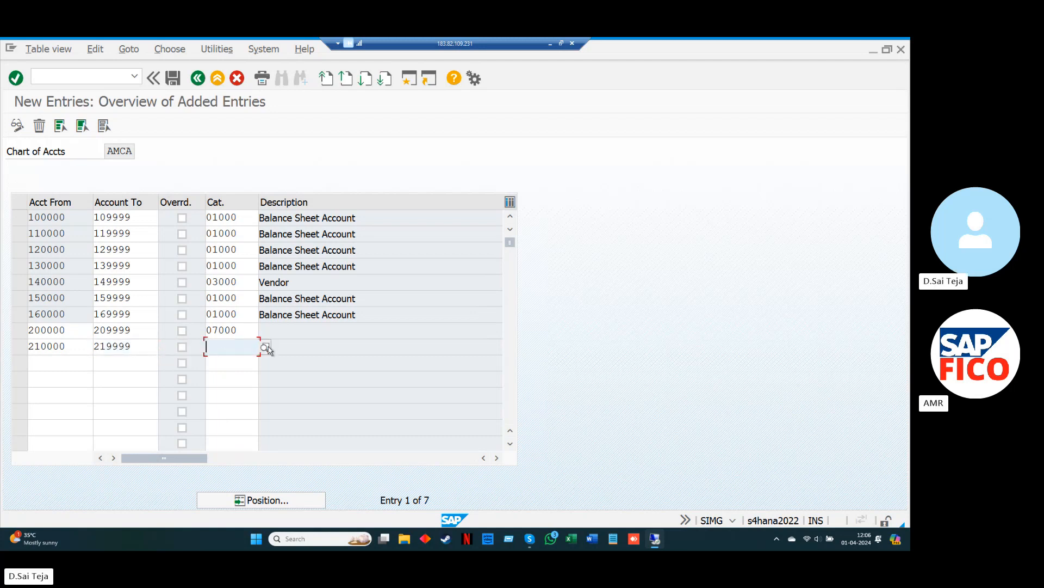
click(265, 347)
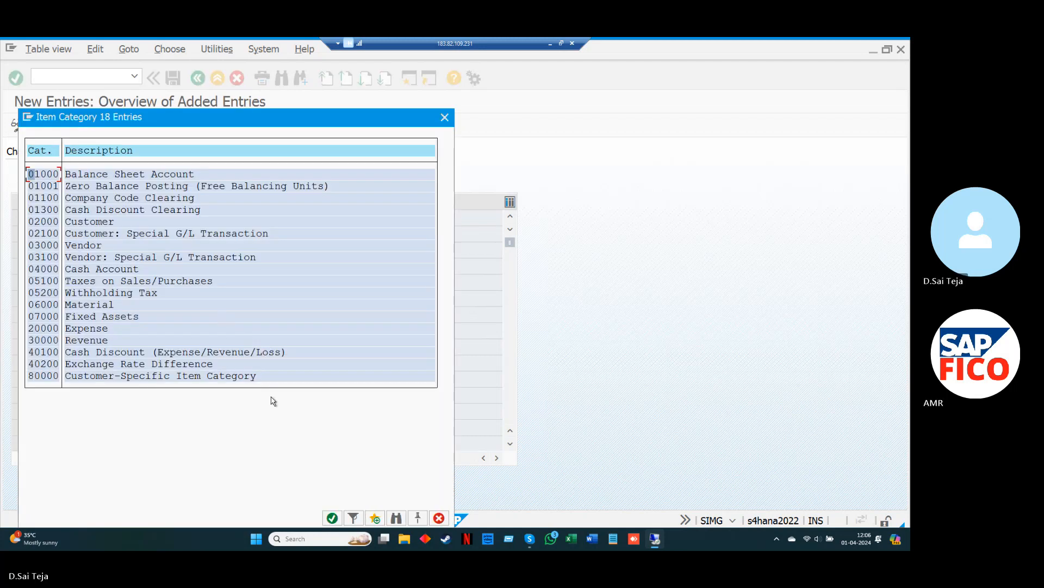
click(332, 518)
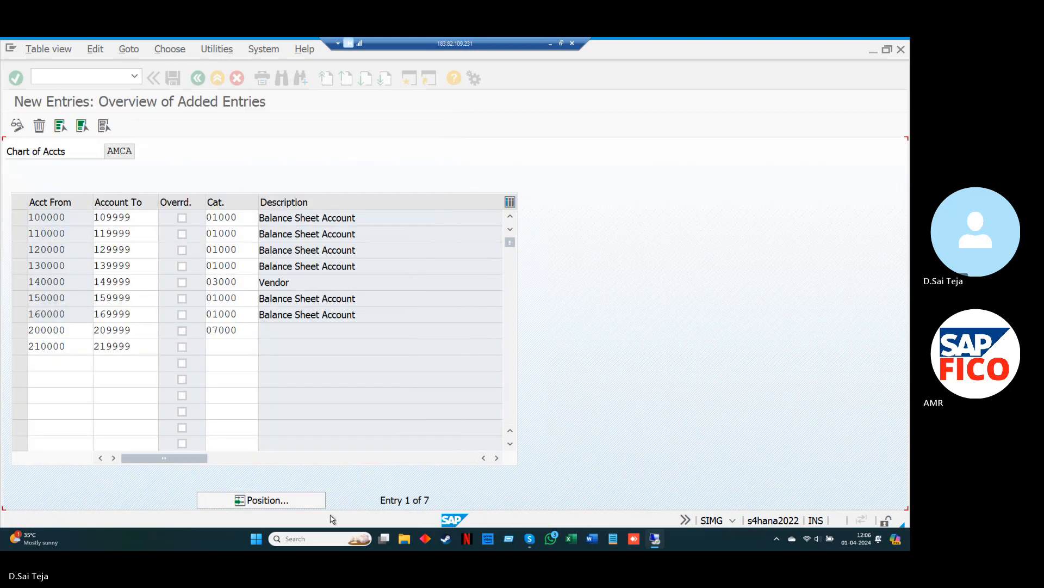
click(67, 365)
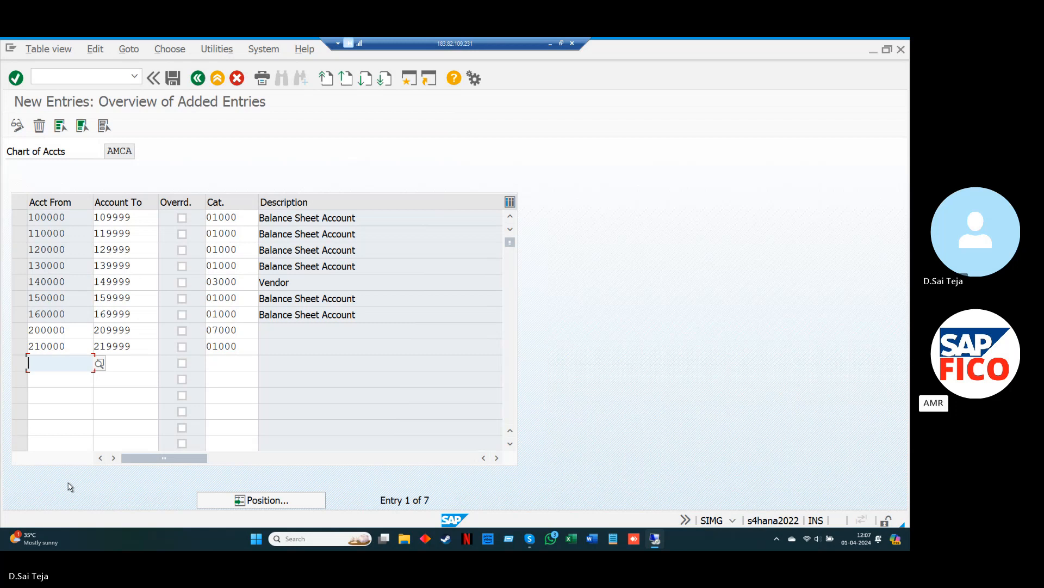
key(Return)
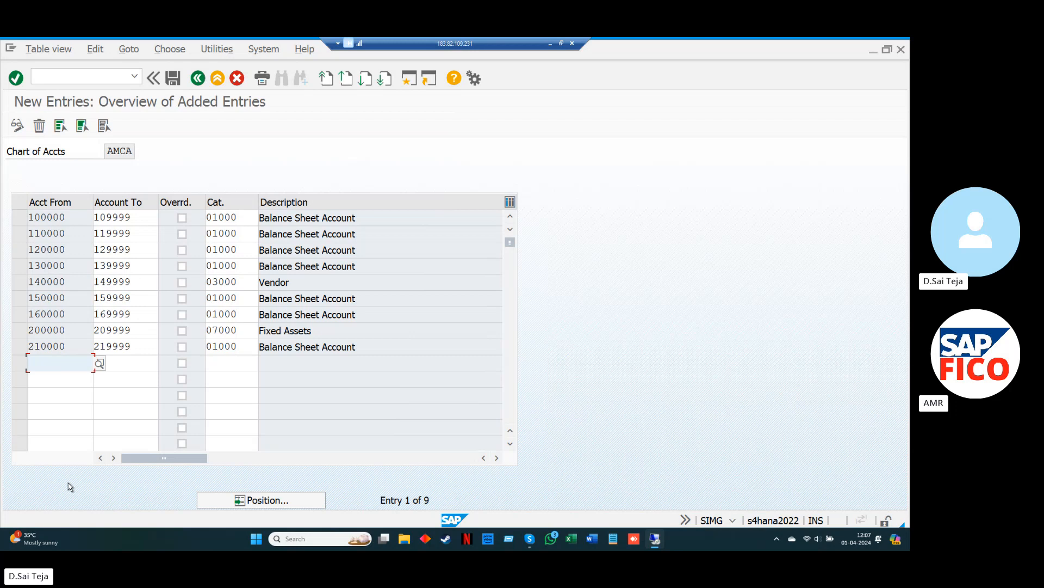
- Add the account range 220000 to 229999 with item category 04000 (Cash Account) and validate the entry
text(22)
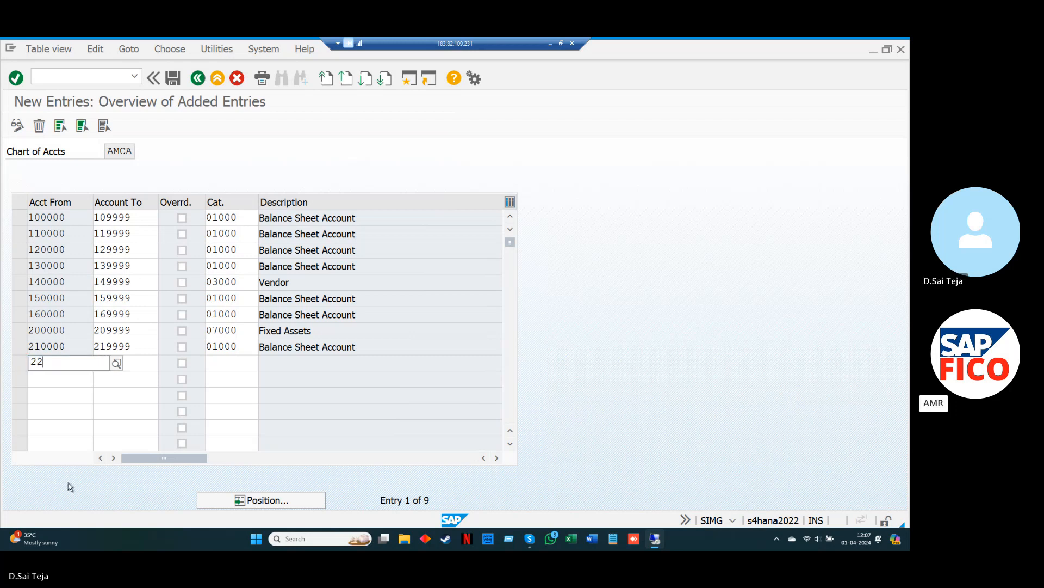
text(0000)
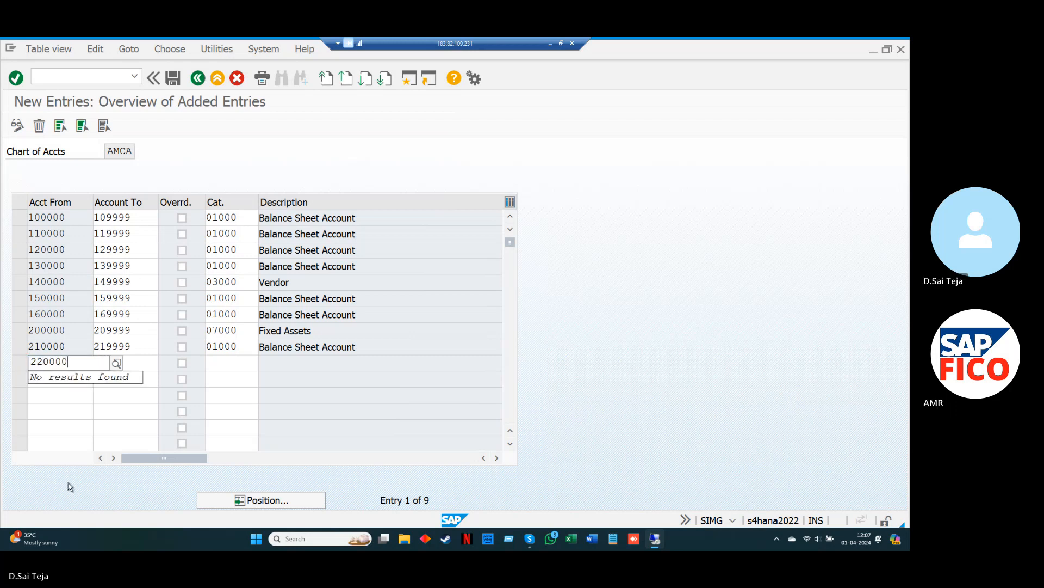
key(Tab)
text(22)
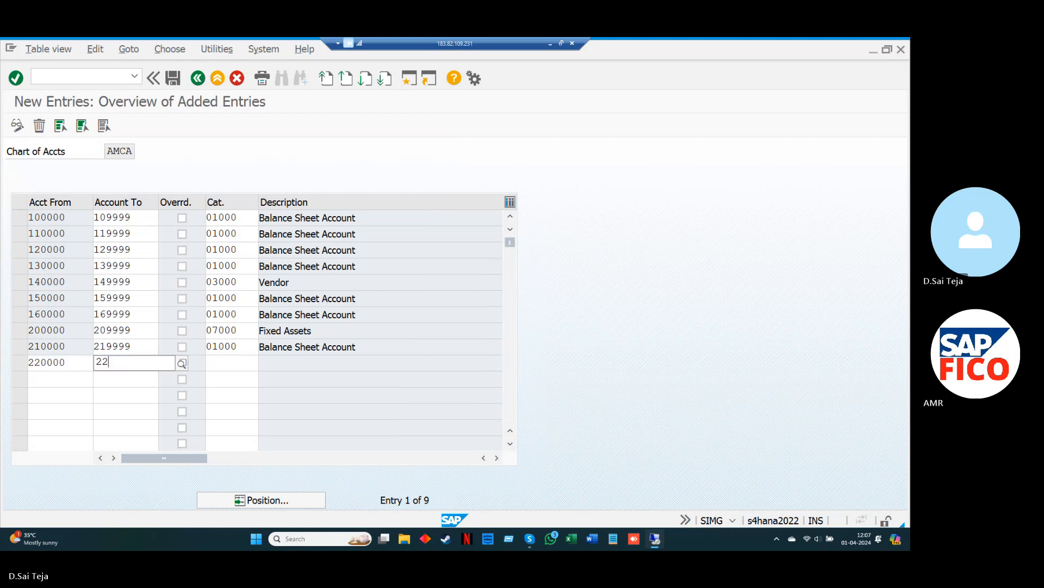
text(9999)
key(Tab)
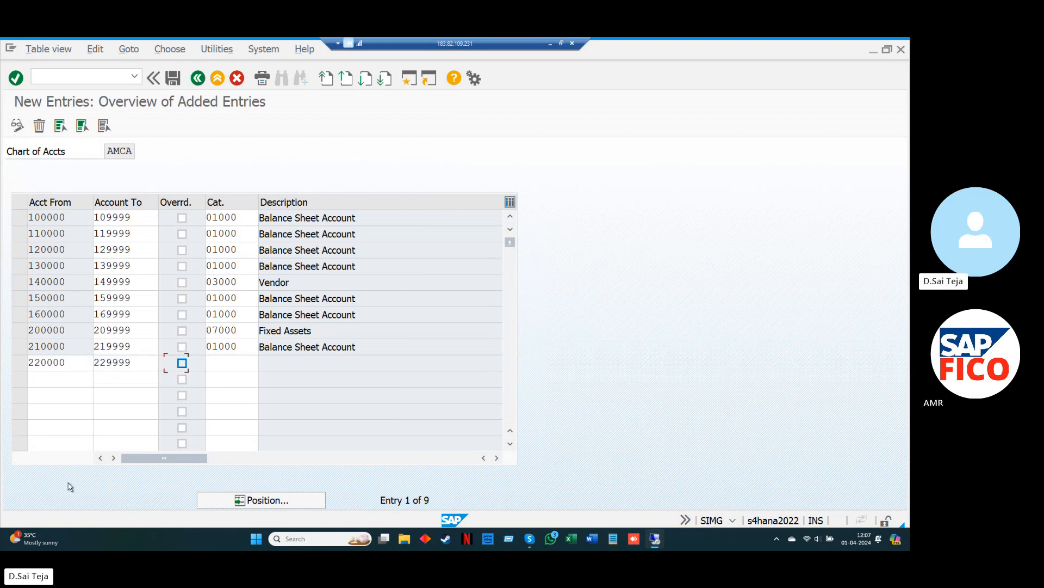
key(Tab)
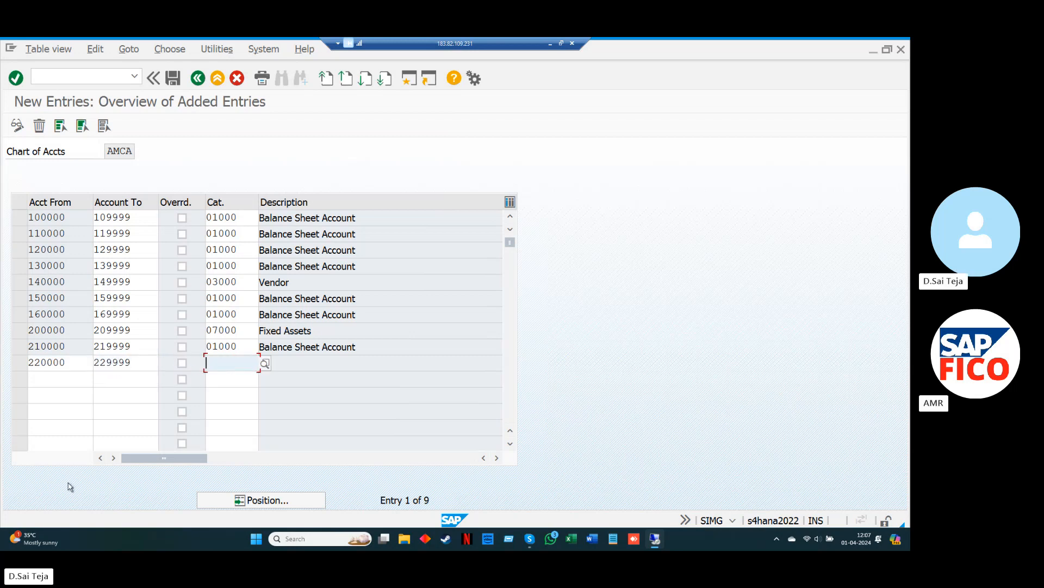
click(265, 364)
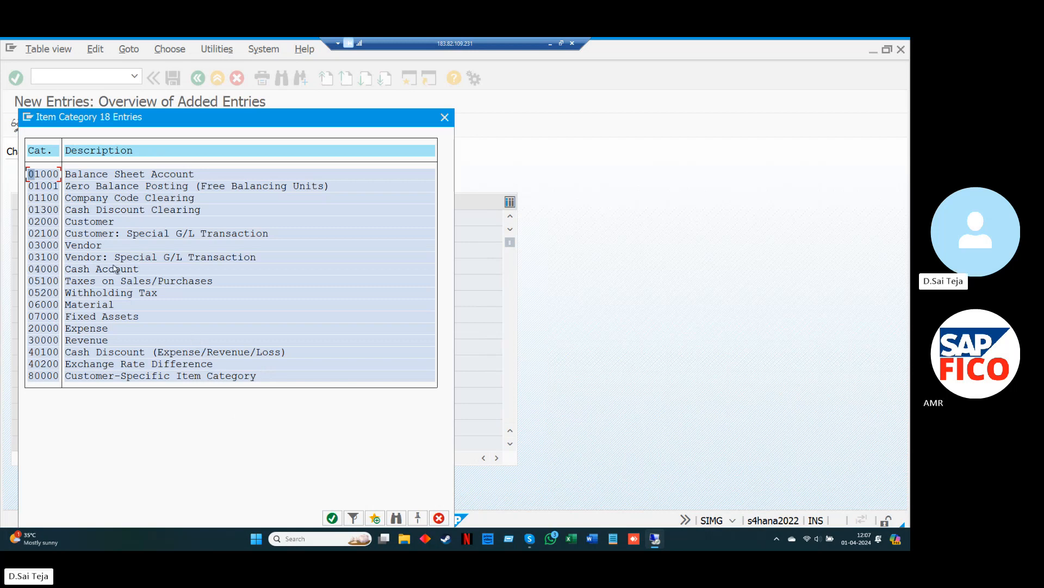
click(53, 272)
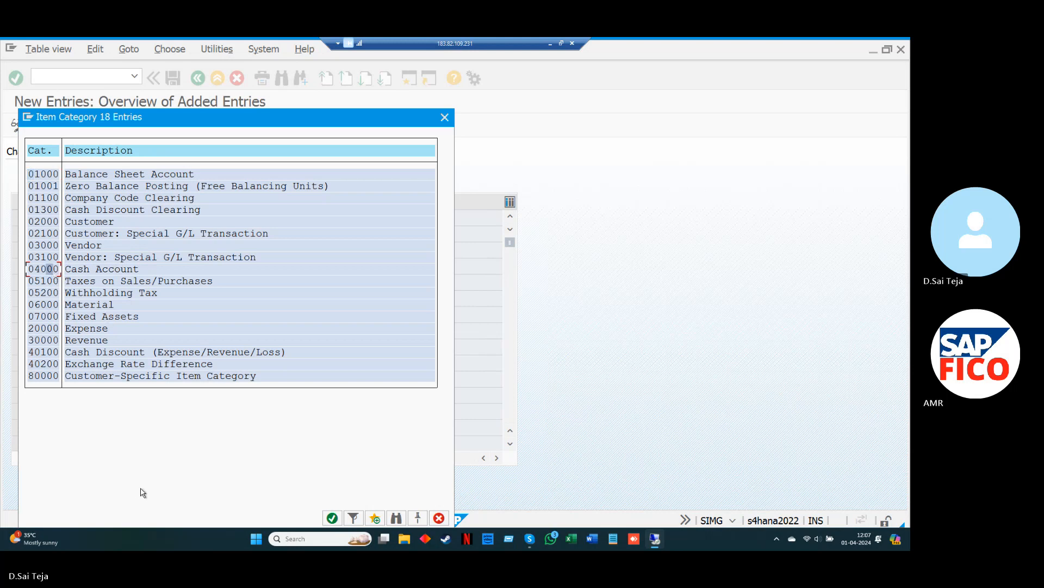
click(331, 518)
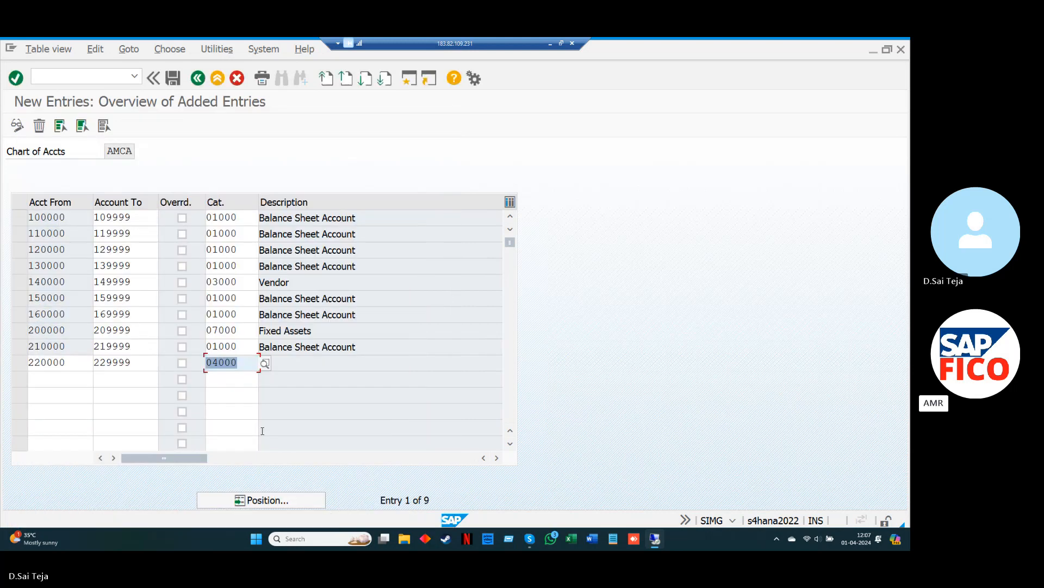
key(Return)
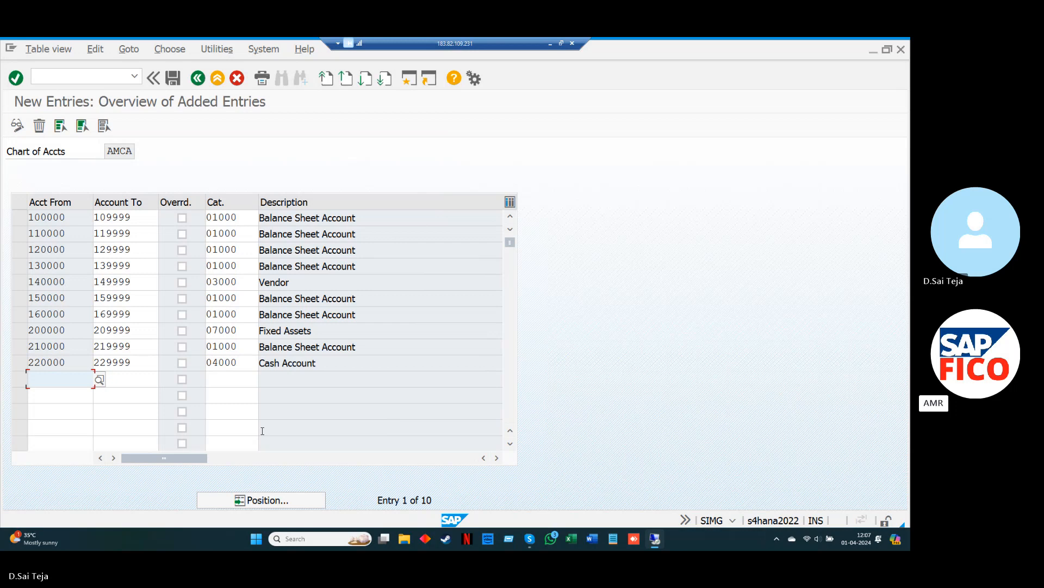
- Add the account range 230000 to 239999 with item category 02000 (Customer) and validate the entry
text(23)
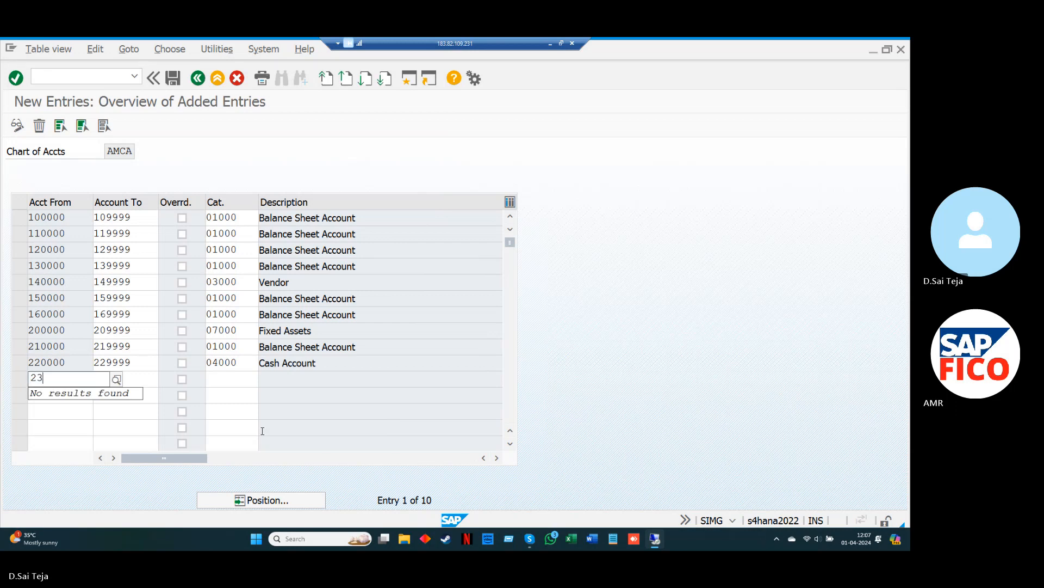
text(0000)
key(Tab)
text(239999)
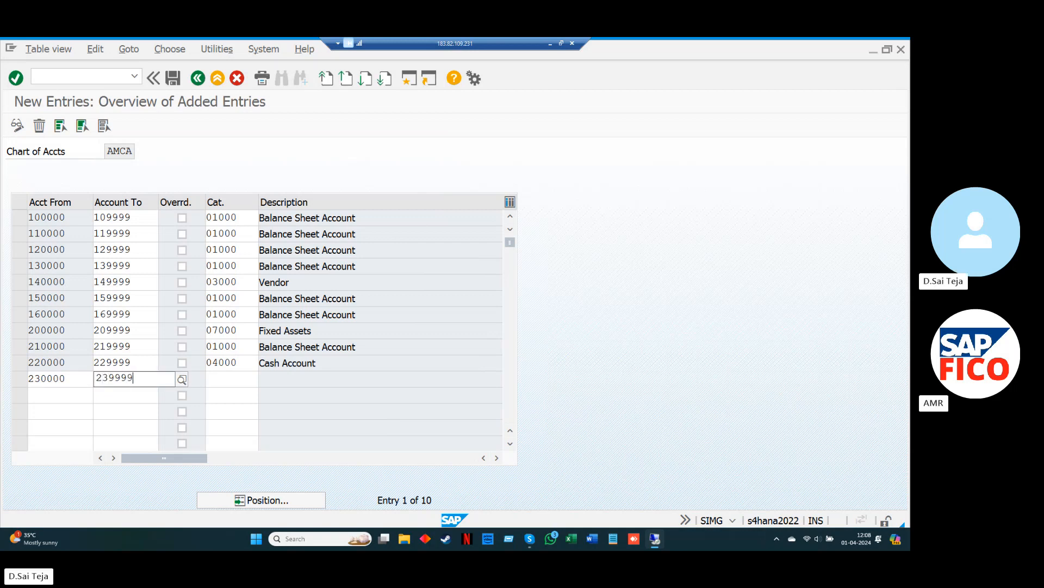
key(Tab)
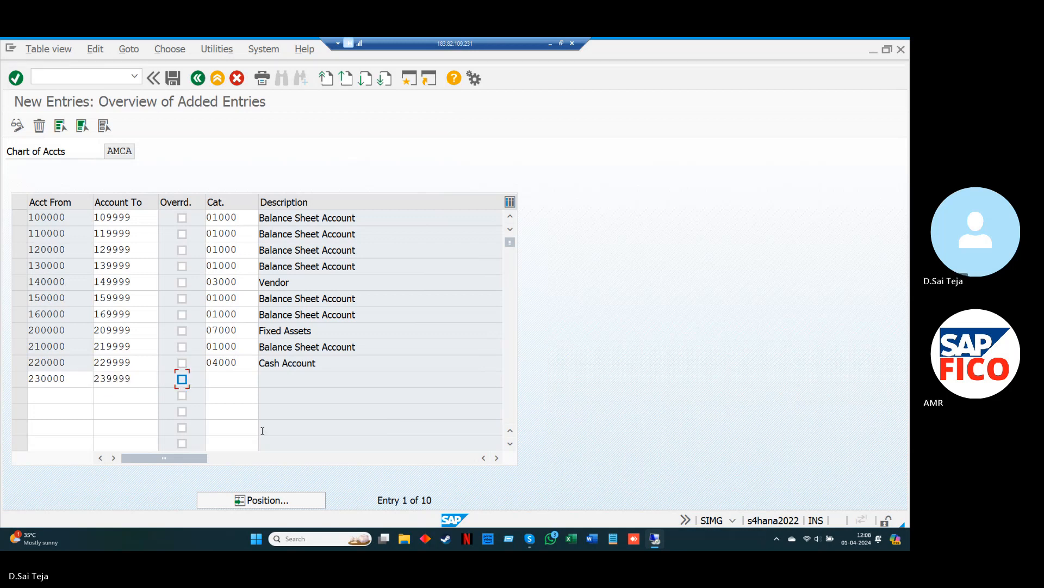
key(Tab)
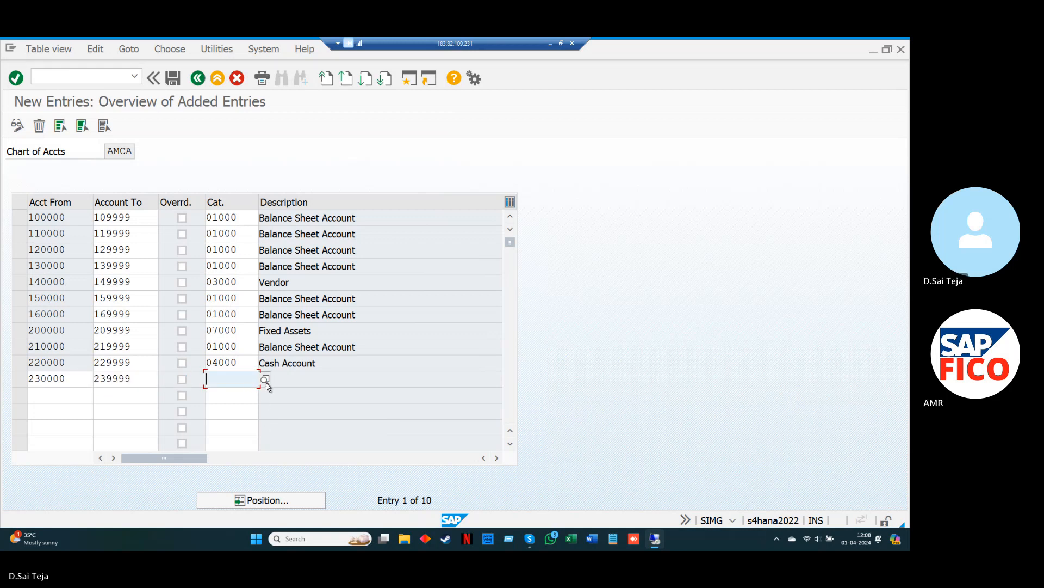
click(265, 380)
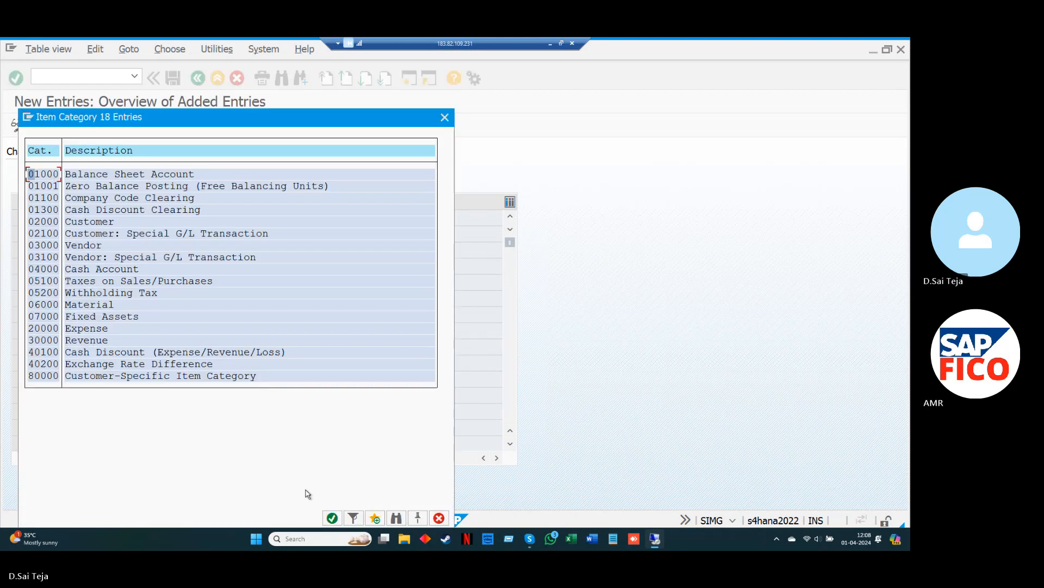
click(333, 518)
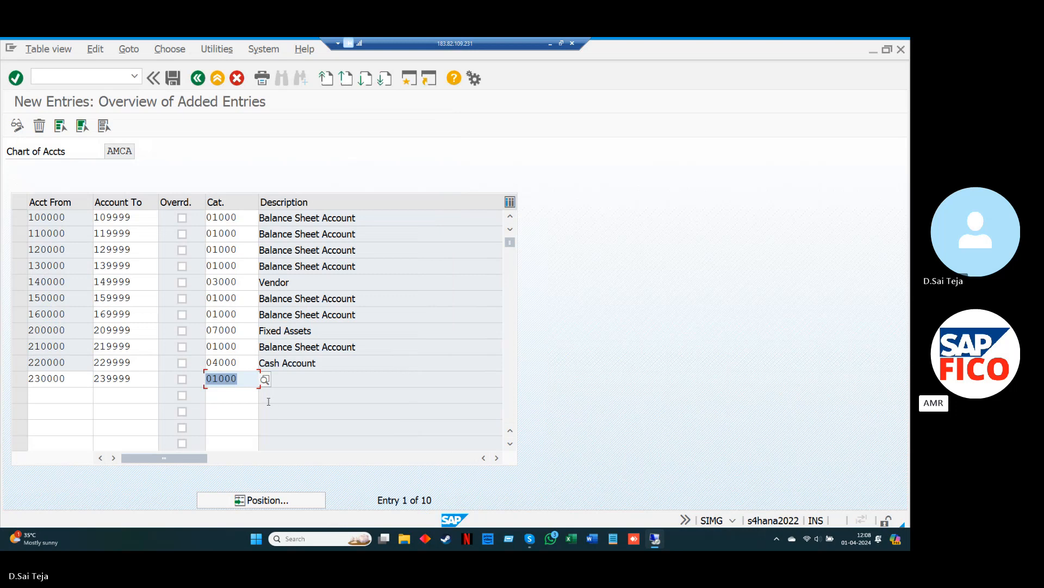
click(265, 380)
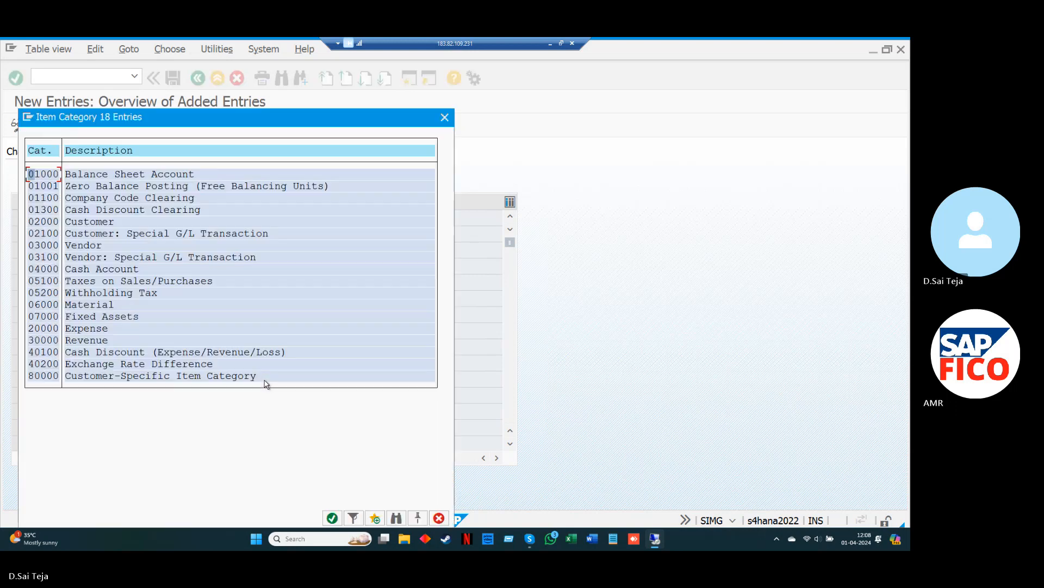
click(45, 222)
click(333, 518)
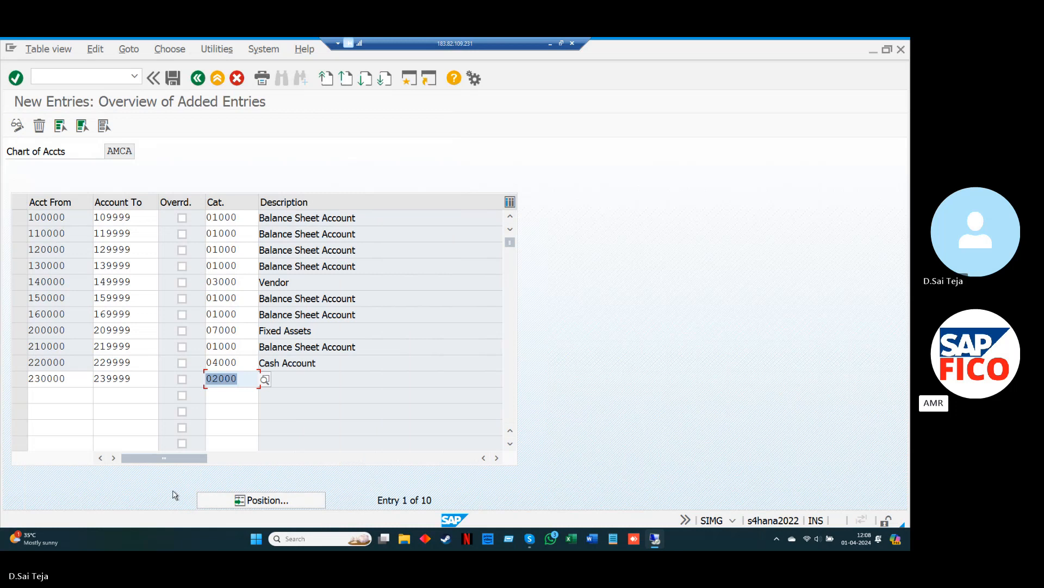
key(Return)
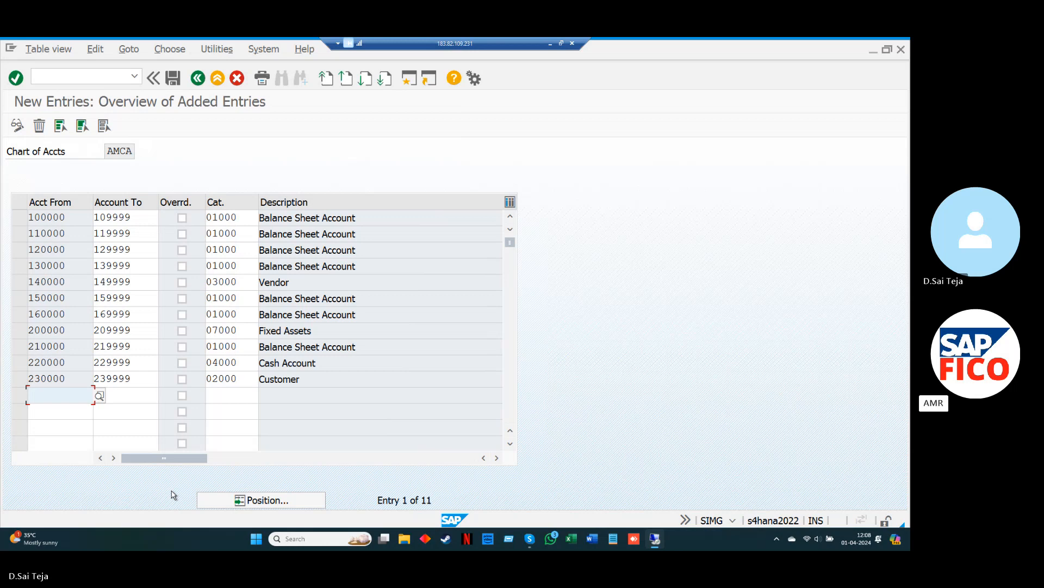
- Add the account range 240000 to 249999 with item category 01000 (Balance Sheet Account) and validate the entry
text(24)
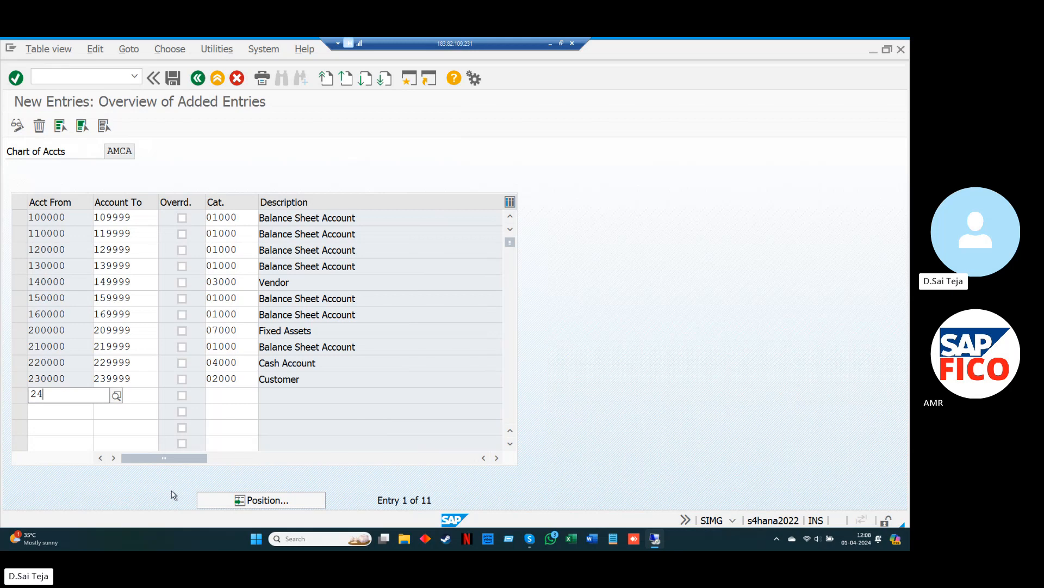
text(0000)
key(Tab)
text(2)
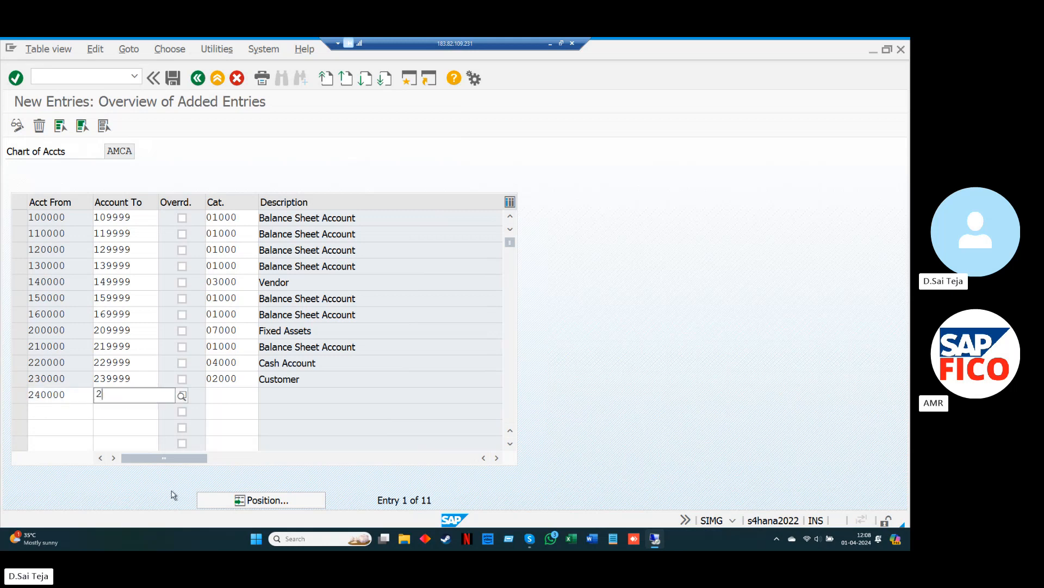
text(49999)
key(Tab)
key(Tab)
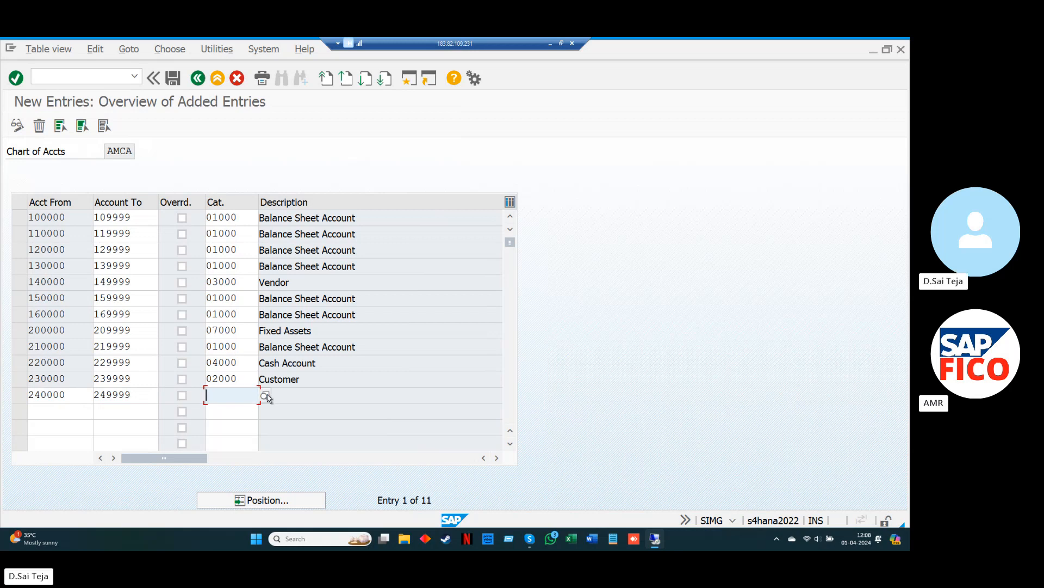
click(264, 395)
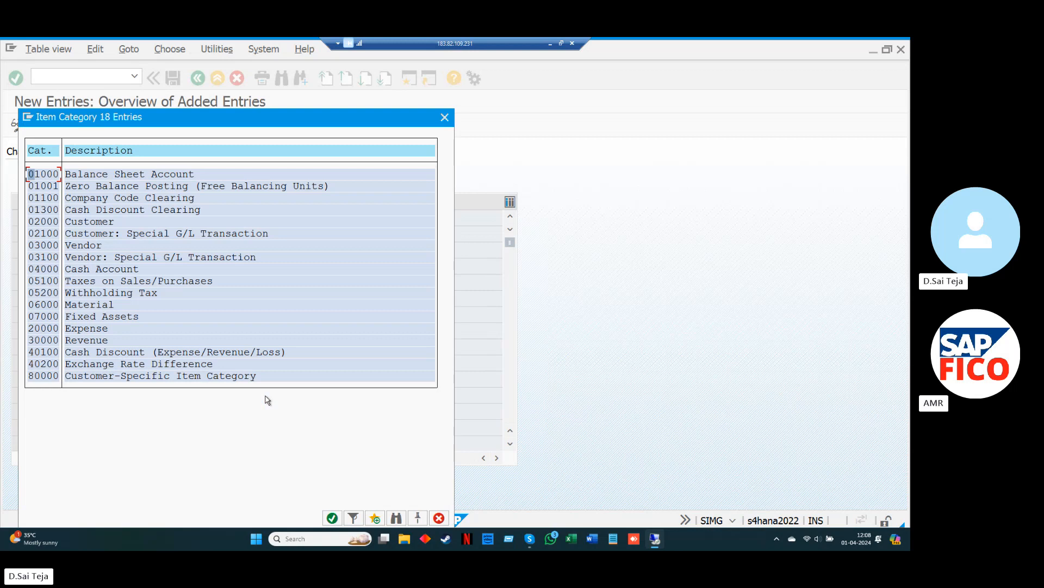
click(332, 518)
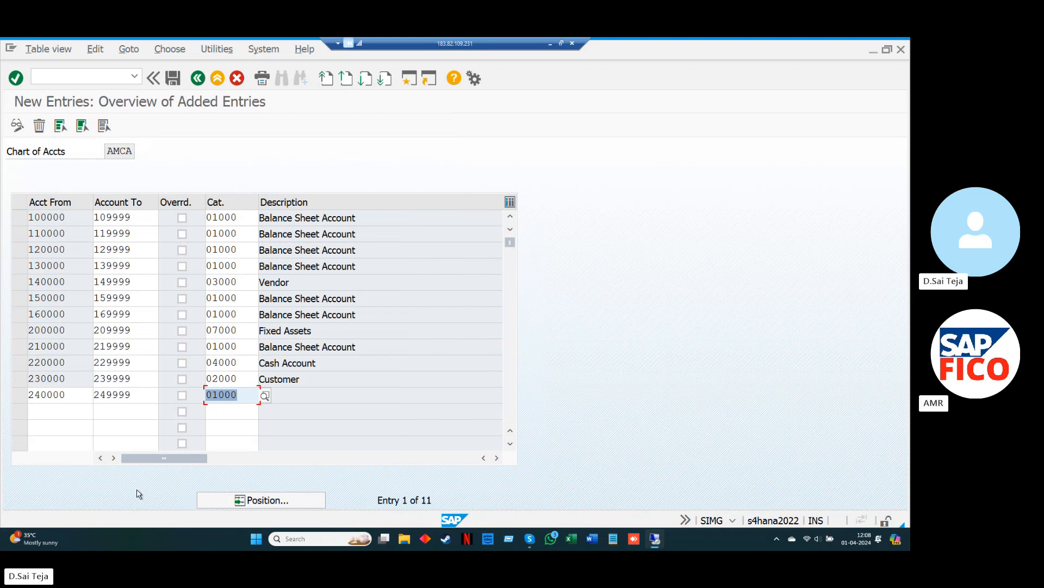
key(Return)
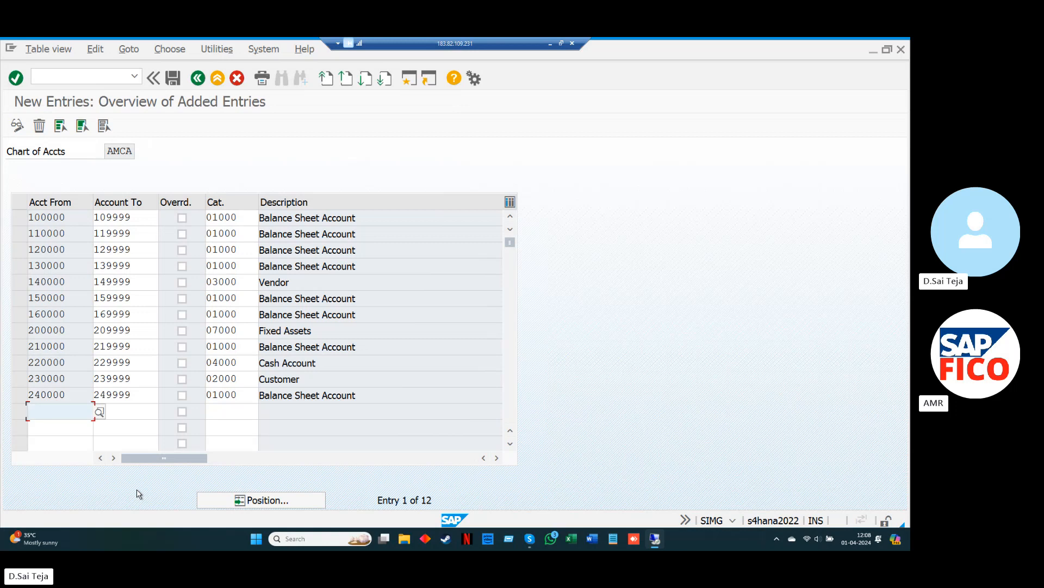
- Add the account range 250000 to 259999 with item category 01000 (Balance Sheet Account) and validate the entry
text(2)
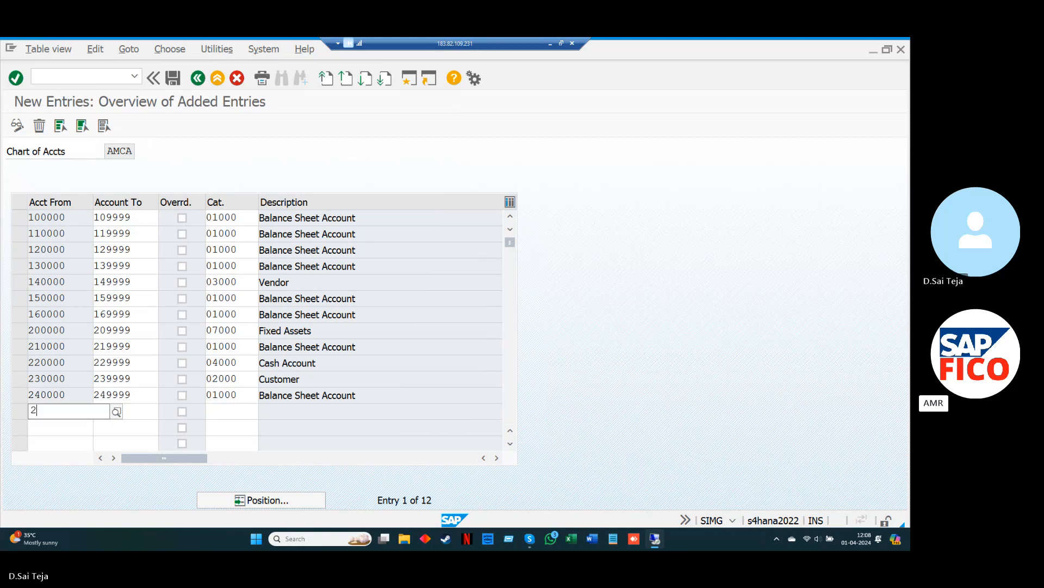
text(50000)
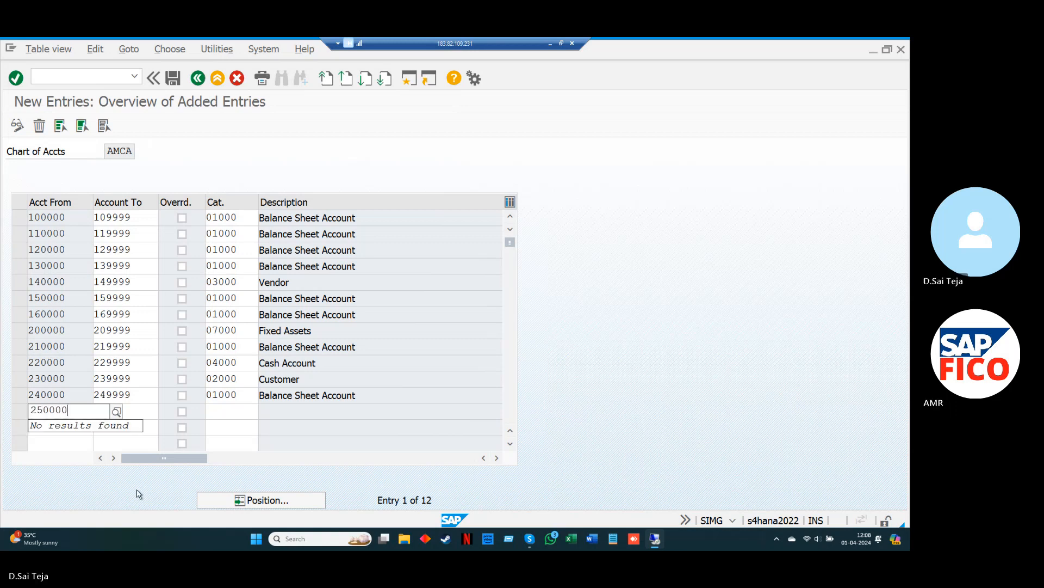
key(Tab)
text(259999)
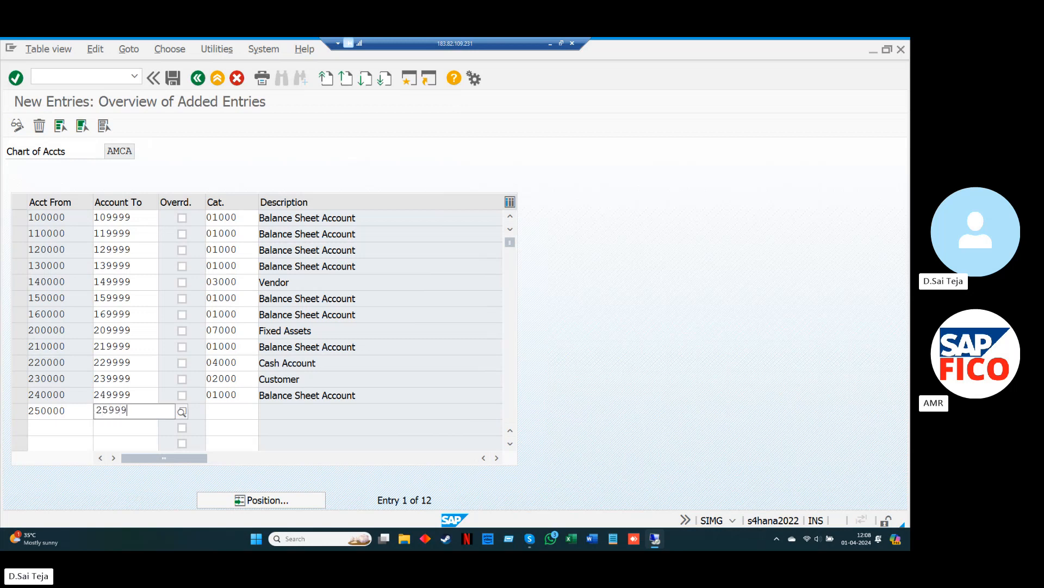
key(Tab)
key(Tab)
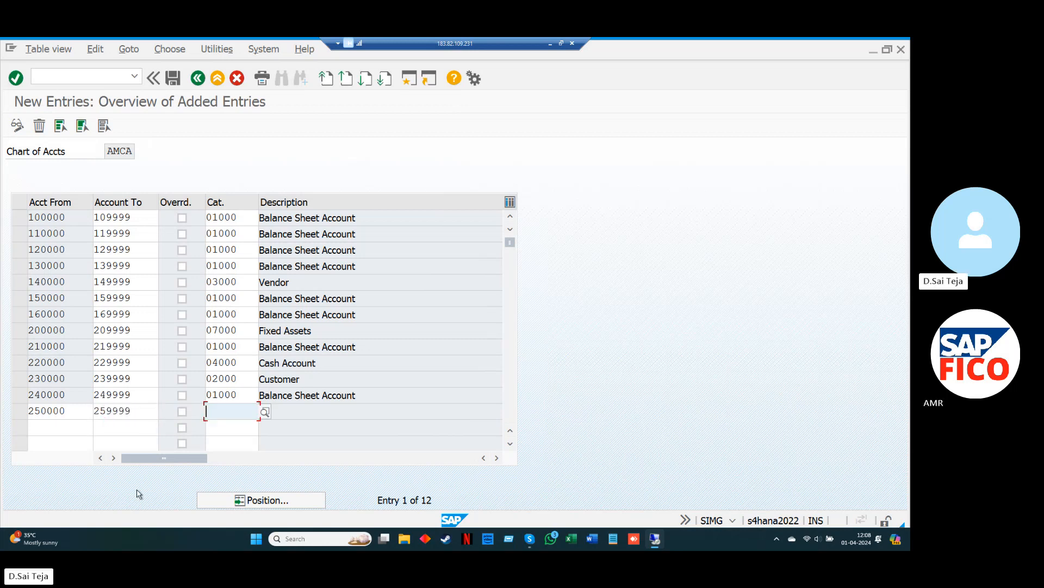
click(265, 411)
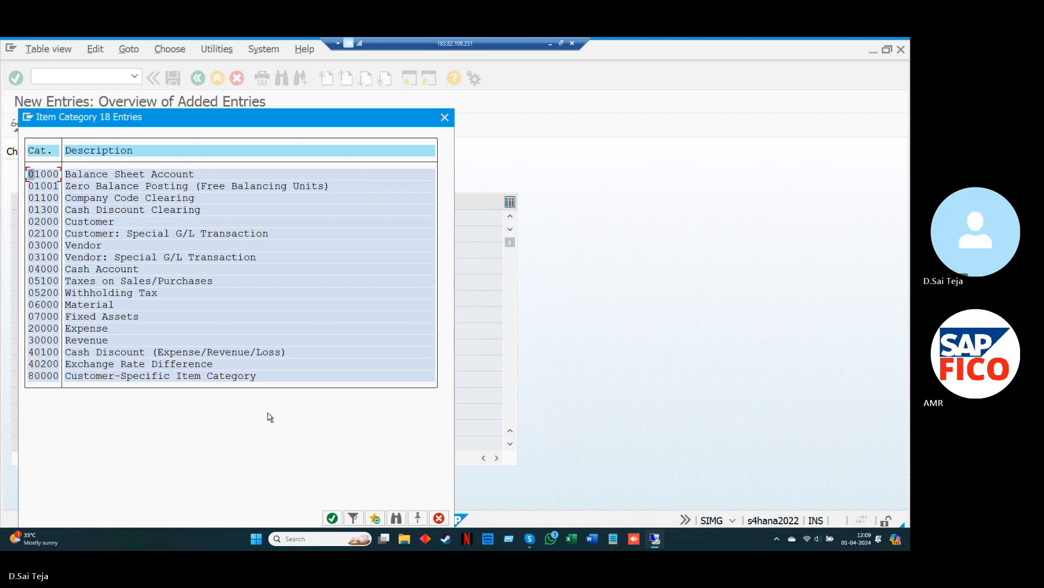
click(332, 518)
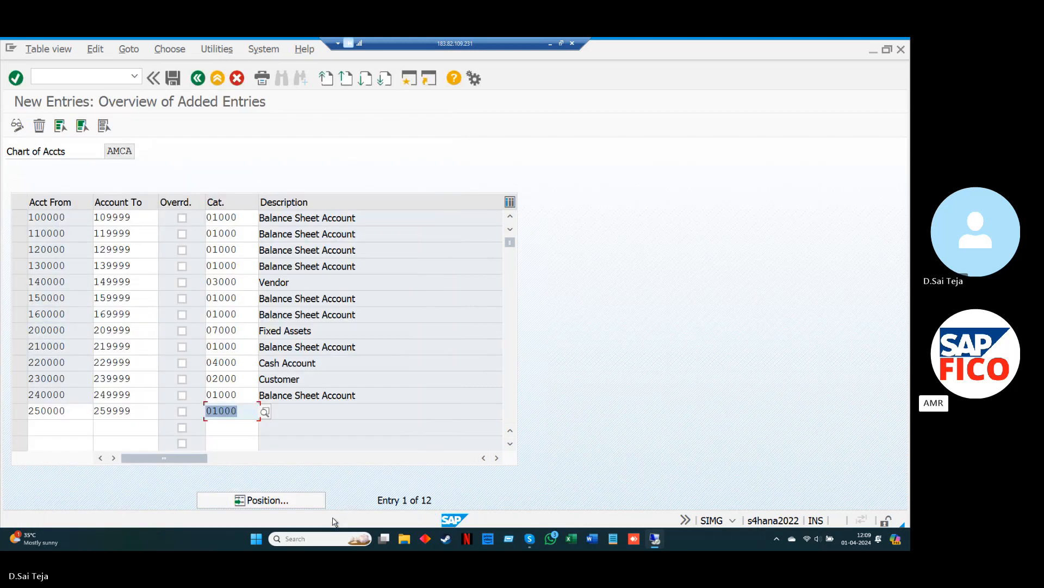
key(Return)
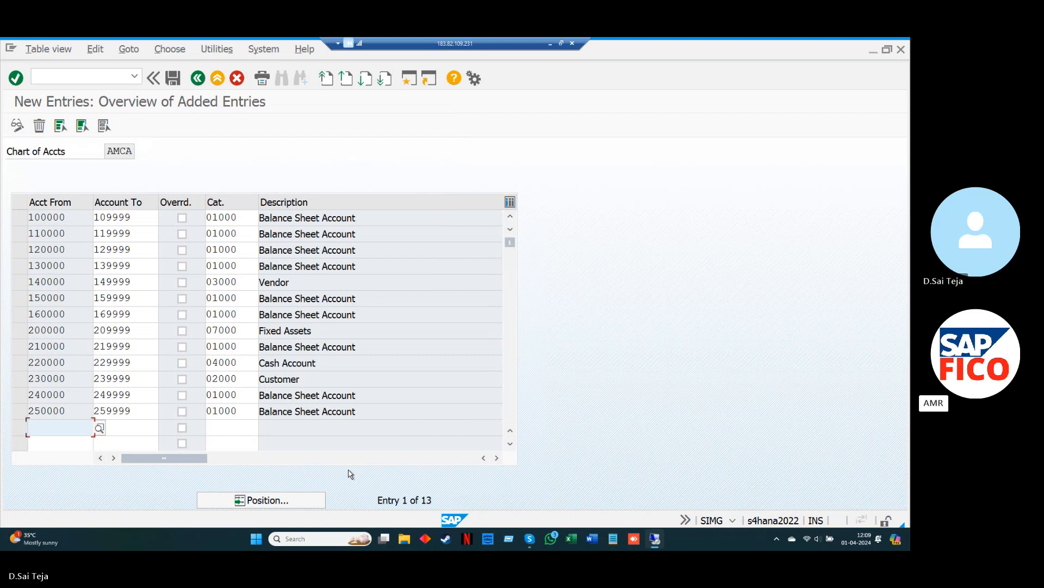
- Add the account range 300000 to 309999 with item category 30000 (Revenue) and validate the entry
text(3)
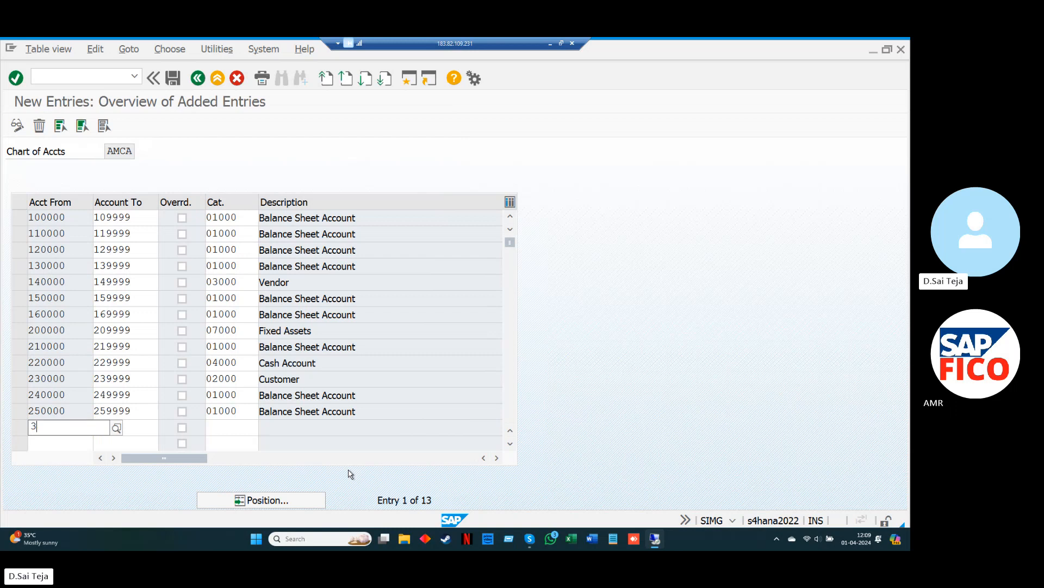
text(00000)
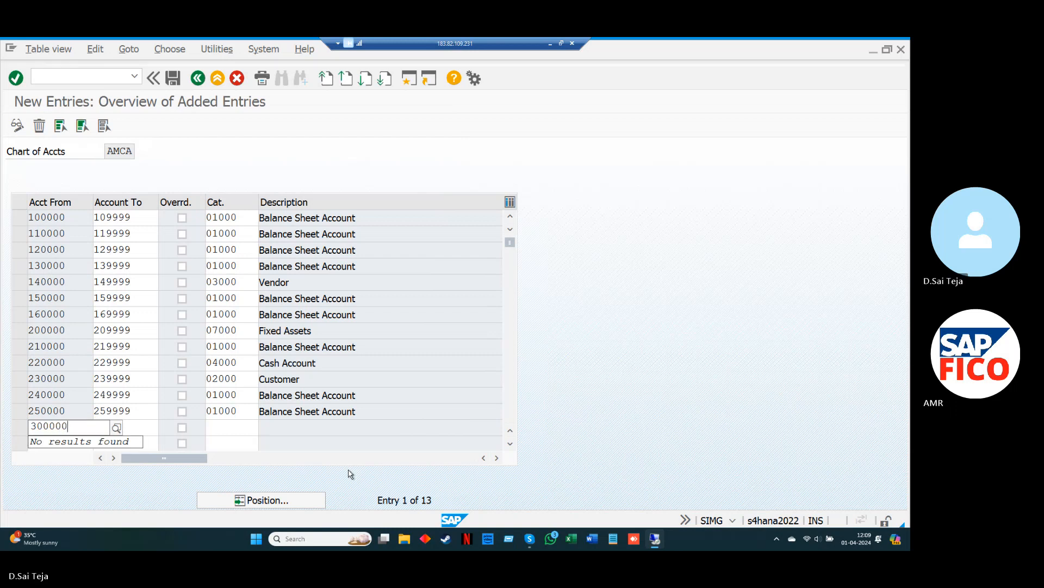
key(Tab)
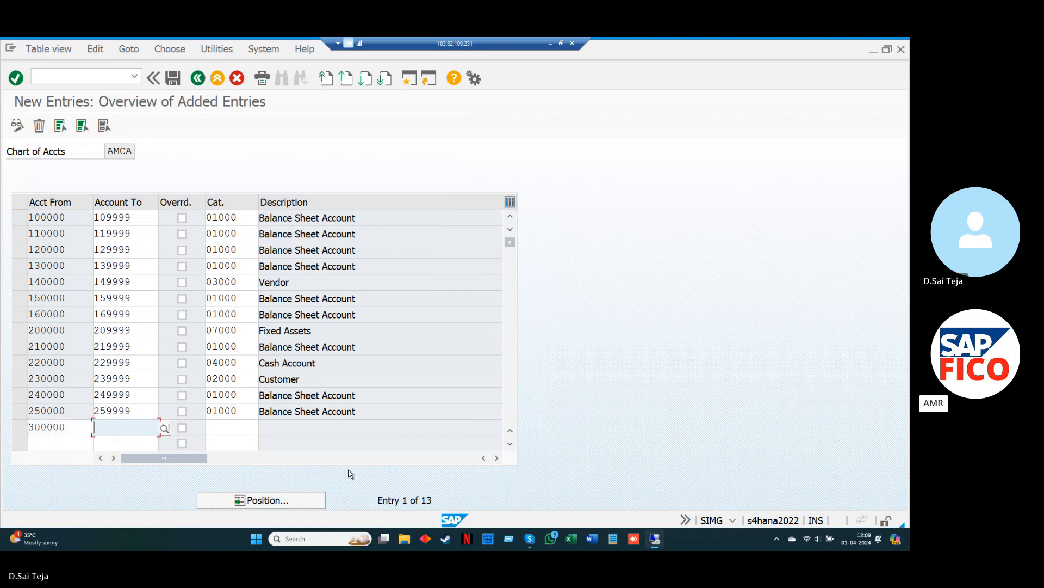
text(309999)
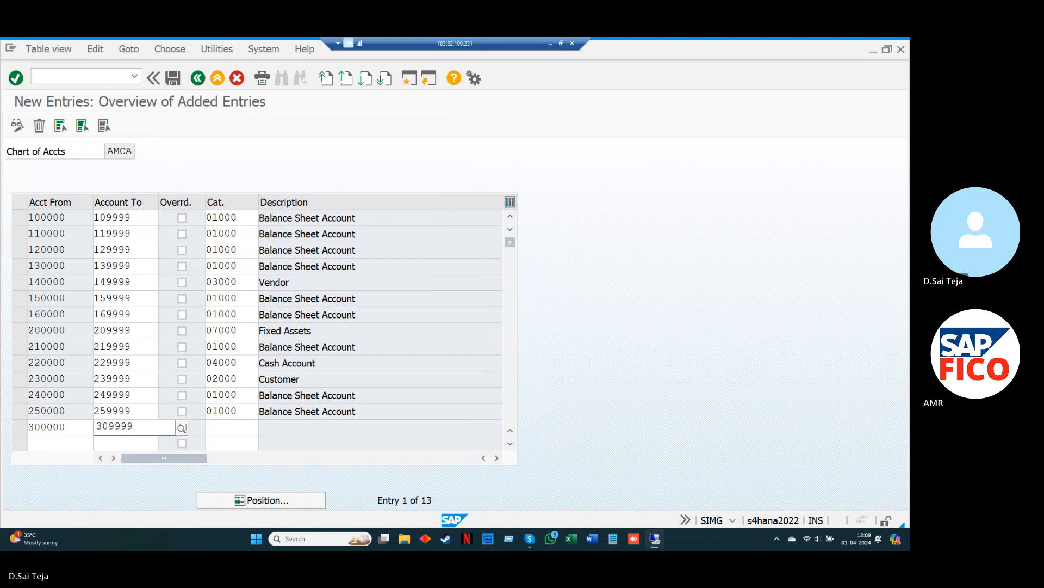
key(Tab)
key(Tab)
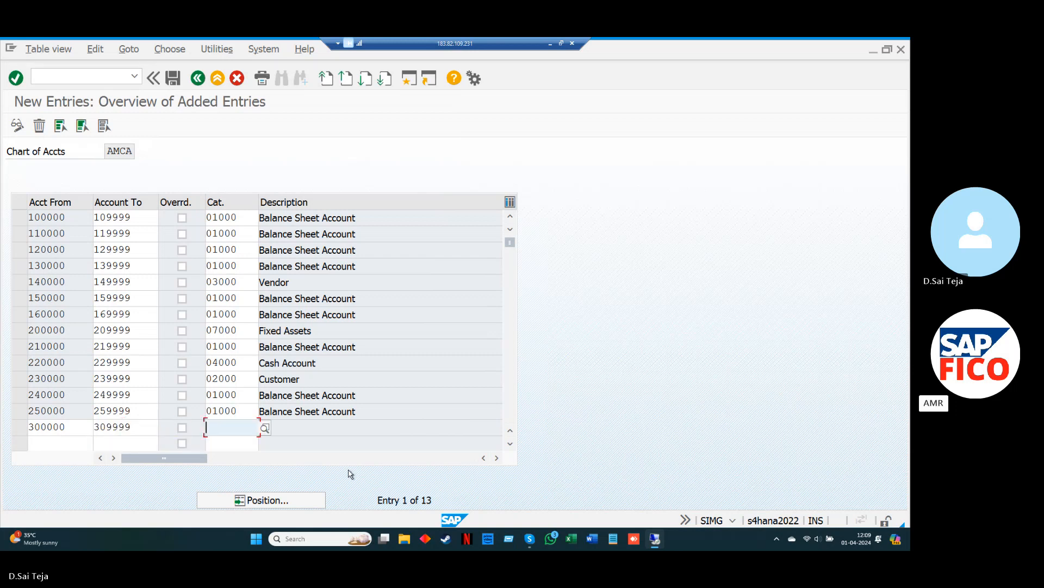
click(265, 429)
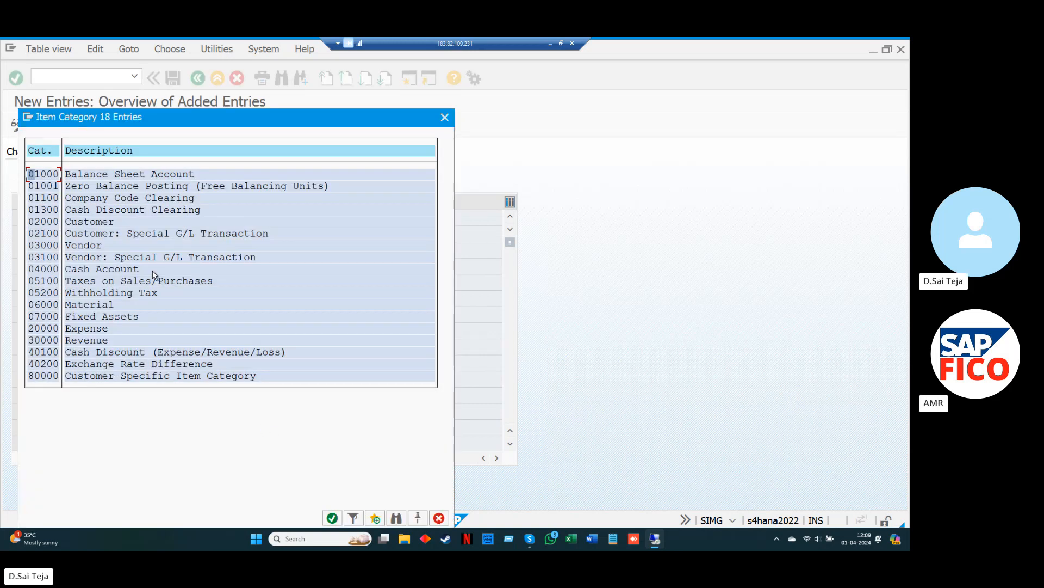
click(48, 344)
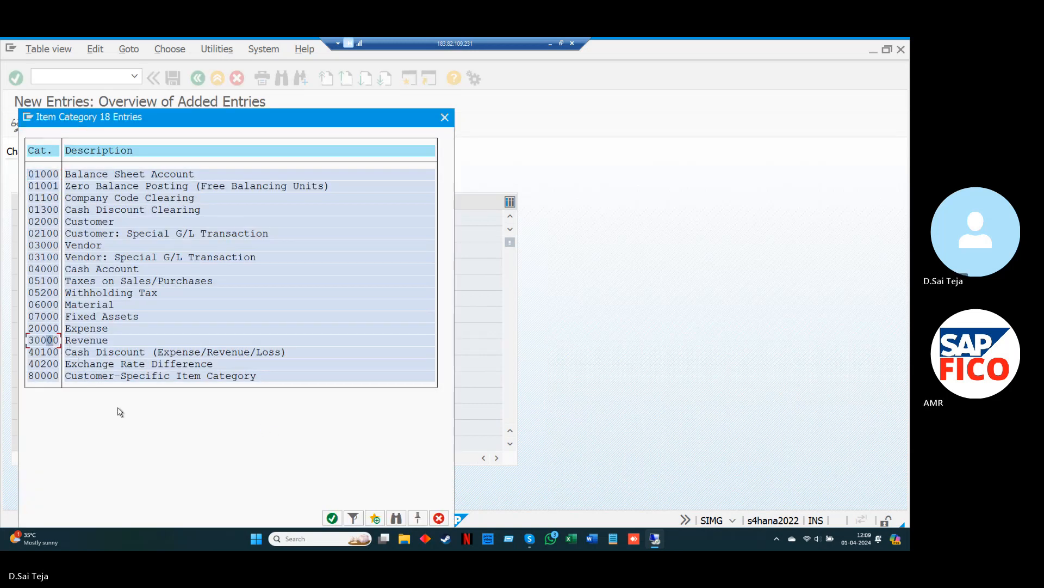
click(333, 518)
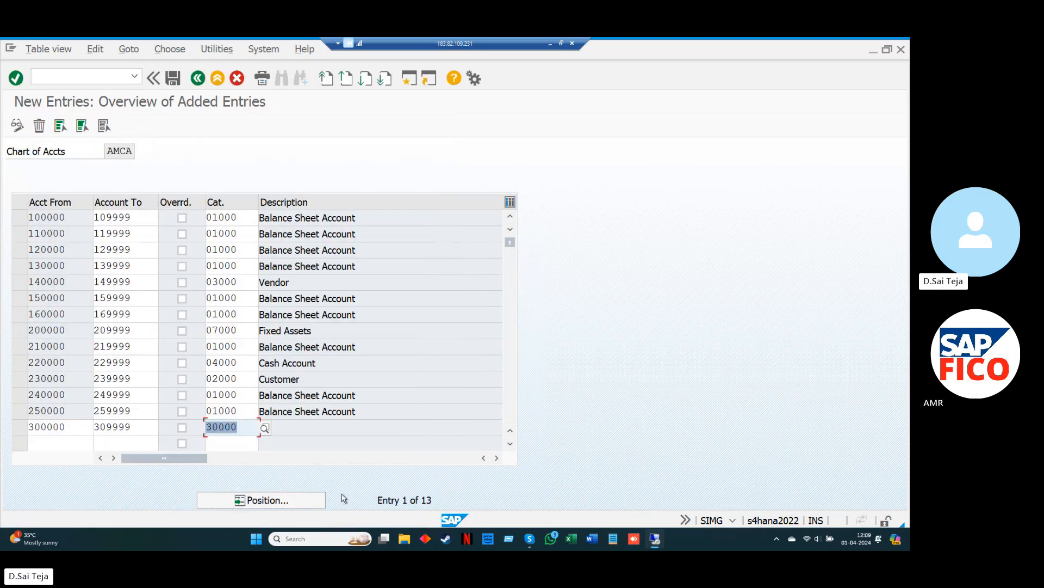
key(Return)
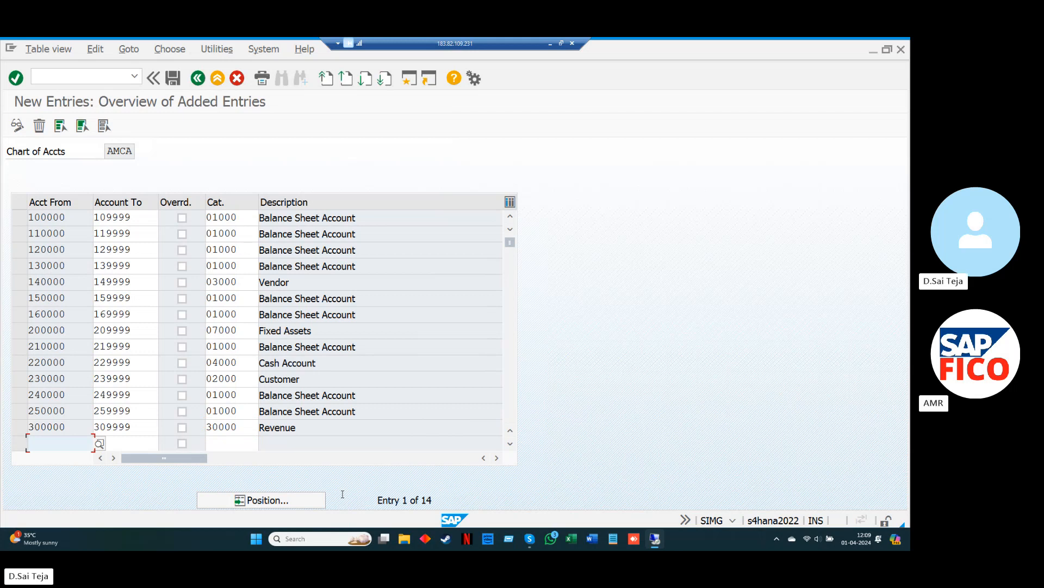
- Add the account range 310000 to 319999 with item category 30000 (Revenue) and validate the entry
text(3)
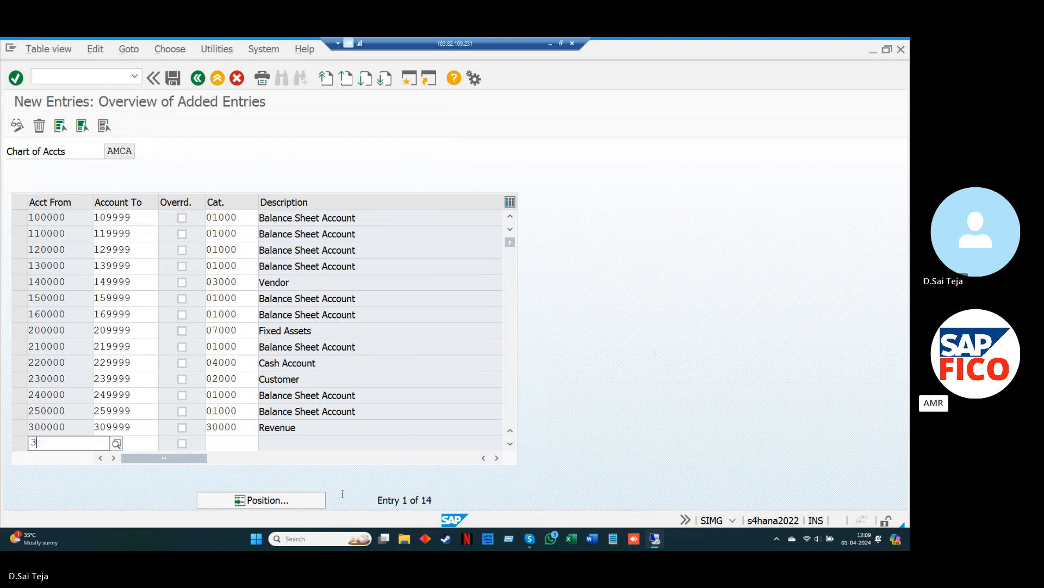
text(10000)
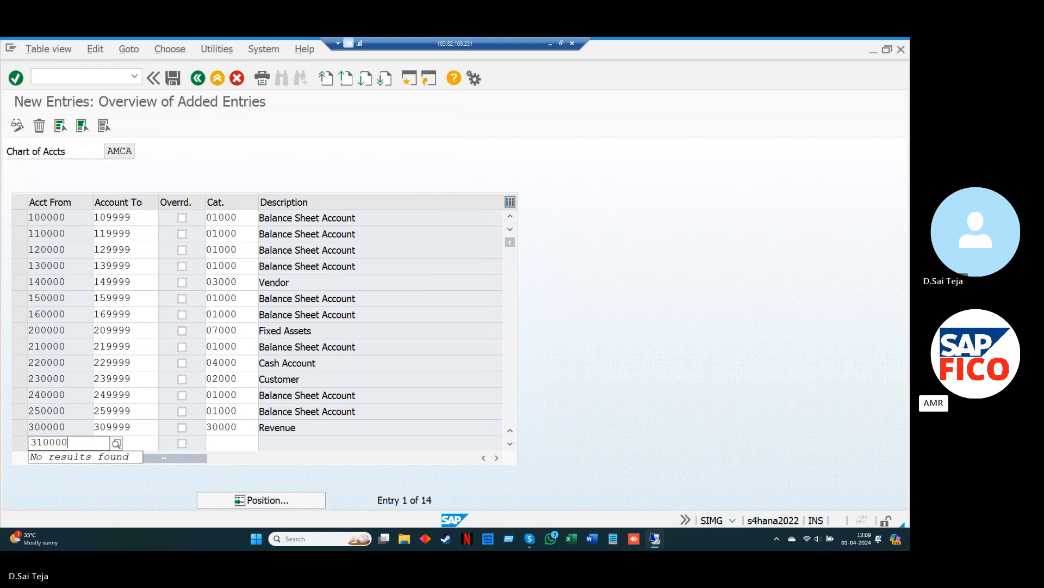
key(Tab)
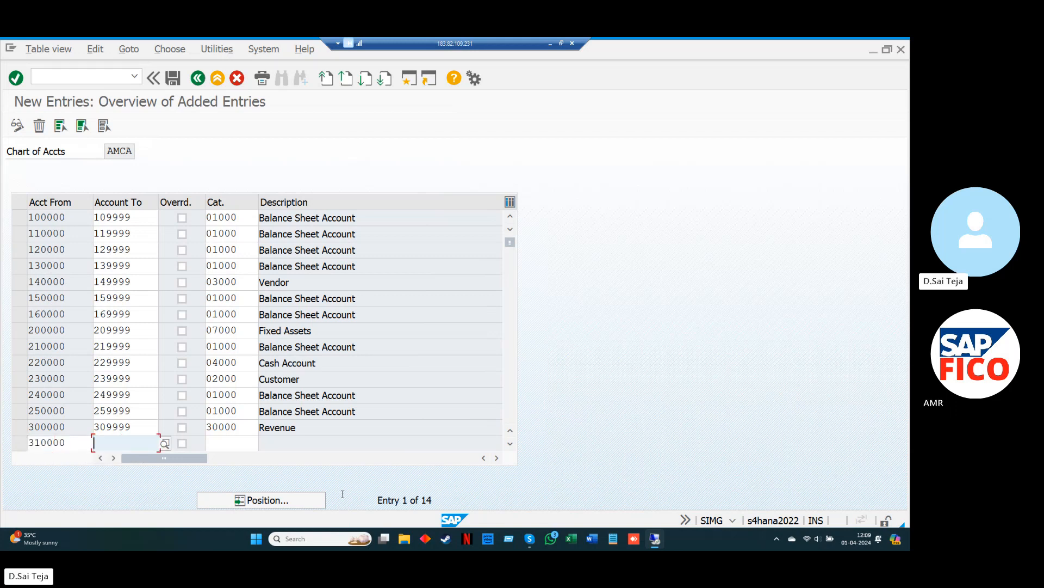
text(319999)
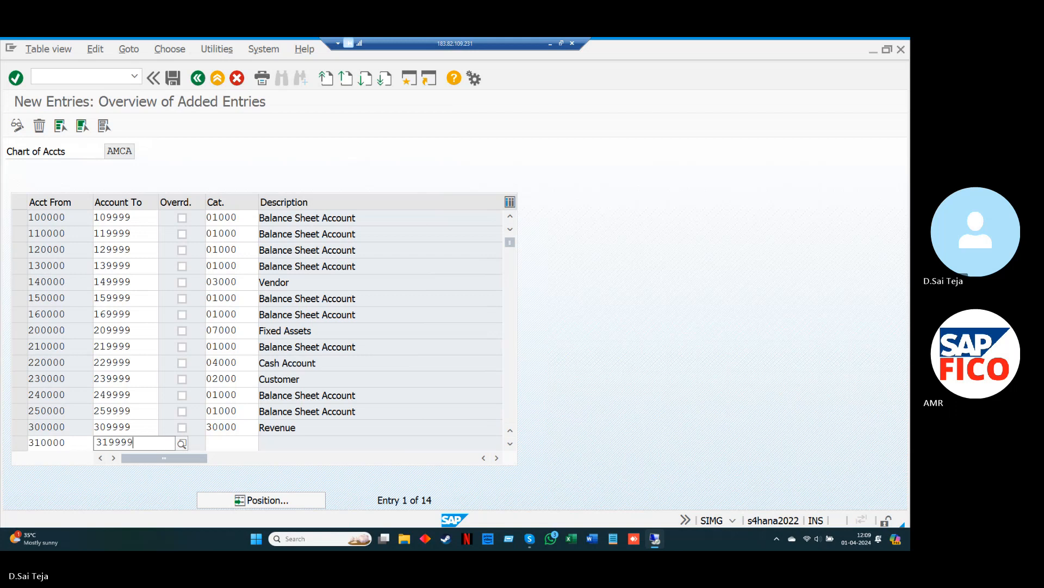
key(Tab)
key(Tab)
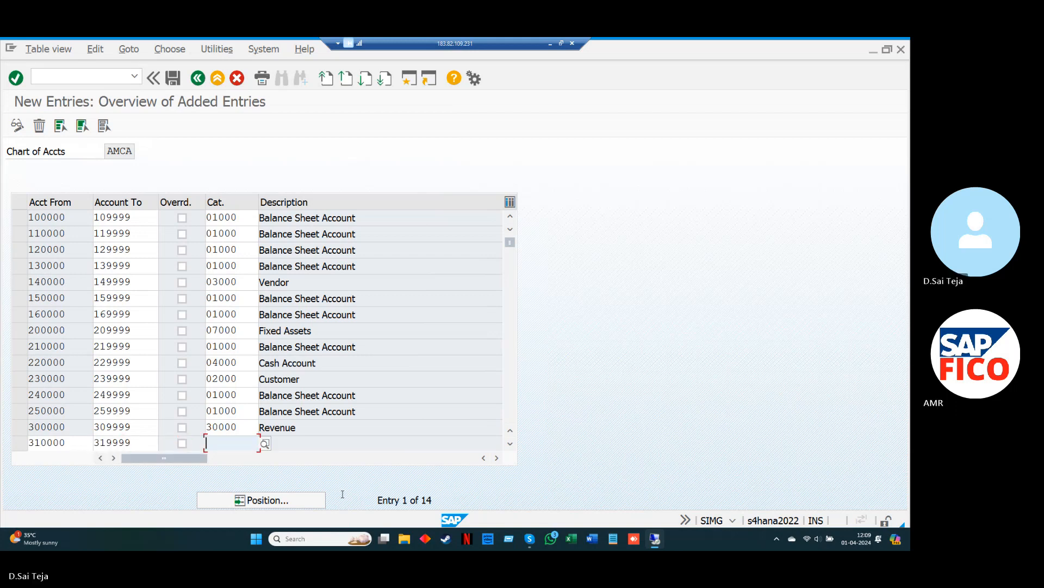
text(3)
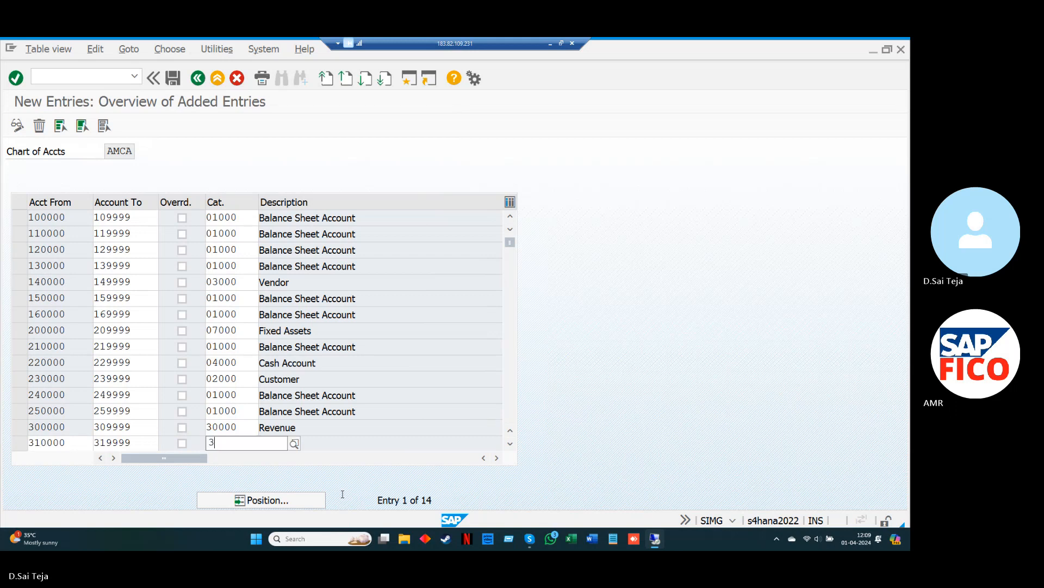
key(Down)
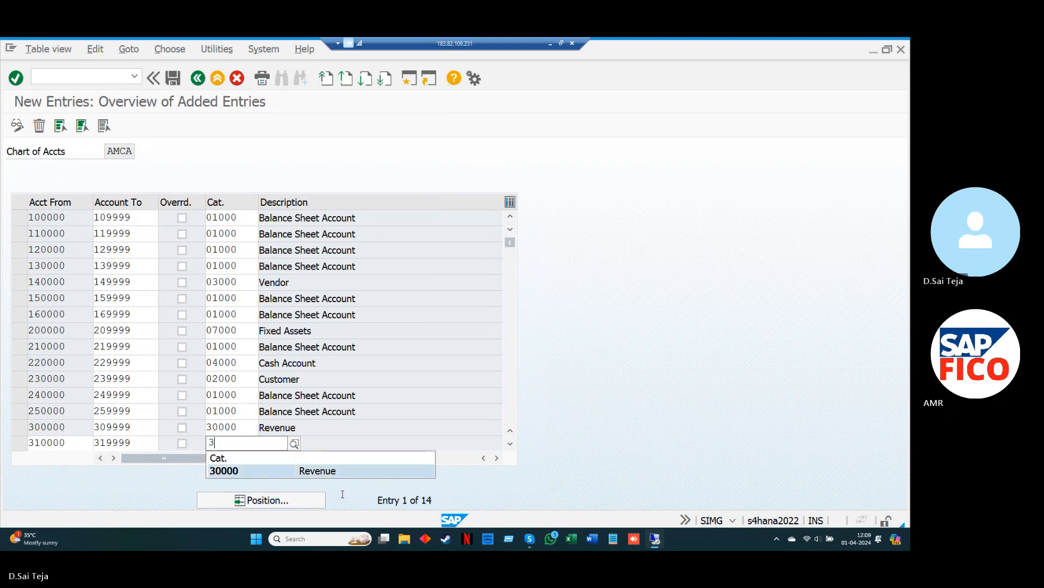
key(Return)
key(Return)
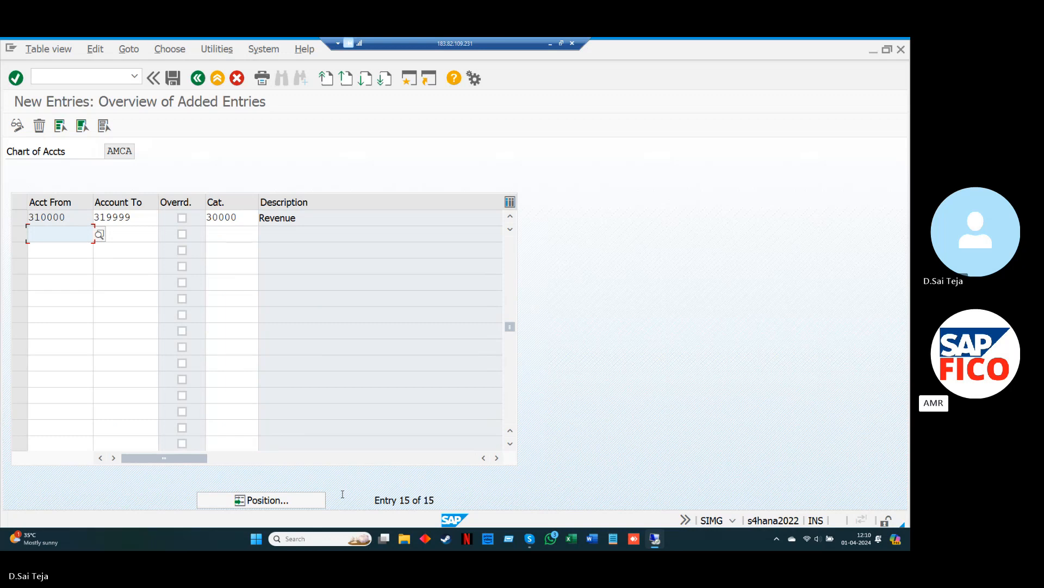
- Add the account range 320000 to 329999 with item category 30000 (Revenue)
text(32)
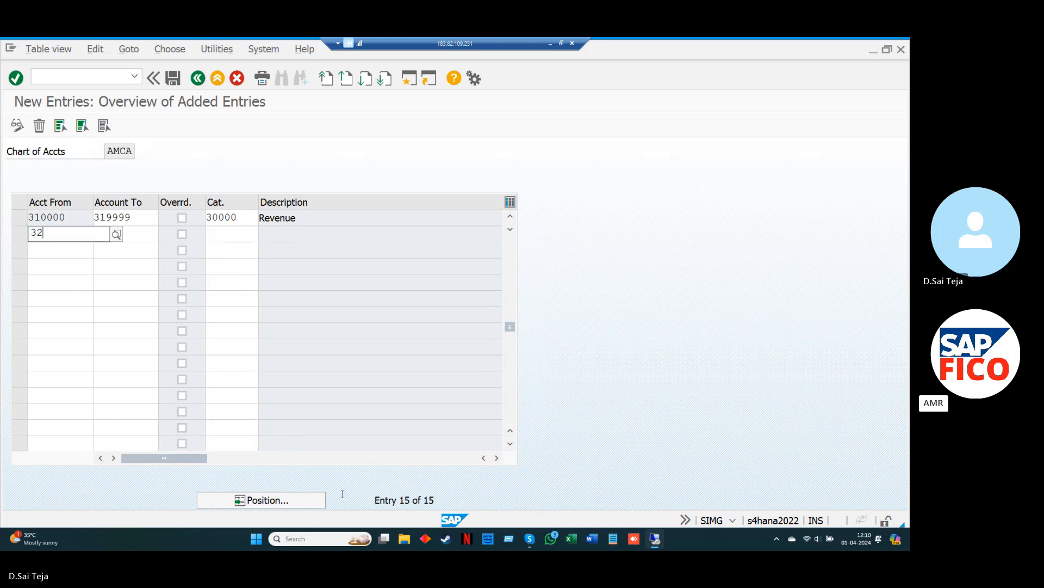
text(0000)
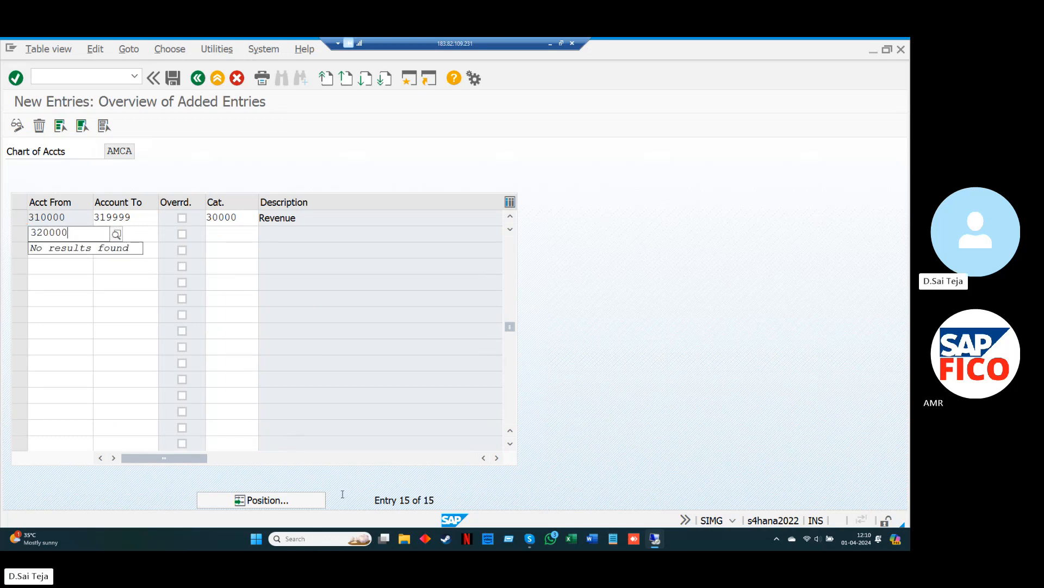
key(Tab)
text(3299)
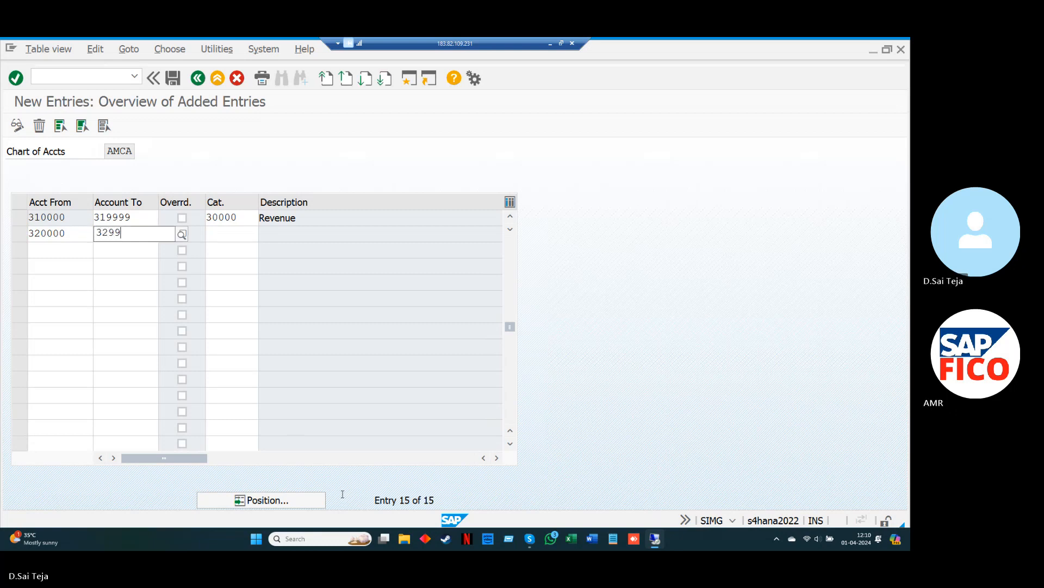
text(99)
key(Tab)
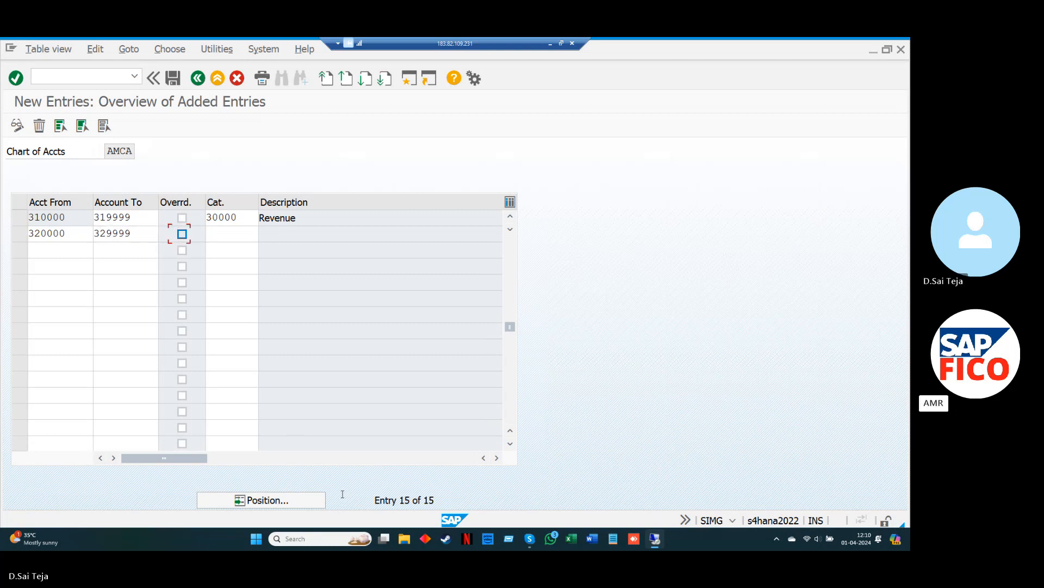
key(Tab)
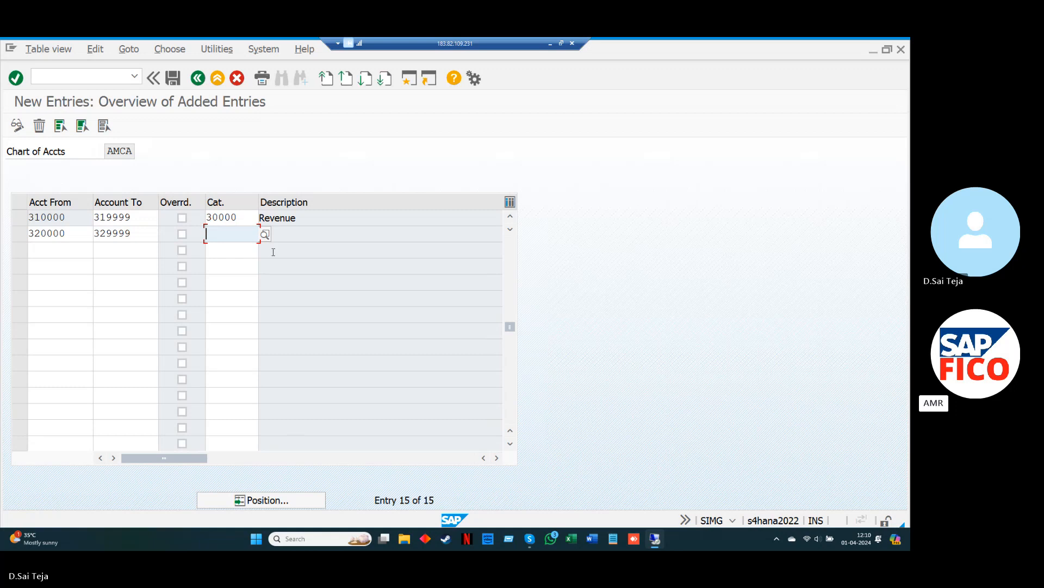
click(264, 235)
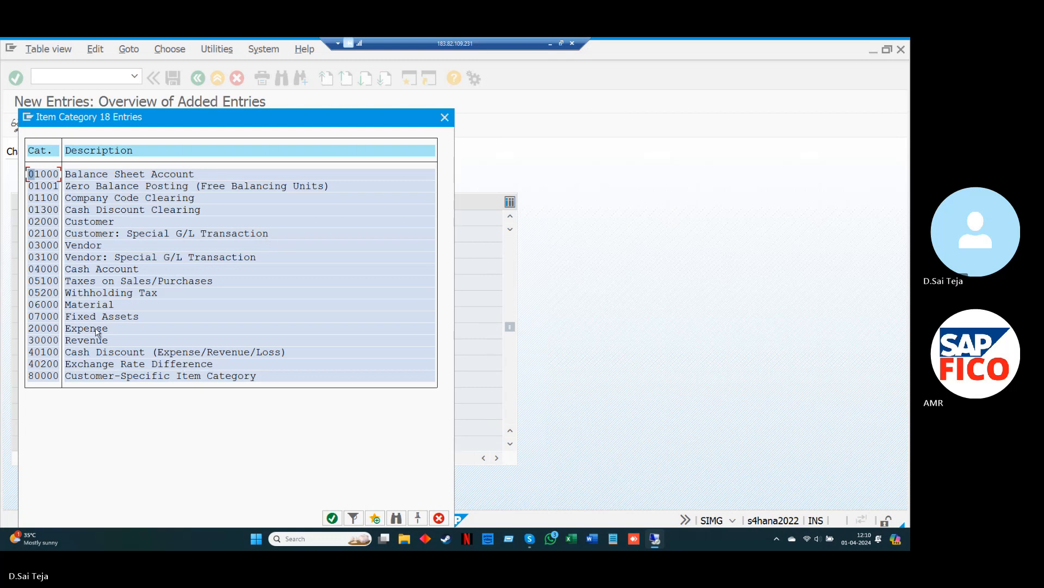
click(56, 342)
click(333, 519)
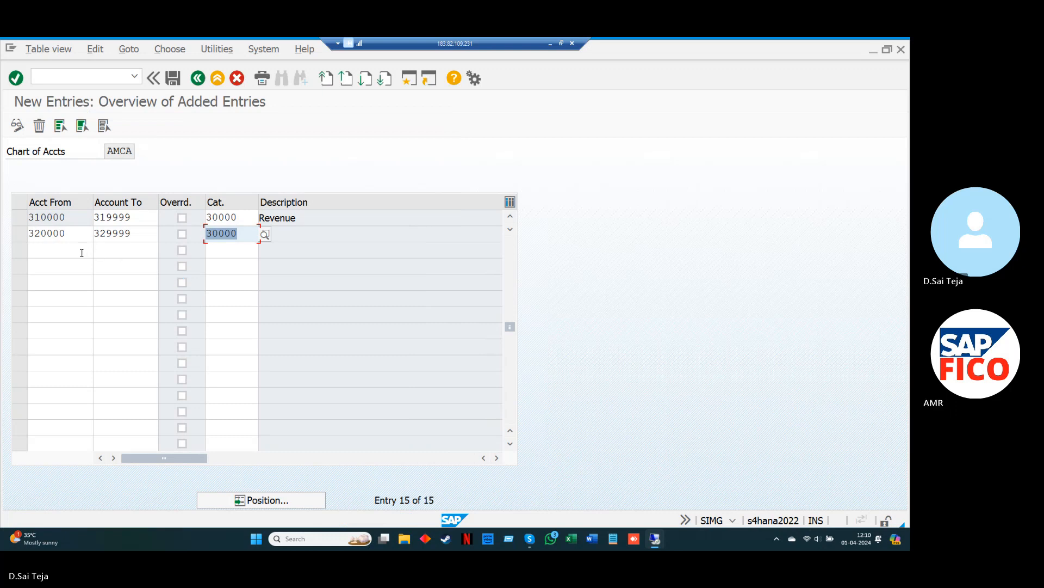
- Add the account range 400000 to 409999 with item category 20000 (Expense) in the next empty row
click(81, 253)
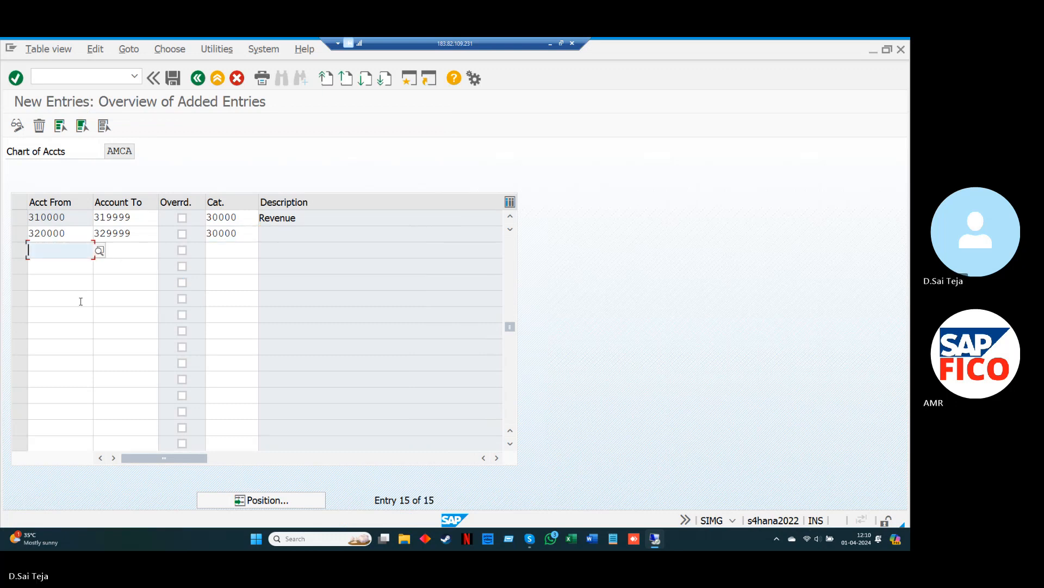
text(40000)
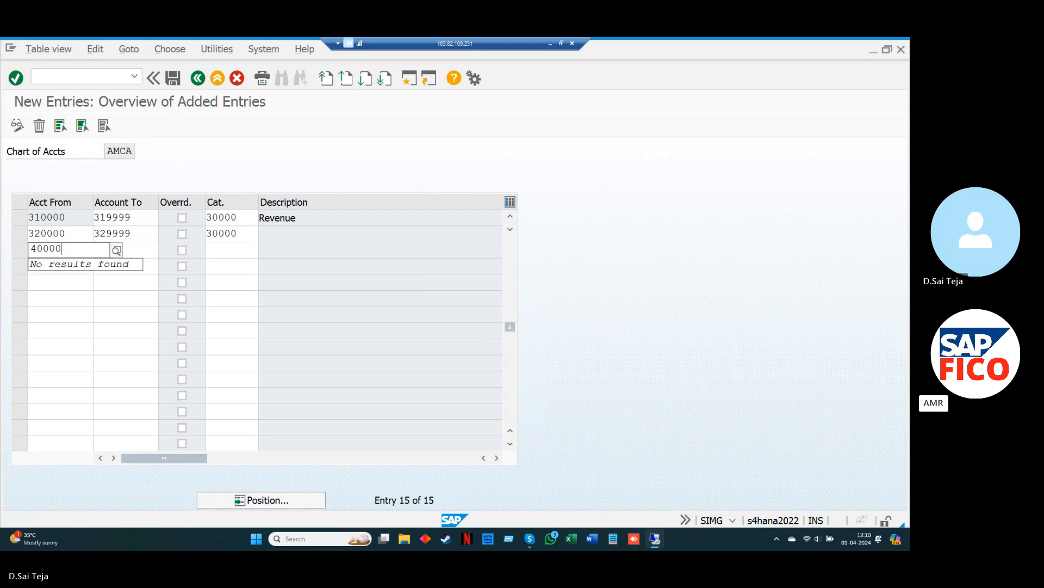
text(0)
key(Tab)
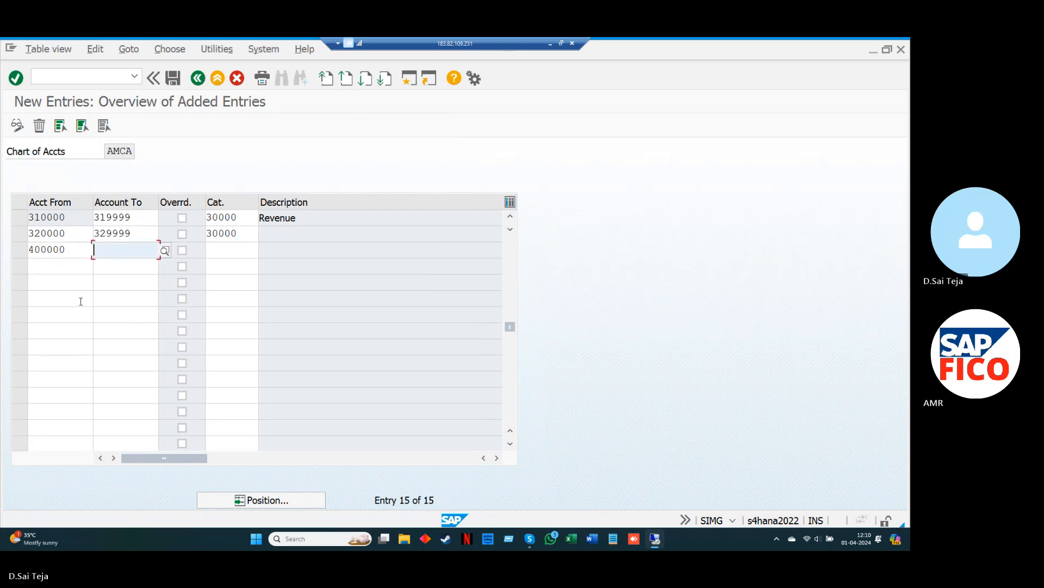
text(40)
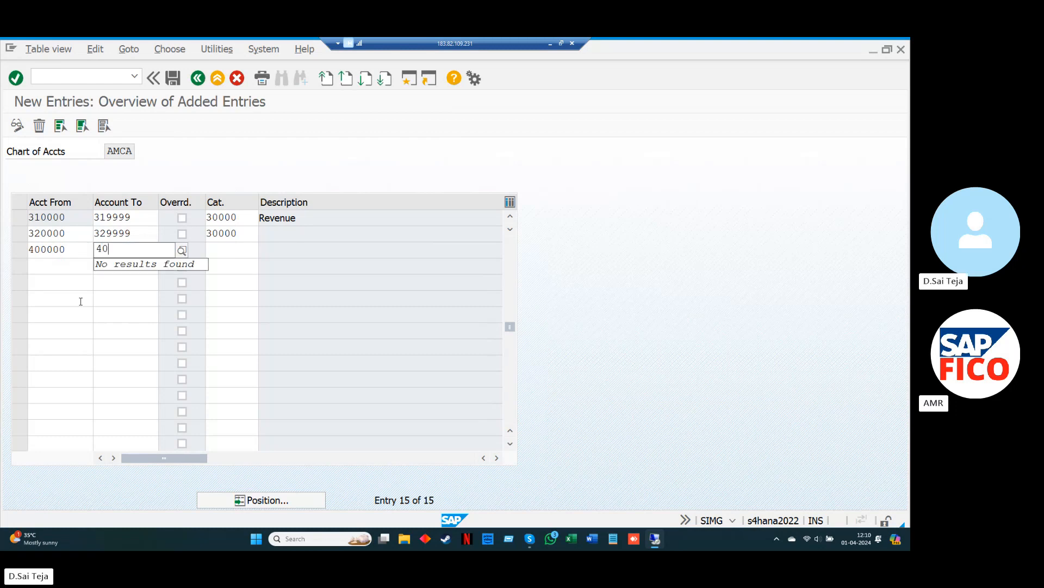
text(9999)
key(Tab)
key(Tab)
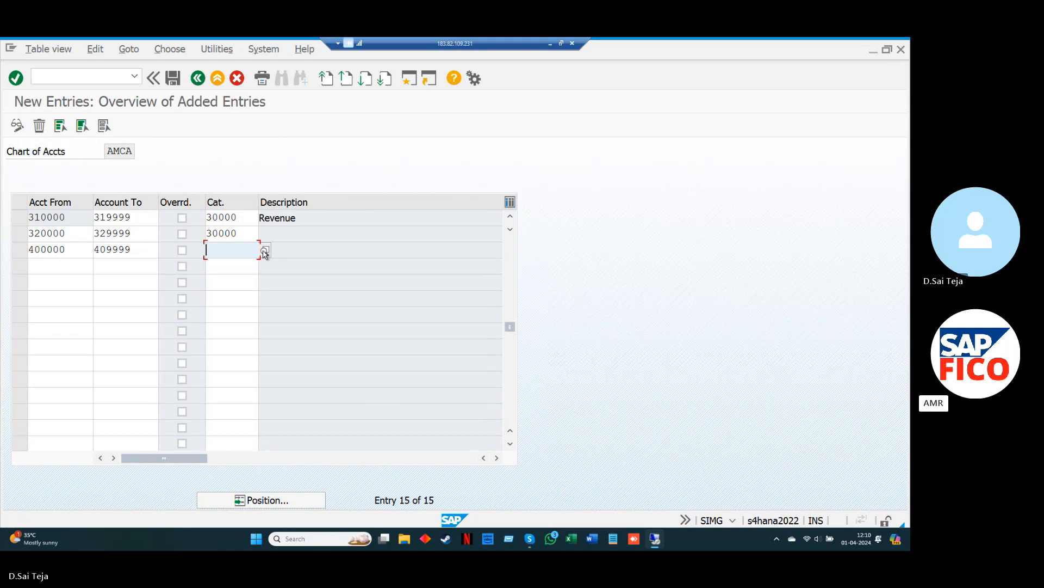
click(265, 251)
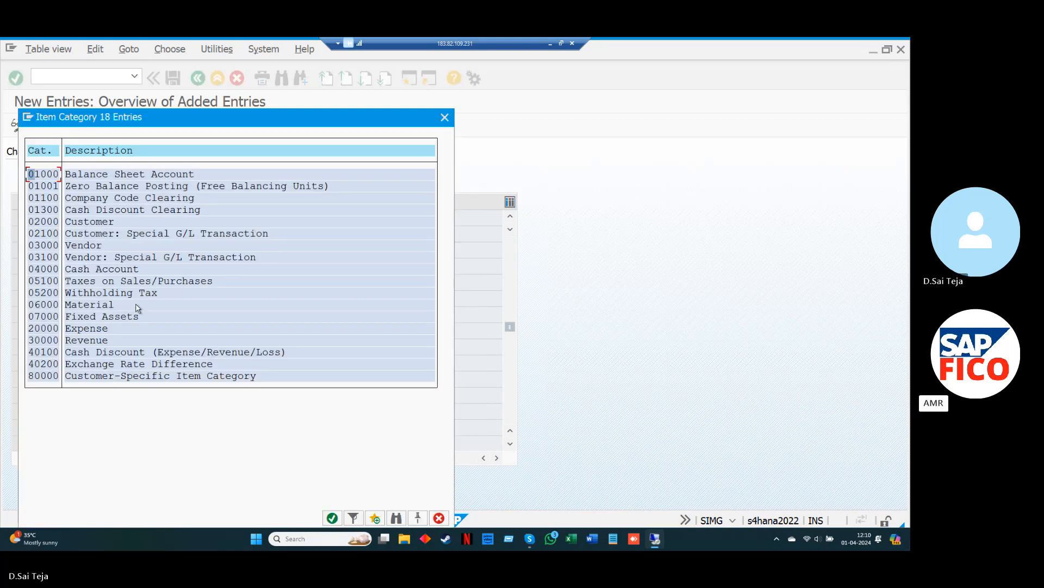
click(50, 331)
click(333, 518)
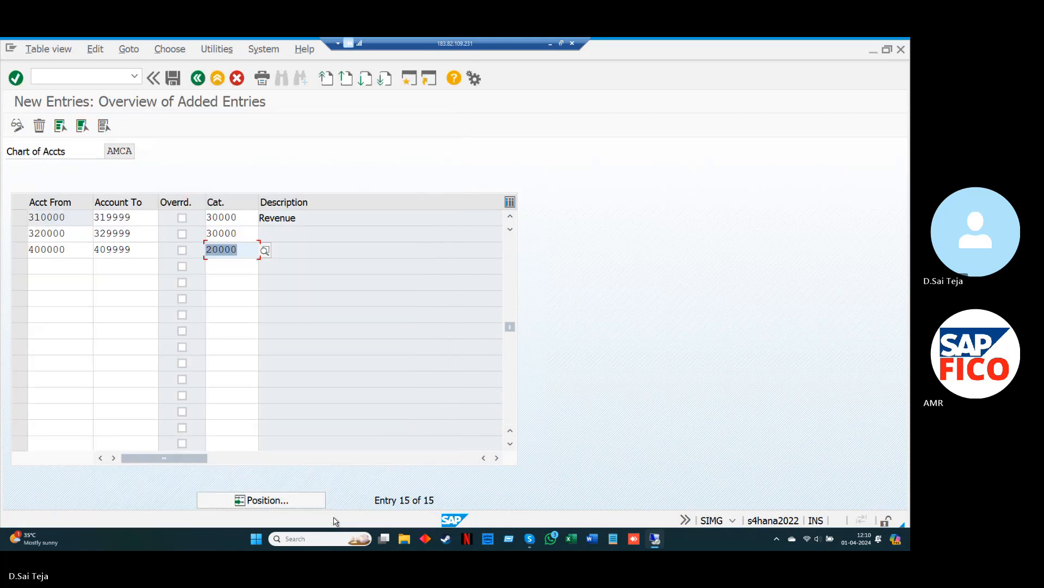
- Add the account range 410000 to 419999 with item category 20000 (Expense) in the next empty row
click(81, 267)
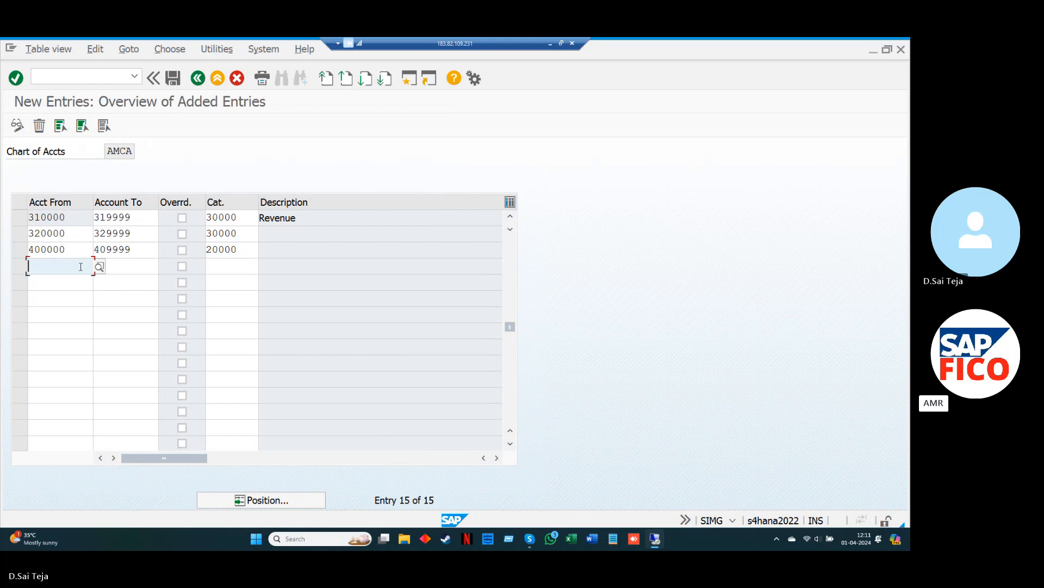
text(41000)
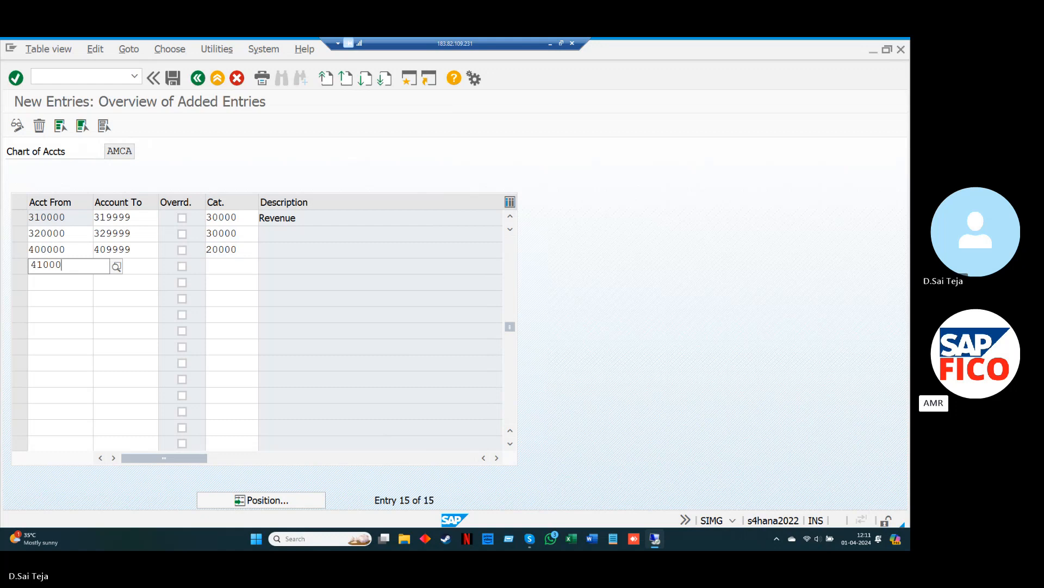
text(0)
key(Tab)
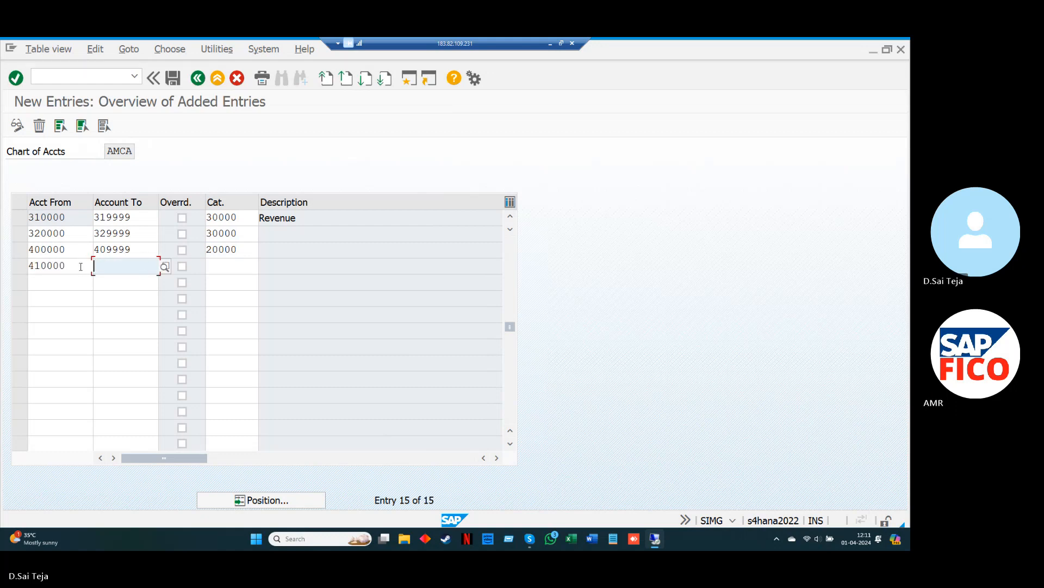
text(41)
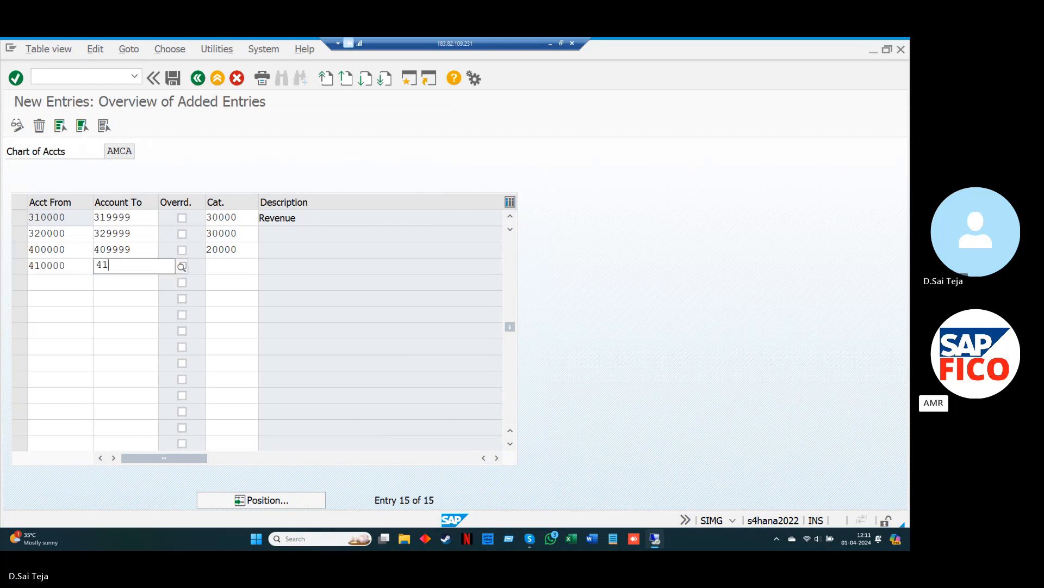
text(9999)
key(Tab)
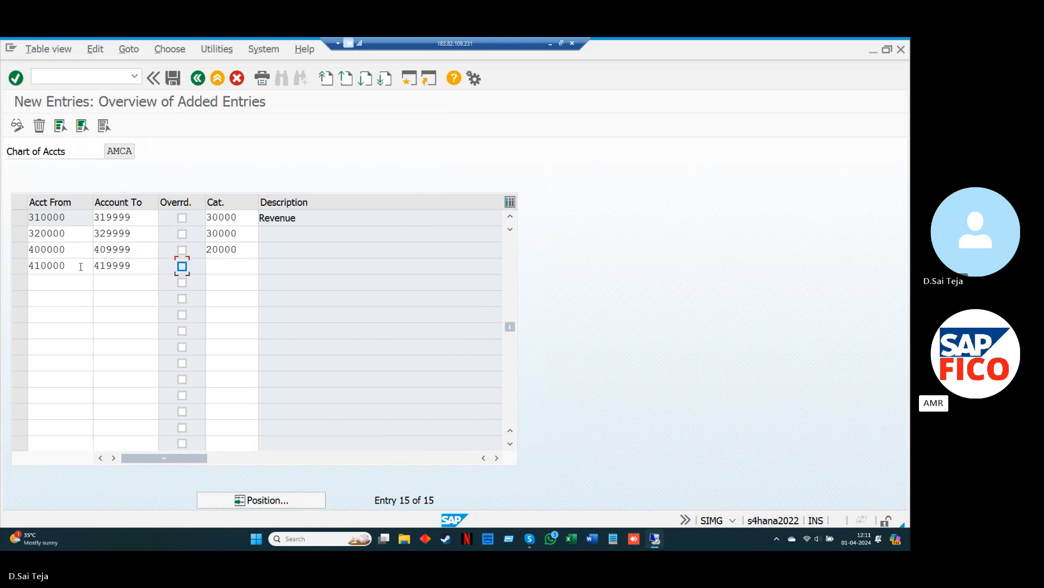
key(Tab)
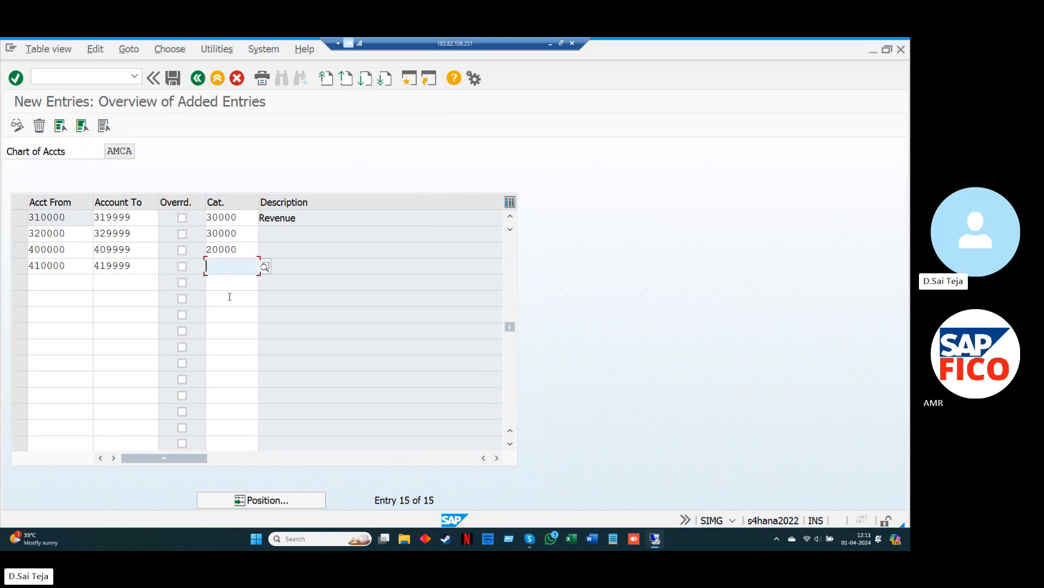
click(264, 268)
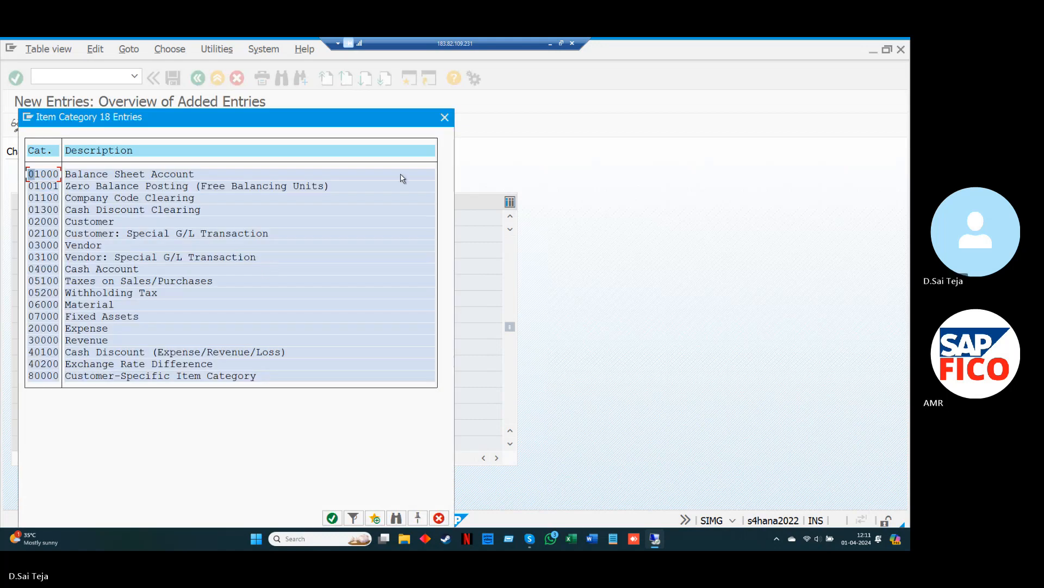
click(444, 117)
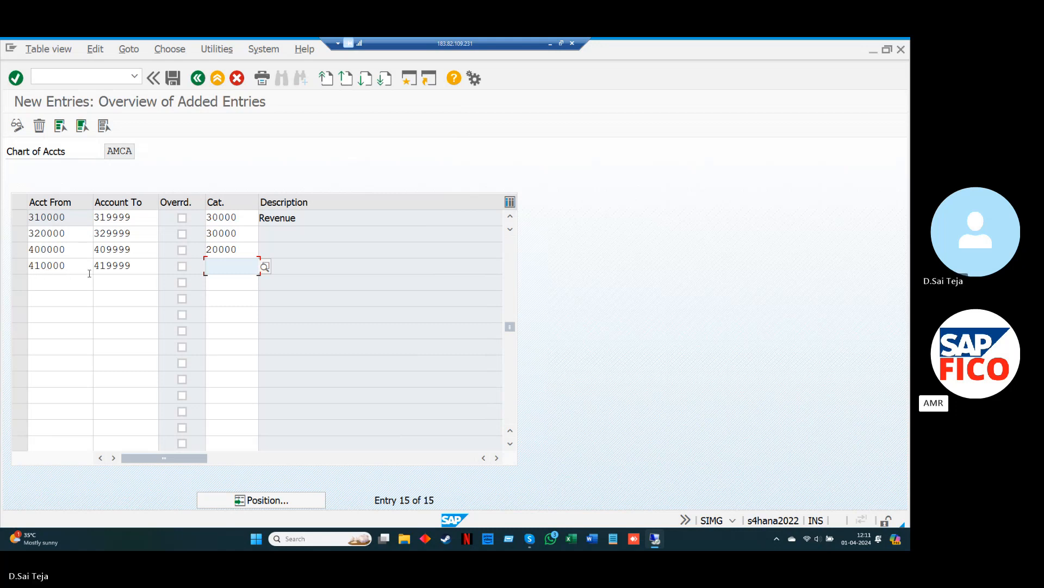
click(265, 266)
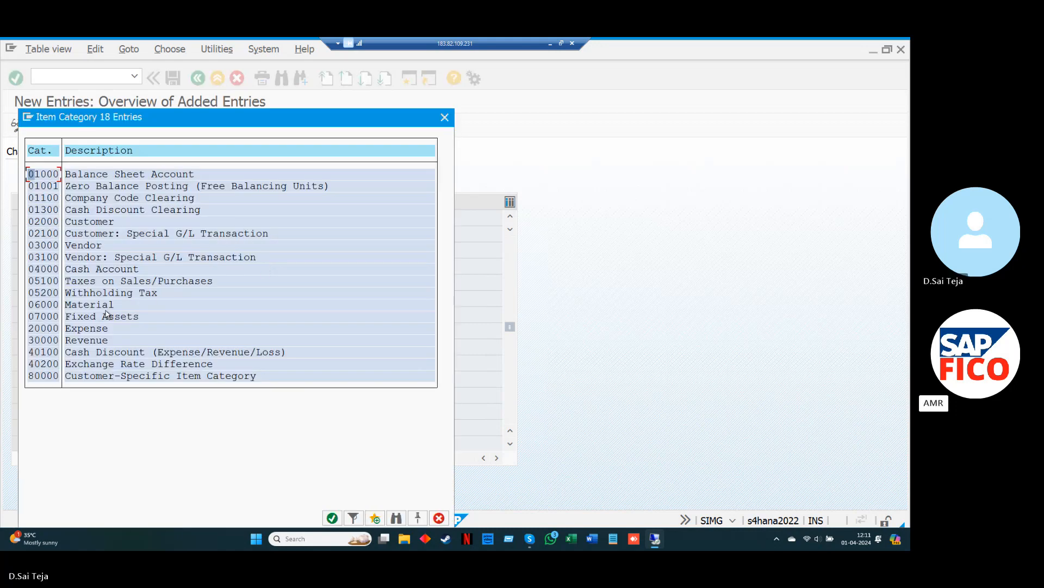
click(49, 330)
click(333, 518)
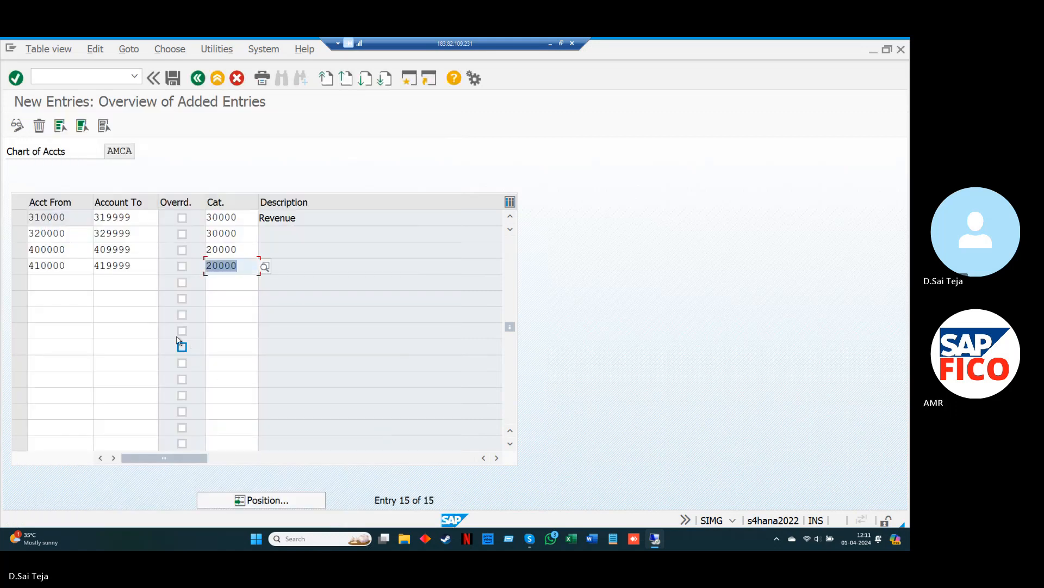
- Add the account range 430000 to 439999 with item category 20000 (Expense) in the next empty row
click(79, 285)
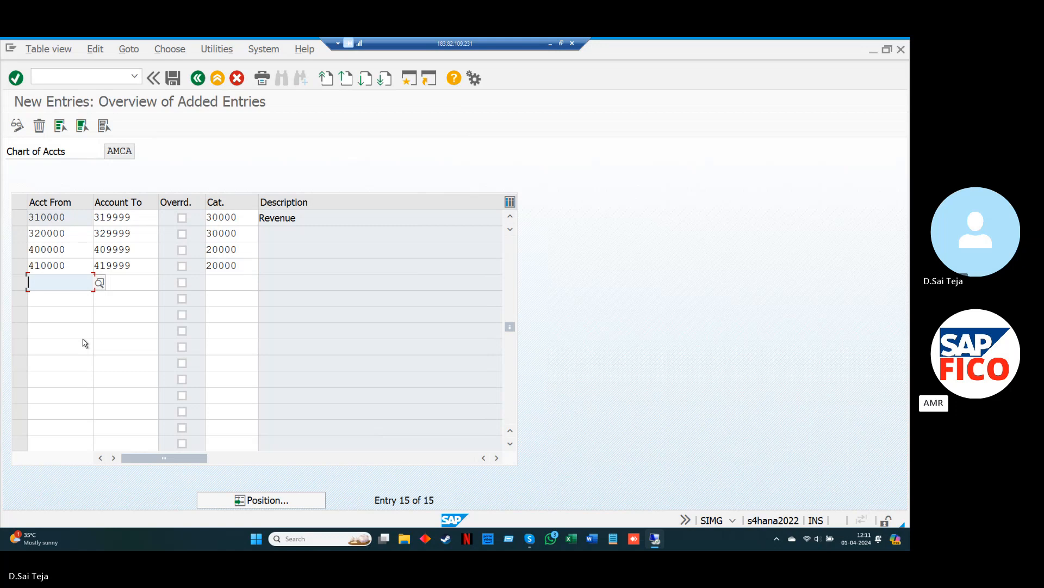
text(44)
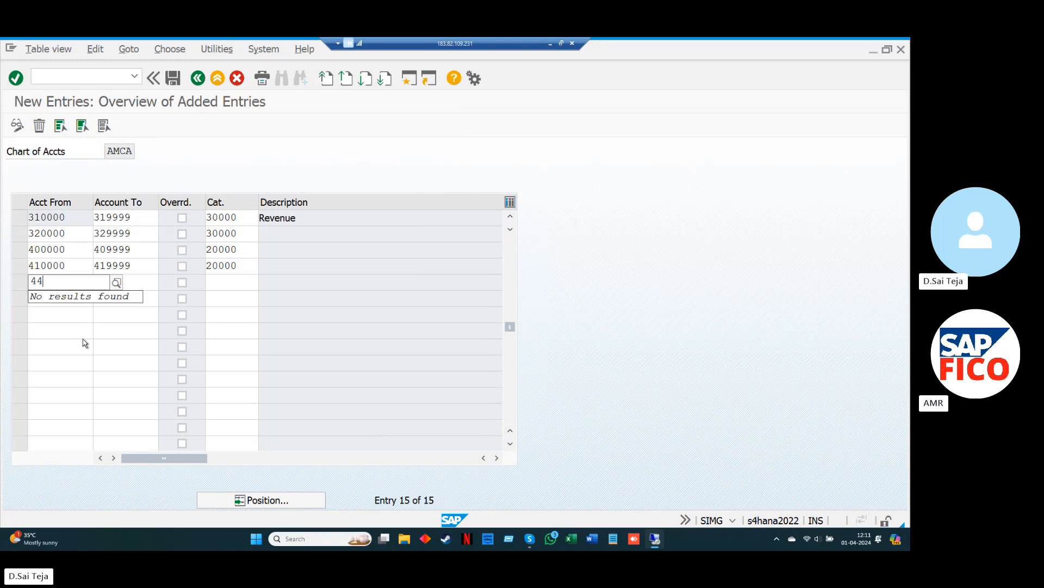
key(BackSpace)
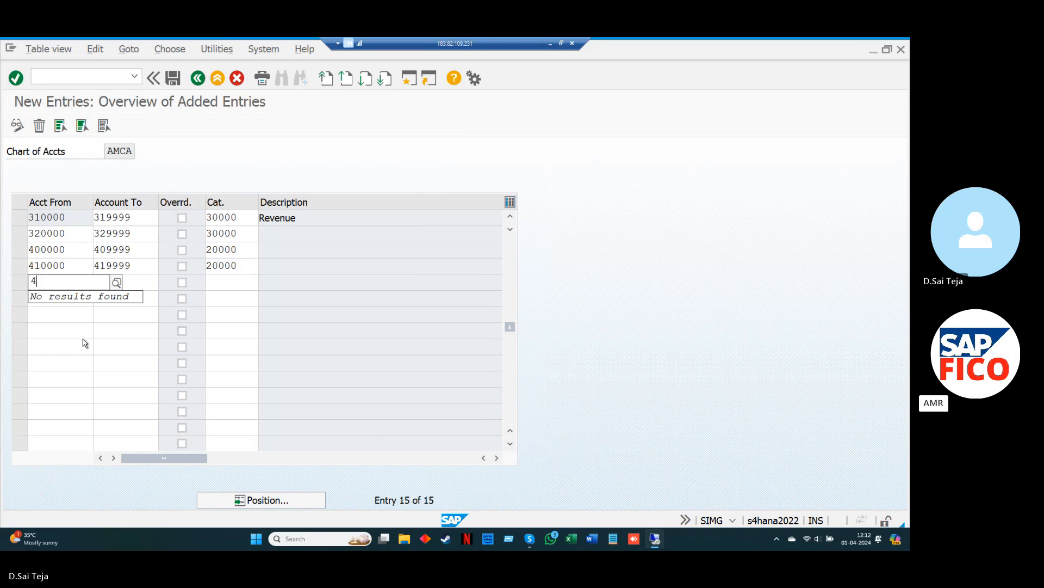
text(30000)
key(Tab)
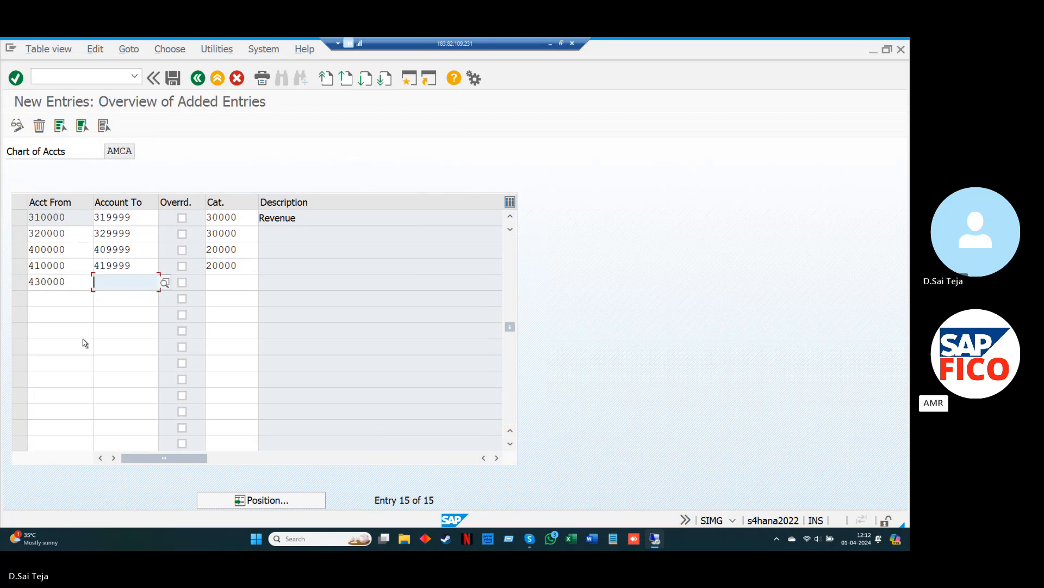
text(439999)
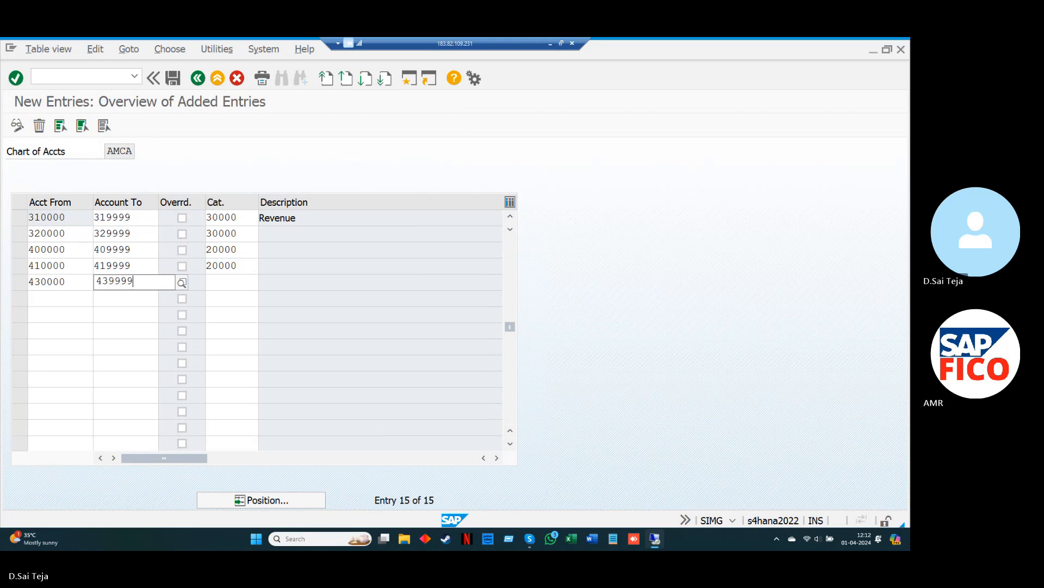
key(Tab)
key(Tab)
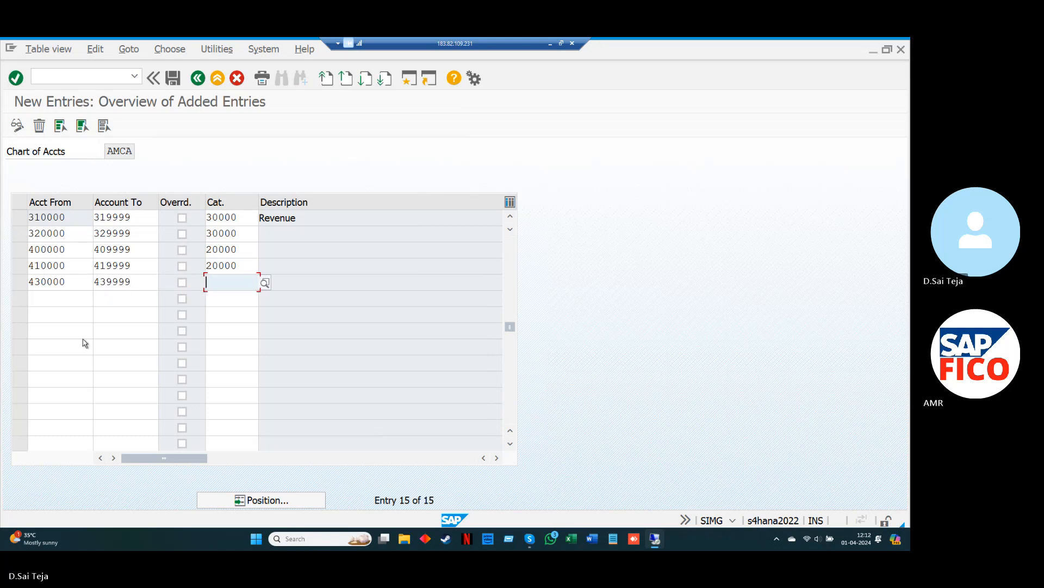
click(265, 283)
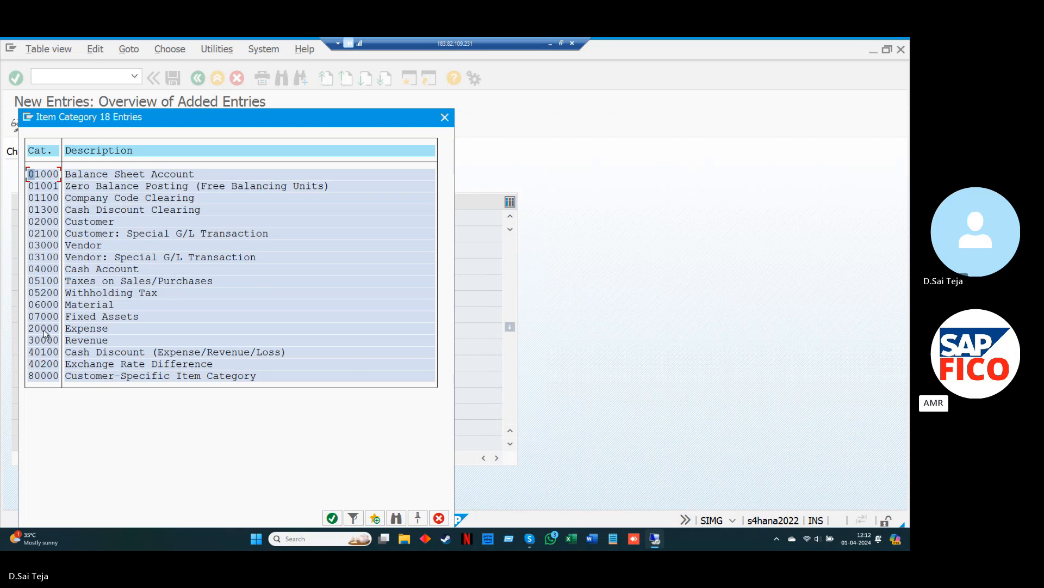
click(46, 331)
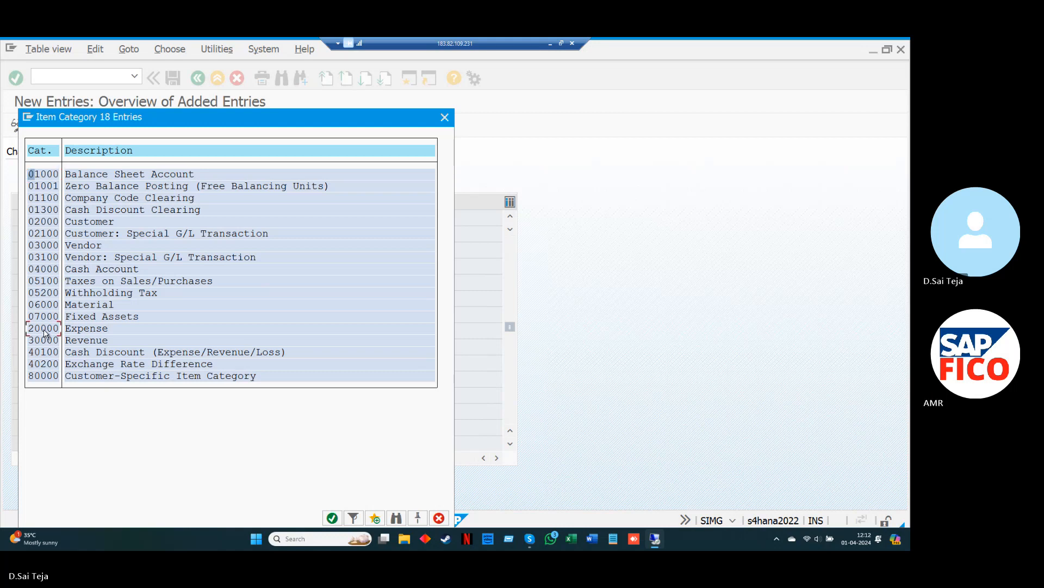
click(333, 520)
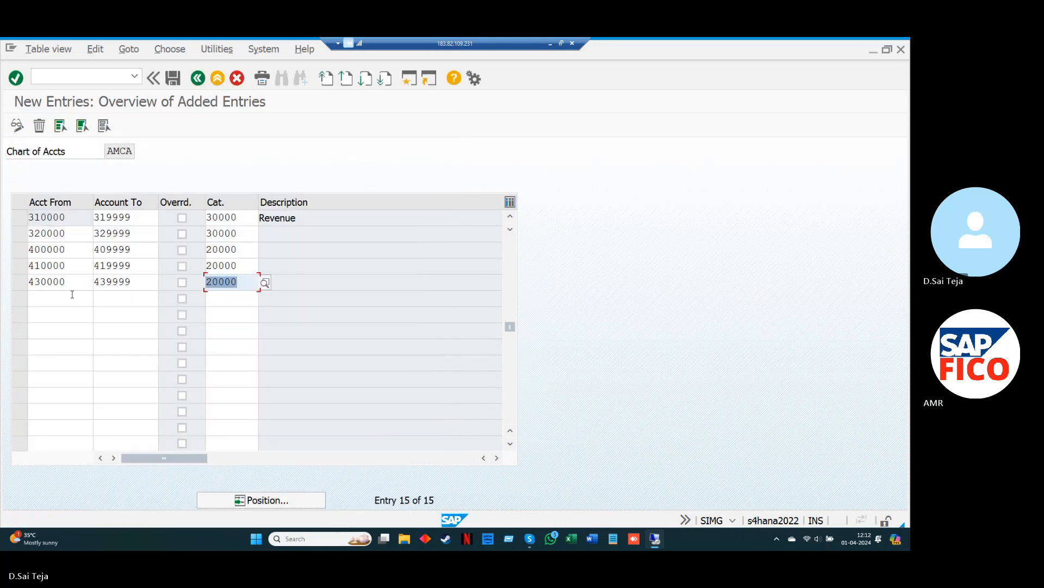
- Add the account range 440000 to 449999 with item category 20000 (Expense) and validate the new entries
click(72, 295)
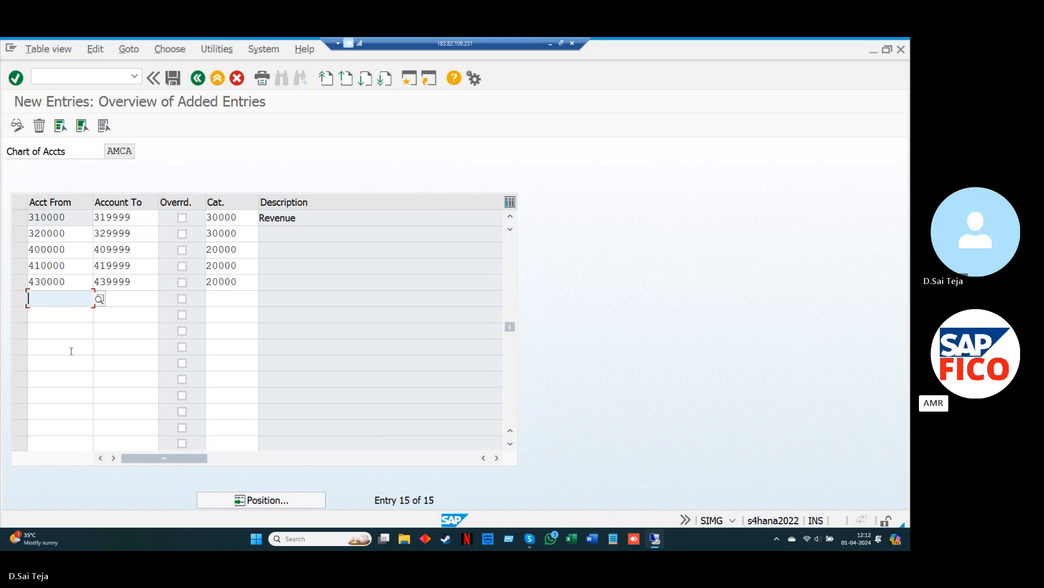
text(44)
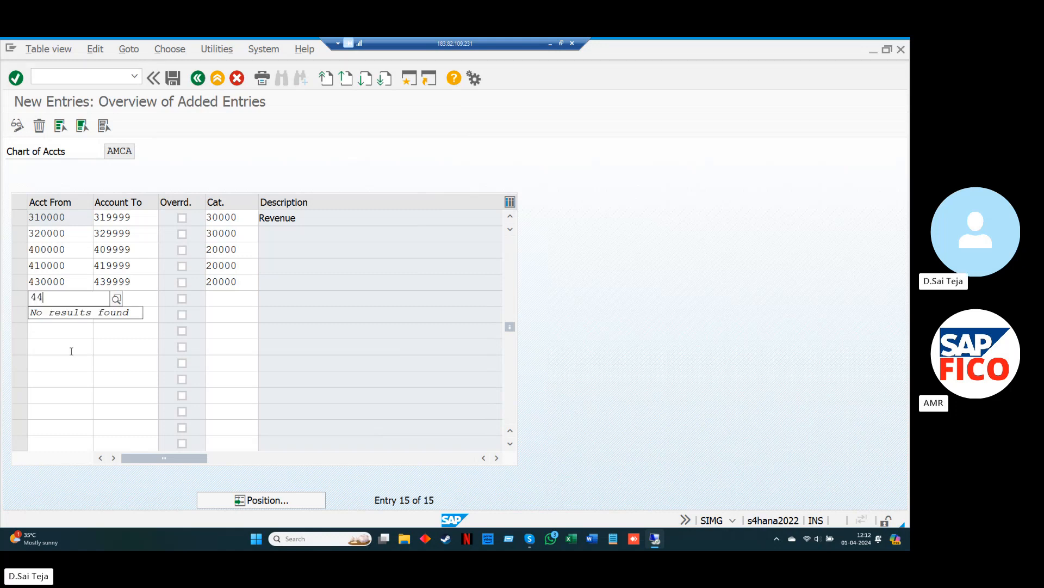
text(0000)
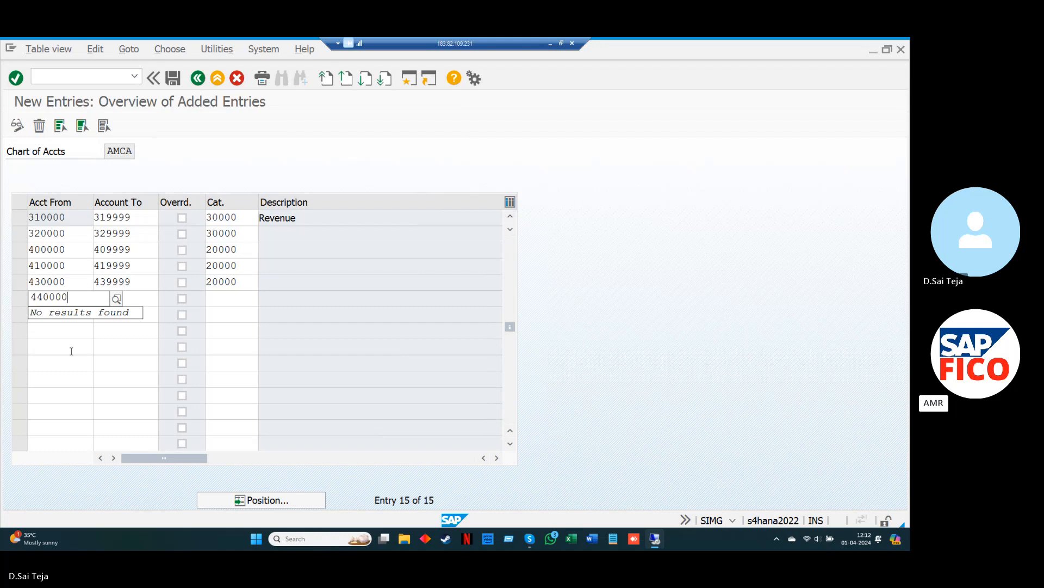
key(Tab)
text(449999)
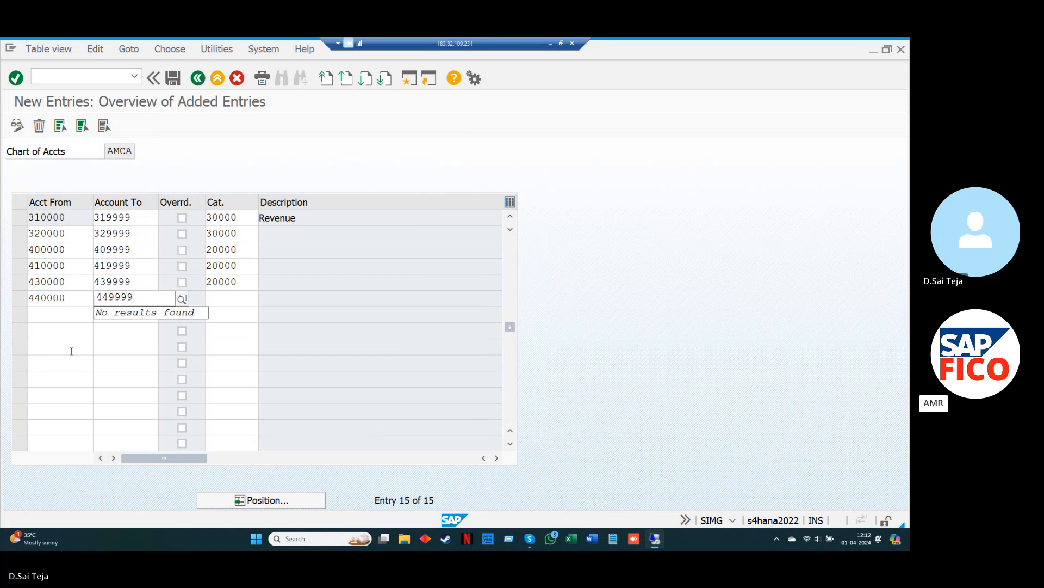
key(Tab)
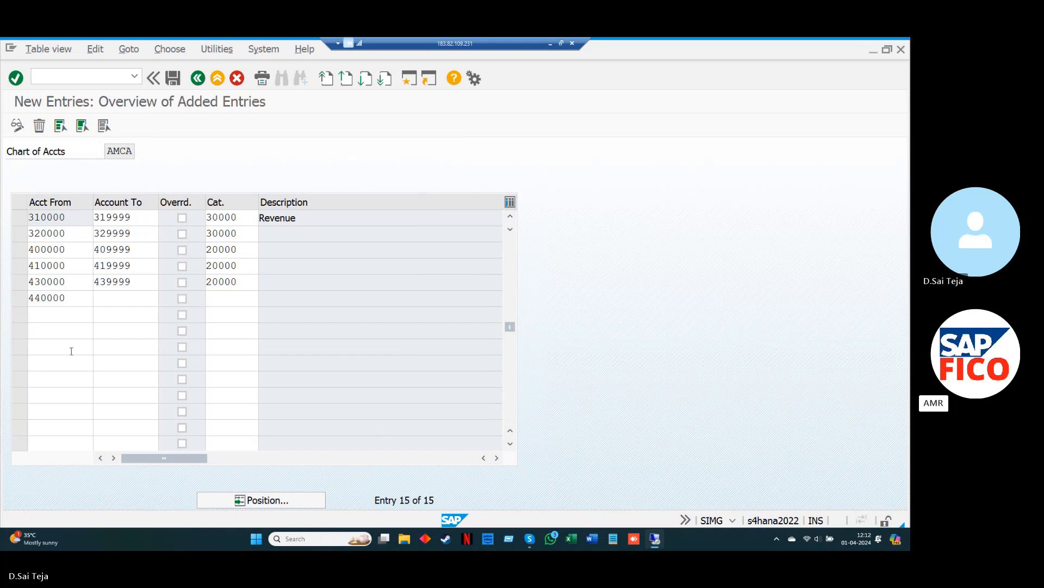
key(Tab)
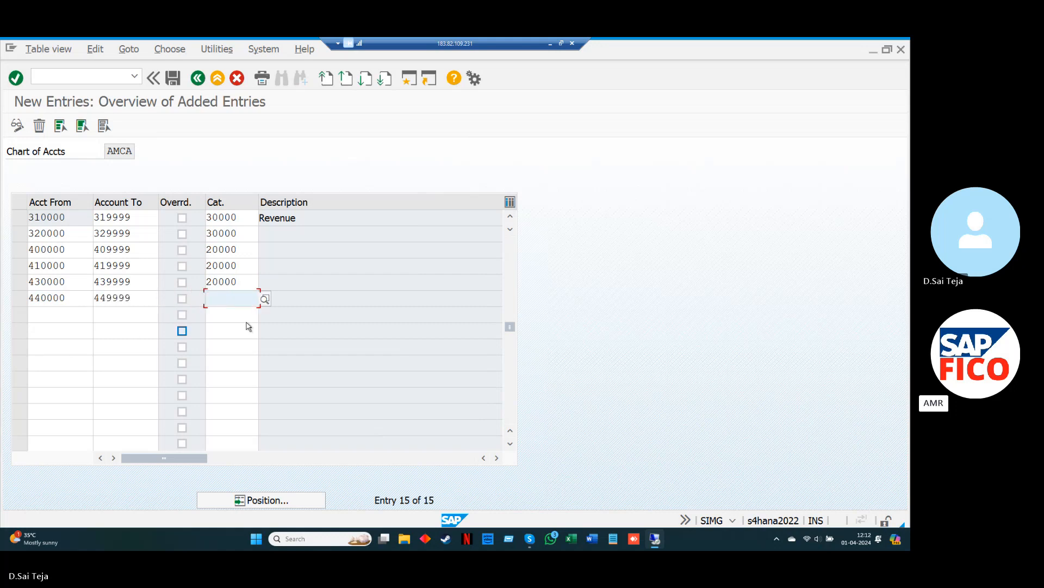
click(265, 300)
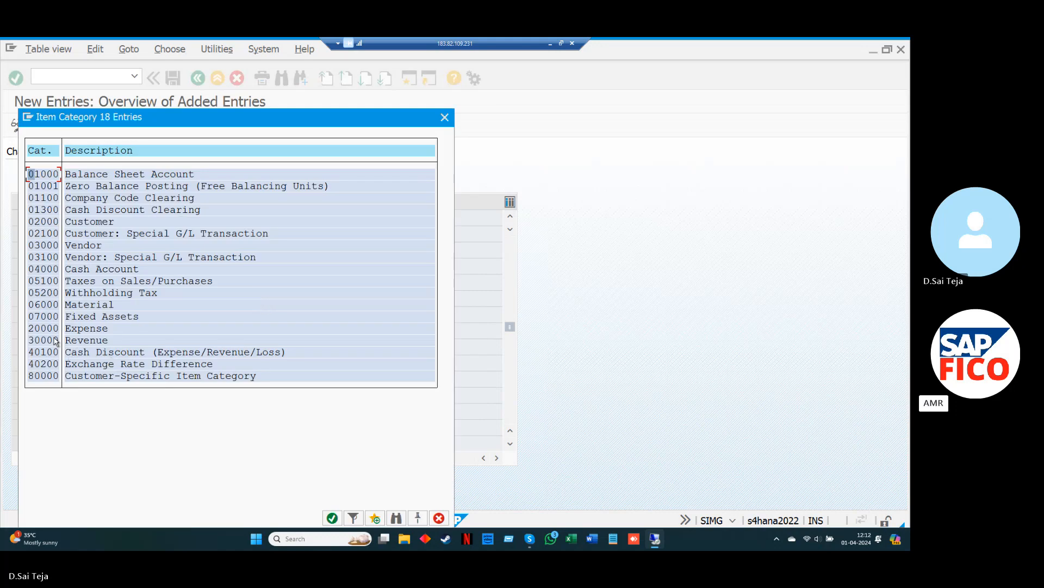
click(52, 328)
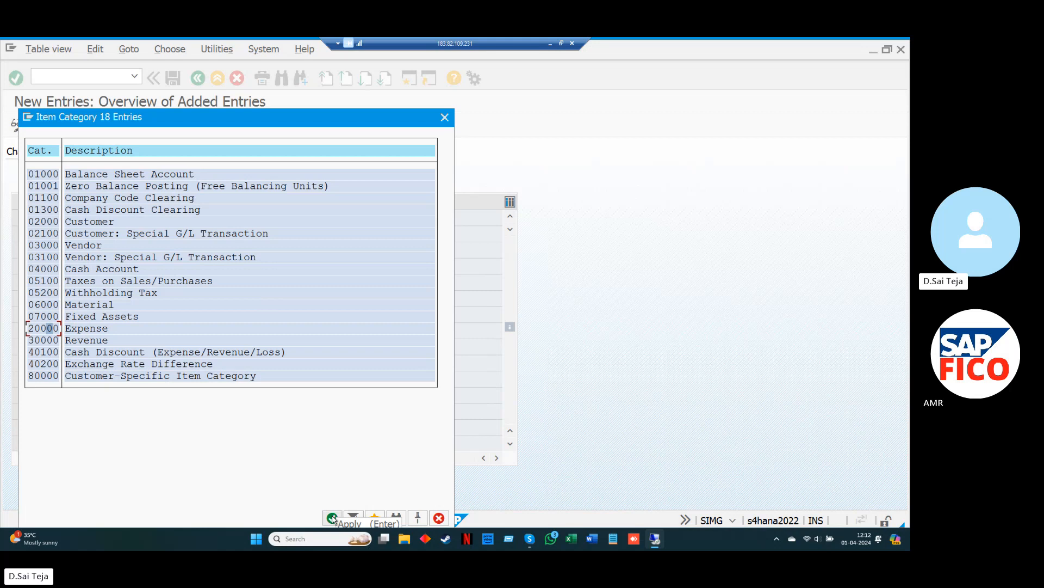
click(332, 517)
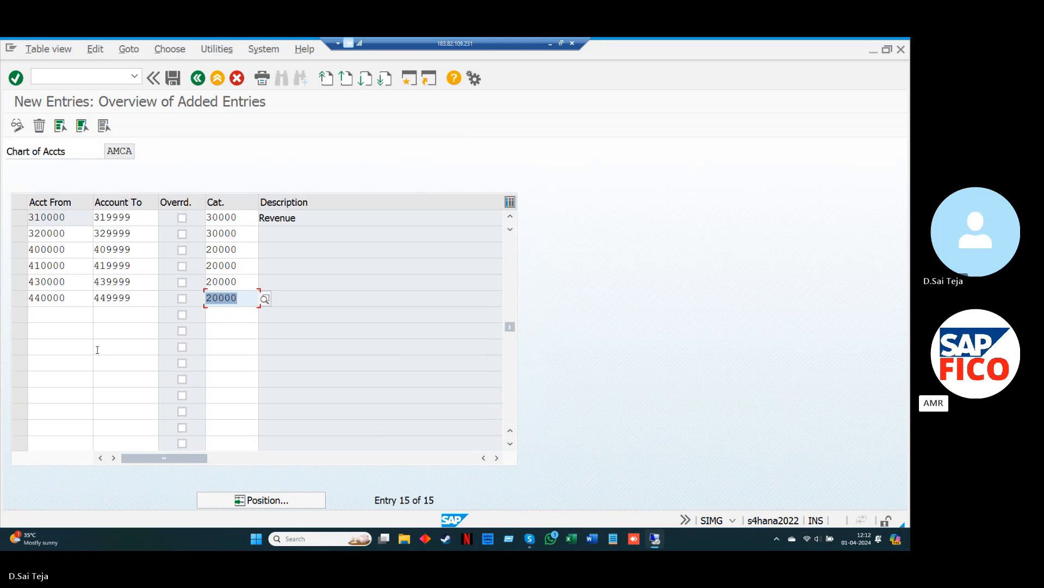
key(Return)
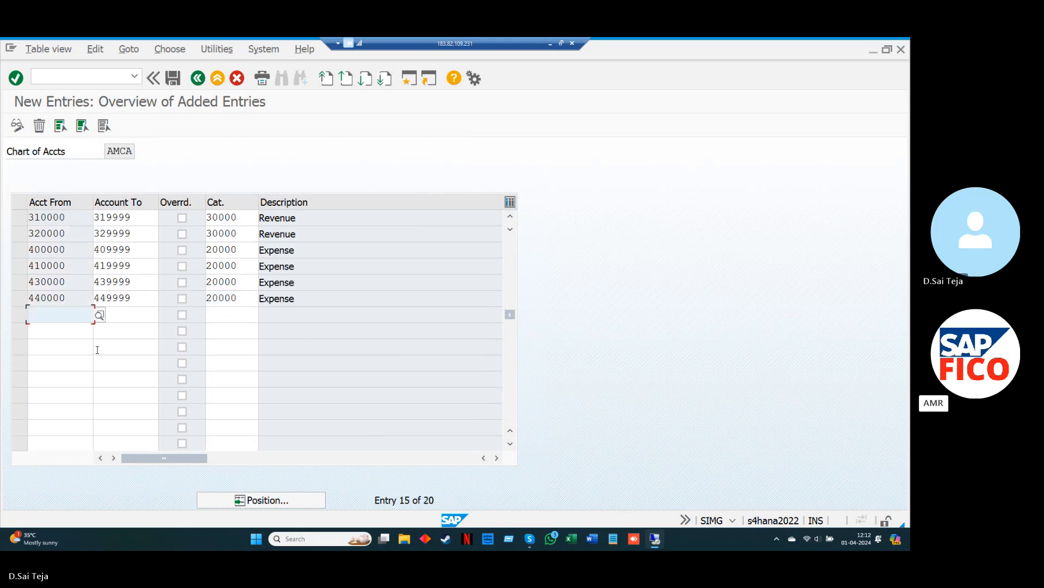
- Save the G/L account classification for chart of accounts AMCA, accepting the customizing check messages and confirming the changes
key(ctrl+s)
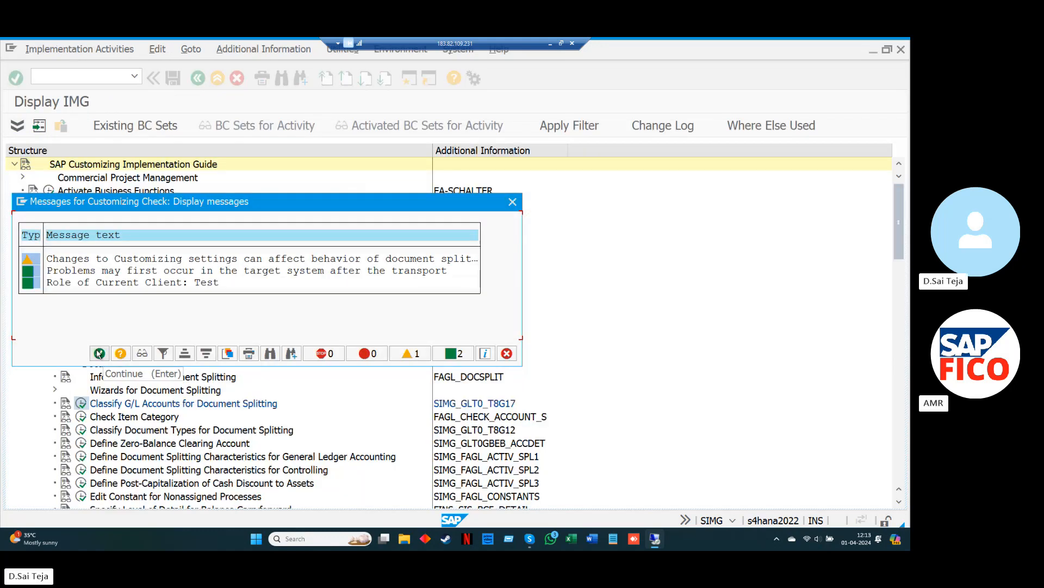
click(99, 354)
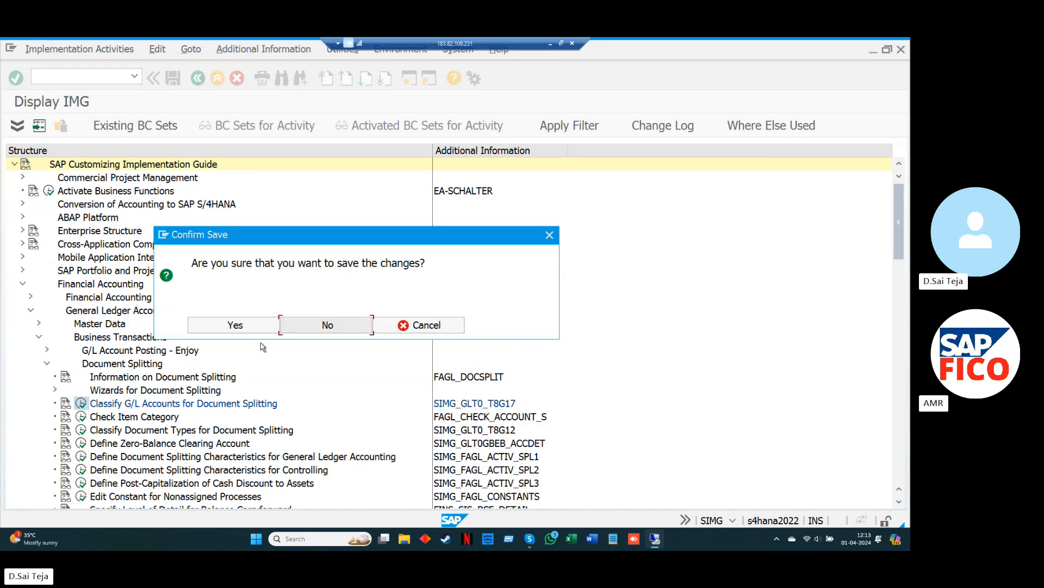
click(257, 327)
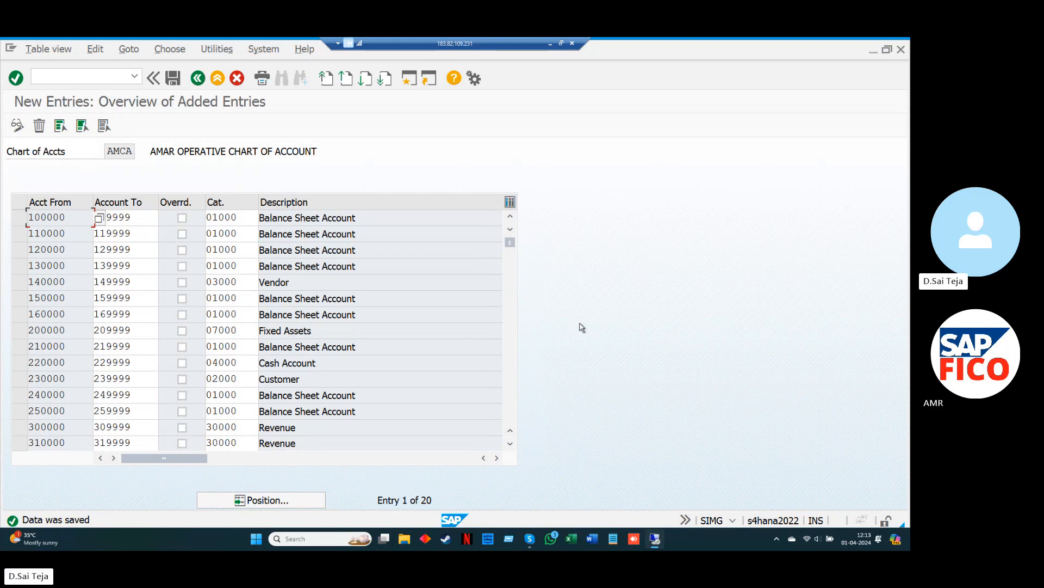
- Return to the implementation guide and open the activity Classify Document Types for Document Splitting
key(F3)
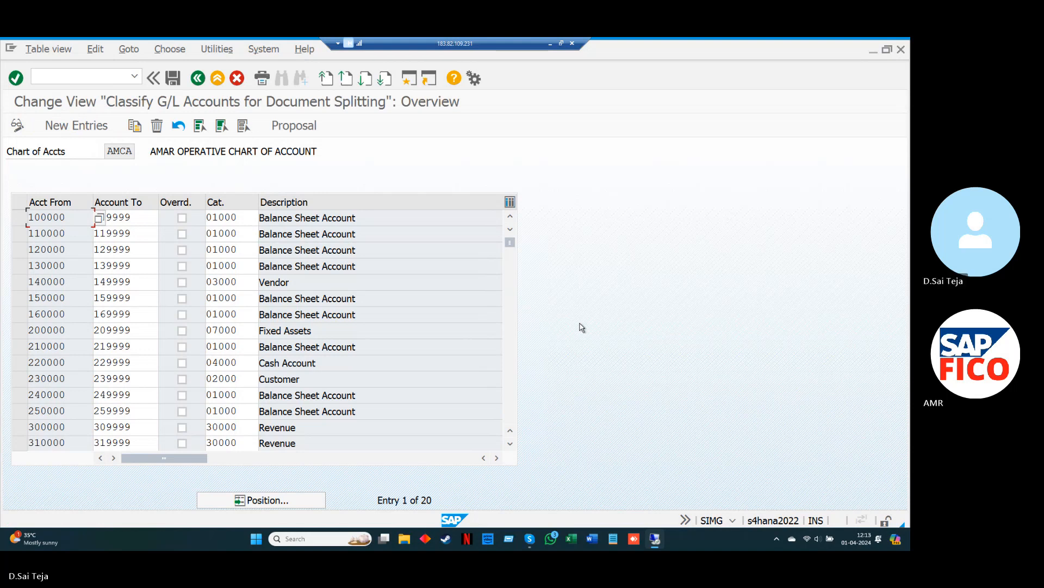
key(F3)
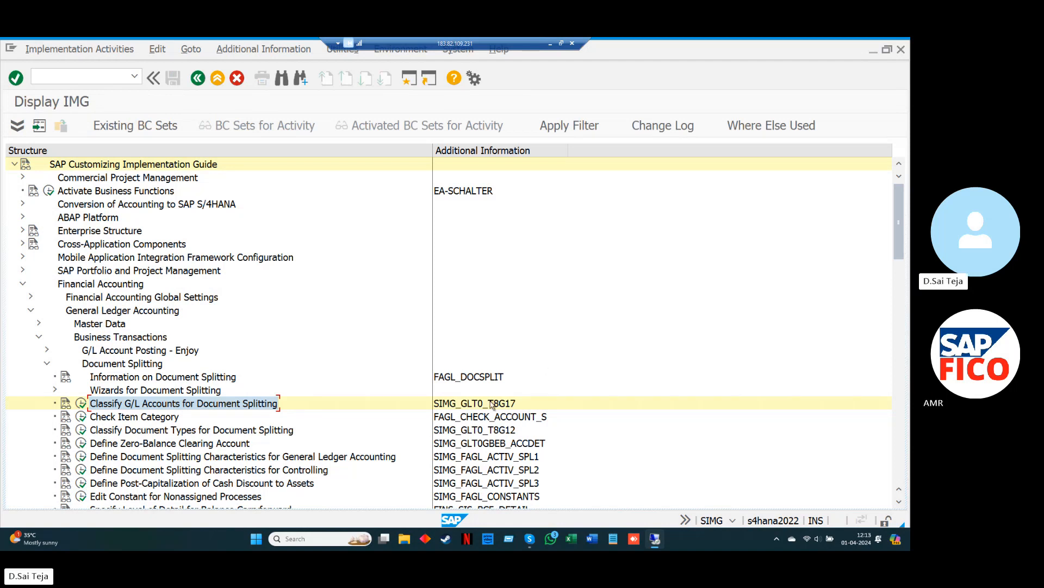
click(82, 430)
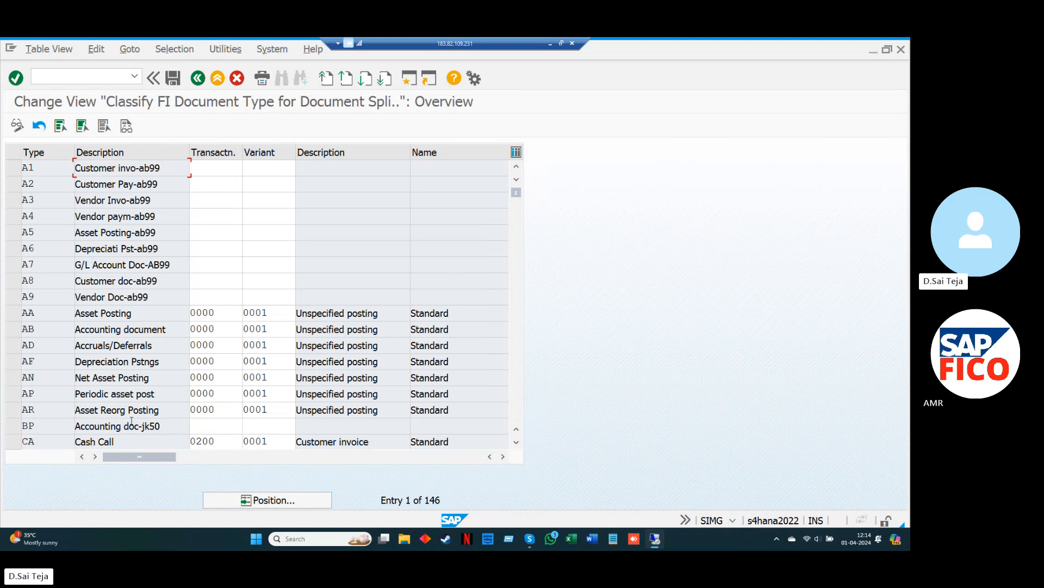
- Leave the document type classification and start transaction FS00 in the session that shows the G/L account groups
click(49, 314)
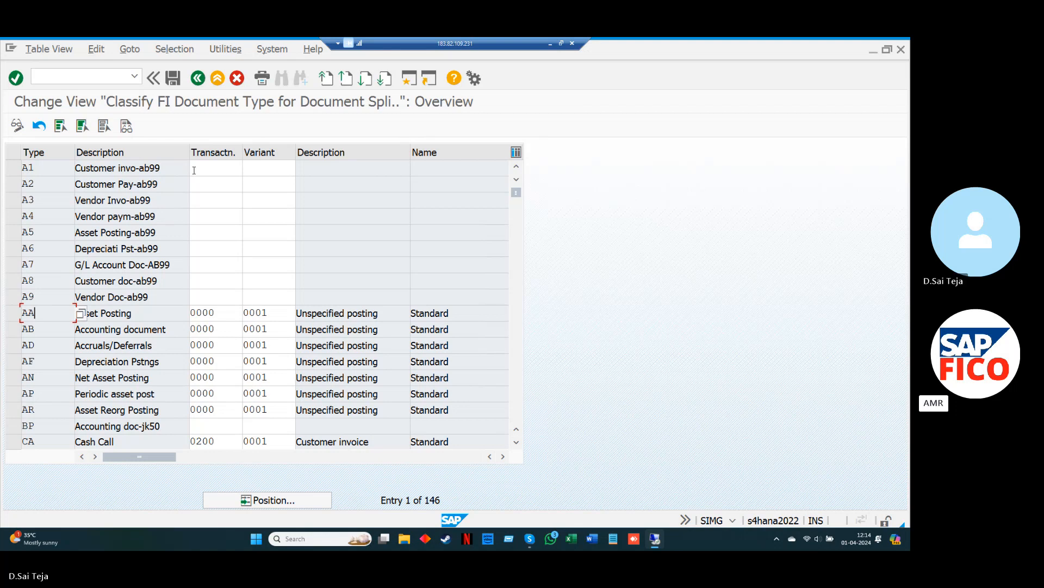
click(197, 79)
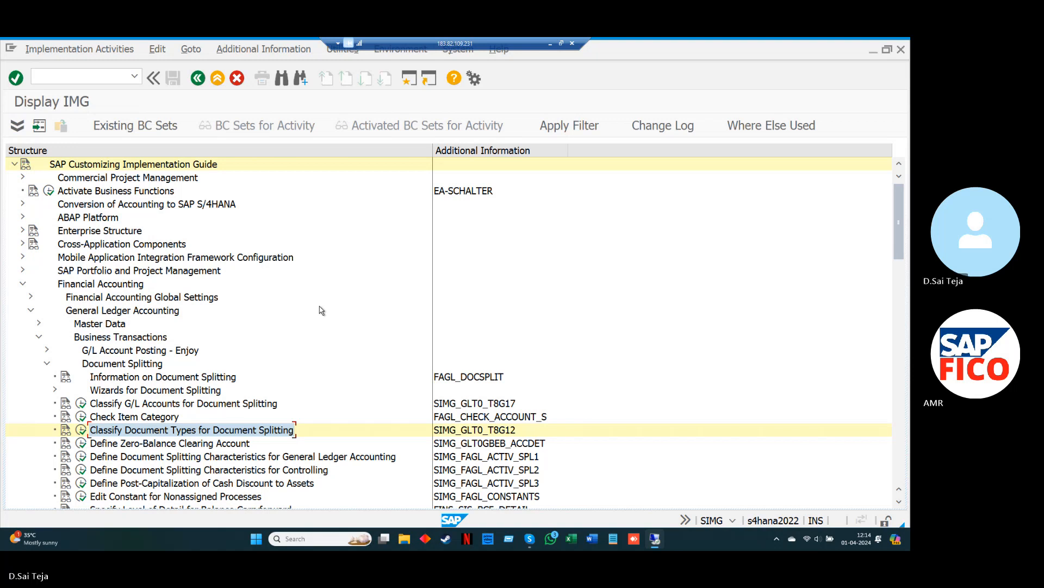
key(alt+Tab)
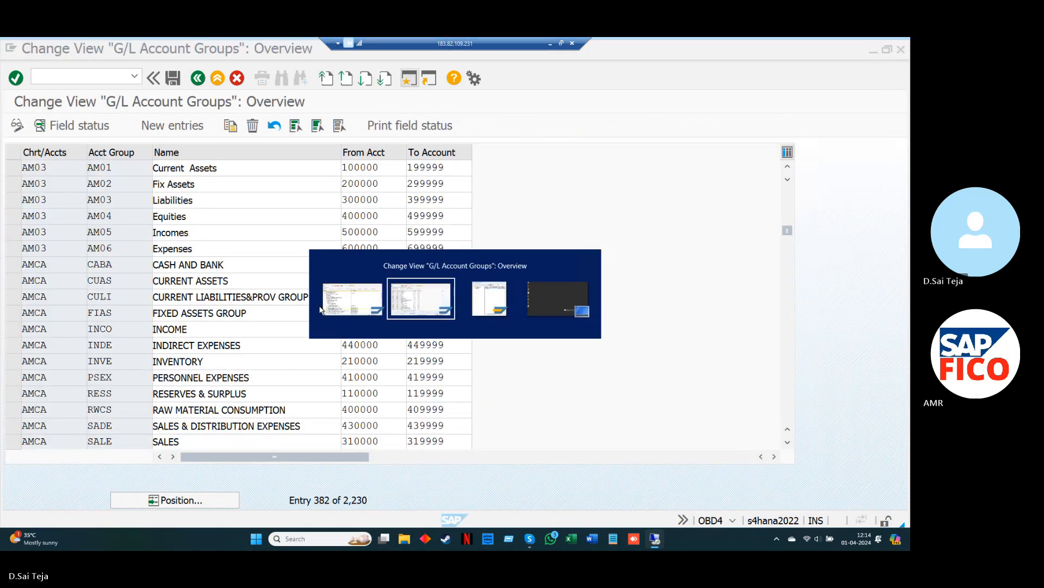
key(alt+Tab)
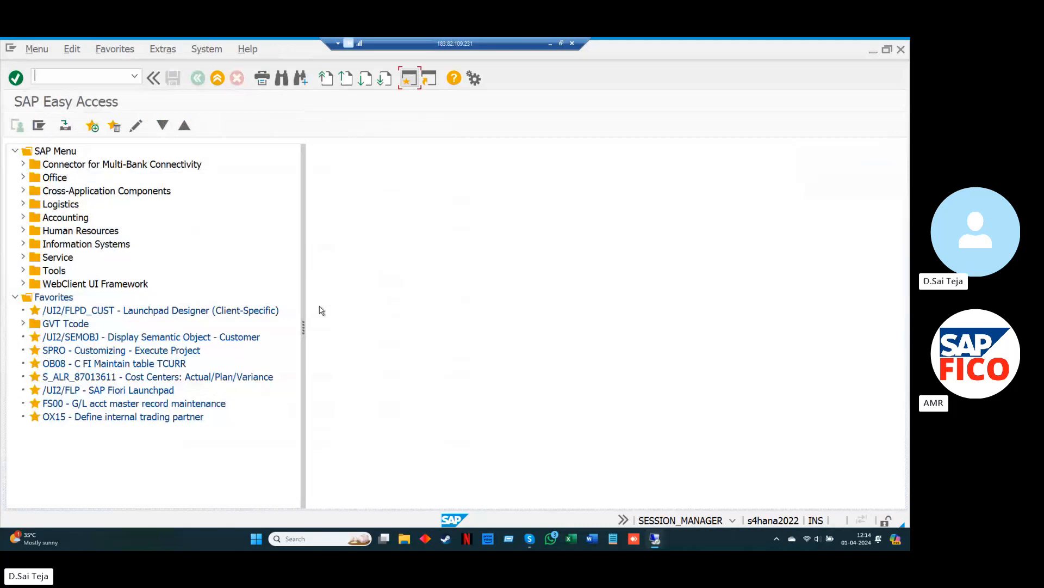
text(FS00)
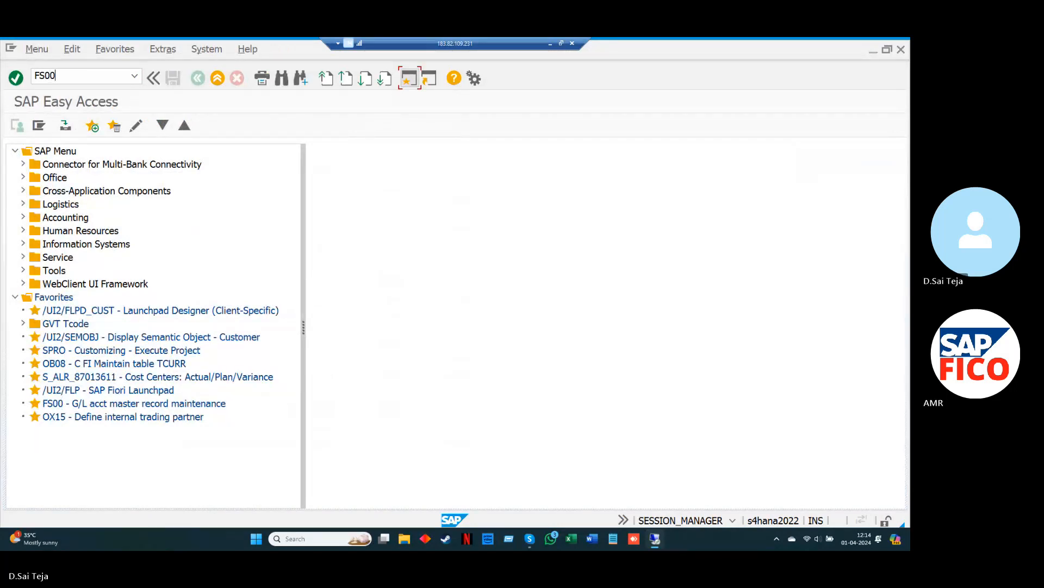
key(Return)
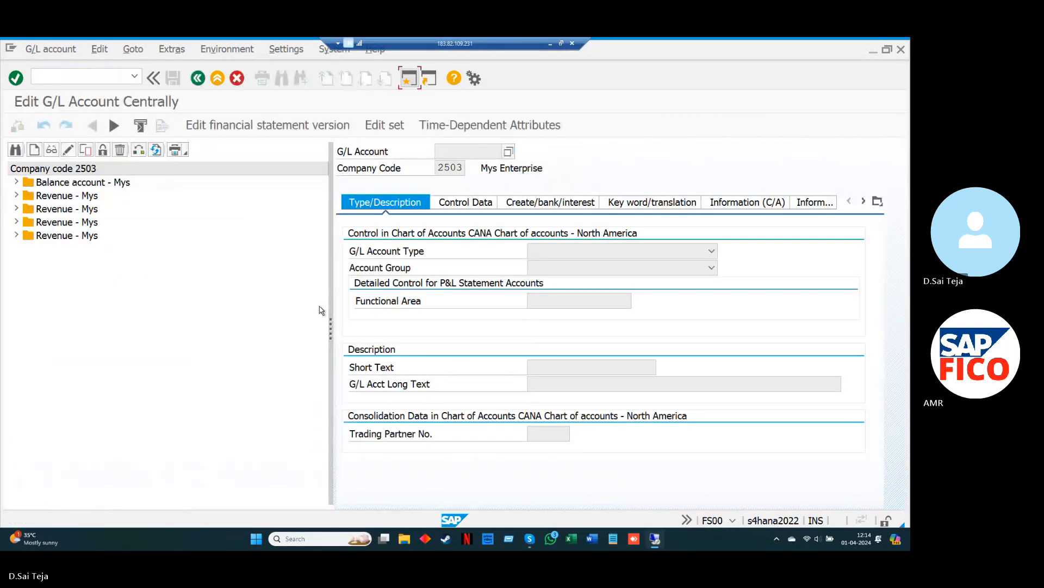
- Try to change the company code to AMAR in the central G/L account maintenance
click(139, 151)
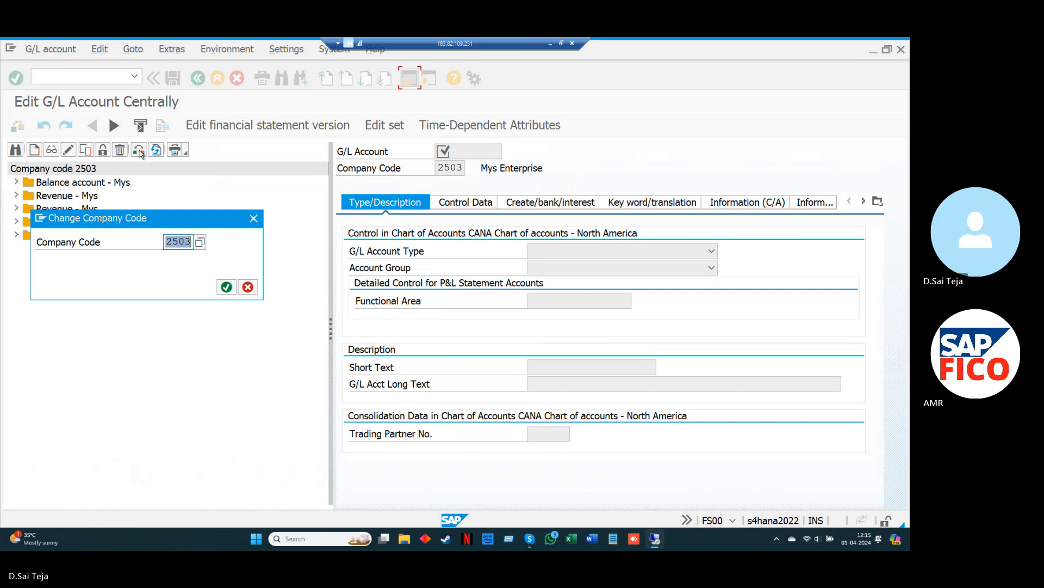
key(BackSpace)
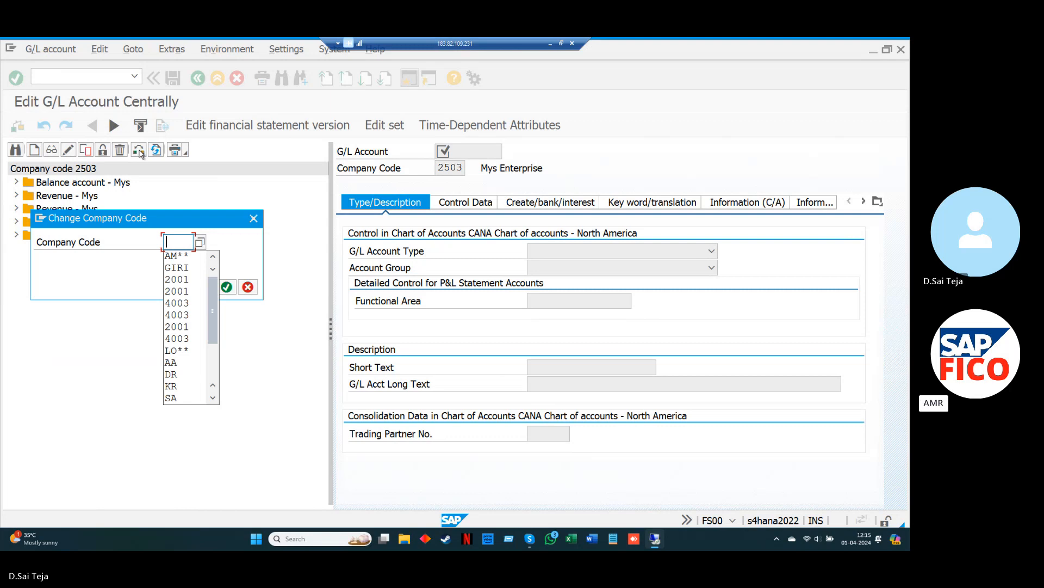
text(A)
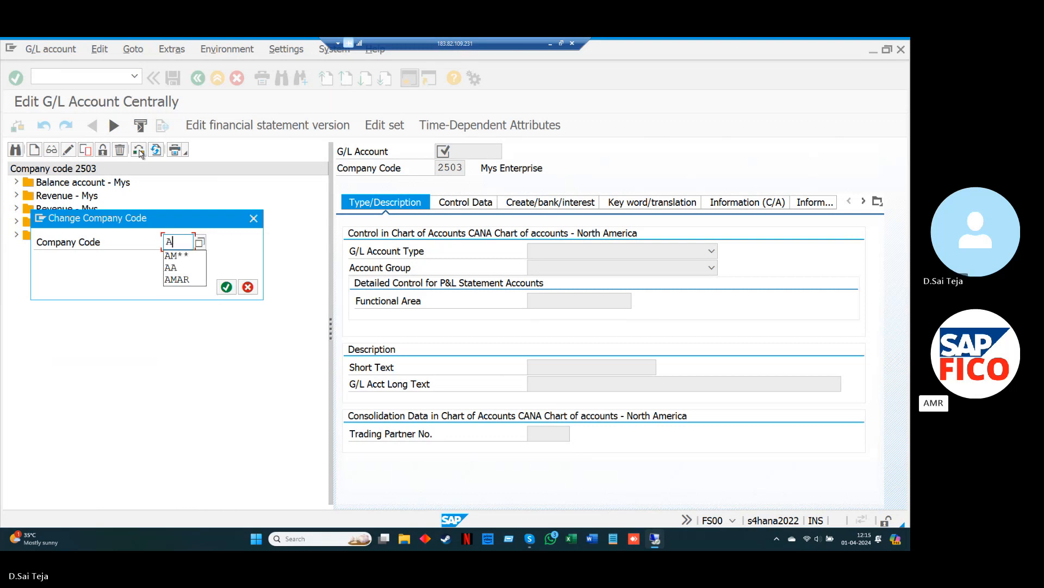
key(Down)
key(Down)
key(Down)
key(Return)
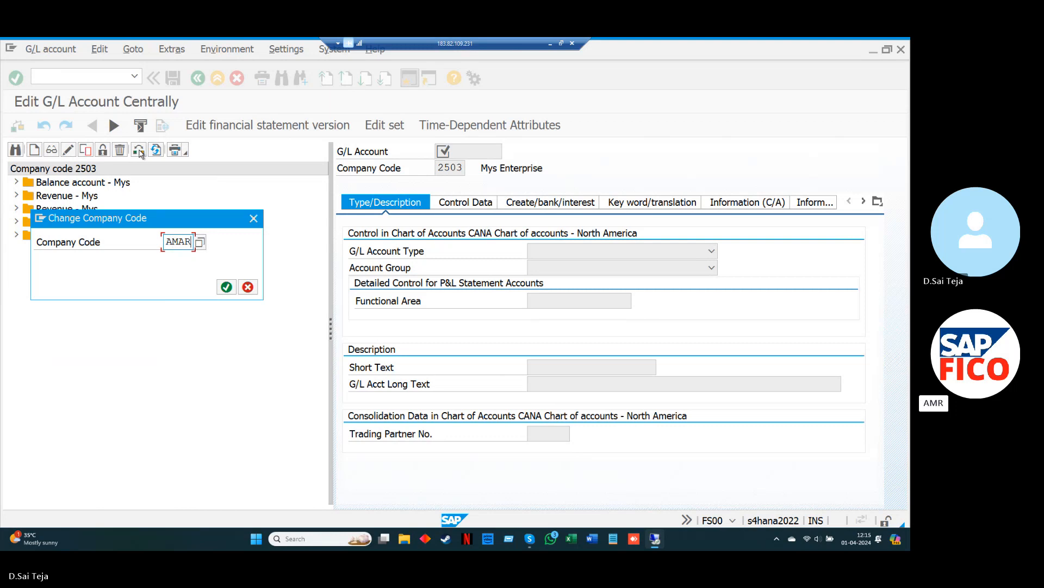
key(Return)
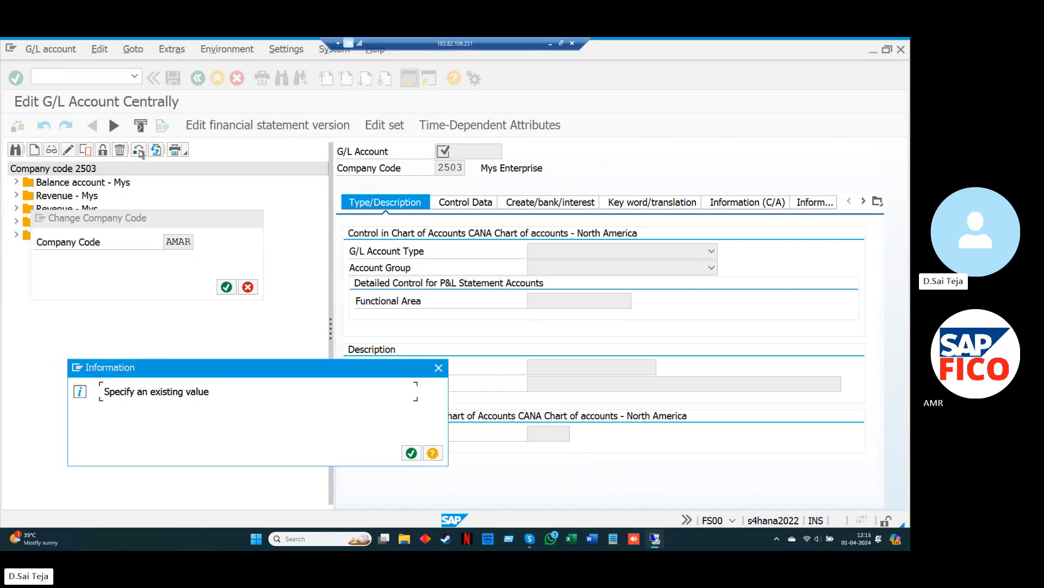
key(Return)
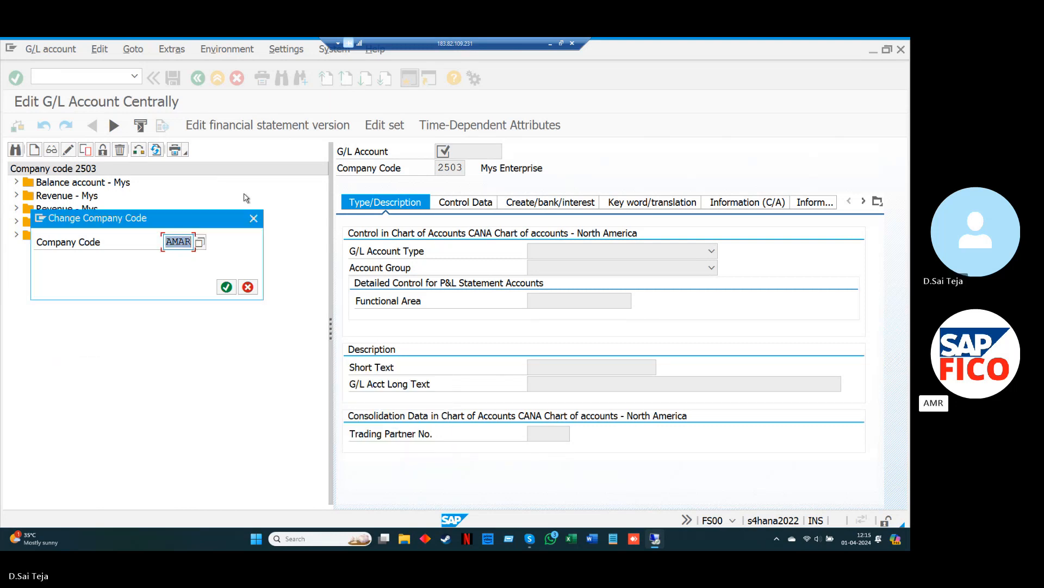
click(253, 218)
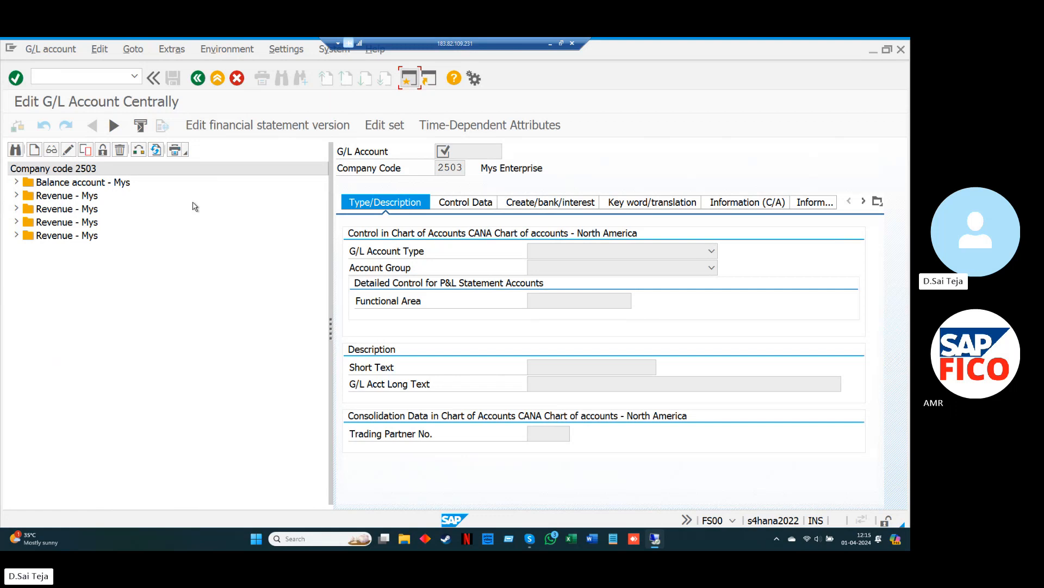
- Open an additional session and run transaction OBD4 for the G/L account groups
key(alt+Tab)
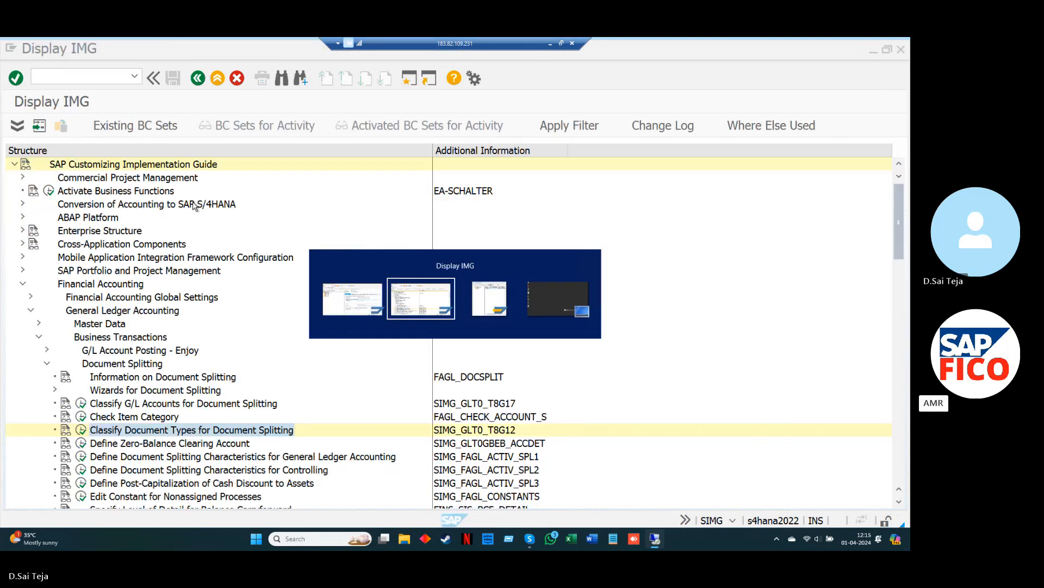
key(alt+Tab)
key(alt+Tab)
key(alt+Tab)
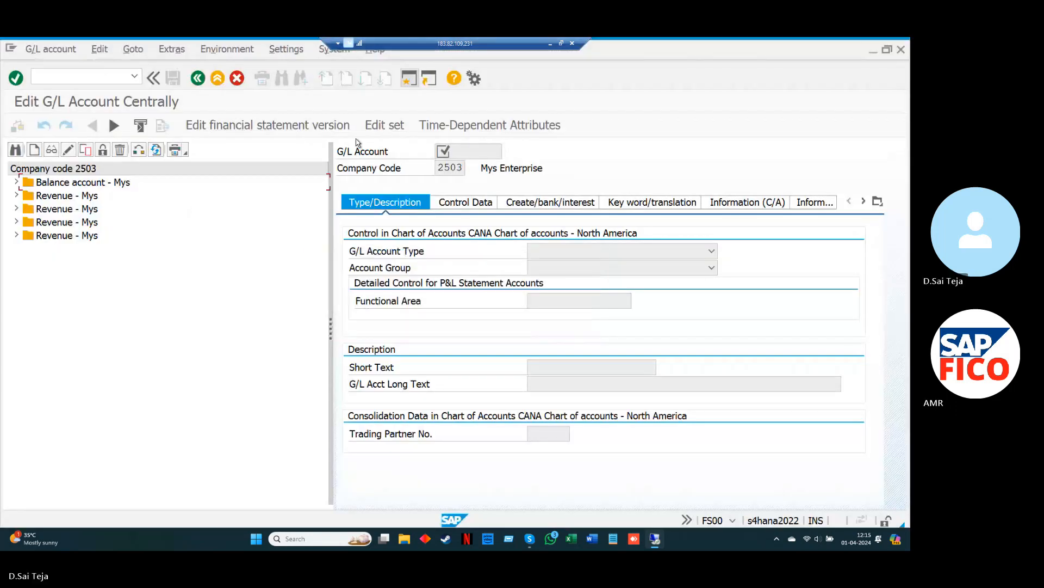
click(406, 79)
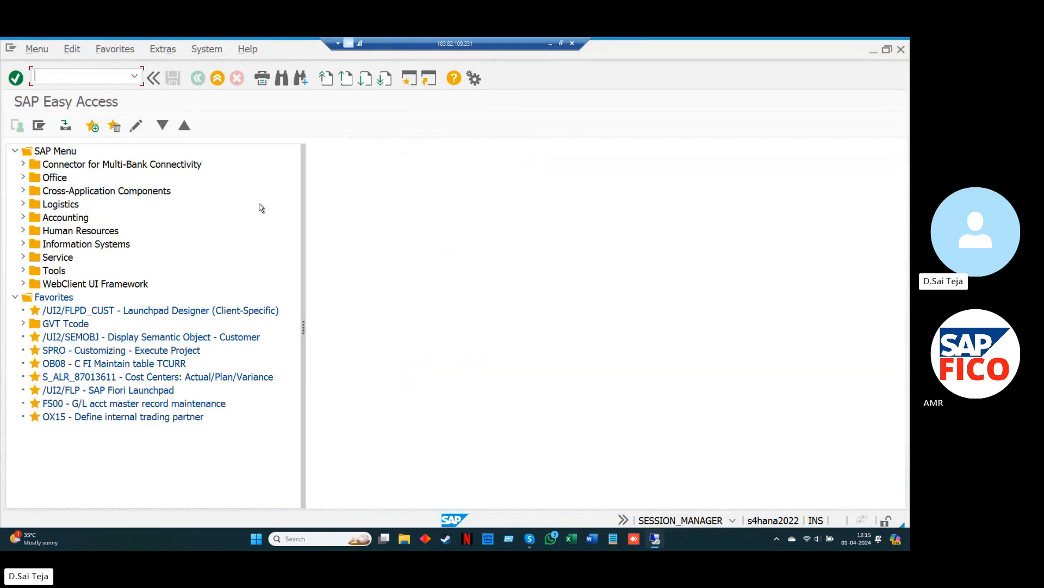
text(OB08)
key(Return)
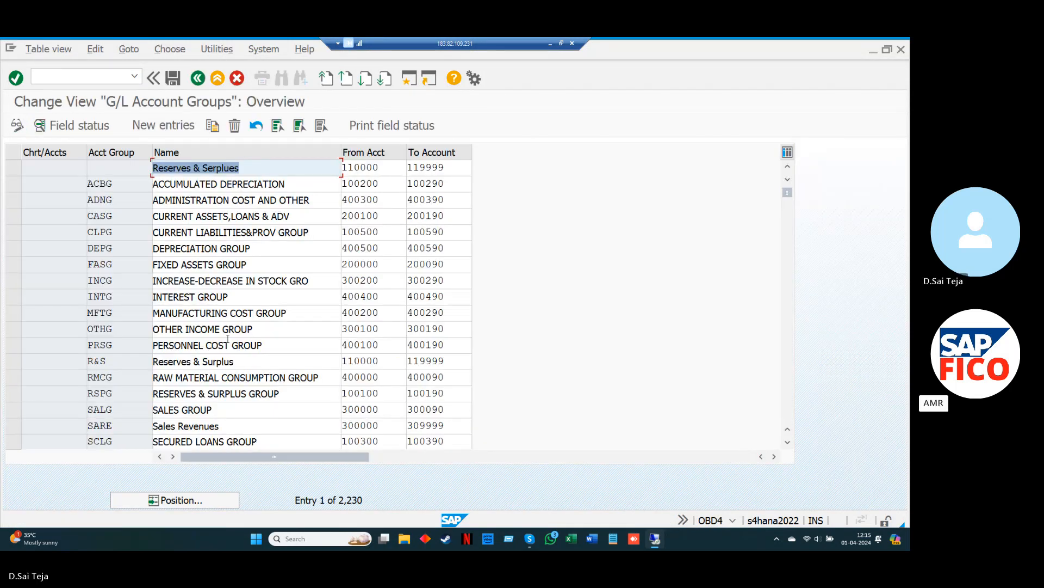
- Position the G/L account group list at chart of accounts AM** and examine the AMCA groups
click(212, 503)
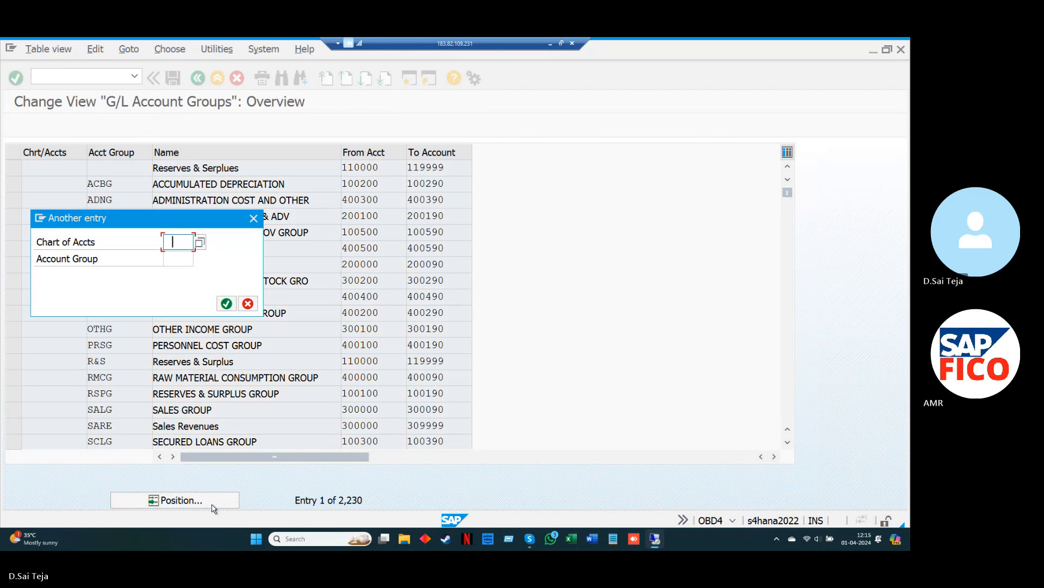
key(Down)
key(Return)
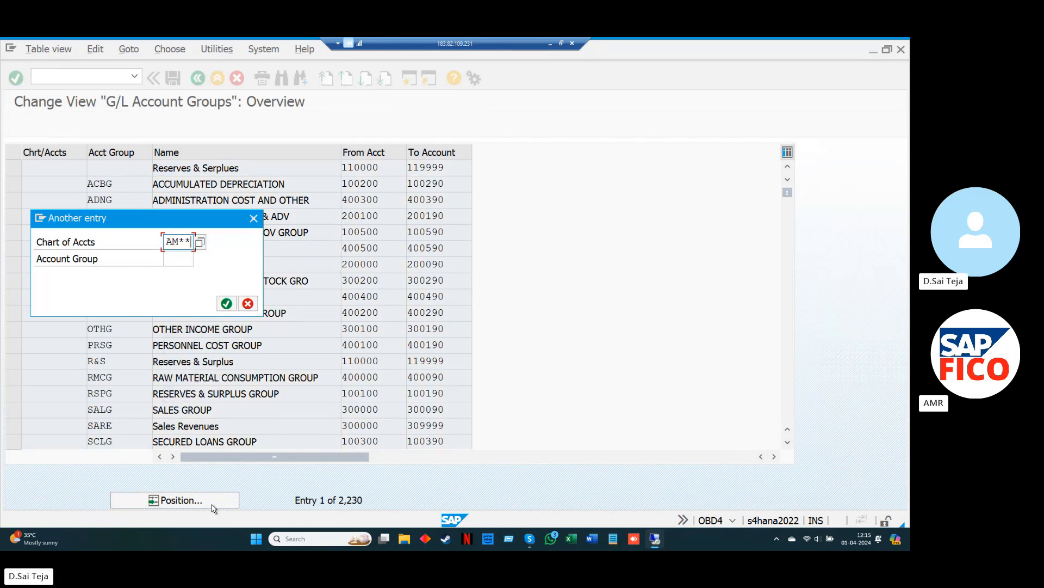
key(Return)
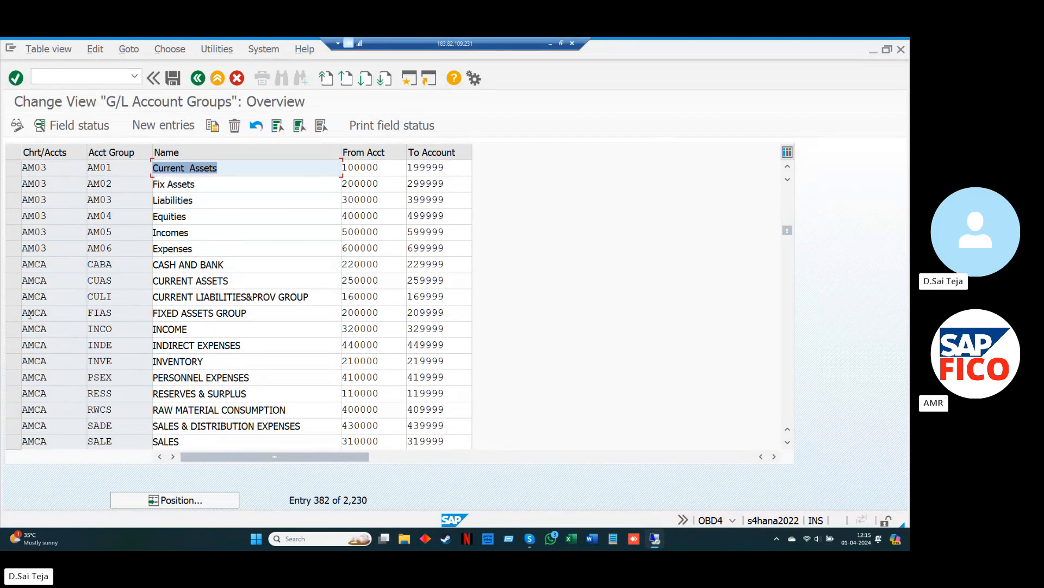
click(11, 297)
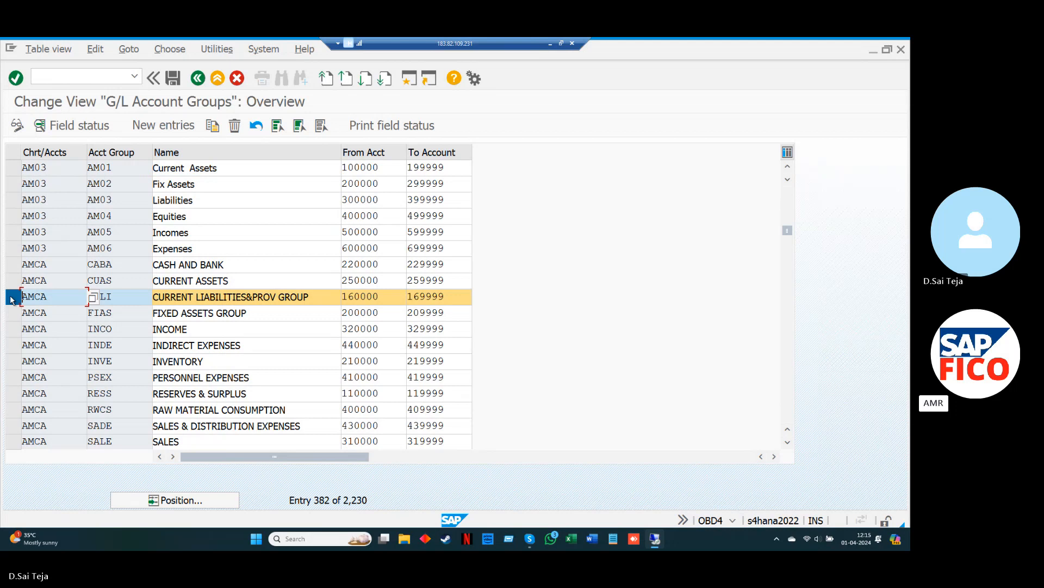
click(11, 298)
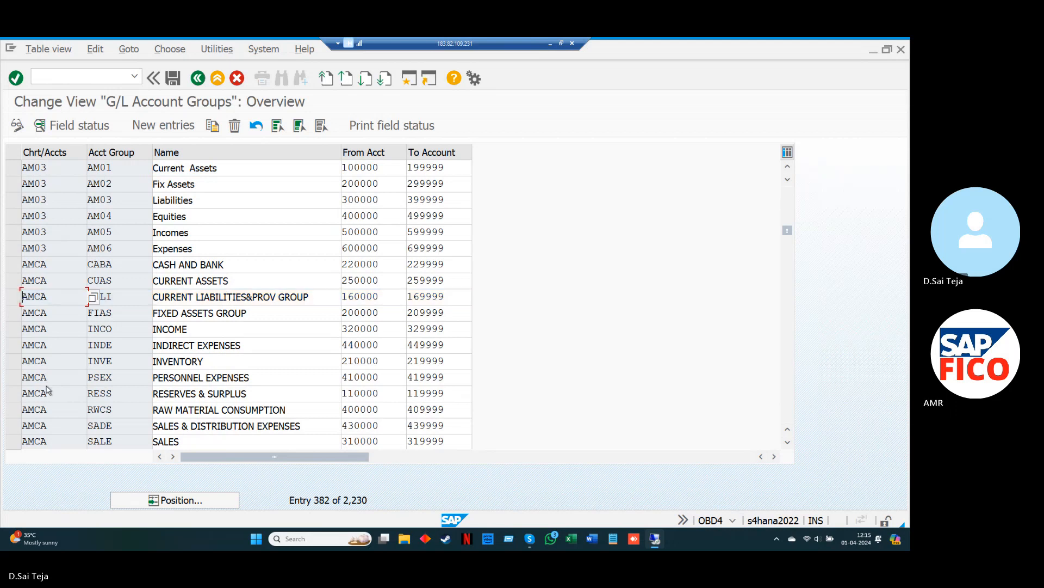
- Return to the G/L account maintenance and set the hierarchy display to Do not display navigation tree
key(alt+Tab)
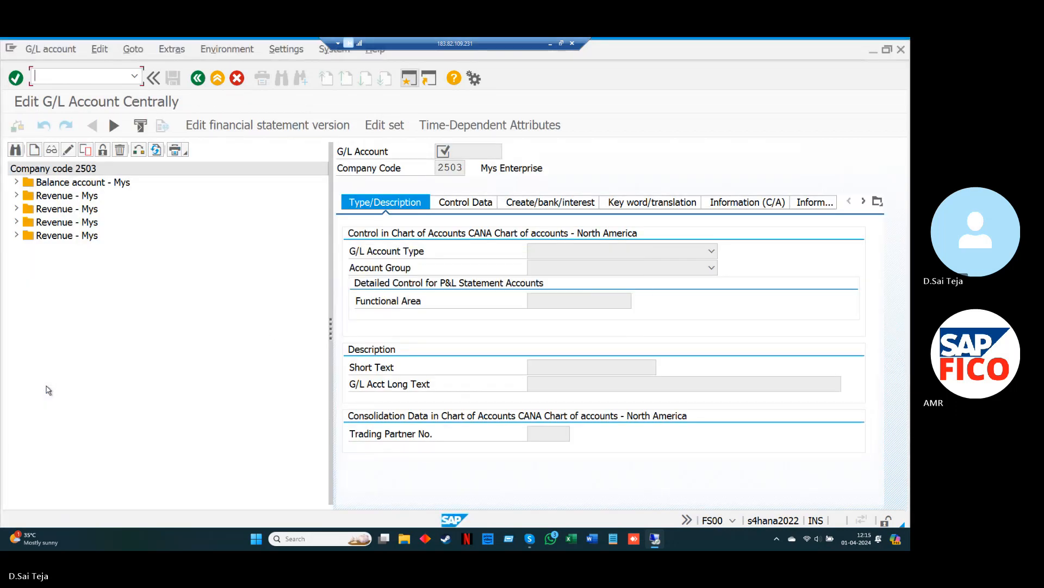
click(284, 50)
click(297, 100)
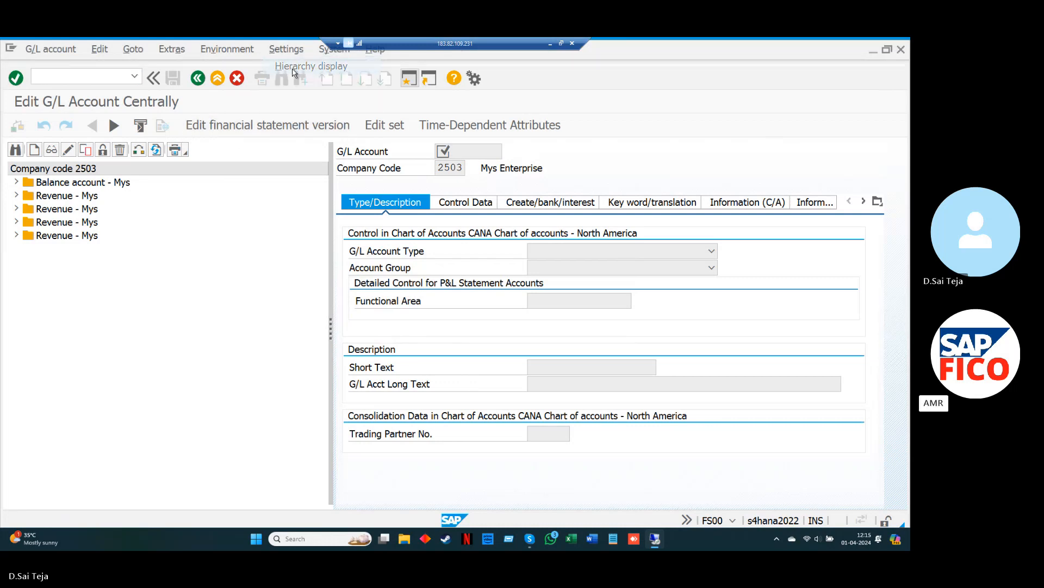
click(335, 225)
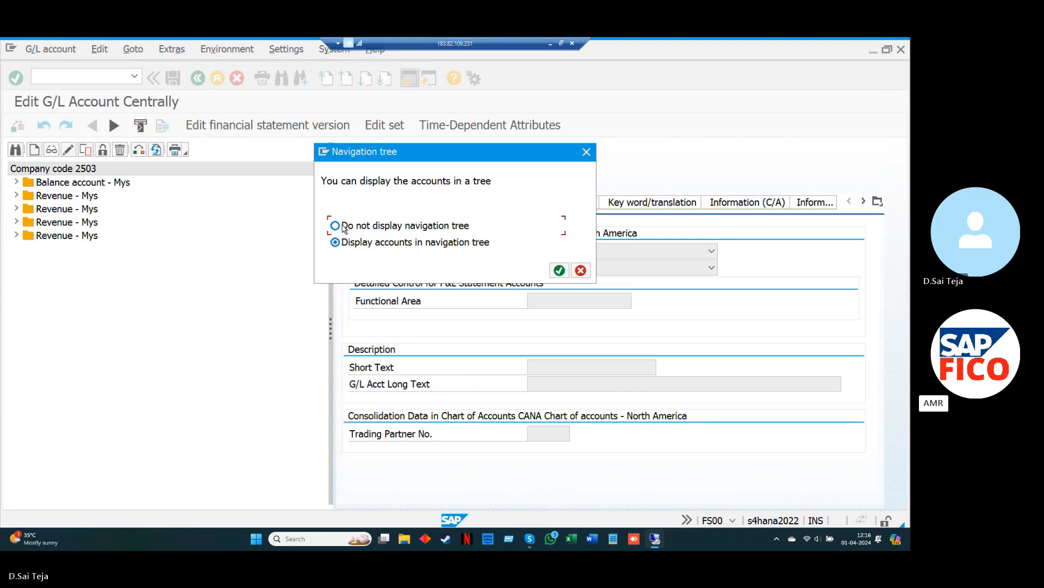
click(560, 270)
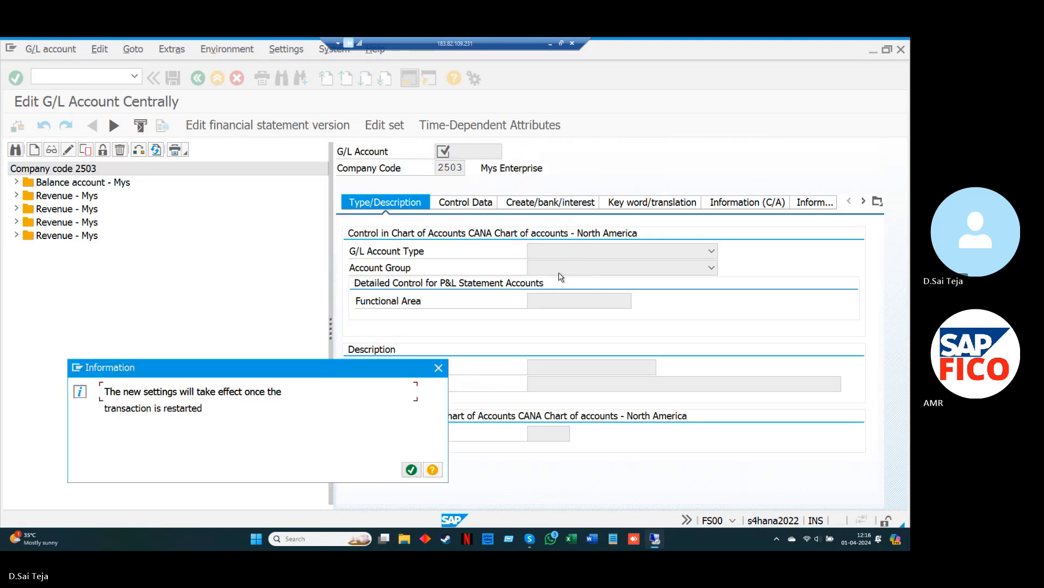
click(411, 469)
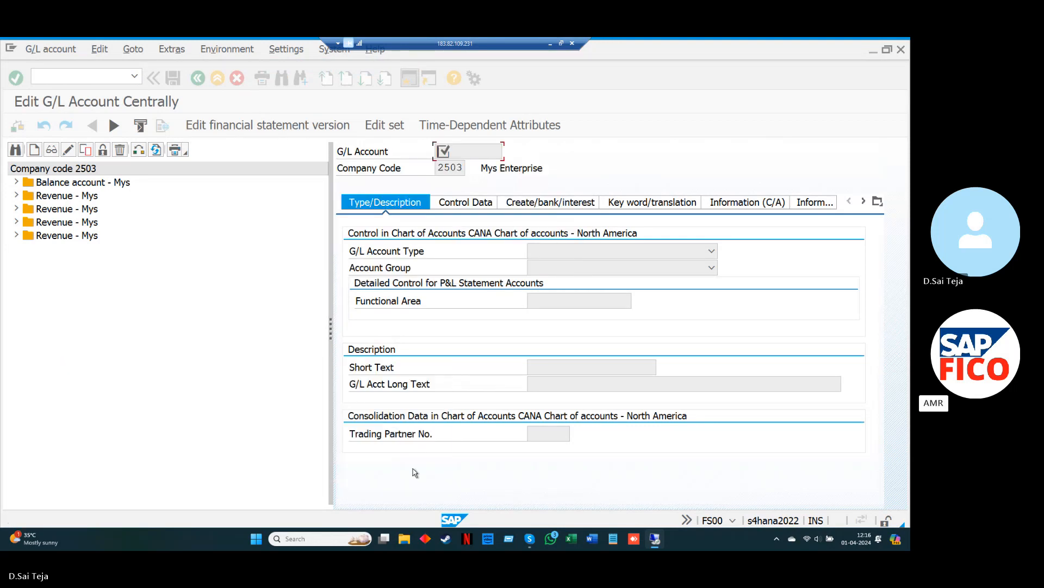
- Restart the G/L account maintenance with /NFS00 to apply the new display setting
click(86, 77)
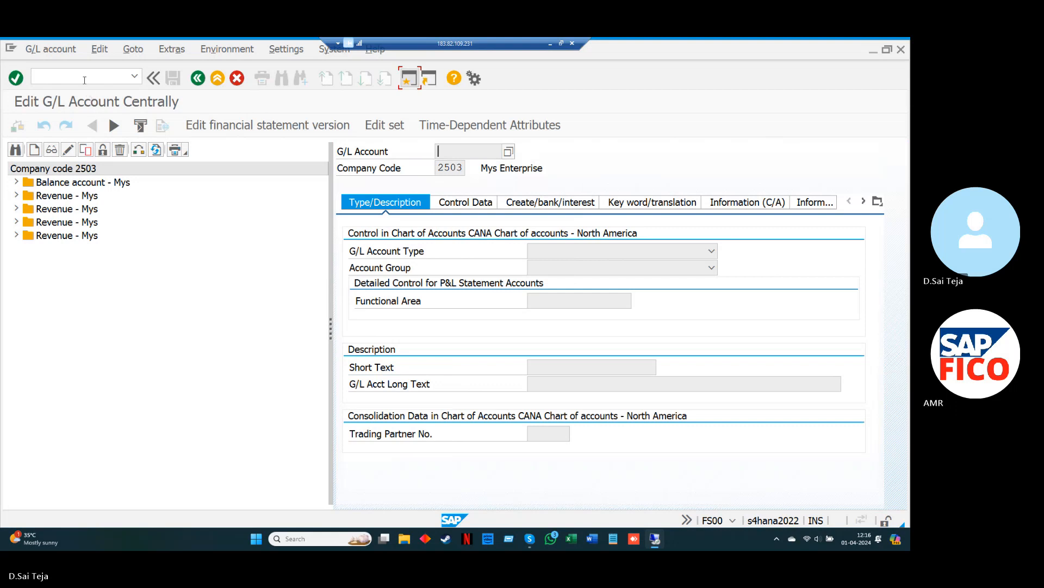
text(/NF)
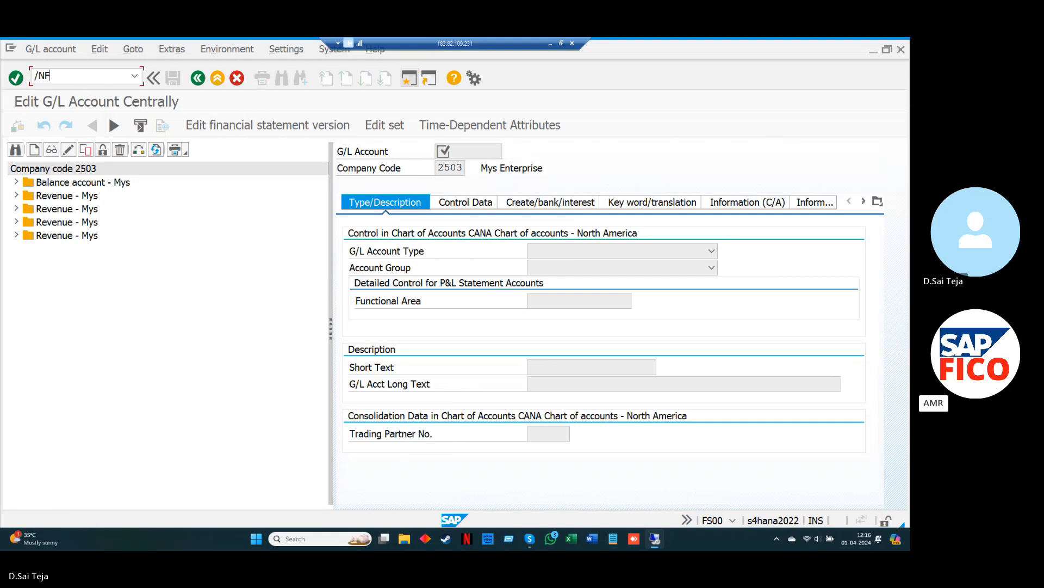
text(S00)
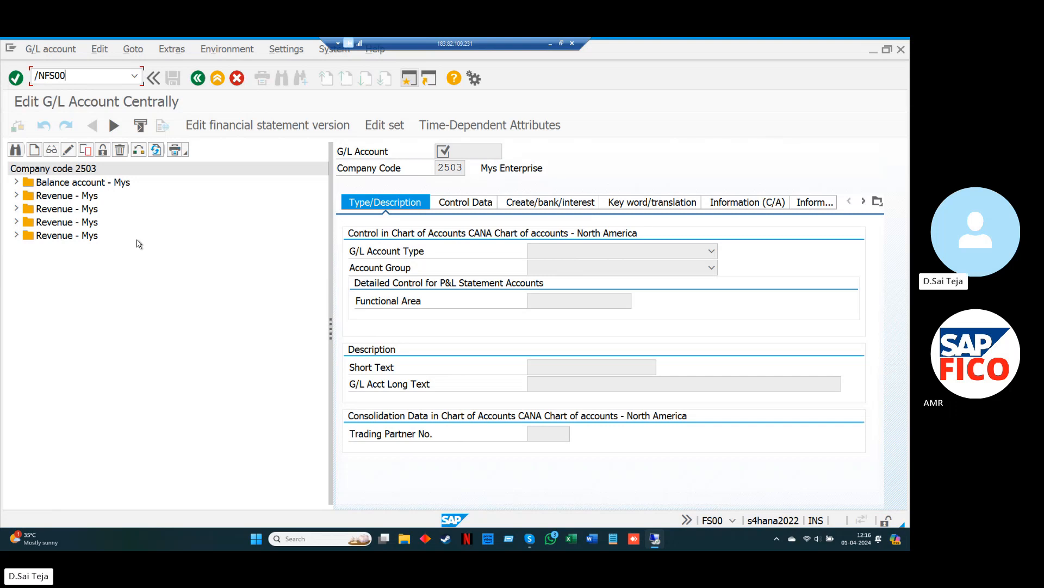
key(Return)
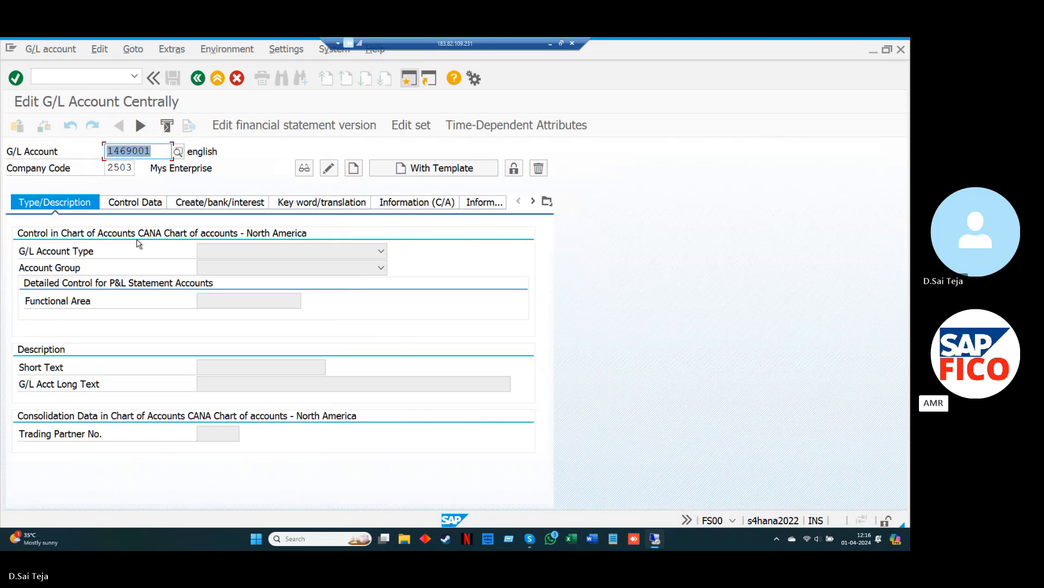
- Clear the G/L account number and set the company code to AMAR (AMAR FOODS)
key(Delete)
click(132, 169)
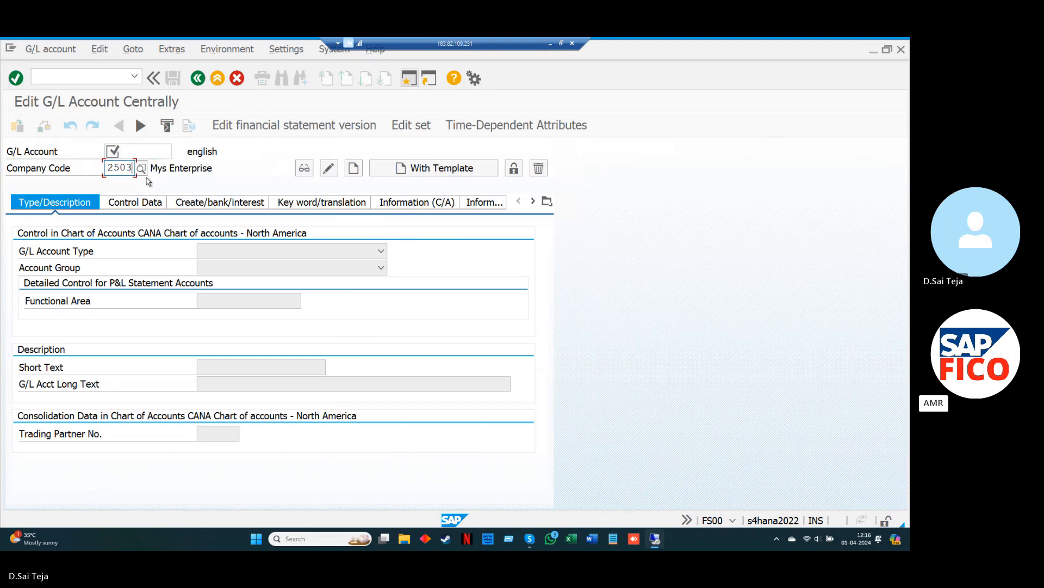
key(BackSpace)
key(BackSpace)
key(BackSpace)
key(BackSpace)
text(A)
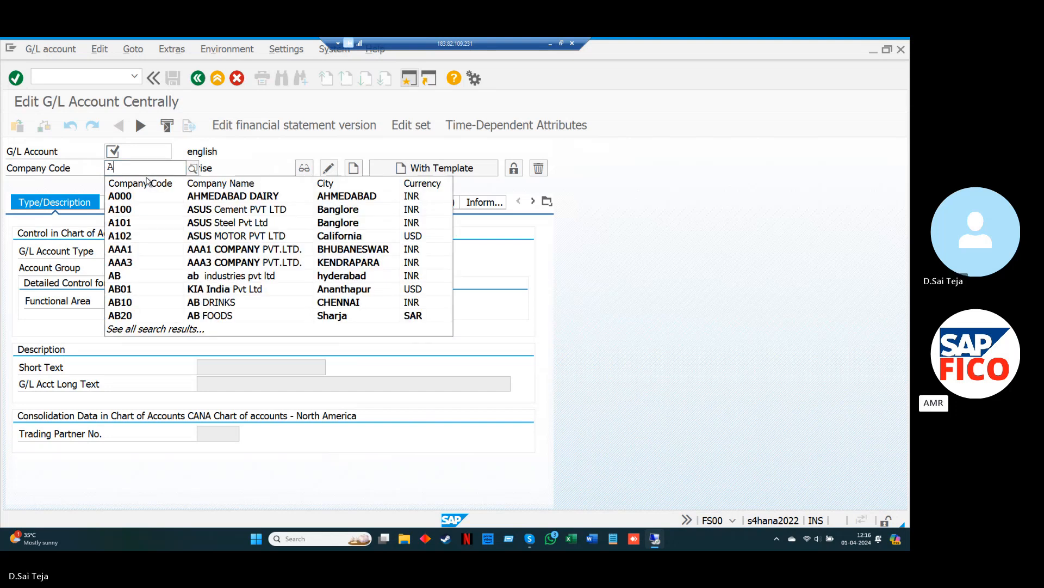
text(M)
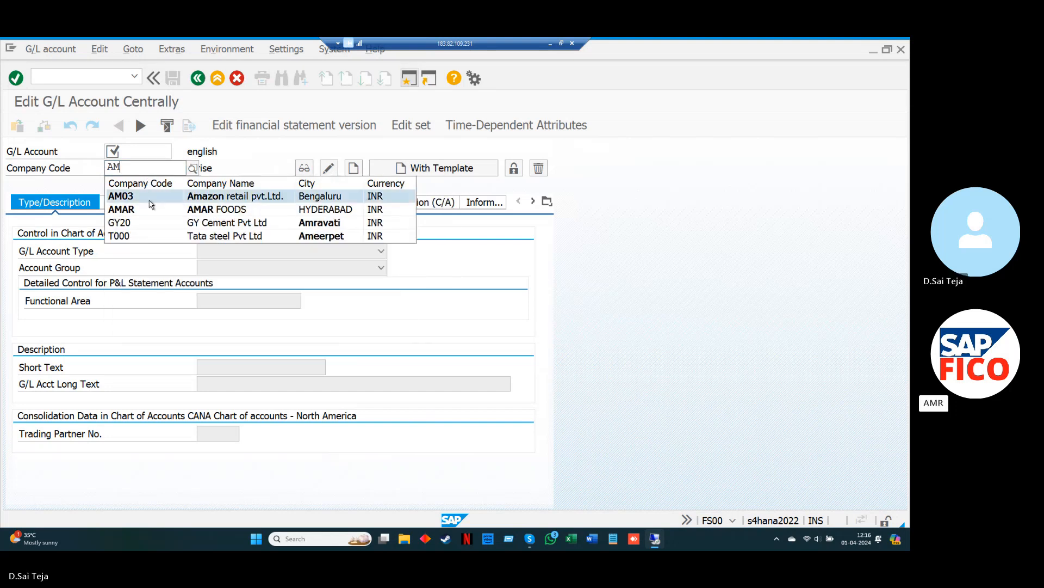
click(152, 211)
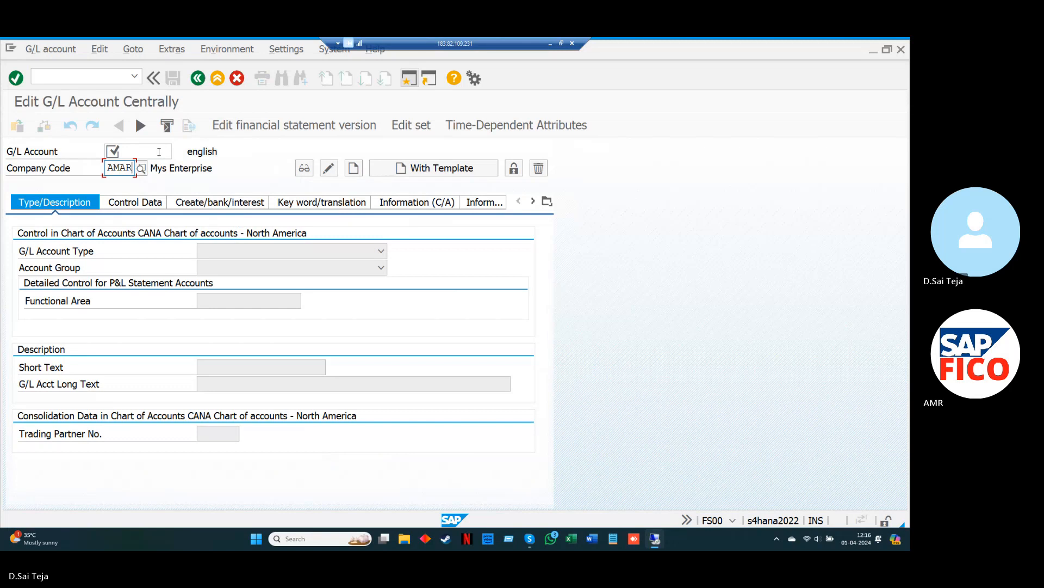
- Start creating G/L account 160000 in company code AMAR
key(Return)
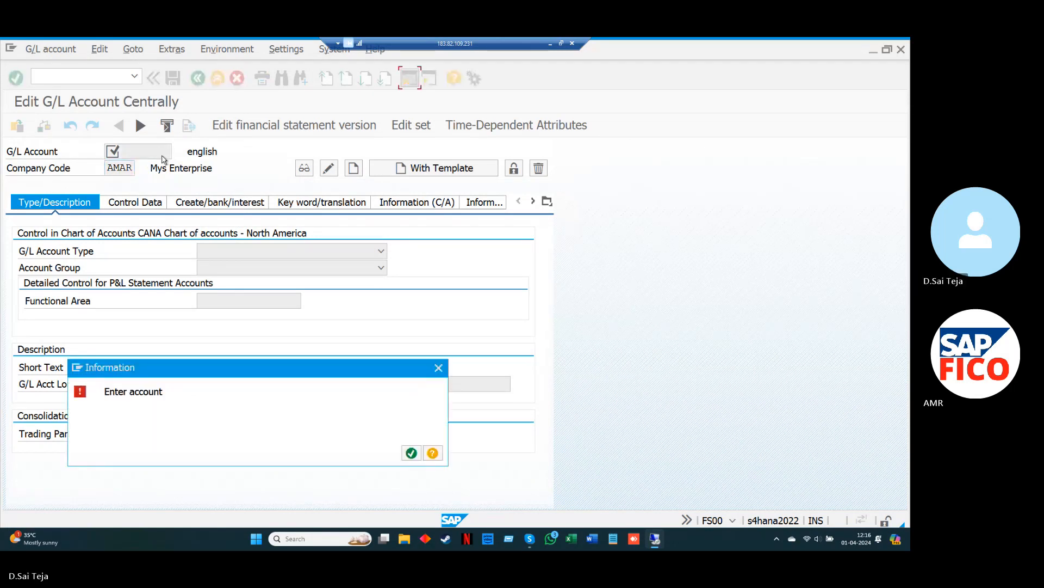
click(411, 454)
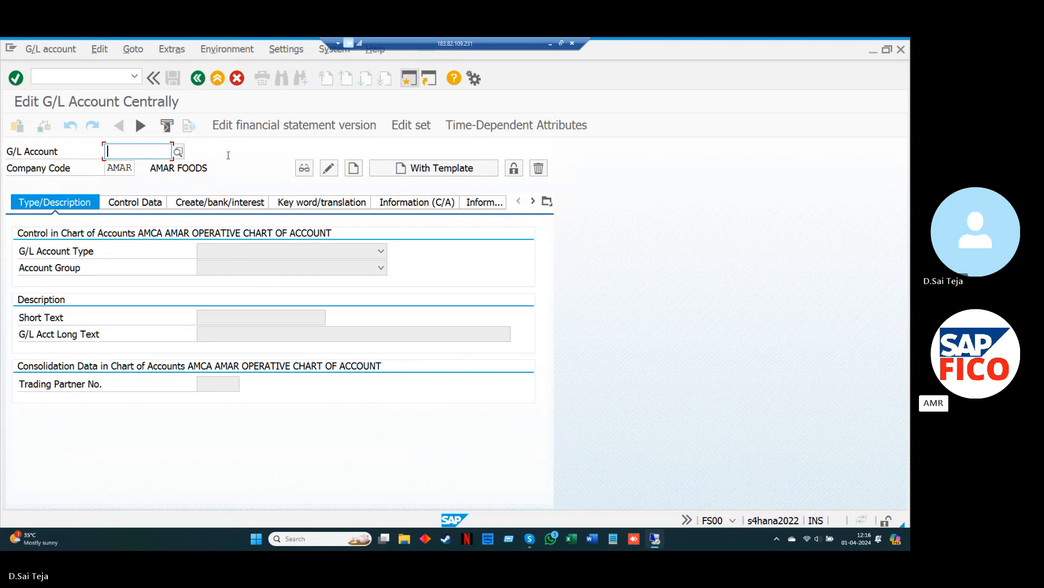
text(16)
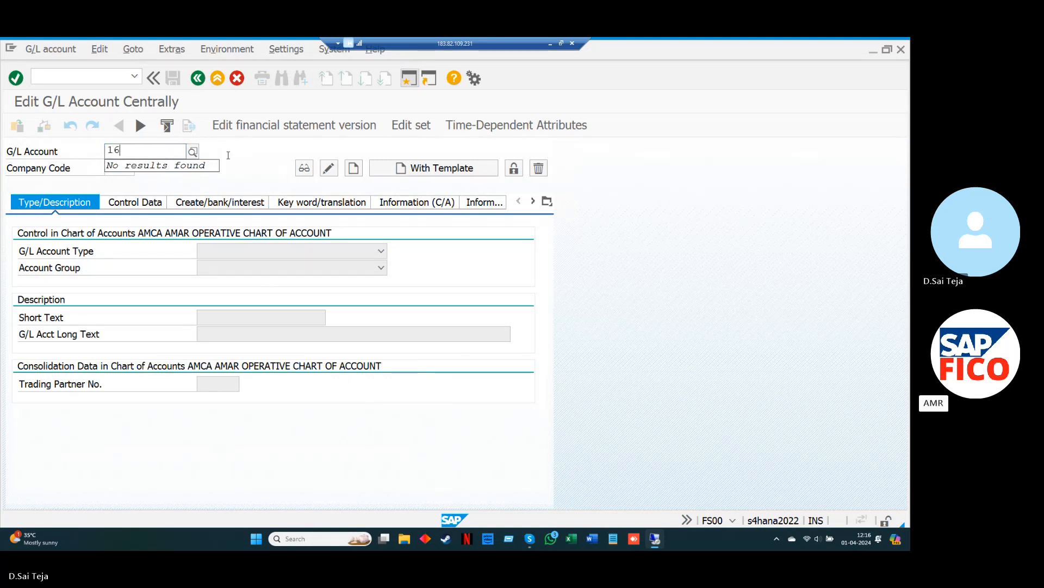
text(0000)
click(353, 170)
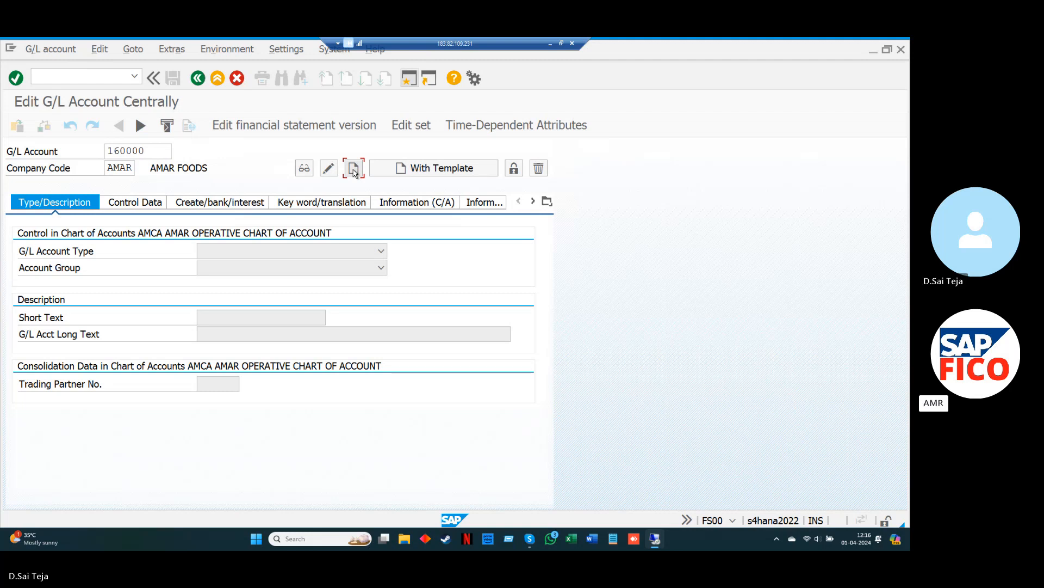
click(354, 169)
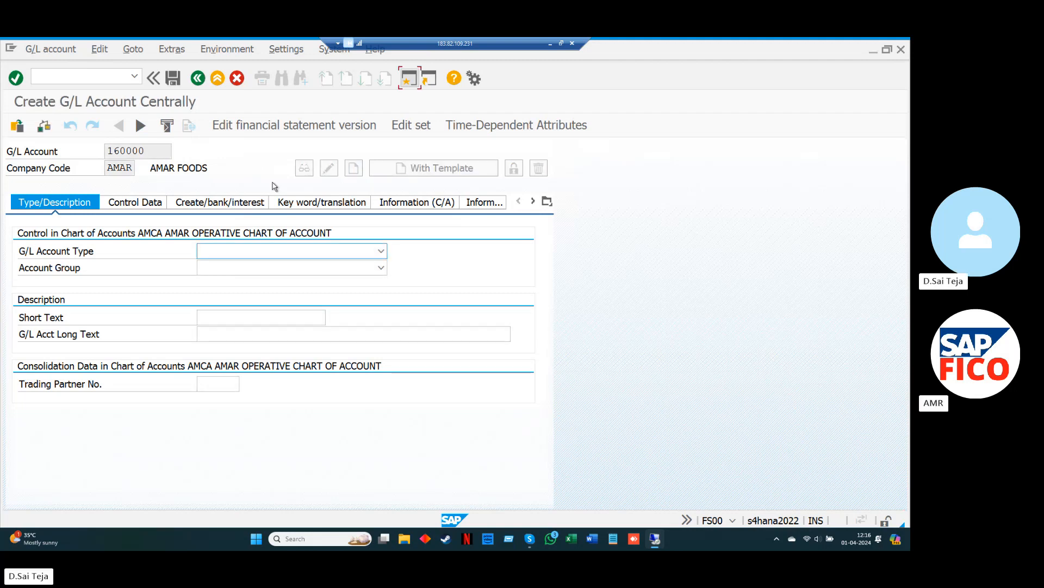
- Set the G/L account type to X Balance Sheet Account and the account group to CULI CURRENT LIABILITIES&PROV GROUP
click(272, 251)
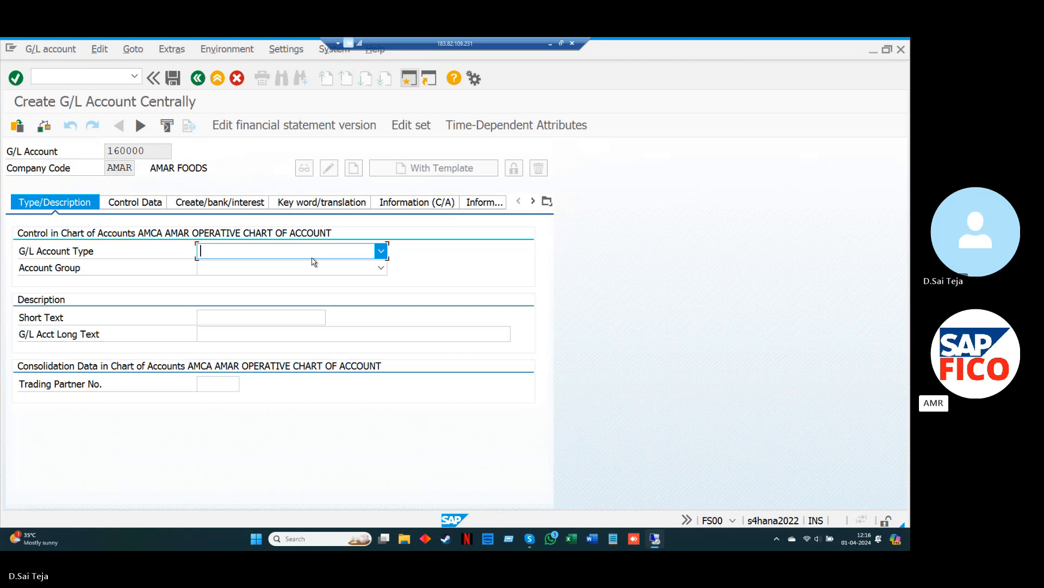
click(382, 252)
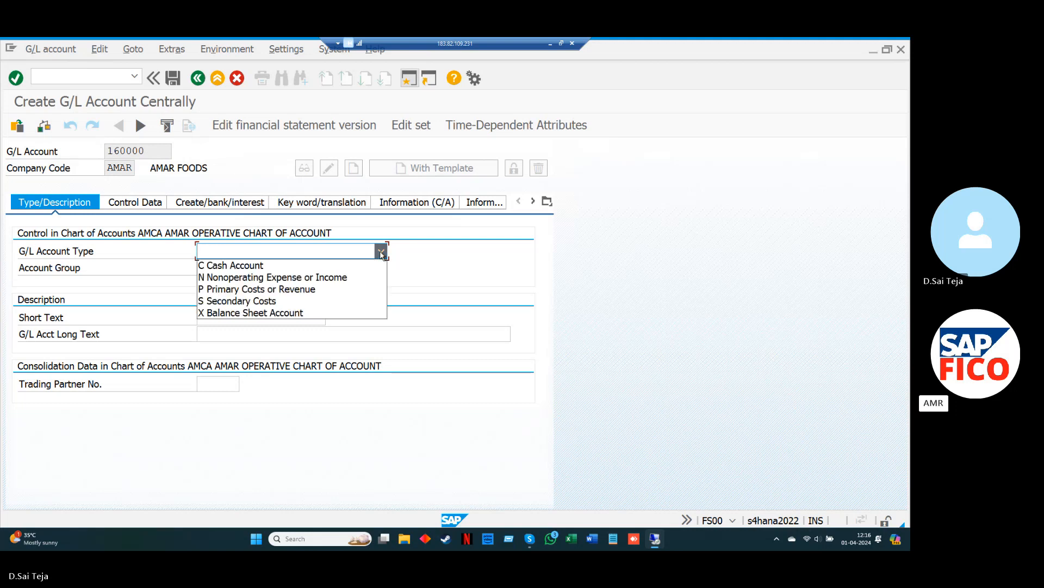
click(344, 313)
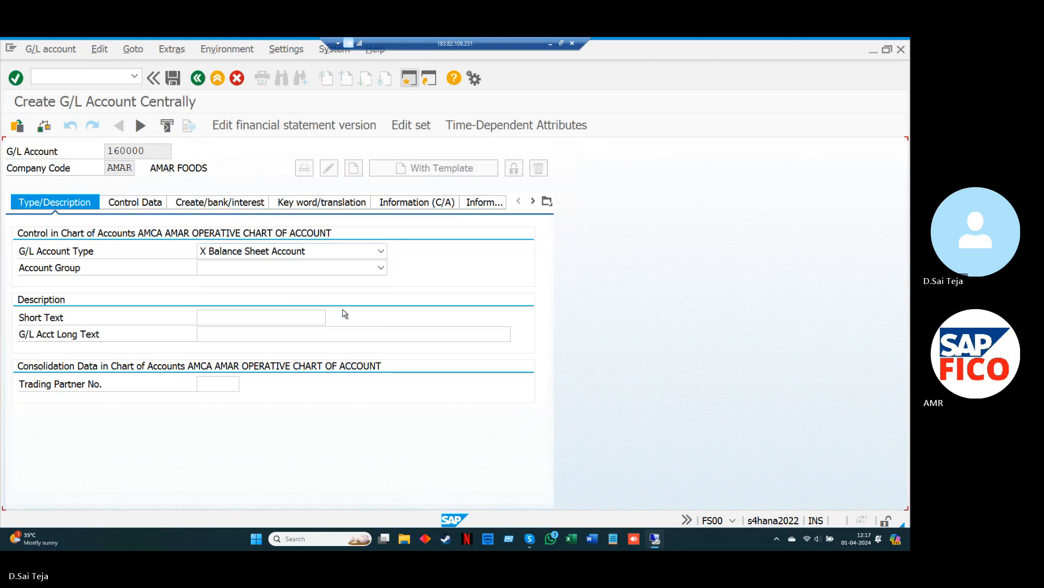
click(382, 268)
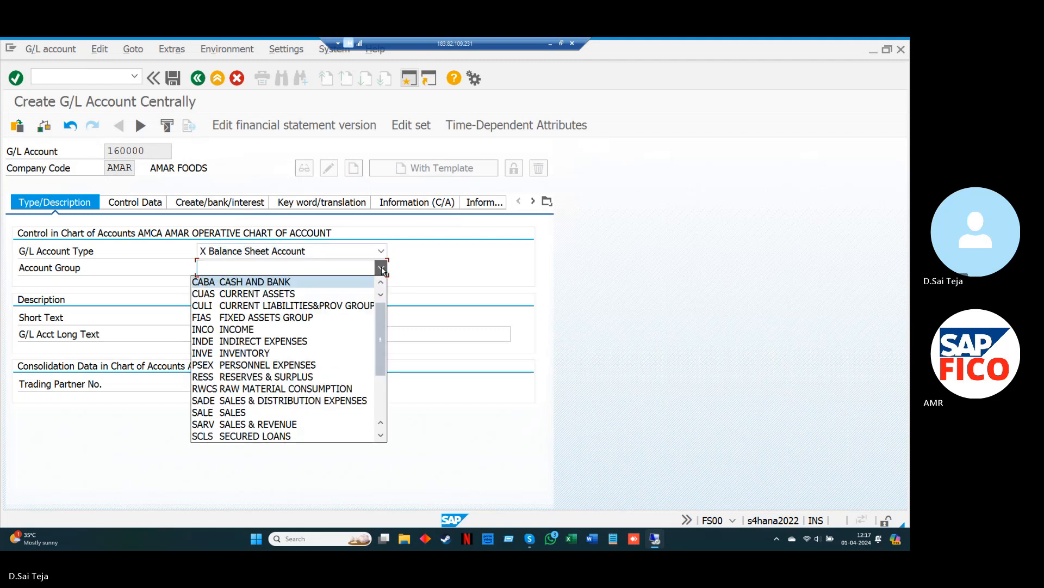
click(343, 308)
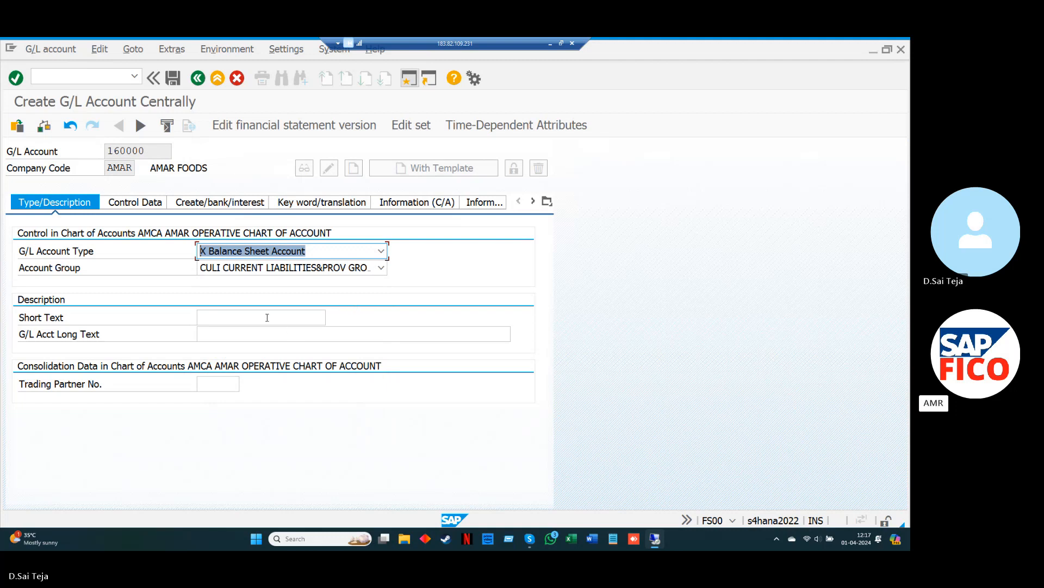
- Enter ZERO BALANCE CLEARIN as the short text of the G/L account
click(288, 322)
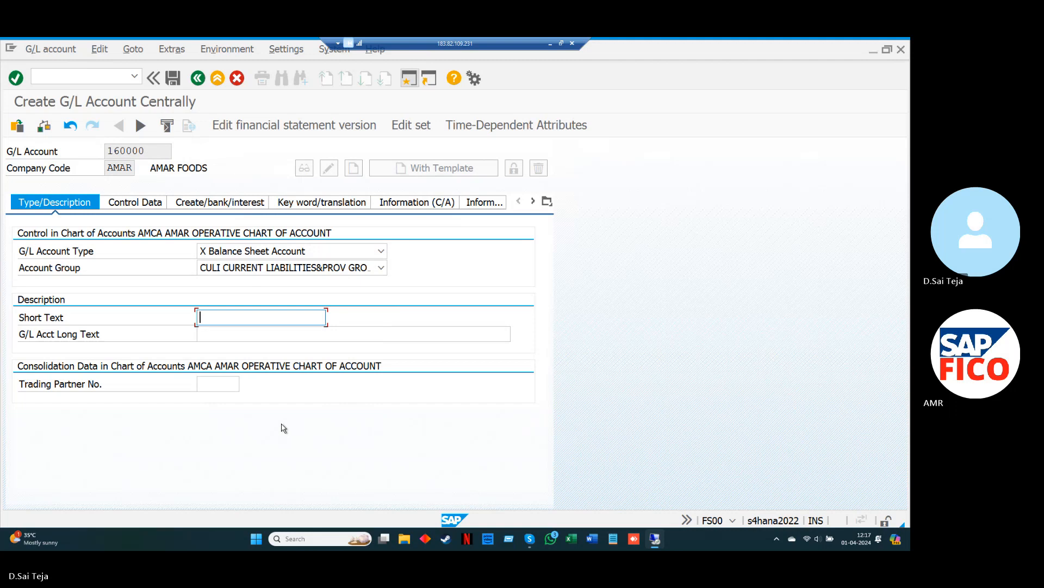
text(ZER)
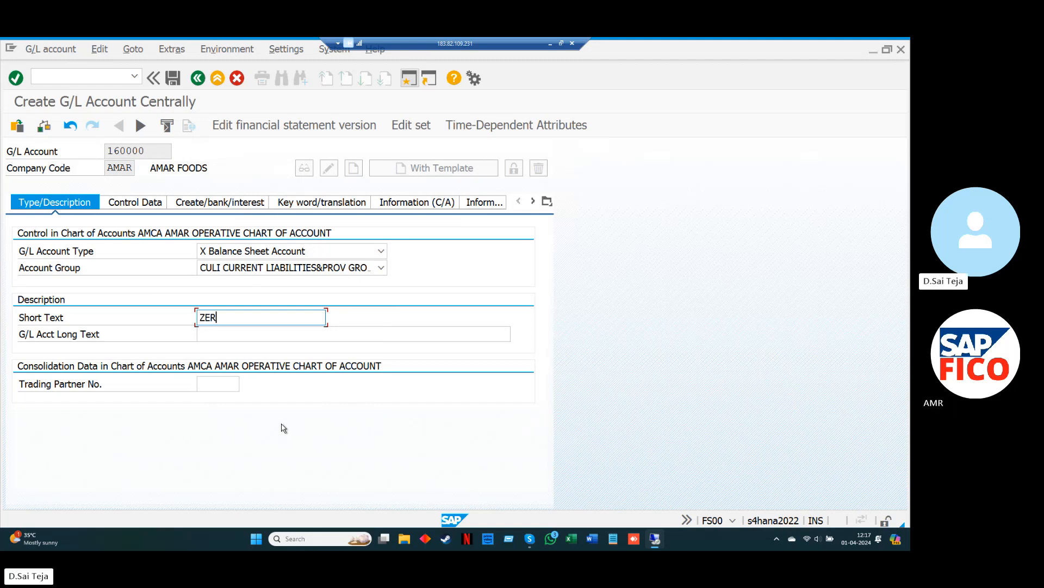
text(O B)
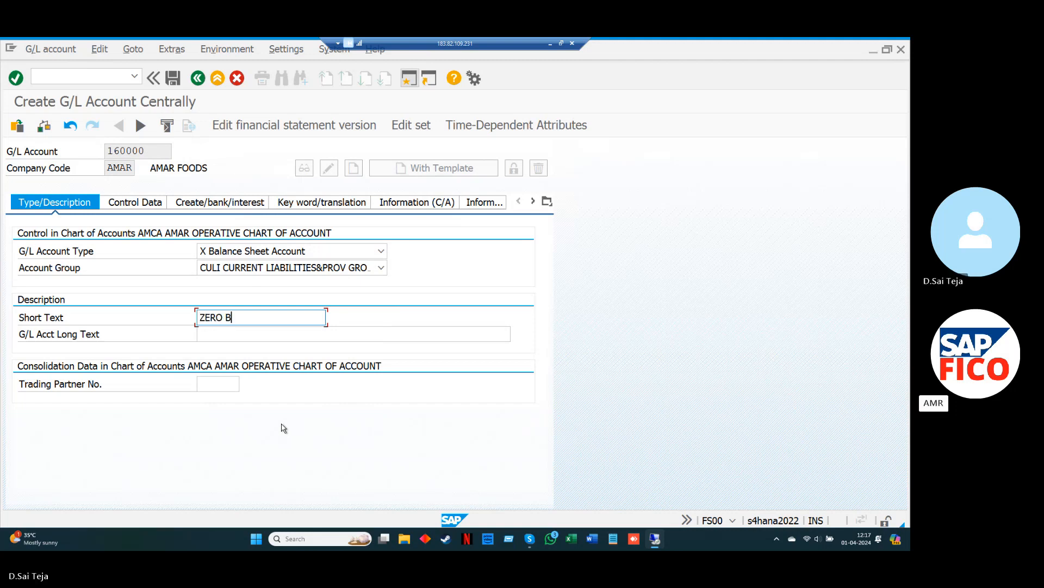
text(ALANCE )
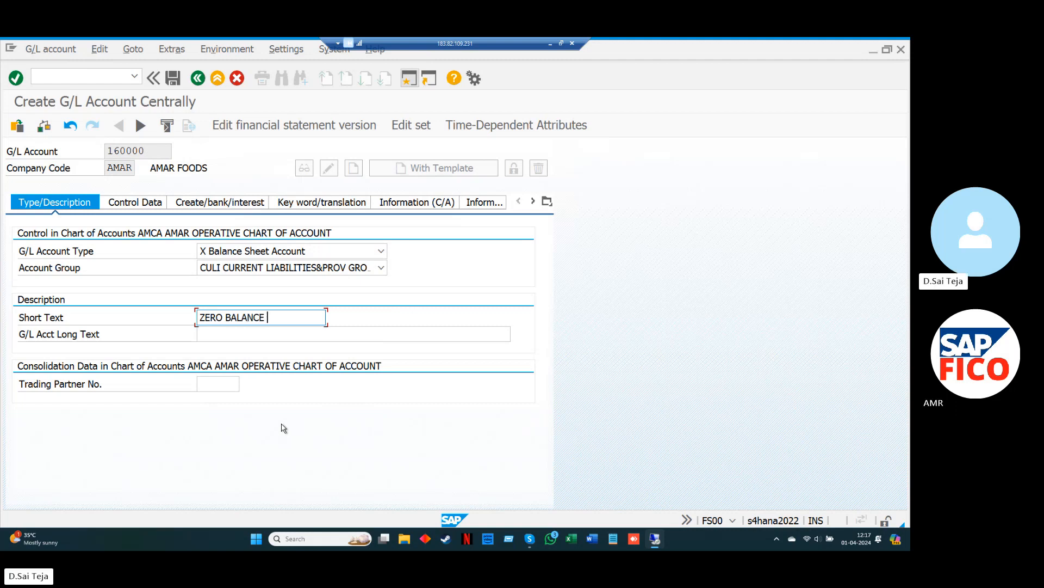
text(CL)
text(EAR)
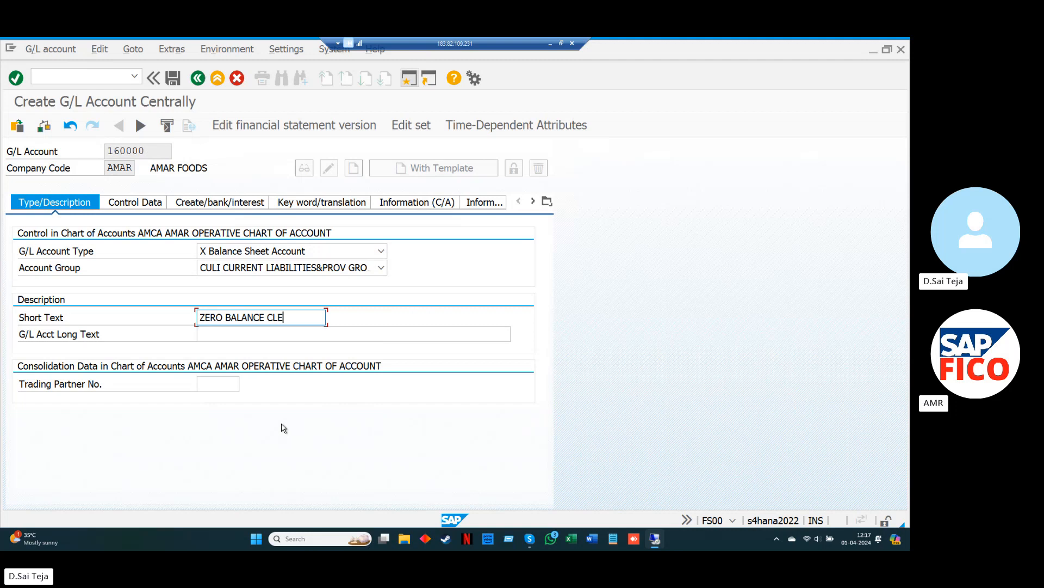
text(IN)
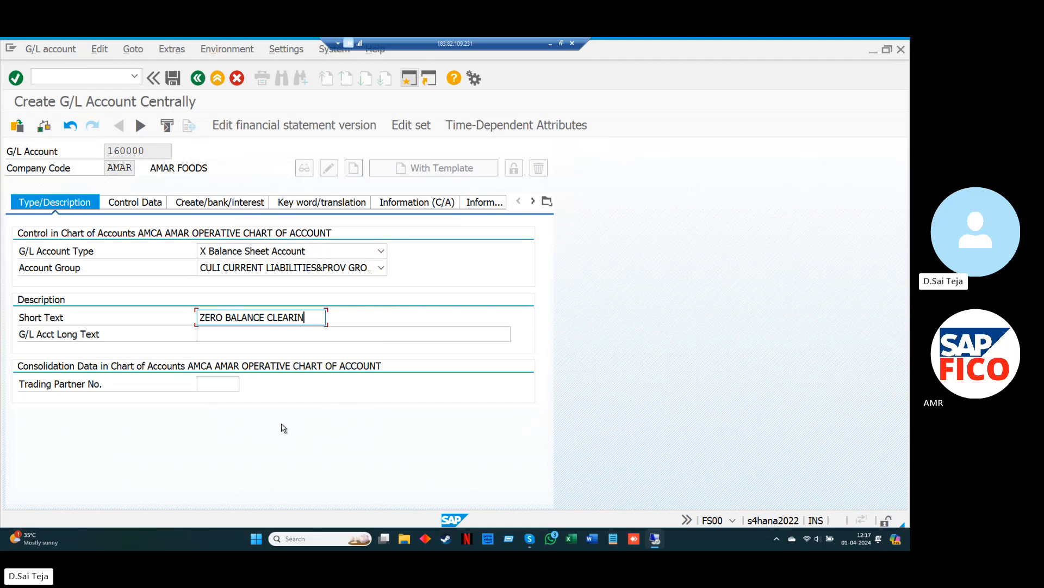
- Enter ZERO BALANCE CLEARING ACCOUNT as the long text of the G/L account
key(Tab)
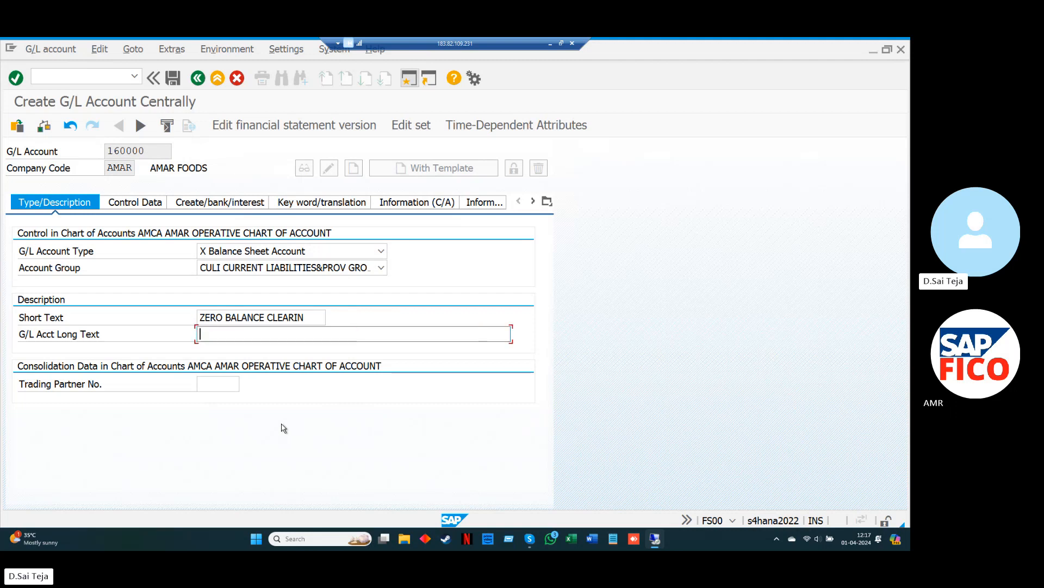
text(ZERO)
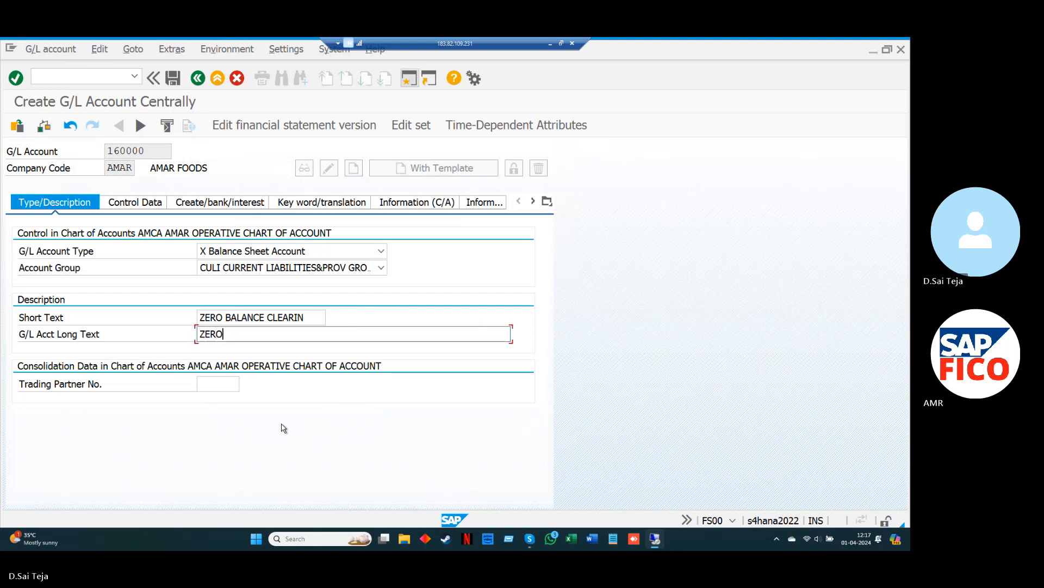
text( BALANC)
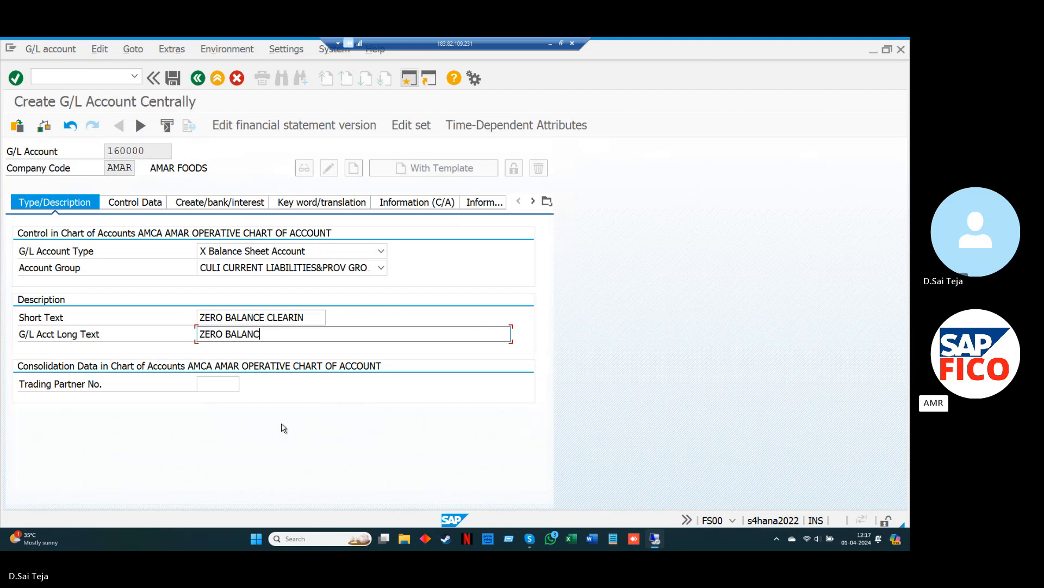
text(E CLE)
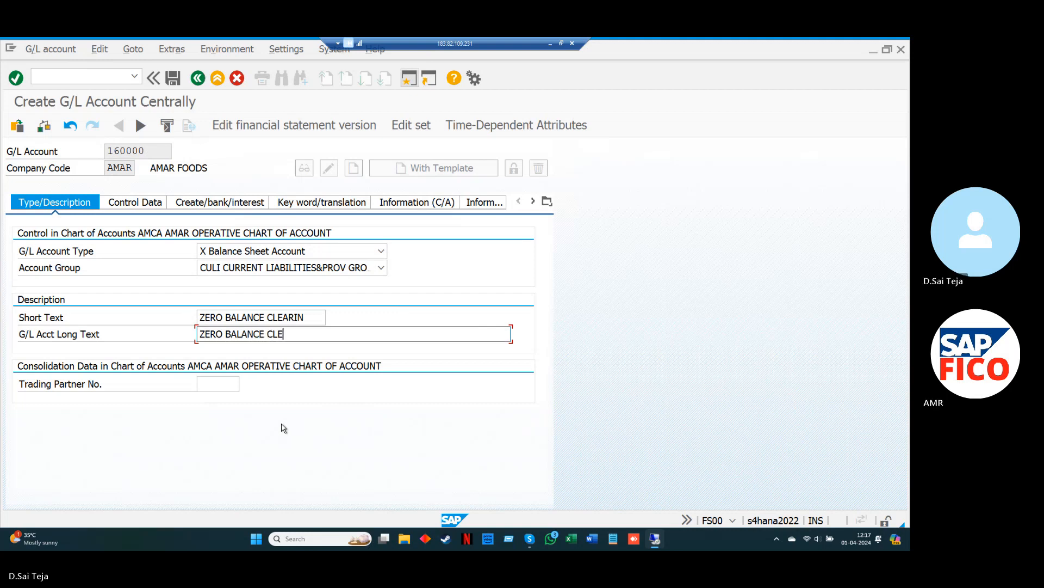
text(ARING A)
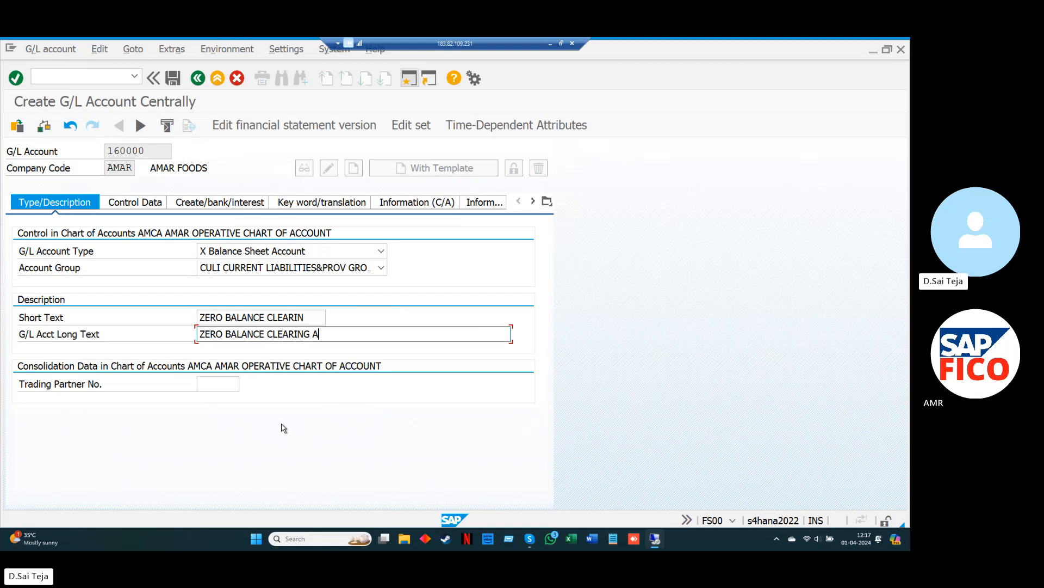
text(CCOUNT)
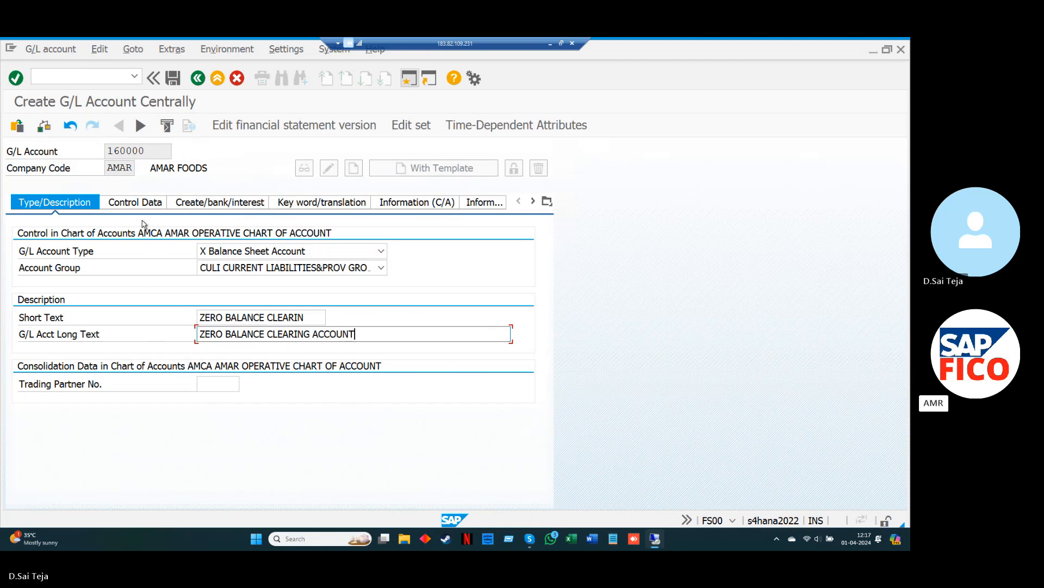
- In the account's control data, set the sort key to 001 (Posting date)
click(141, 208)
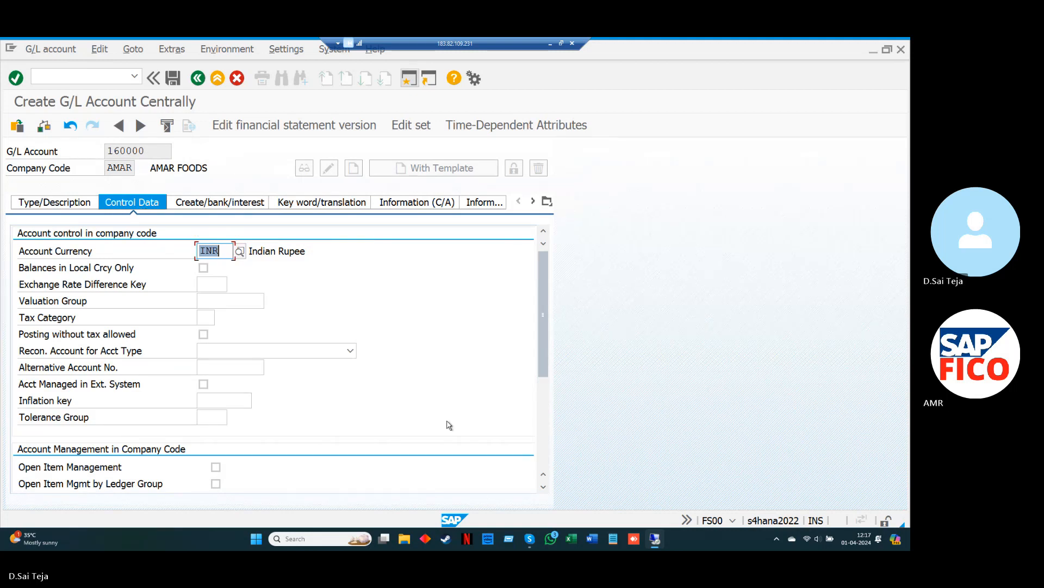
click(543, 487)
click(542, 487)
click(542, 488)
click(542, 487)
click(542, 487)
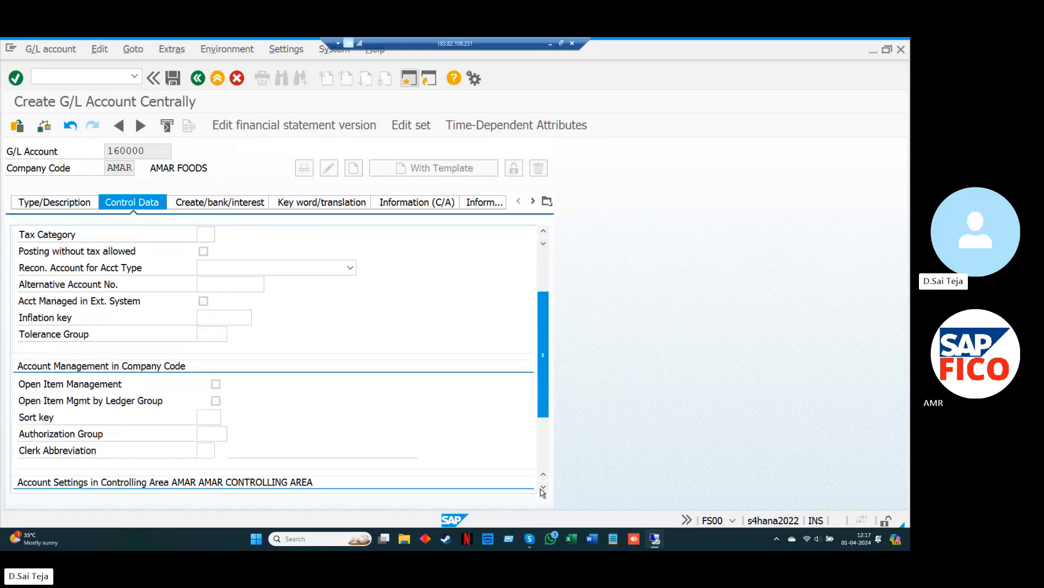
click(542, 487)
click(543, 487)
click(543, 488)
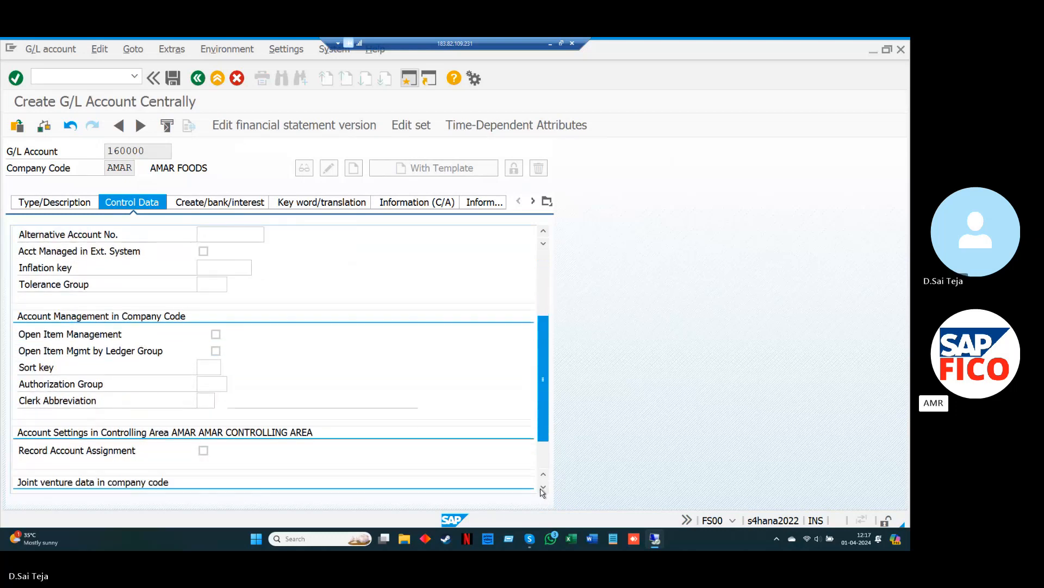
click(543, 487)
click(542, 488)
click(543, 487)
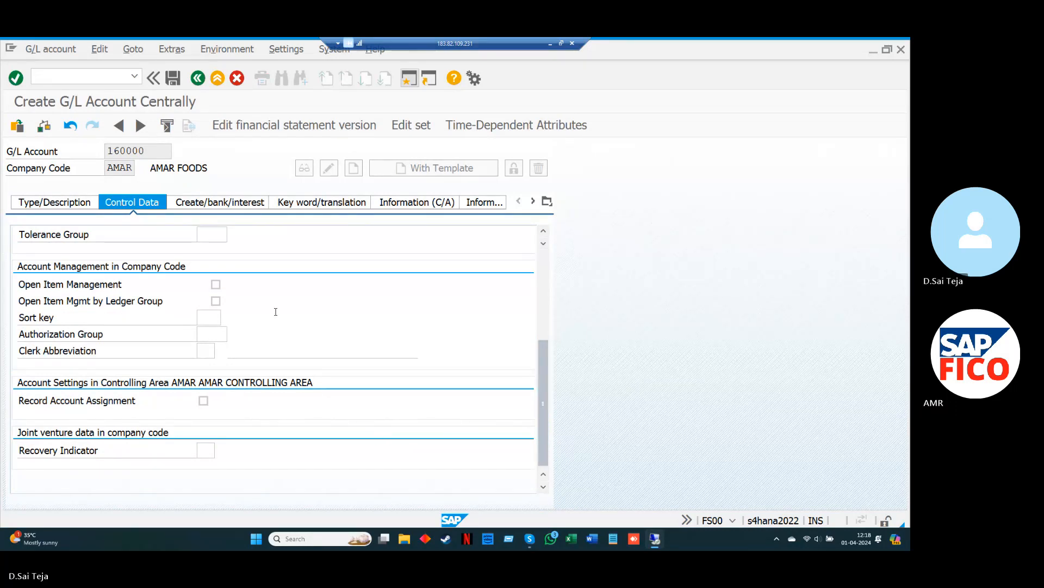
click(203, 317)
click(228, 321)
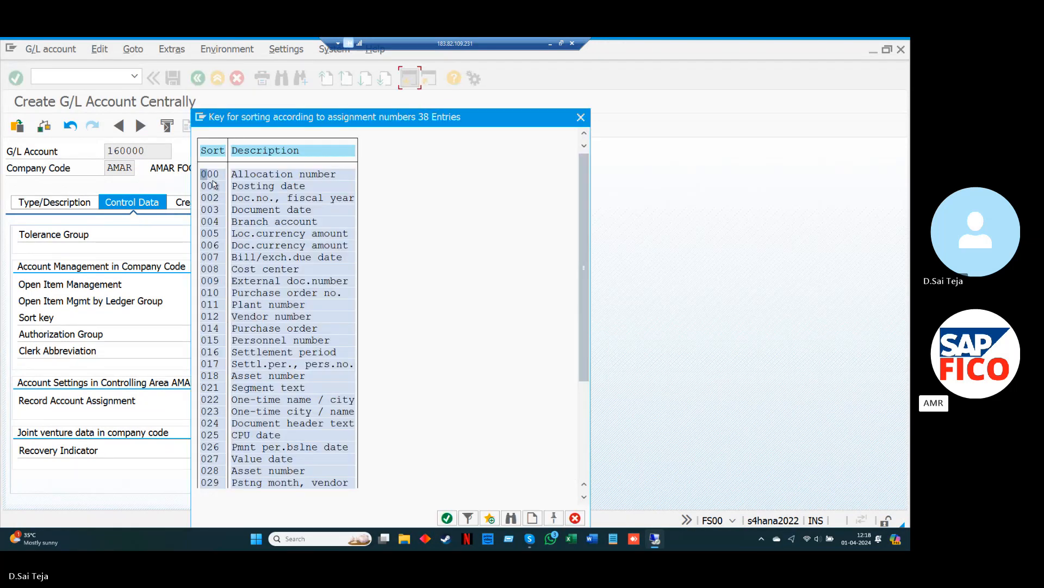
click(213, 186)
click(447, 518)
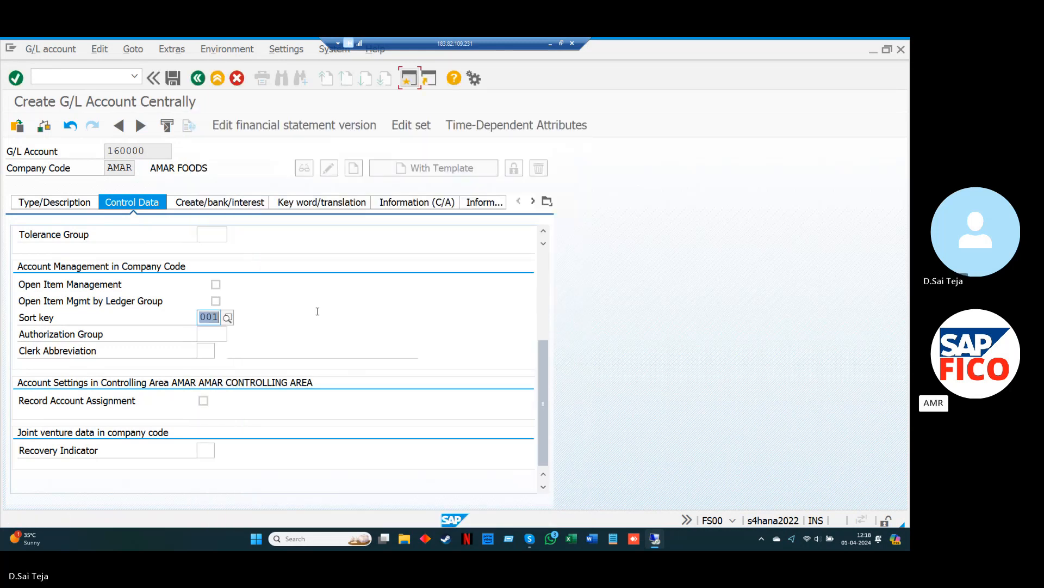
- Set the field status group to G001, General (with text, assignment), and save the G/L account despite any warnings
click(246, 203)
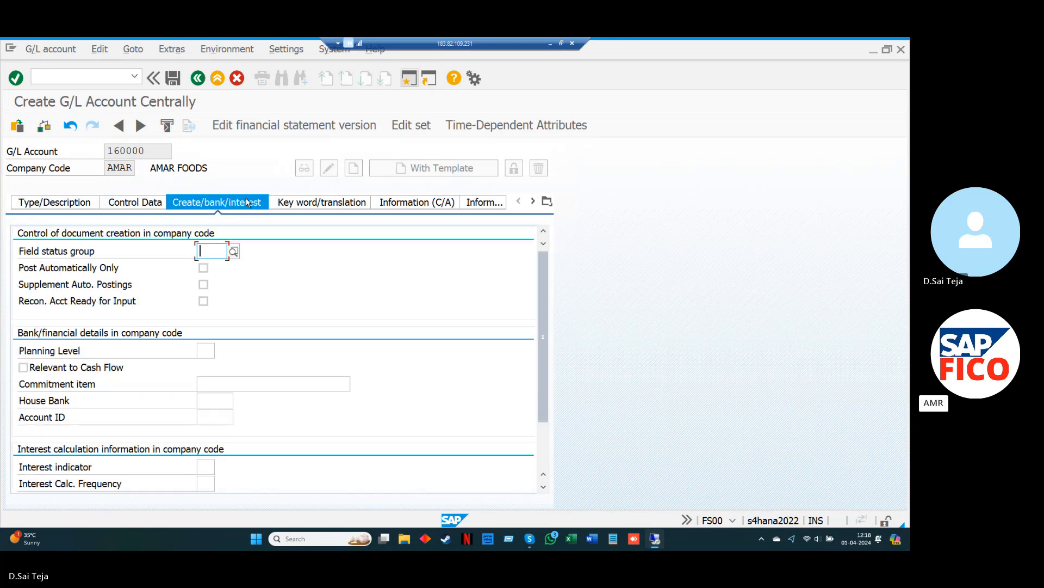
click(233, 252)
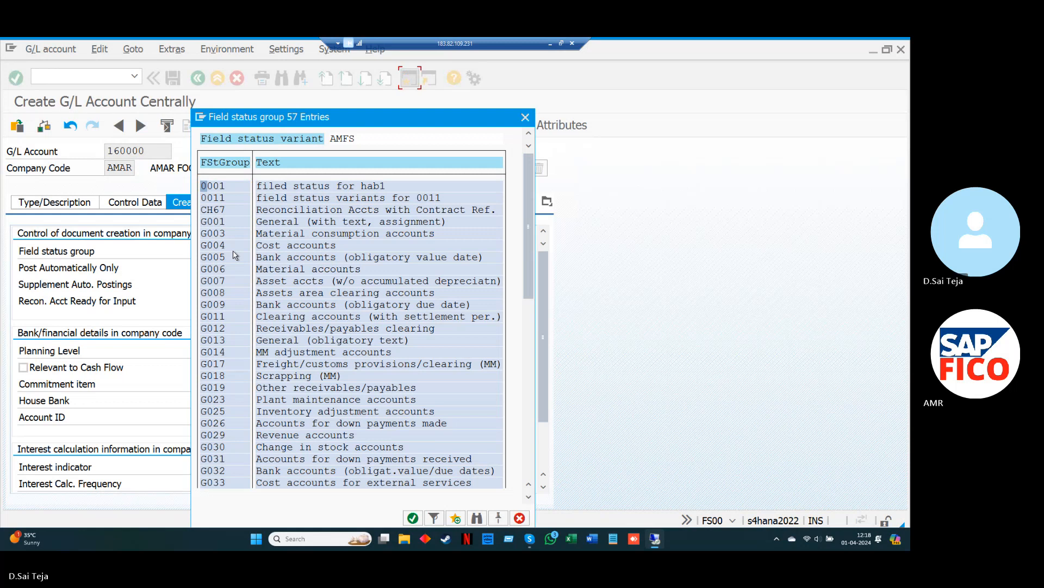
click(231, 225)
click(413, 518)
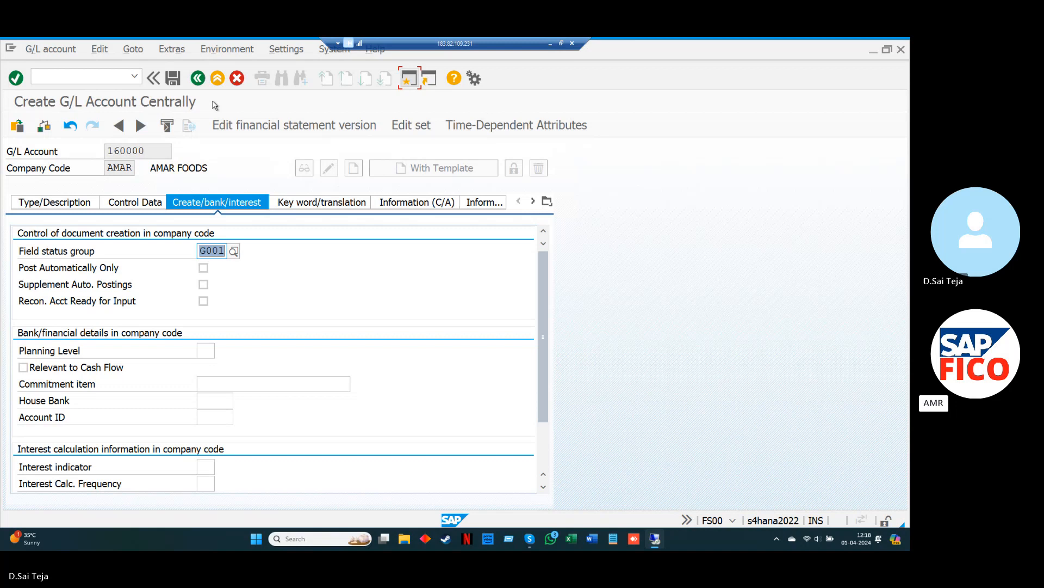
click(171, 79)
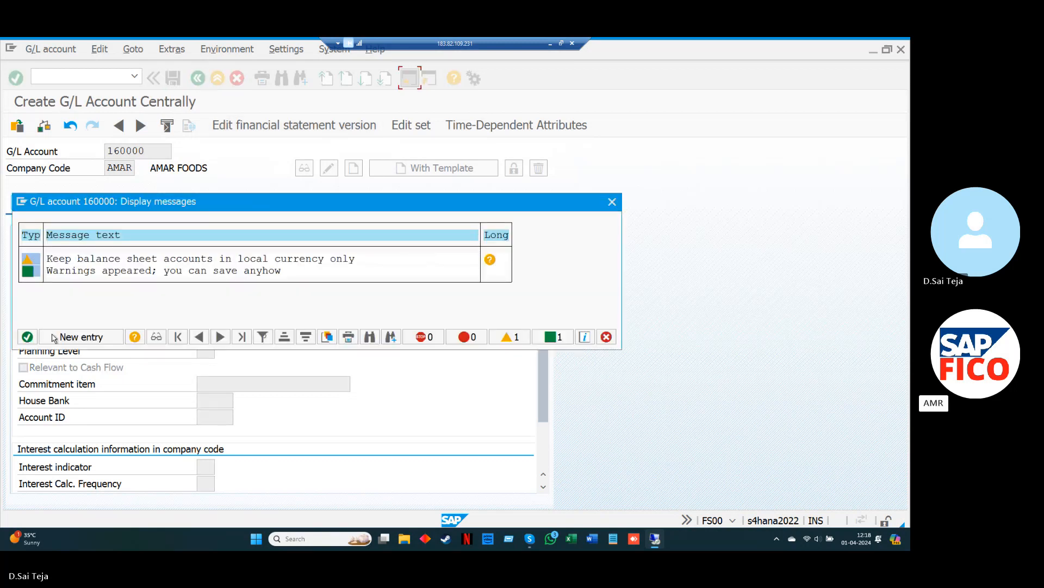
click(28, 337)
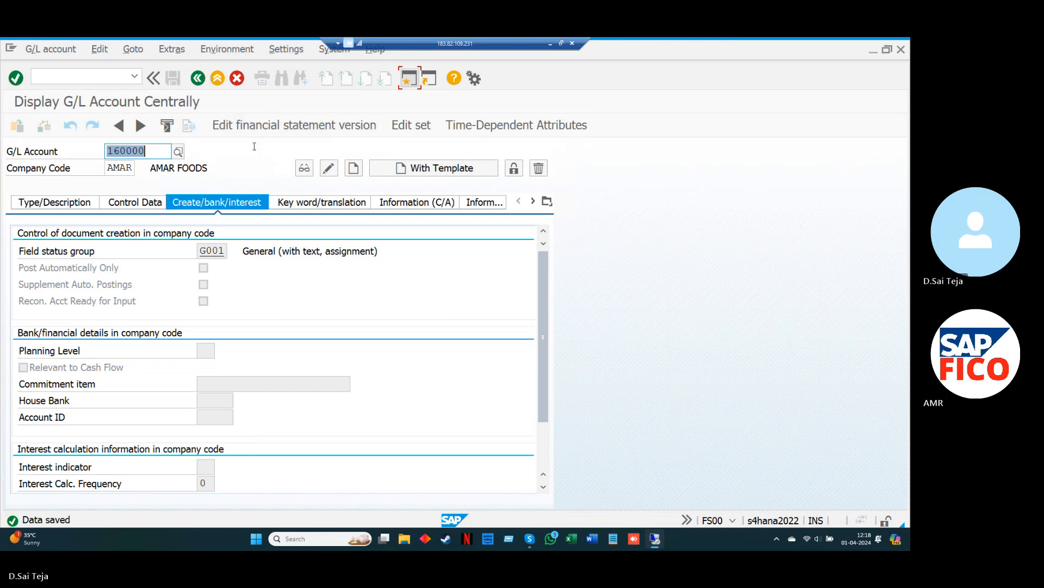
- Leave the G/L account display and open the SAP Reference IMG through transaction SPRO
key(F3)
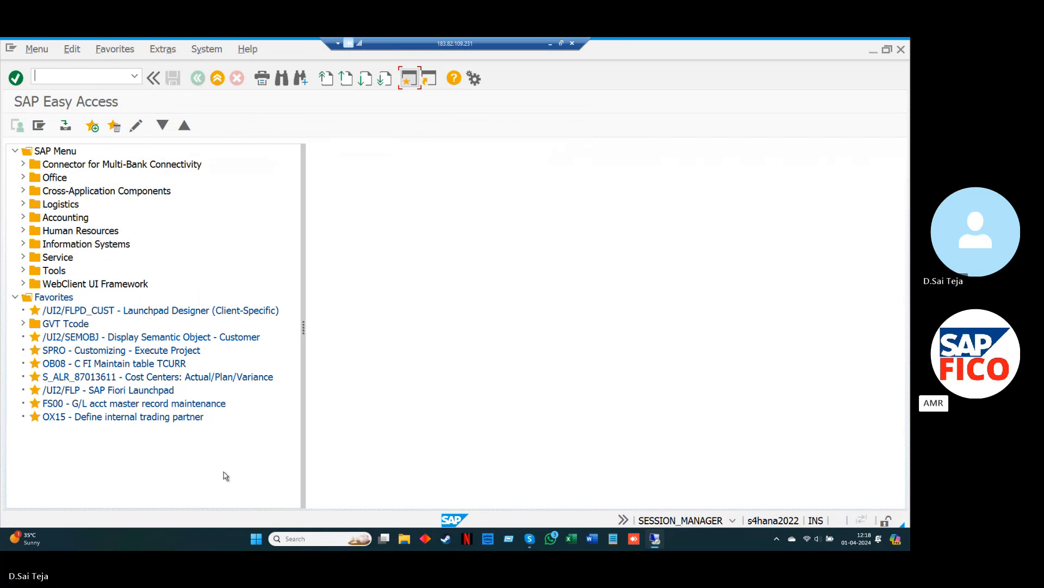
text(SP)
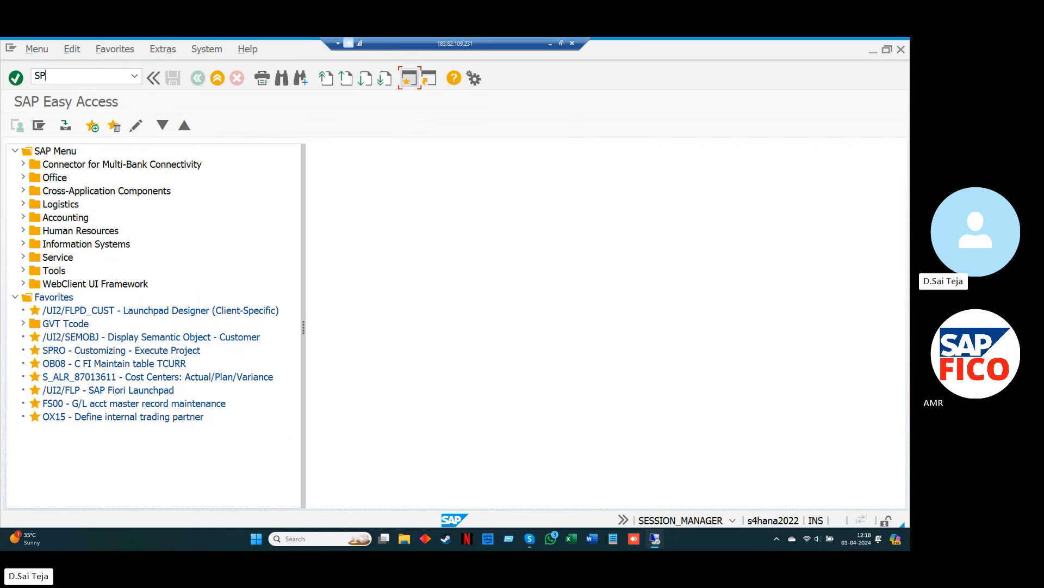
text(RO)
key(Return)
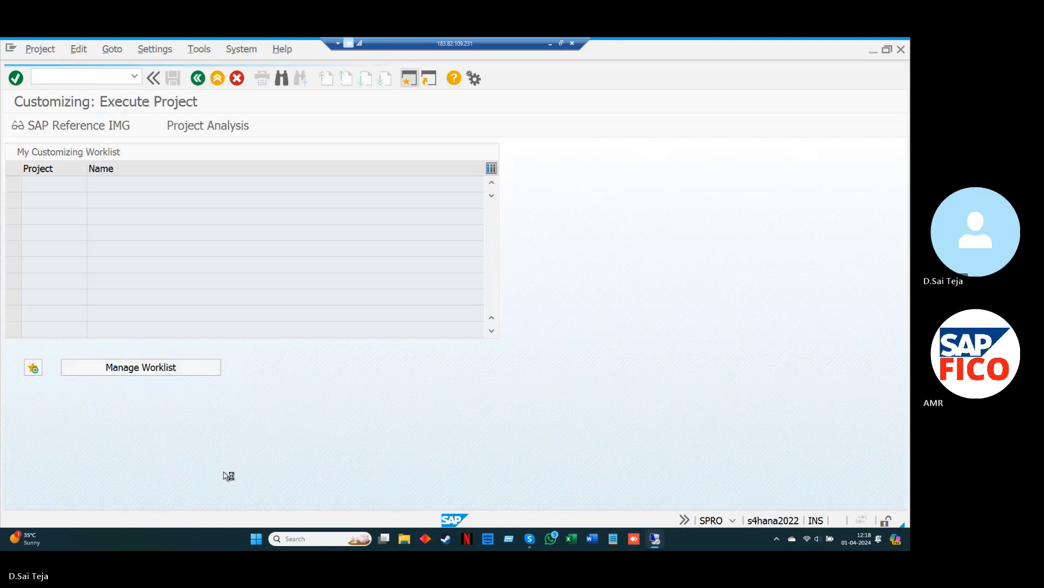
key(F5)
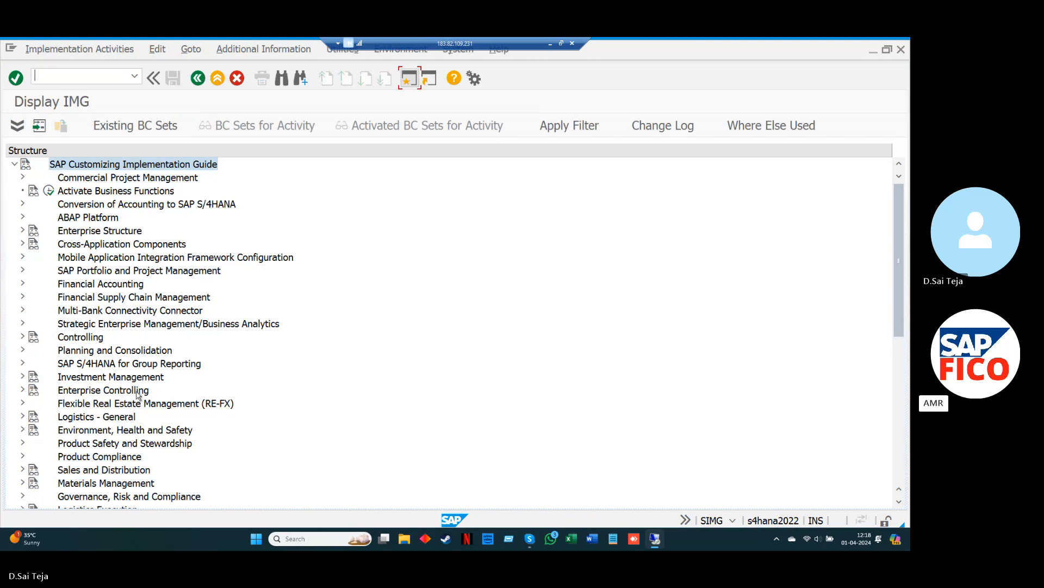
- Expand Financial Accounting, General Ledger Accounting and Business Transactions down to the Document Splitting activities
click(23, 284)
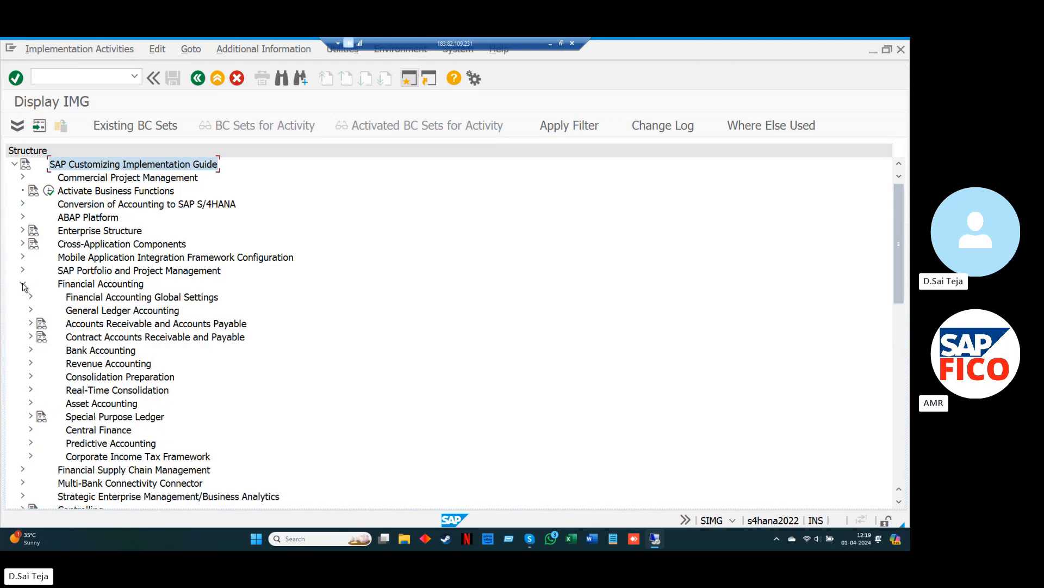
click(31, 310)
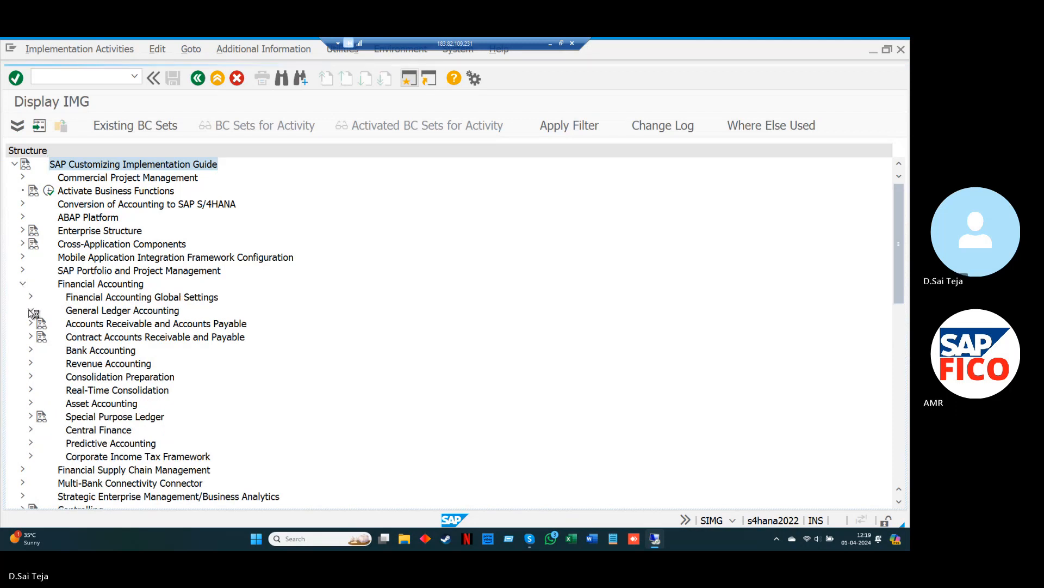
click(39, 337)
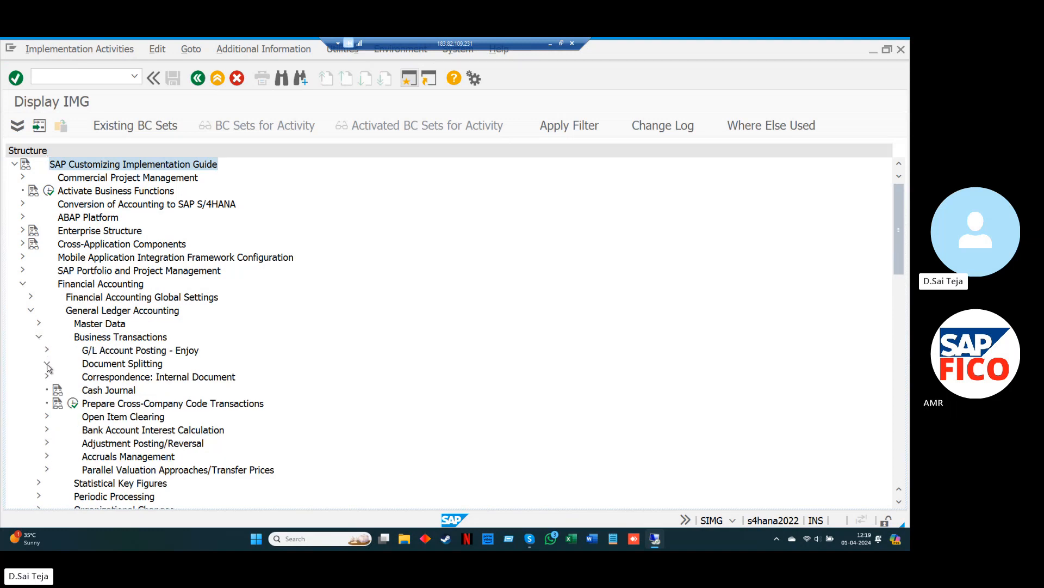
click(47, 364)
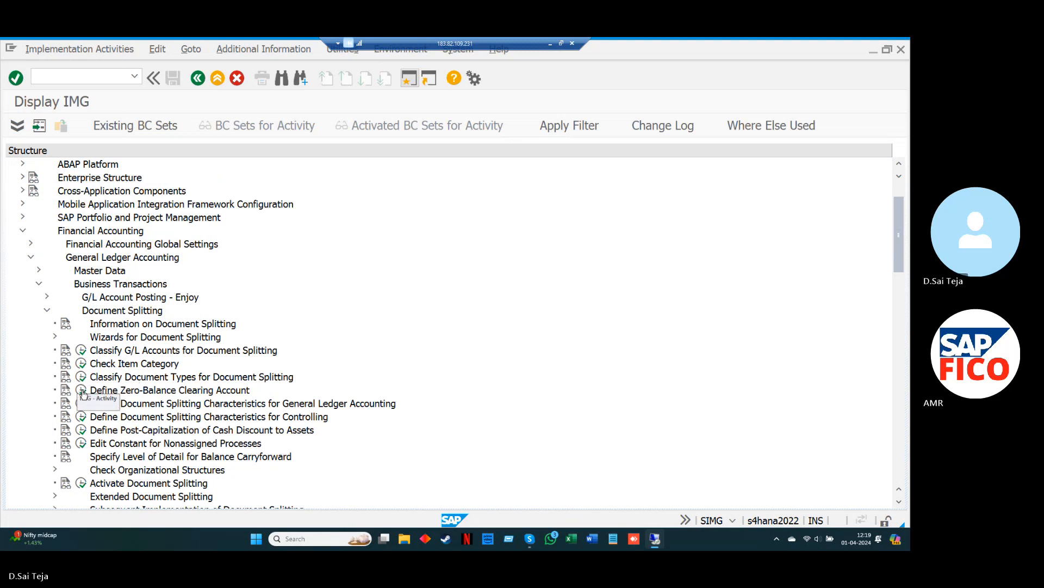
- Show the IMG activity keys as additional information beside the structure and widen that column to fit them
click(265, 53)
mouse_move(326, 66)
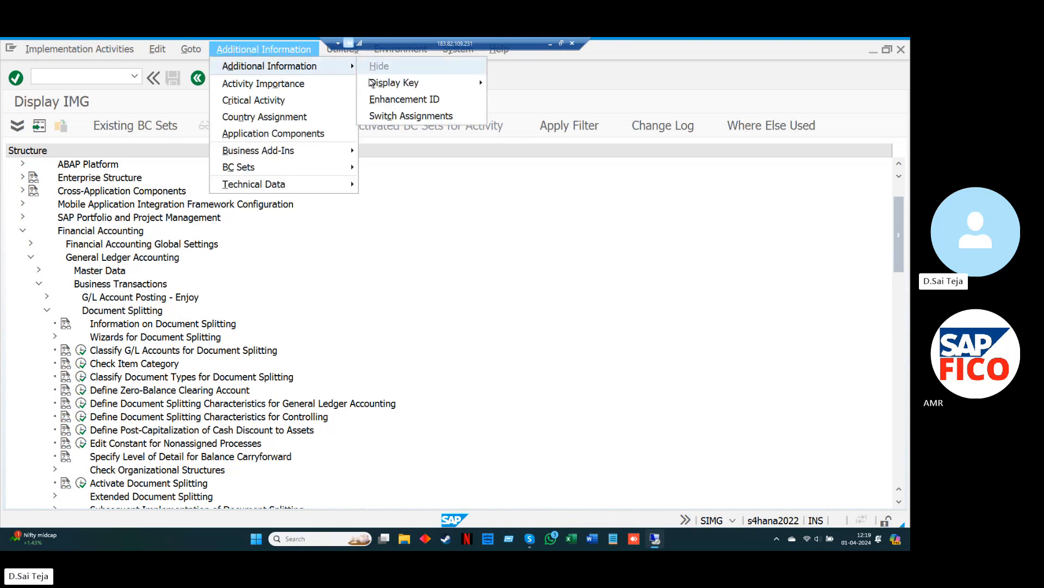
mouse_move(413, 82)
click(503, 101)
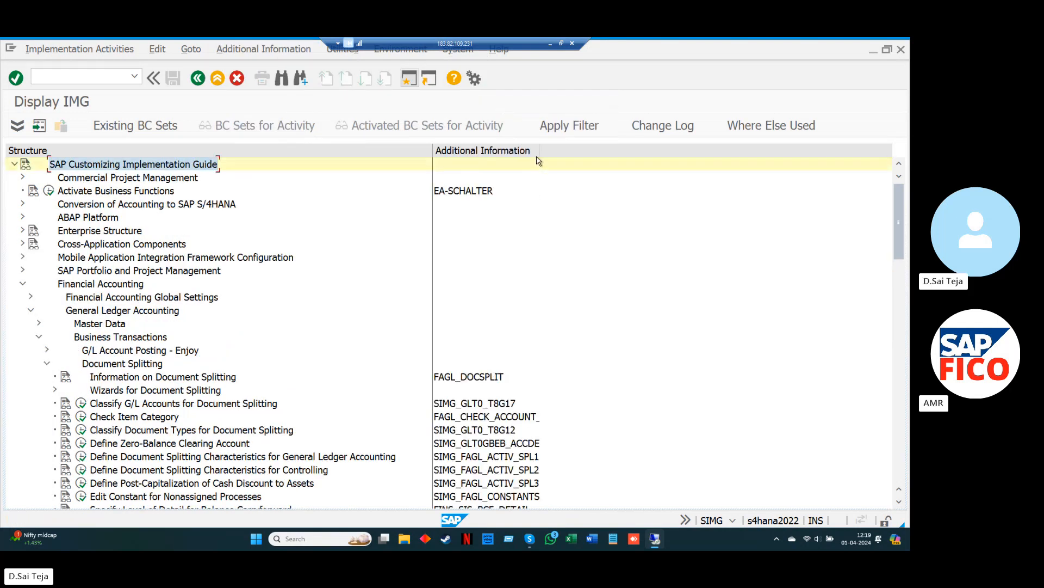
drag(539, 151, 566, 151)
- Open Define Zero-Balance Clearing Account and go to the accounts of account key 000, Standard account for zero balance
click(80, 445)
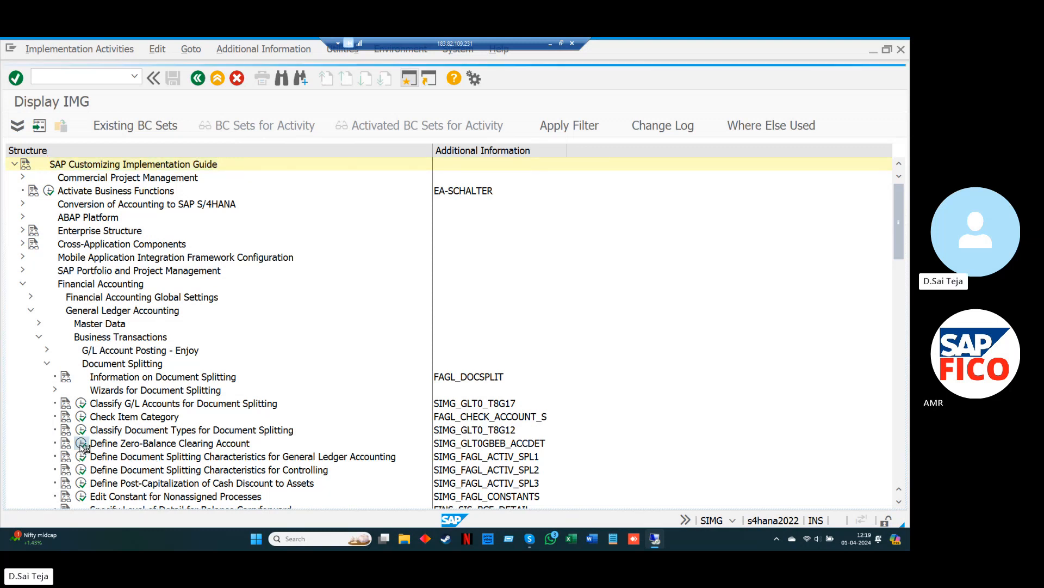
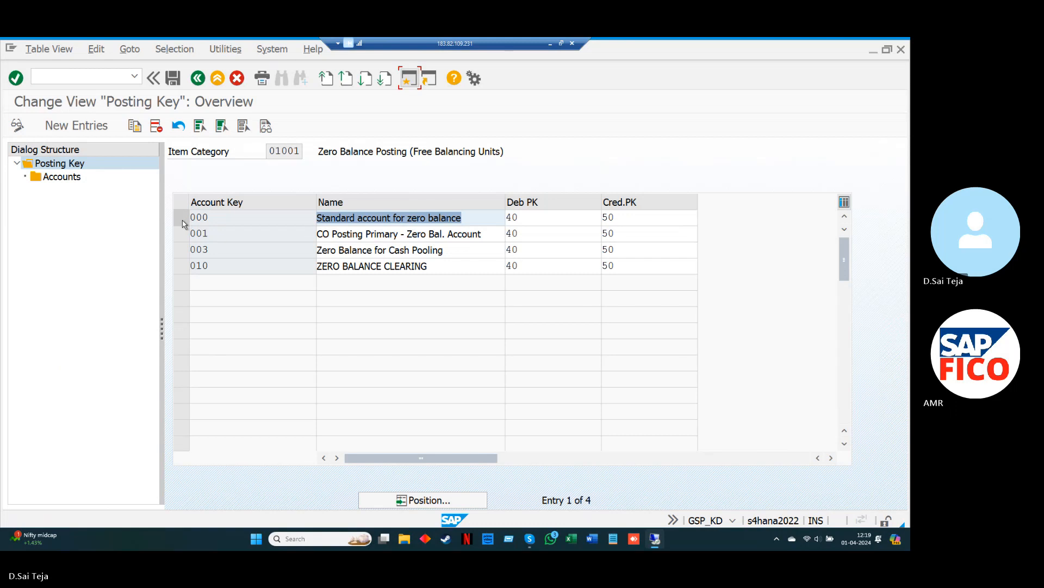
click(183, 222)
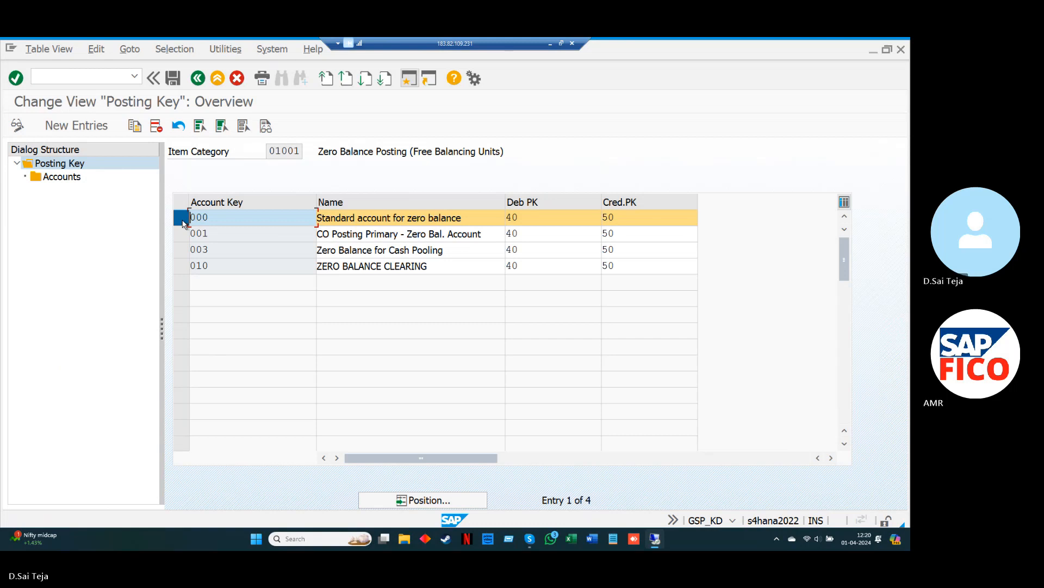
double_click(39, 178)
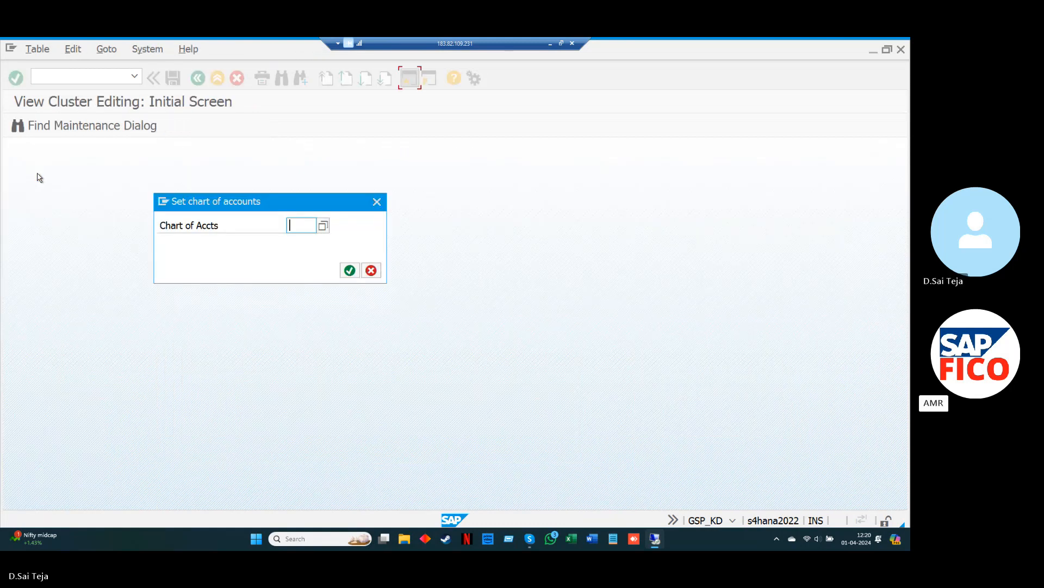
- Set AMCA as the chart of accounts for the zero-balance account assignment
text(AM)
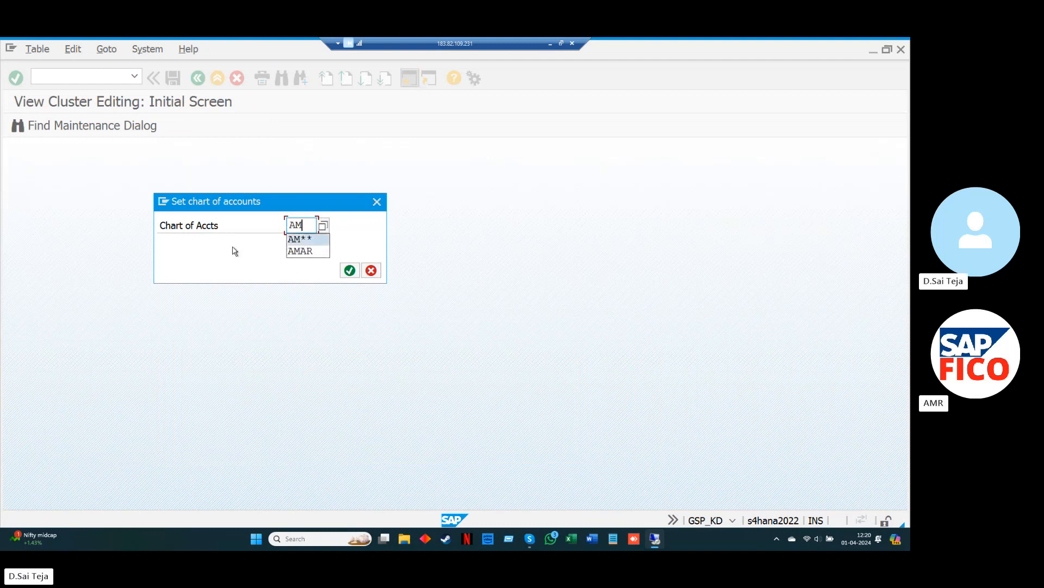
key(Return)
text(**)
key(Return)
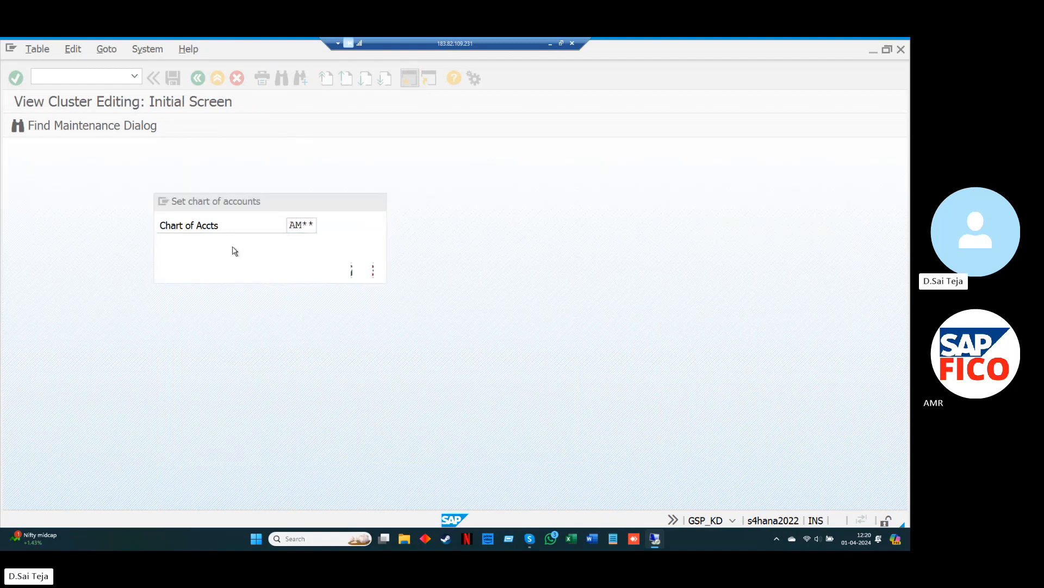
key(Return)
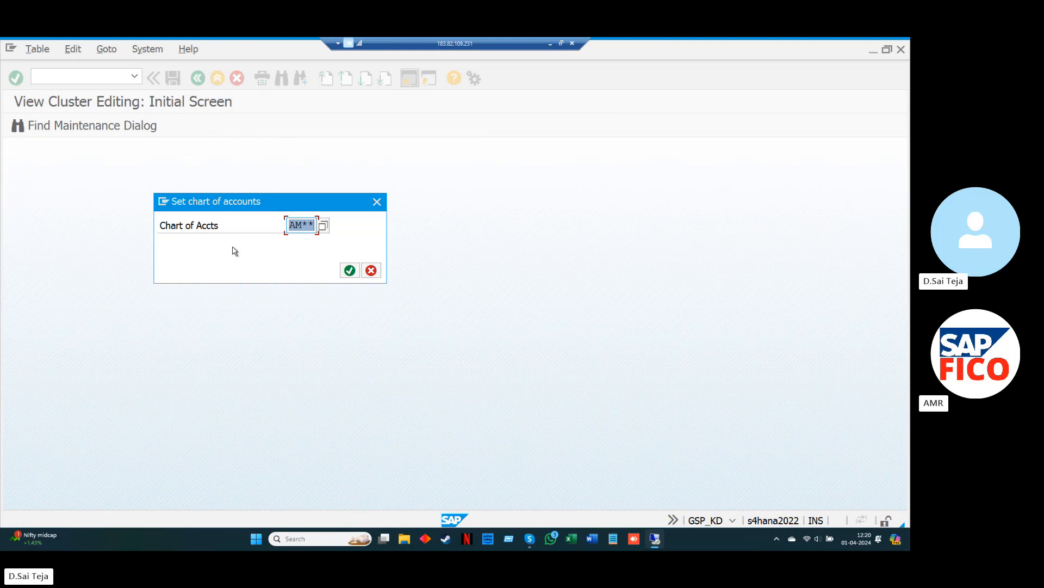
key(Right)
key(BackSpace)
key(BackSpace)
text(AR)
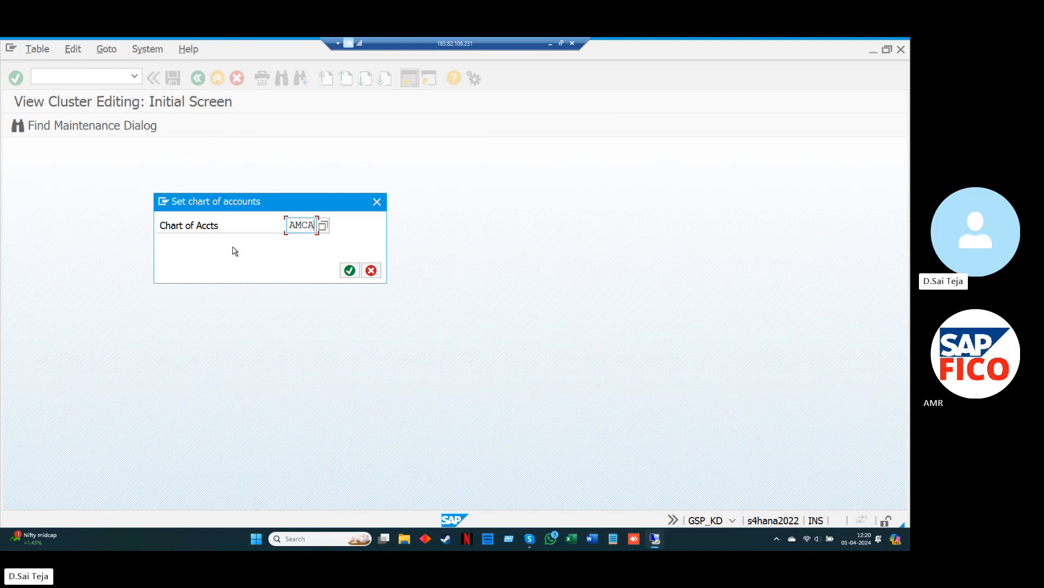
key(Return)
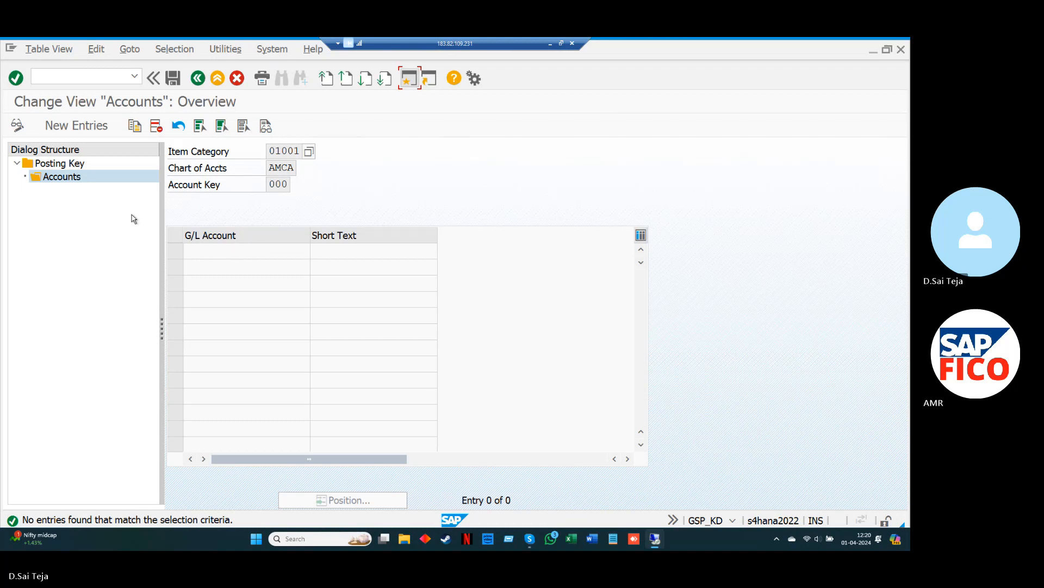
- Add a new entry with G/L account 160000 for account key 000 and save it to the proposed customizing request
click(100, 125)
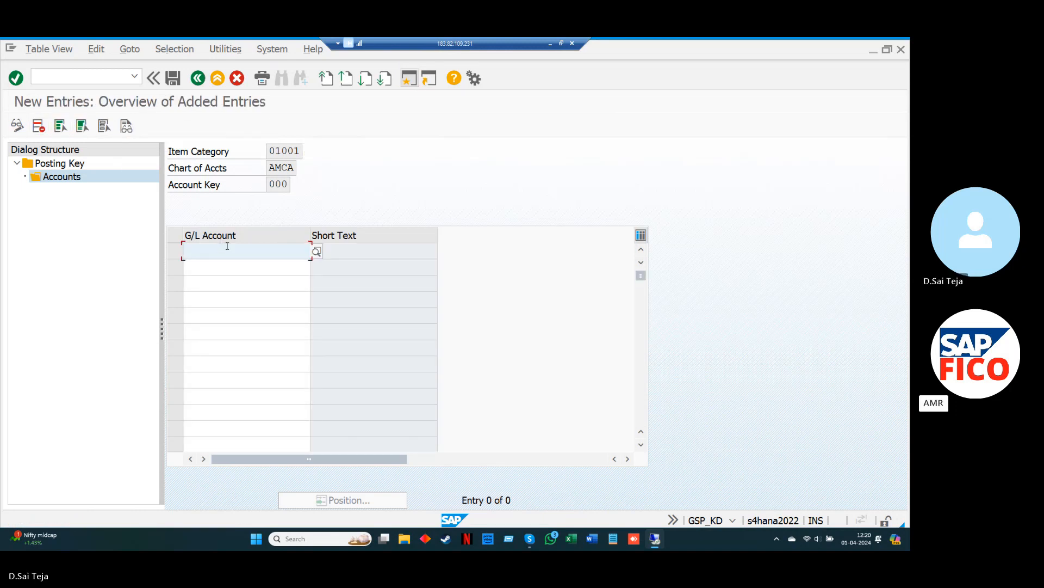
click(315, 251)
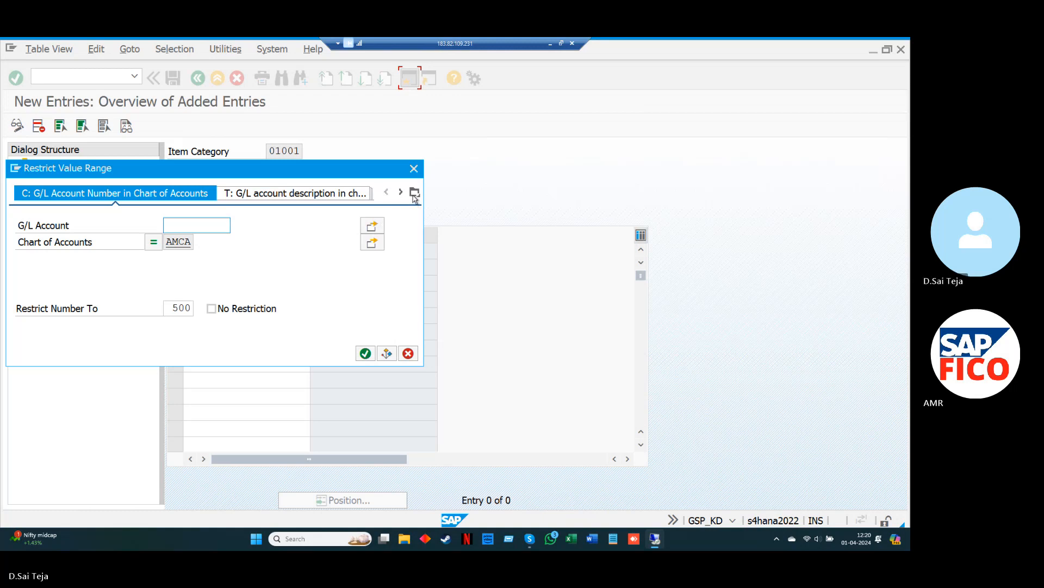
click(363, 357)
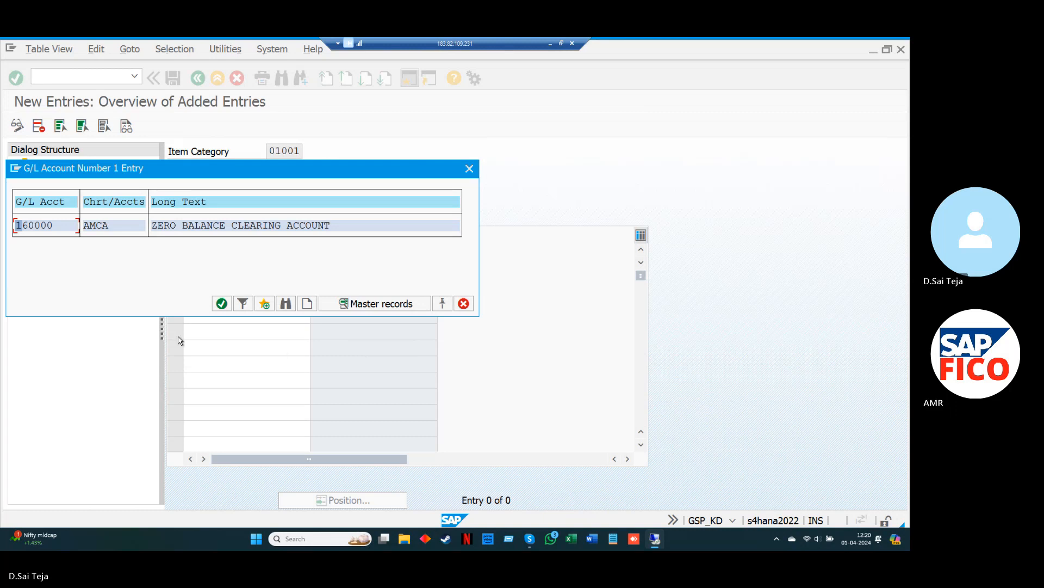
click(222, 304)
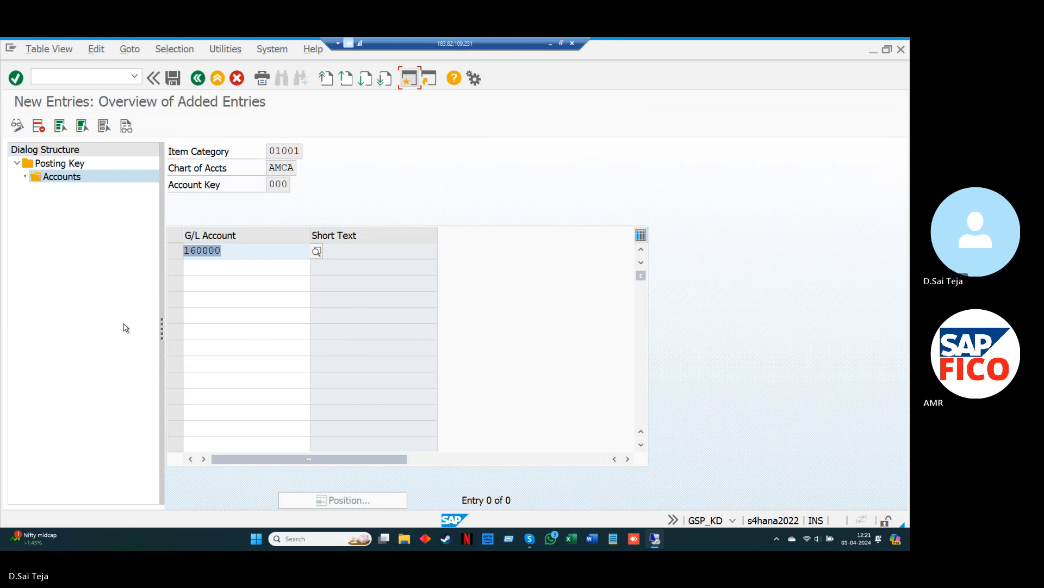
key(Return)
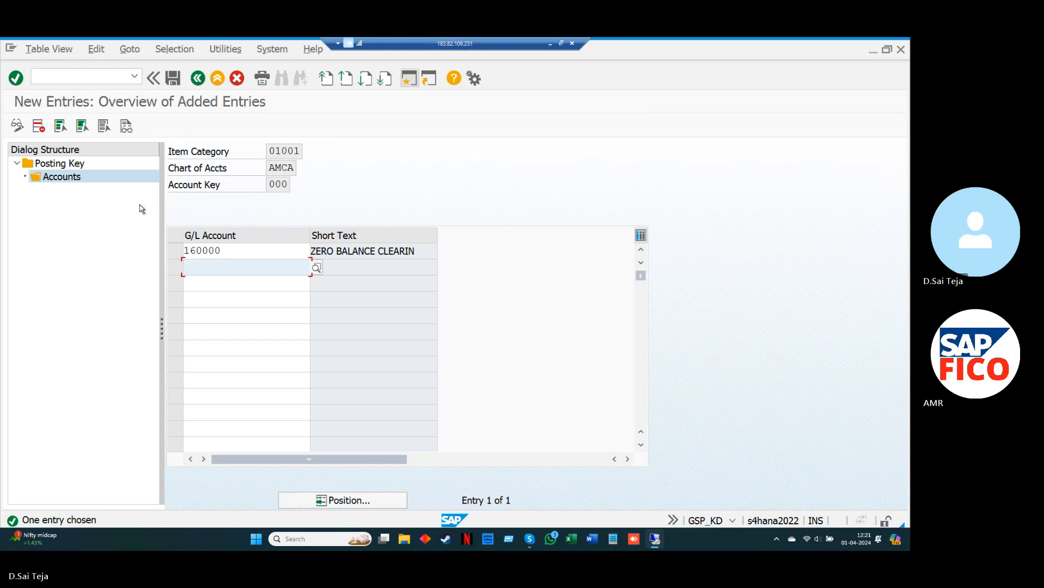
click(172, 79)
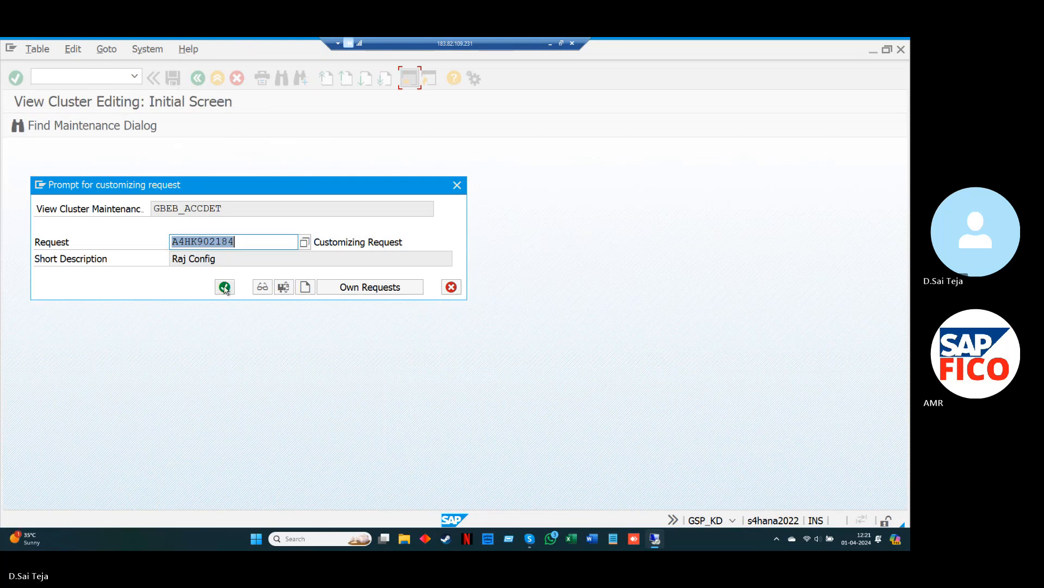
click(225, 287)
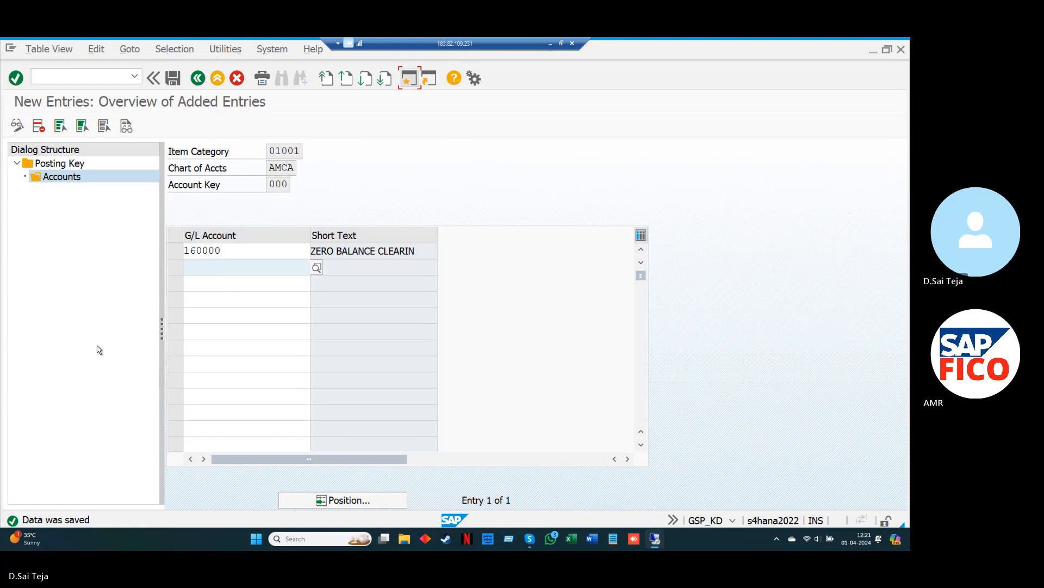
key(alt+Tab)
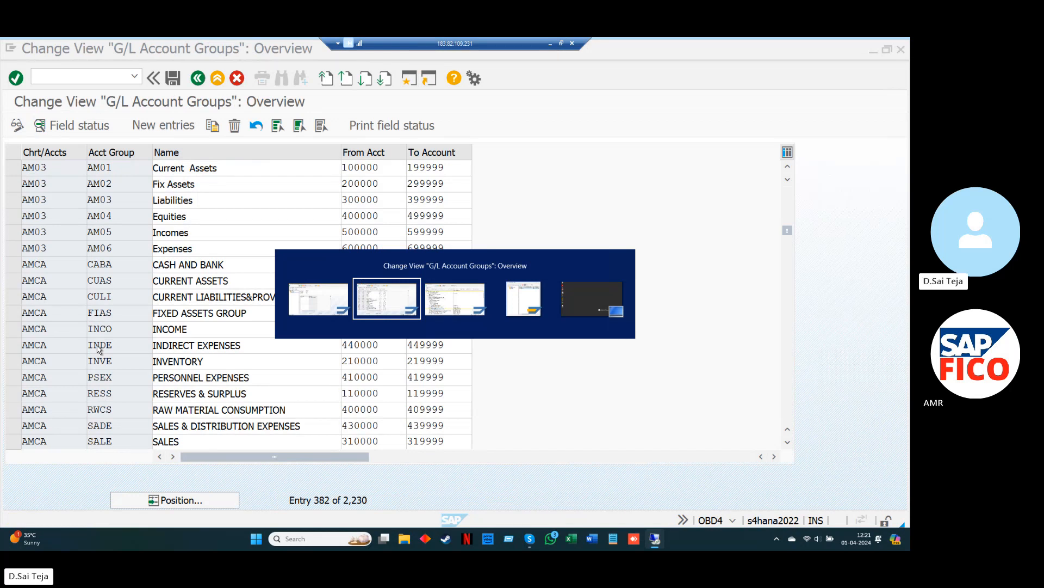
key(alt+Tab)
key(alt+Tab)
key(alt+Tab)
key(alt+Tab)
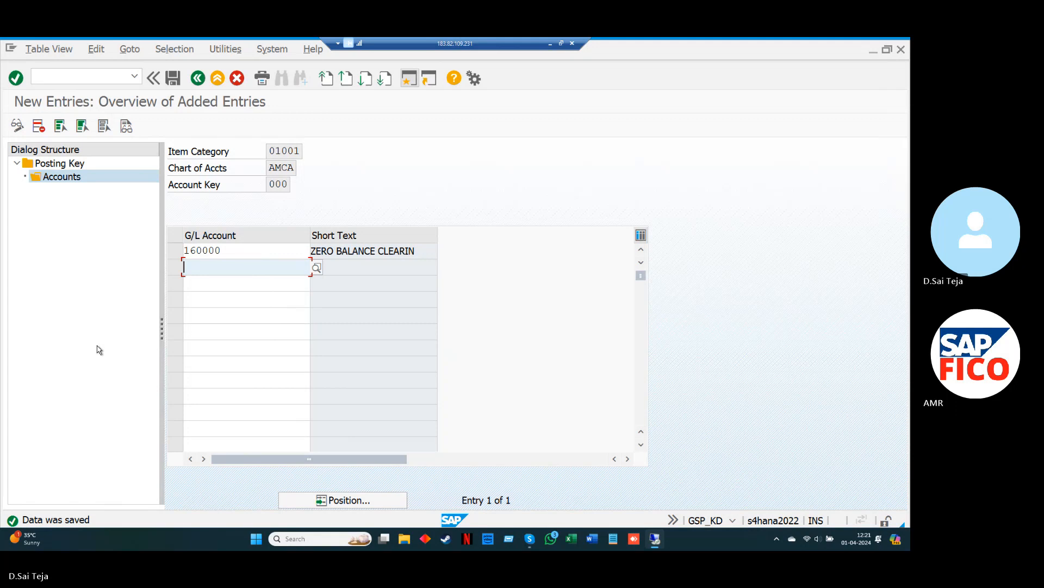
- Return to the implementation guide and review the fields in Define Document Splitting Characteristics for General Ledger Accounting
key(F3)
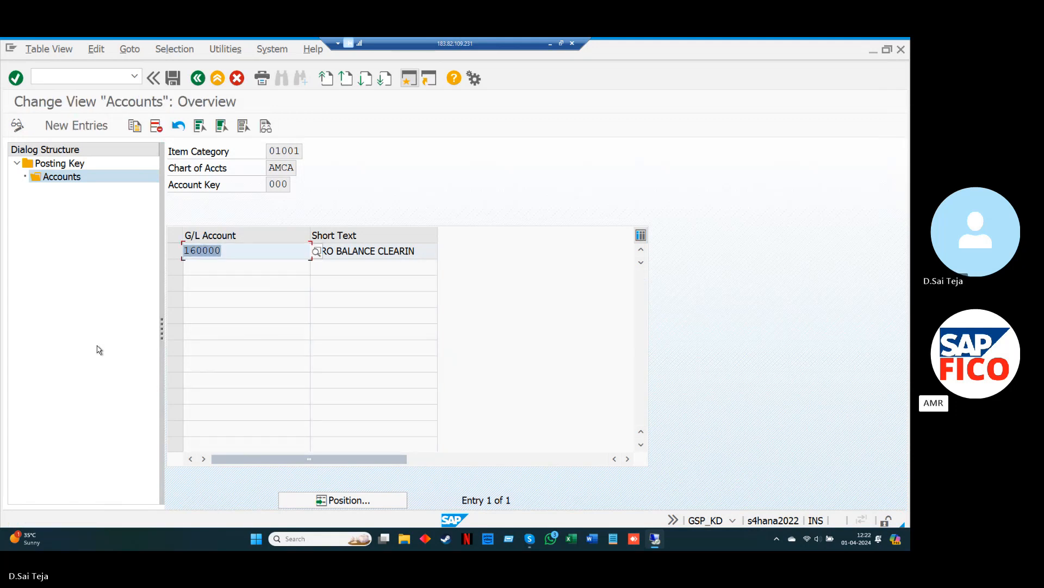
key(F3)
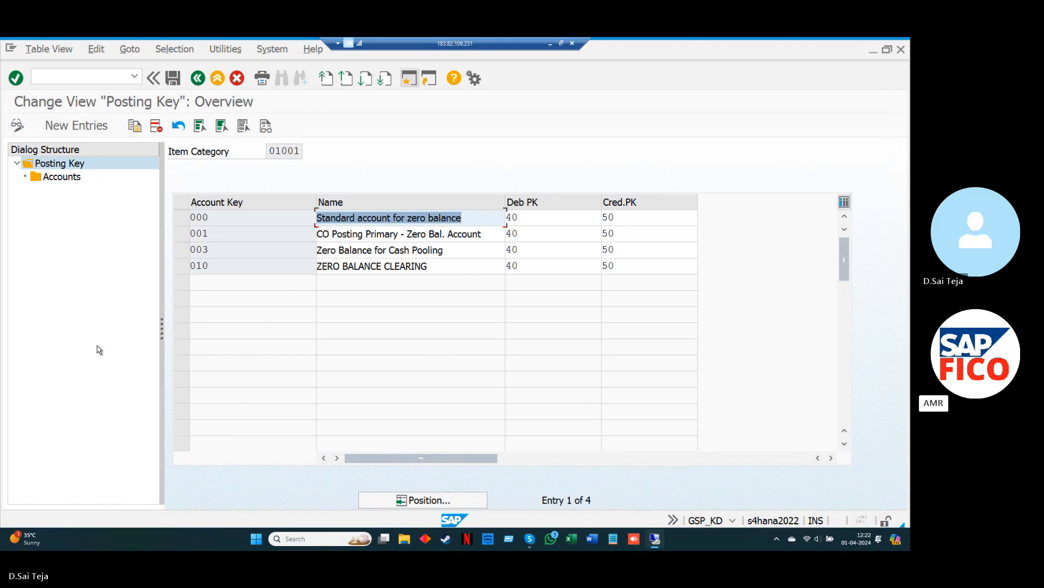
key(F3)
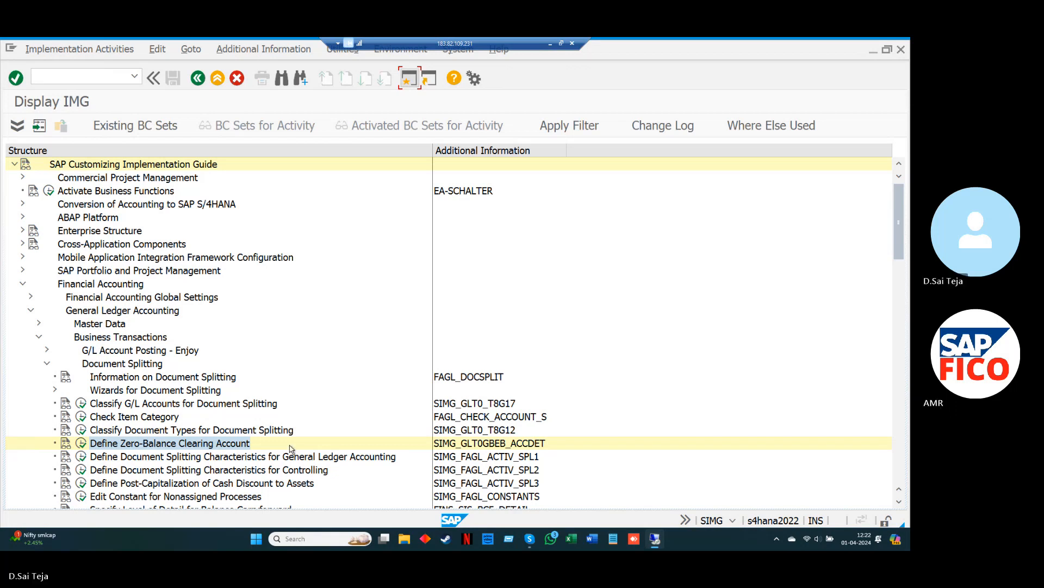
click(82, 459)
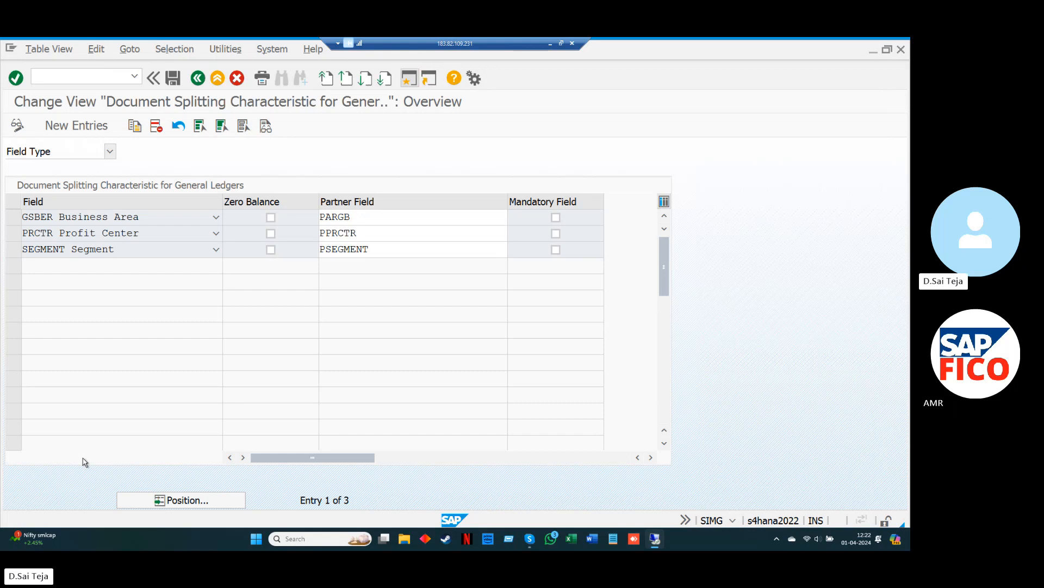
key(F3)
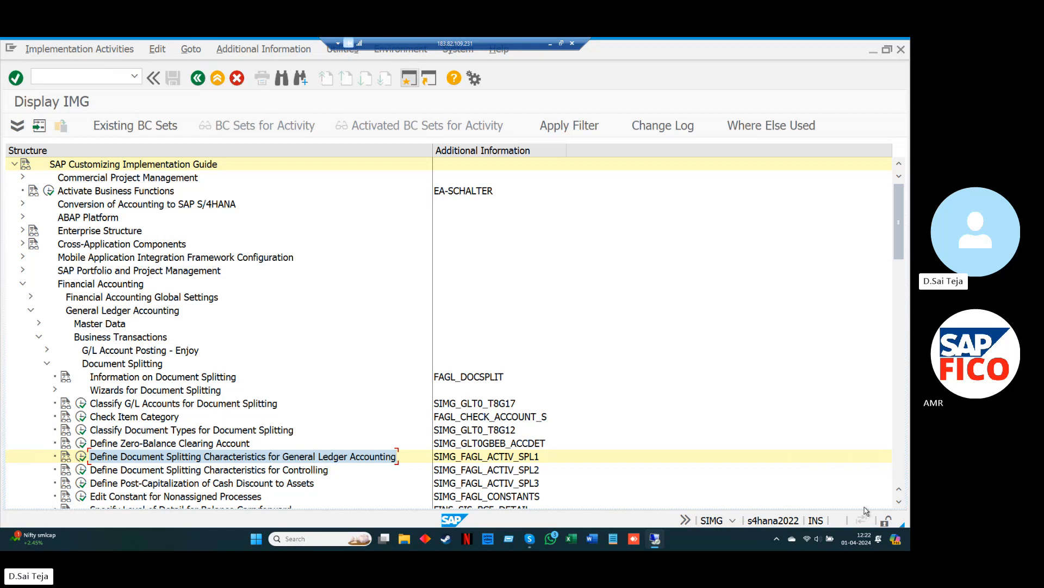
- Open Activate Document Splitting in display mode despite the lock, view its settings, and return to the implementation guide
click(900, 502)
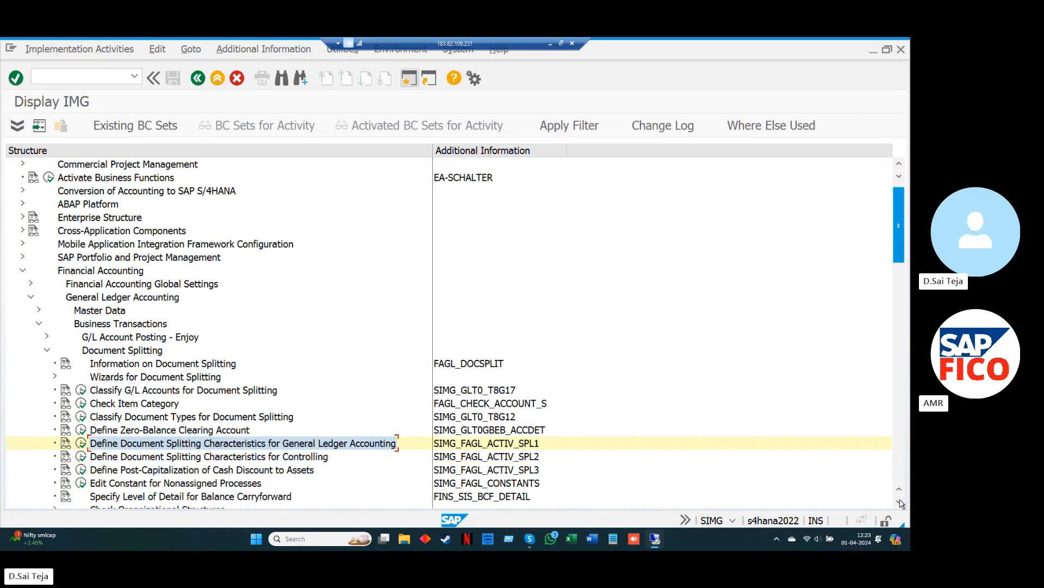
click(899, 501)
click(900, 502)
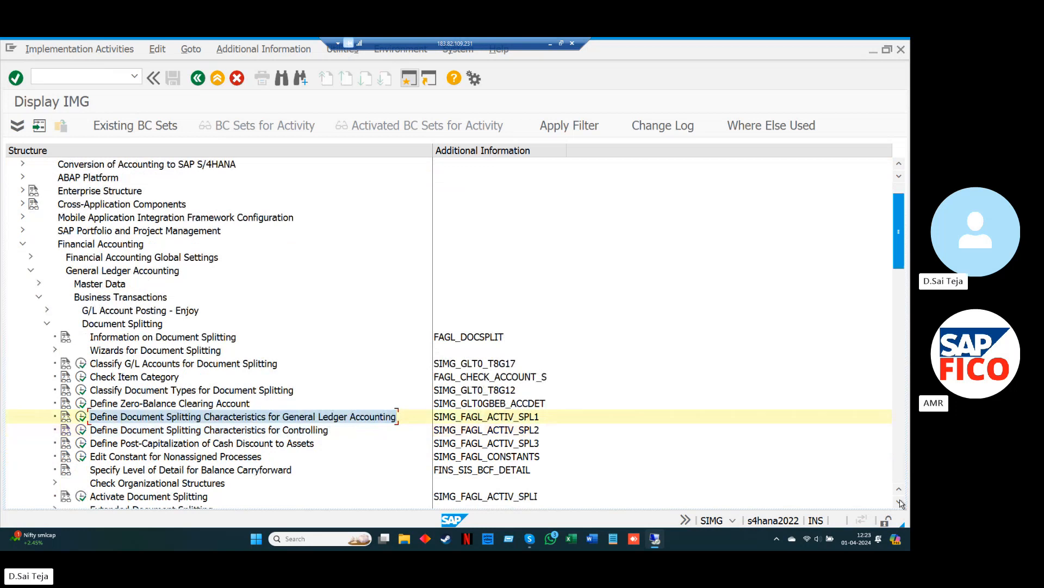
click(900, 502)
click(900, 501)
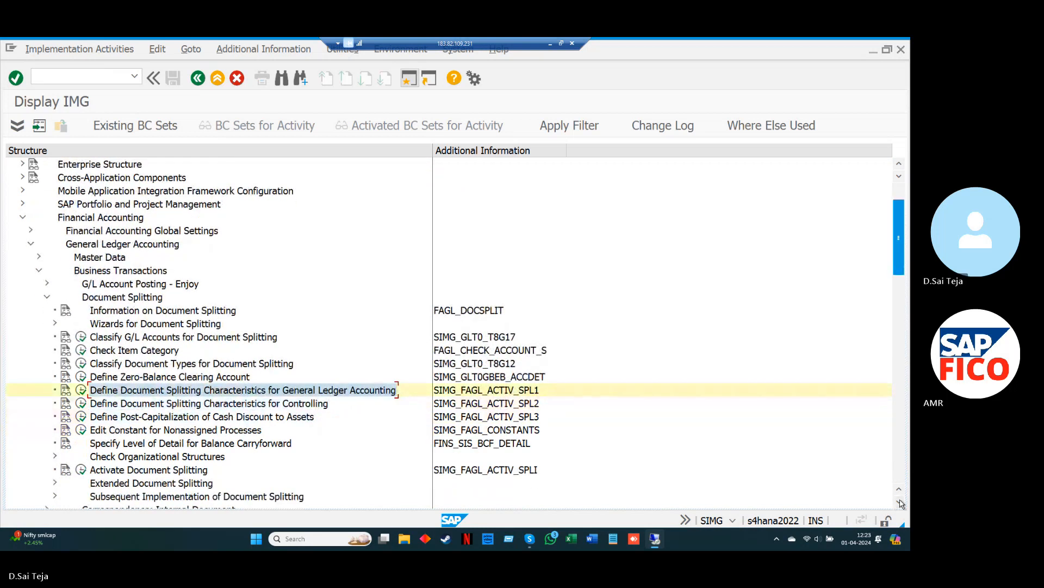
click(900, 502)
click(900, 501)
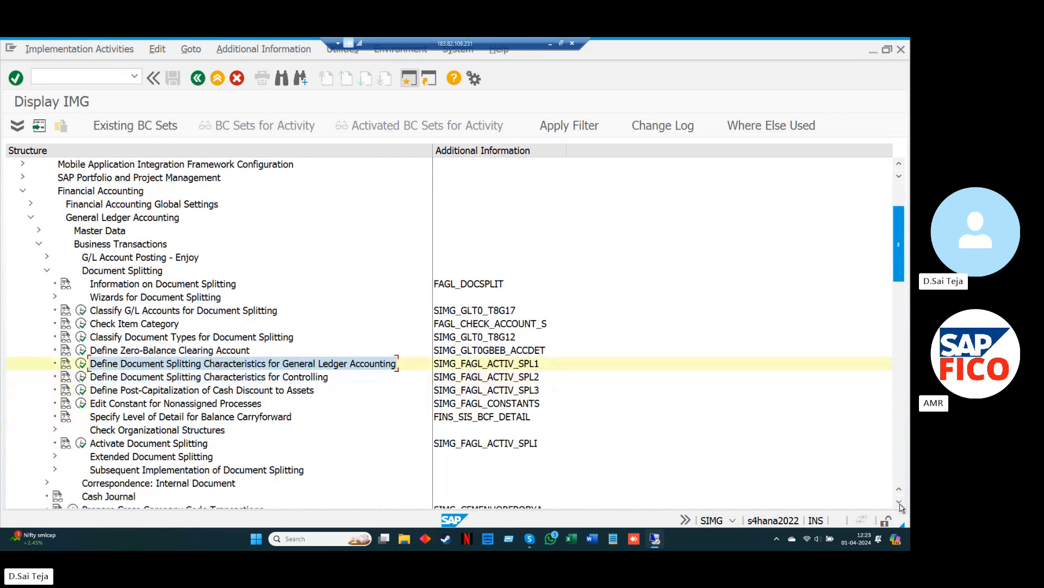
click(900, 502)
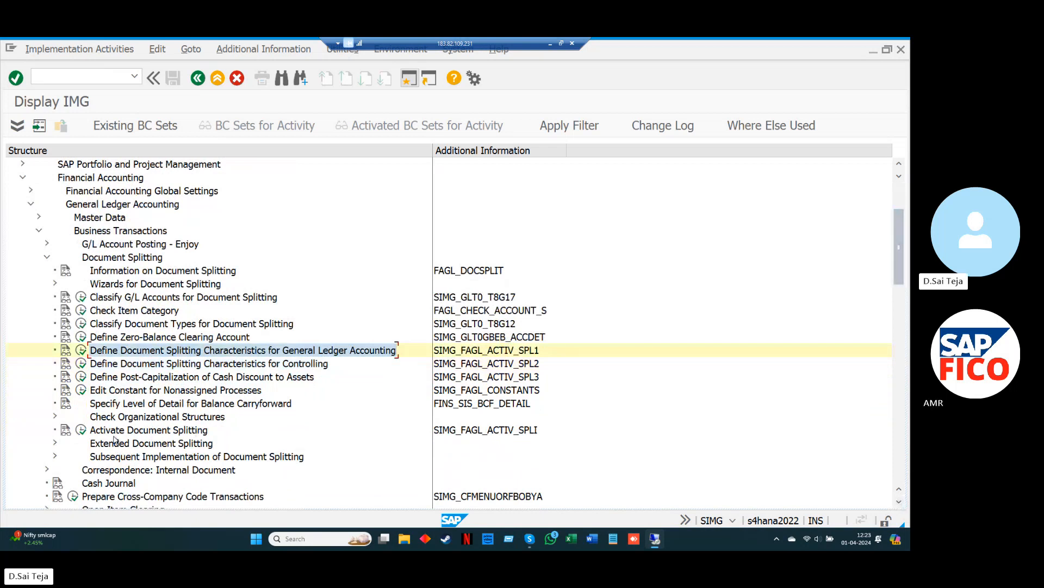
click(82, 433)
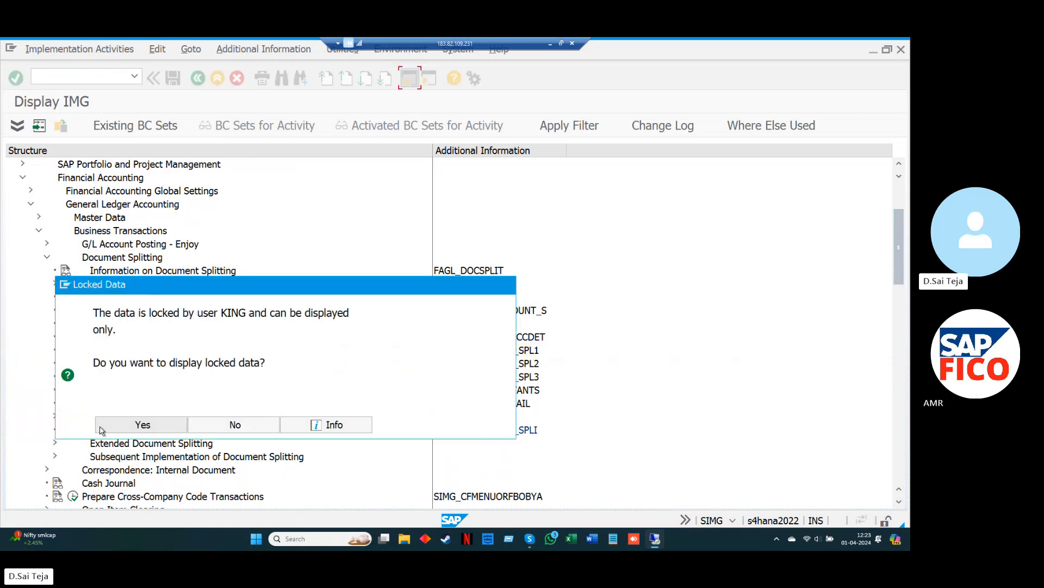
click(160, 426)
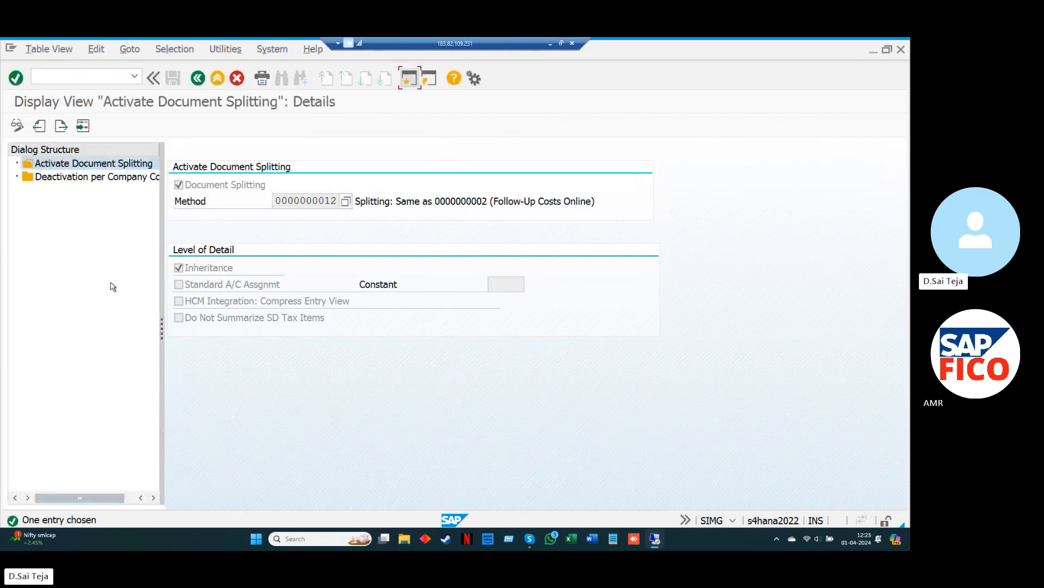
key(F3)
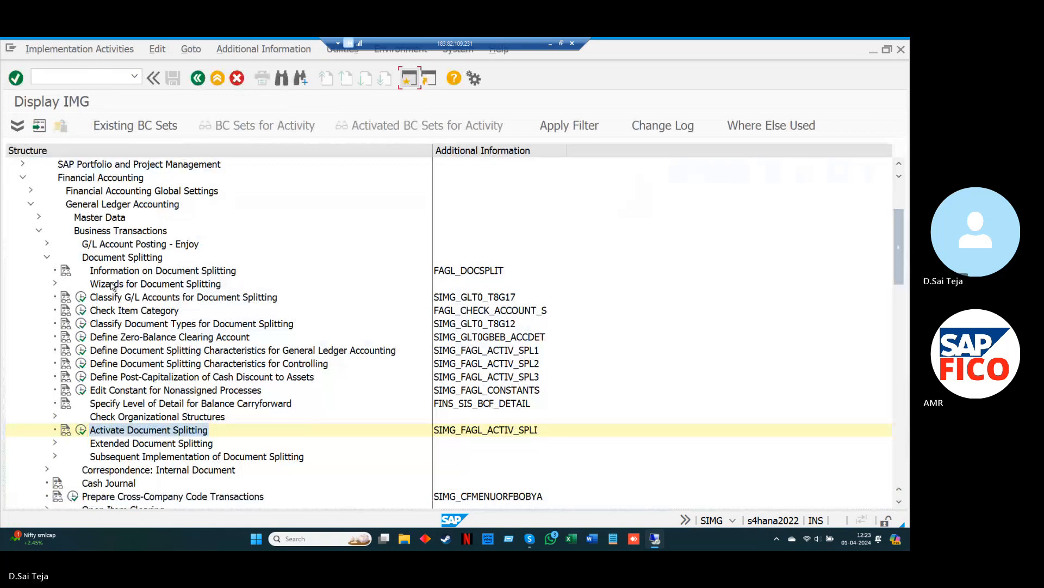
- Switch to the other SAP session, leave the G/L Account Groups overview, and open transaction SM12
key(alt+Tab)
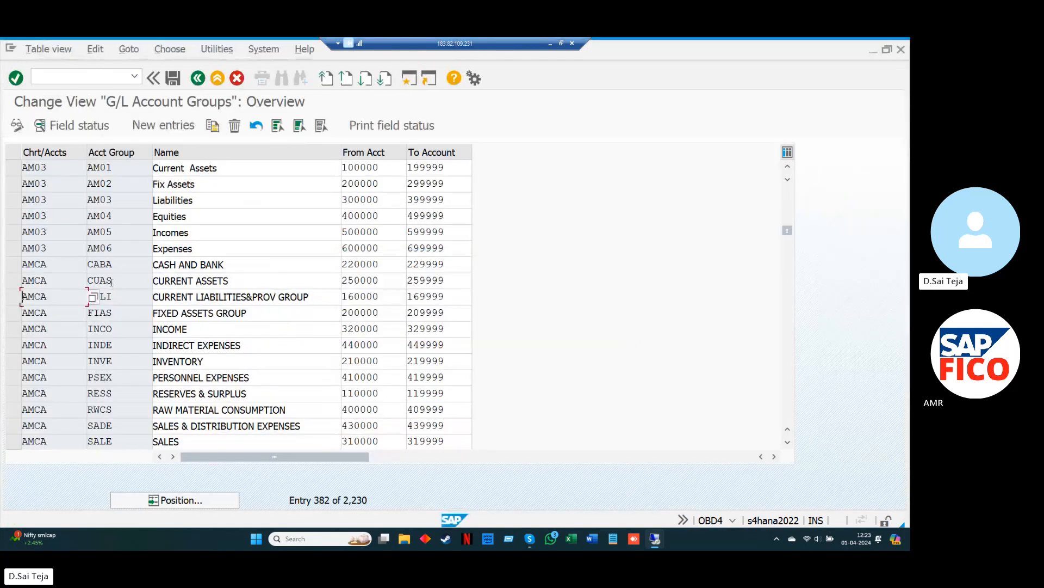
key(F3)
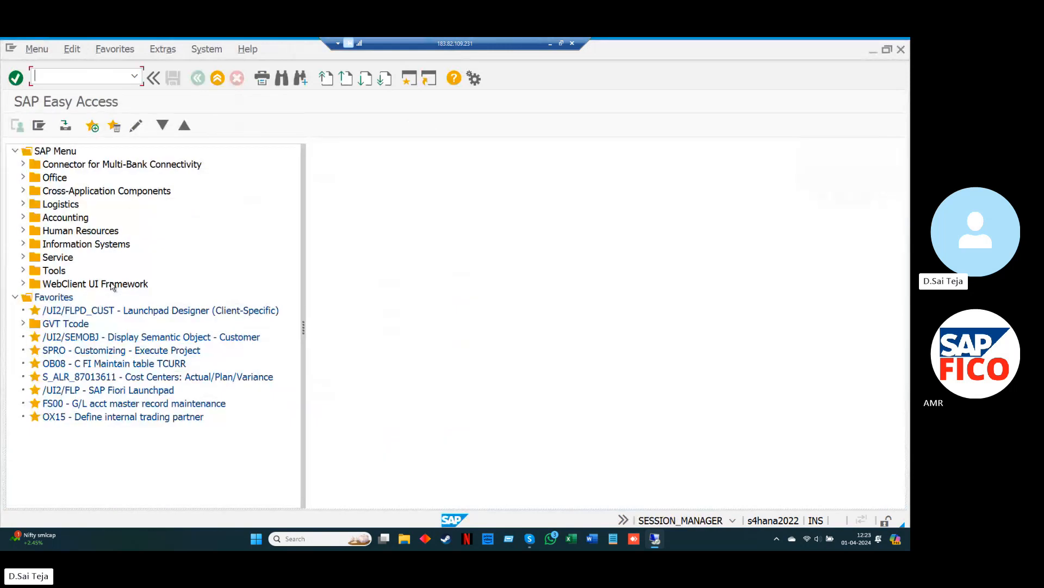
text(SM12)
key(Return)
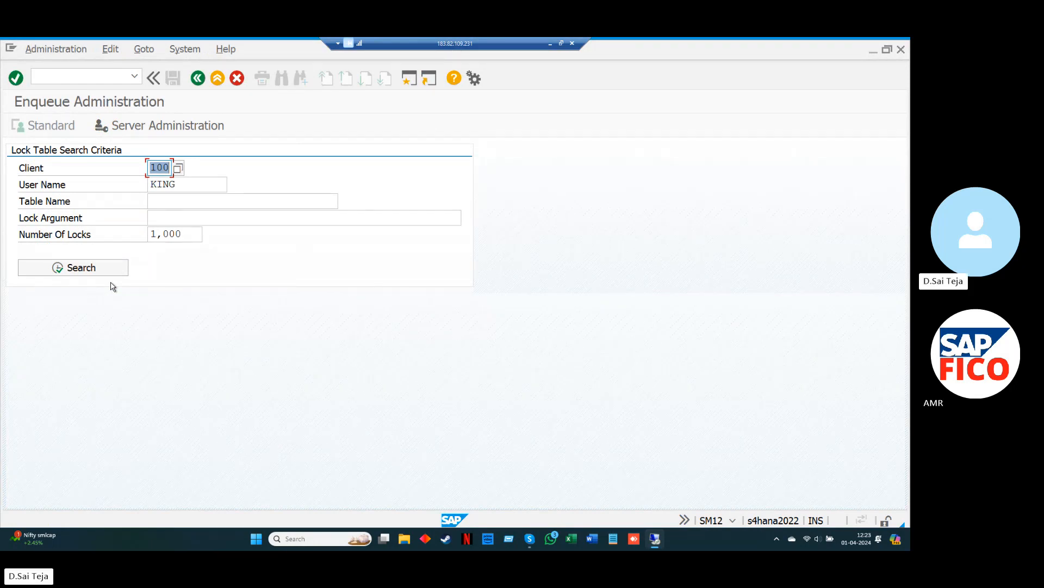
- Clear the client, user name and number of locks criteria and search the lock table for all lock entries
key(BackSpace)
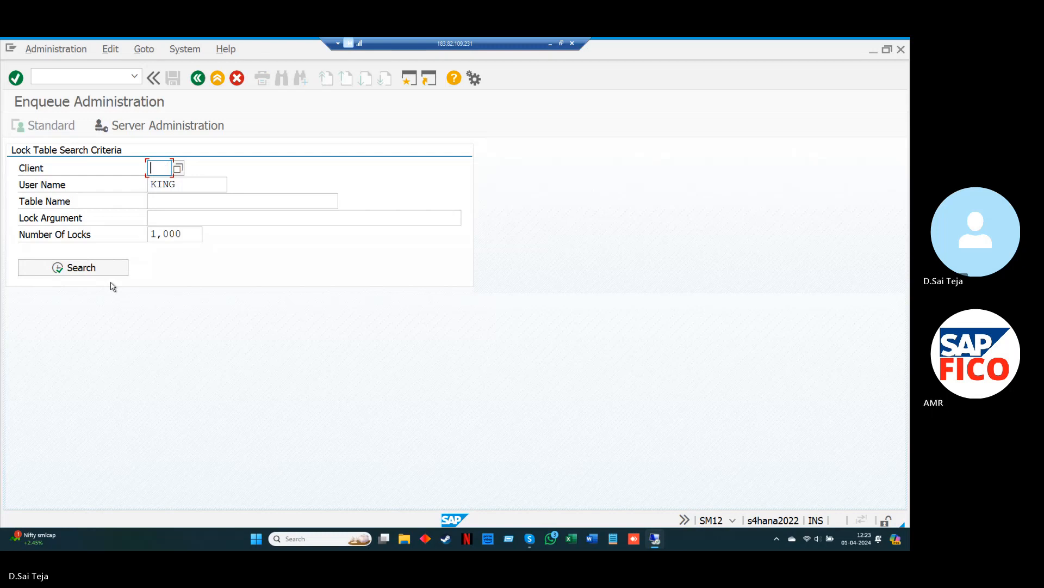
key(Tab)
key(Right)
key(Right)
key(Right)
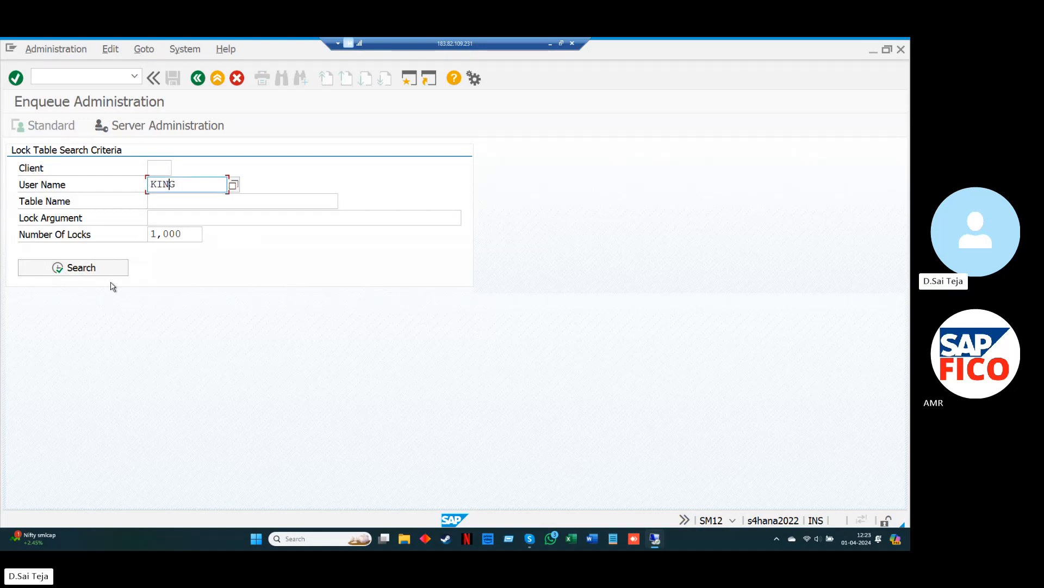
key(BackSpace)
key(BackSpace)
key(BackSpace)
key(BackSpace)
key(Tab)
key(Tab)
key(Tab)
key(Right)
key(Right)
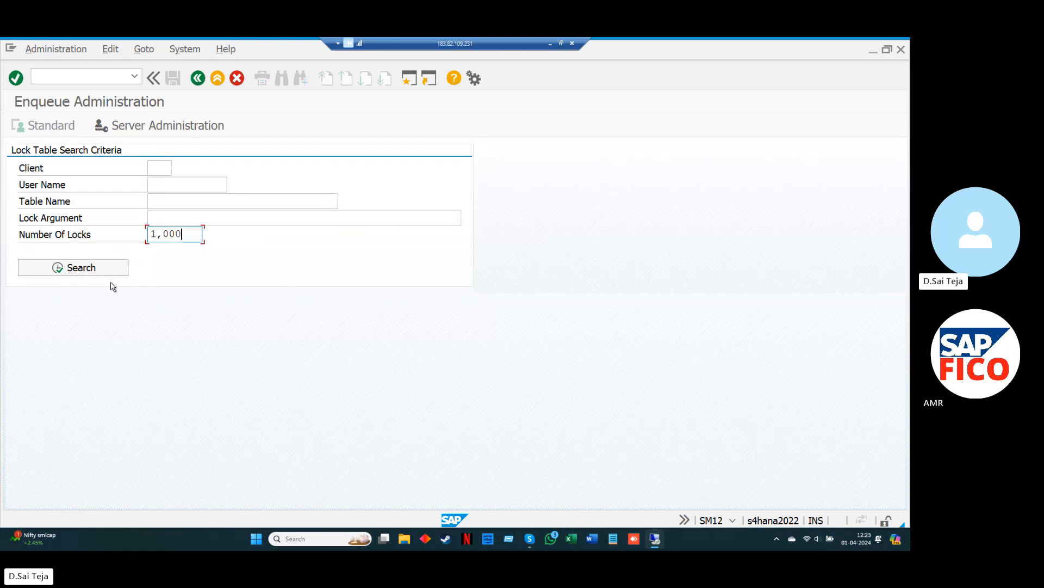
key(BackSpace)
key(BackSpace)
key(BackSpace)
key(BackSpace)
key(BackSpace)
click(107, 270)
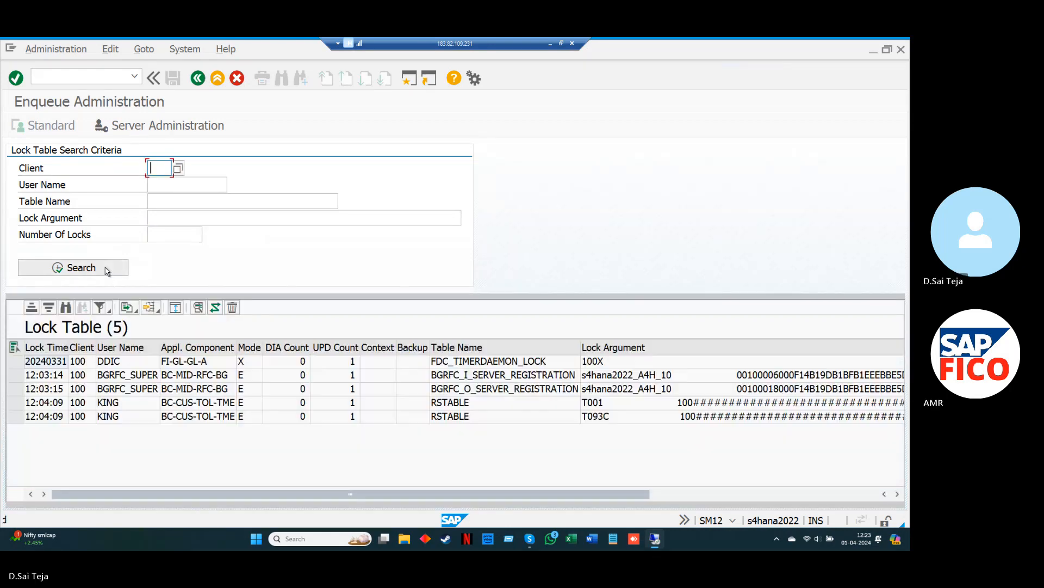
- Select all entries in the lock table, delete them, and leave Enqueue Administration
click(13, 348)
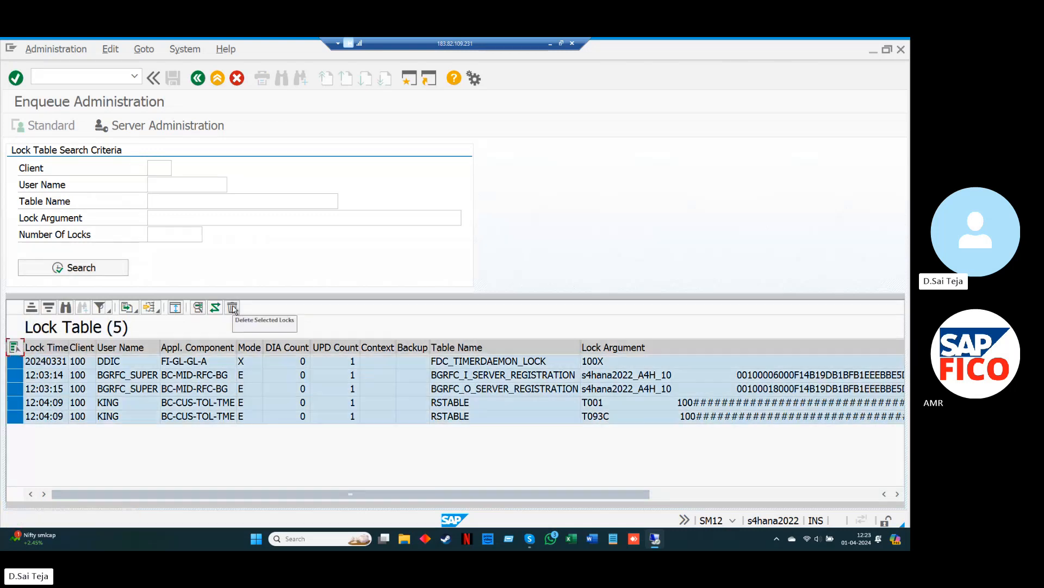
click(232, 307)
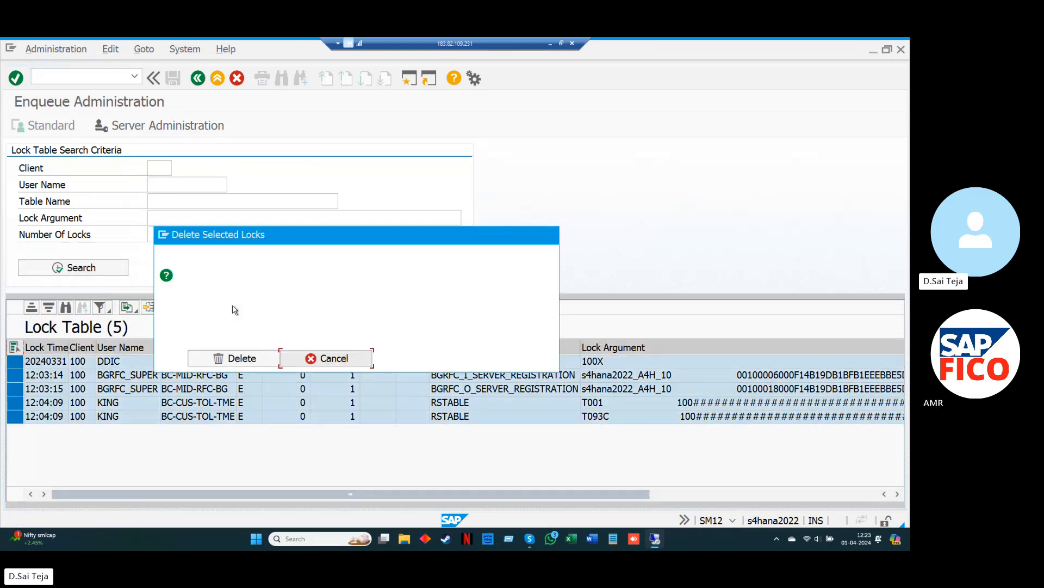
click(263, 358)
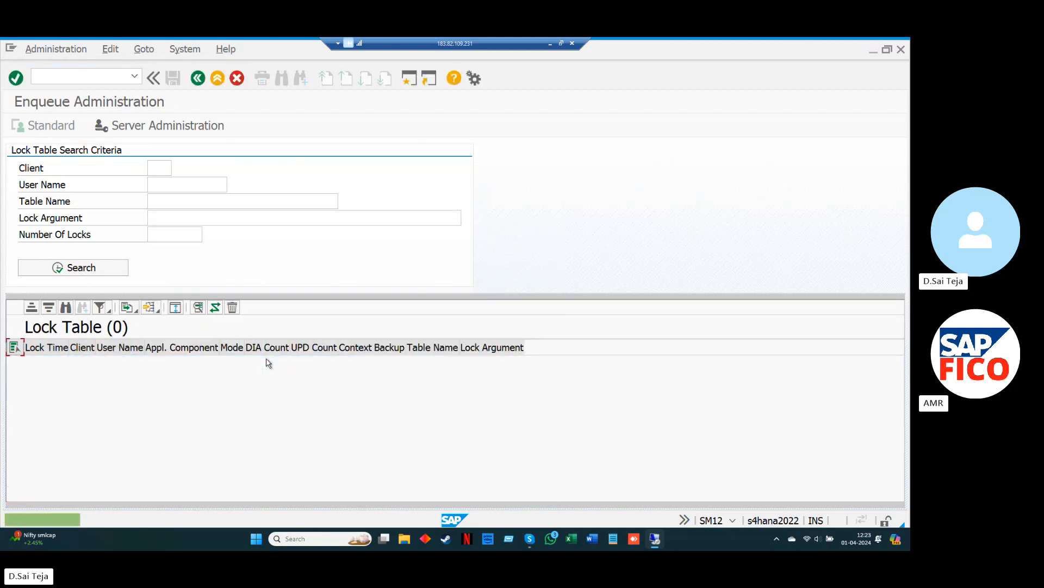
key(F3)
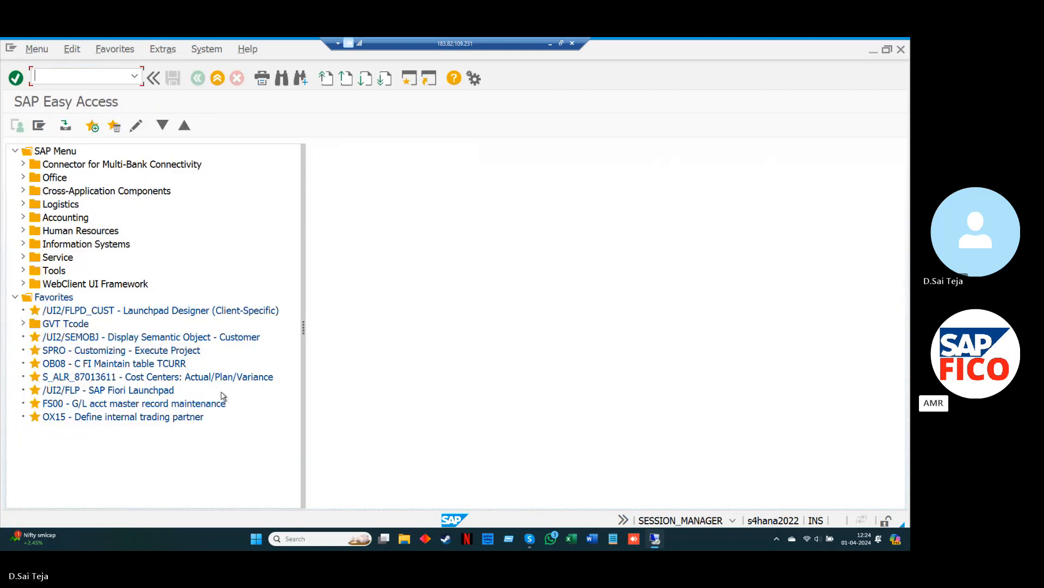
- Switch back to the implementation guide session, reopen Activate Document Splitting for editing, and save its settings
key(alt+Tab)
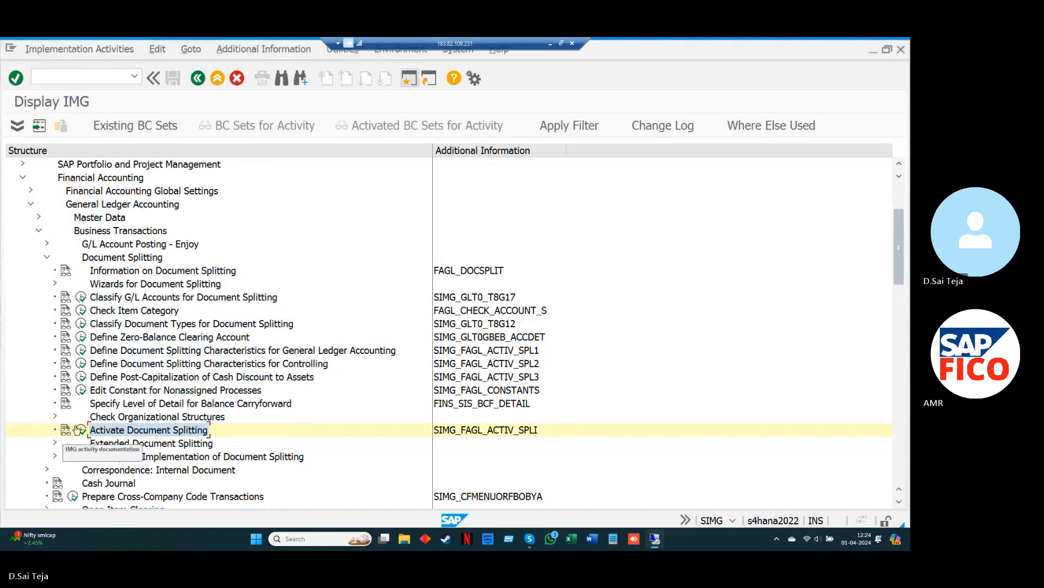
click(82, 430)
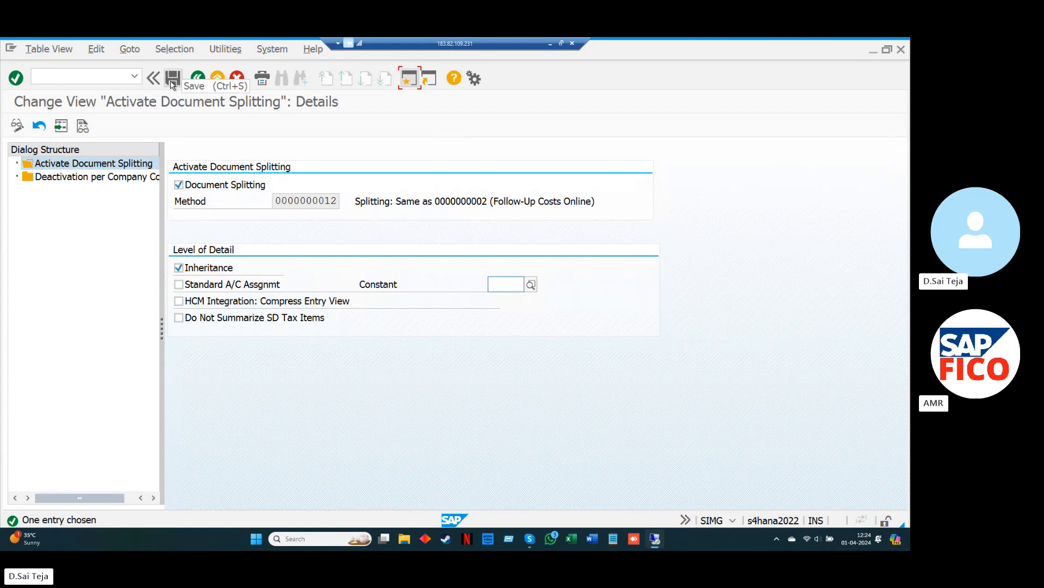
click(171, 82)
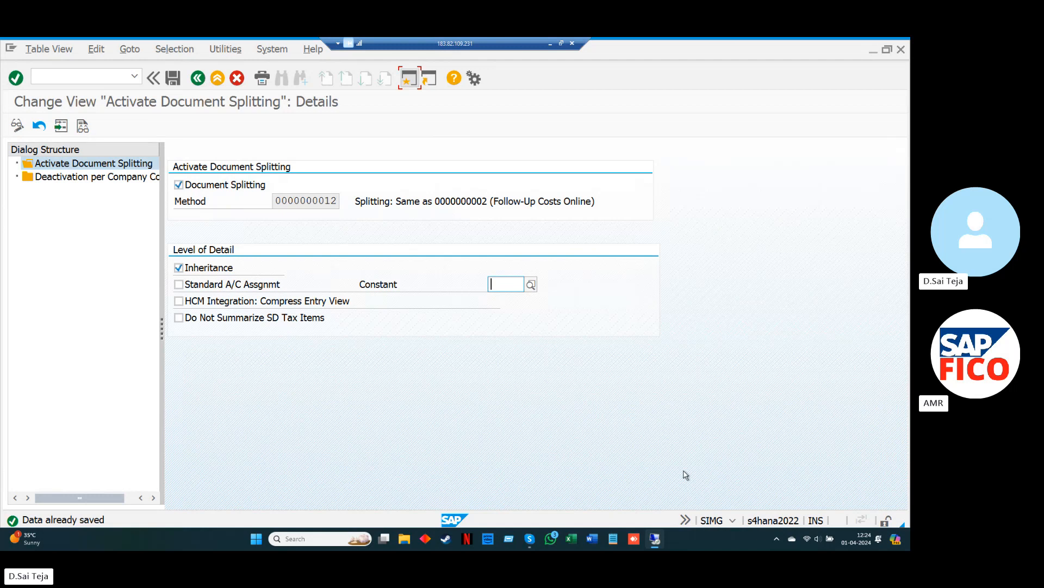
click(732, 524)
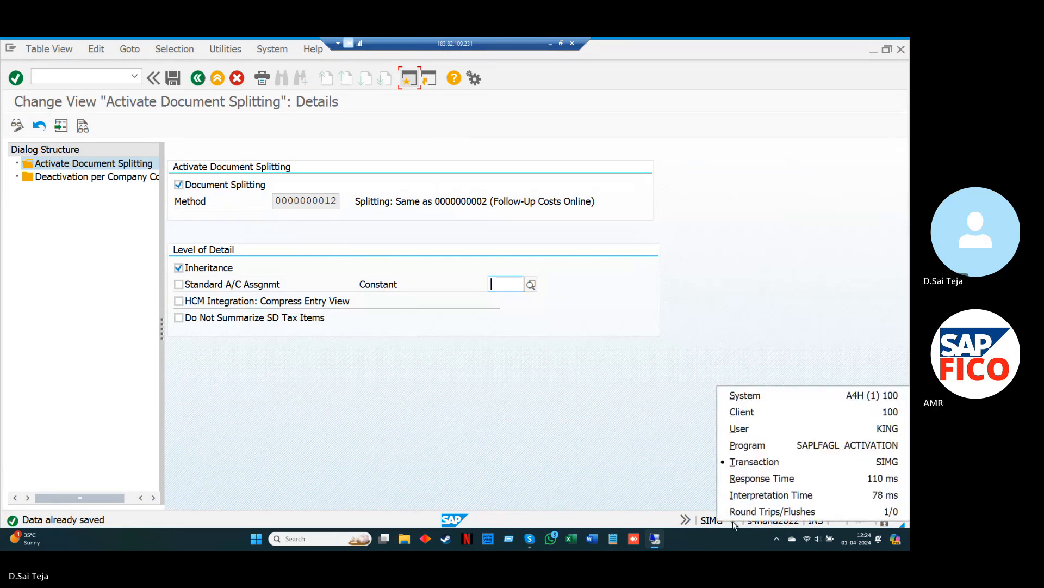
click(653, 447)
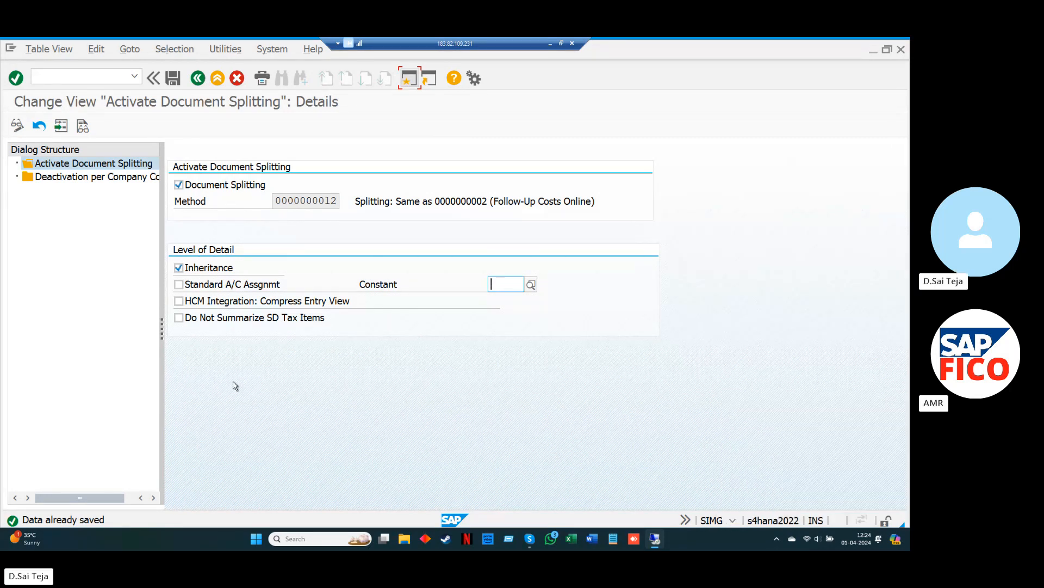